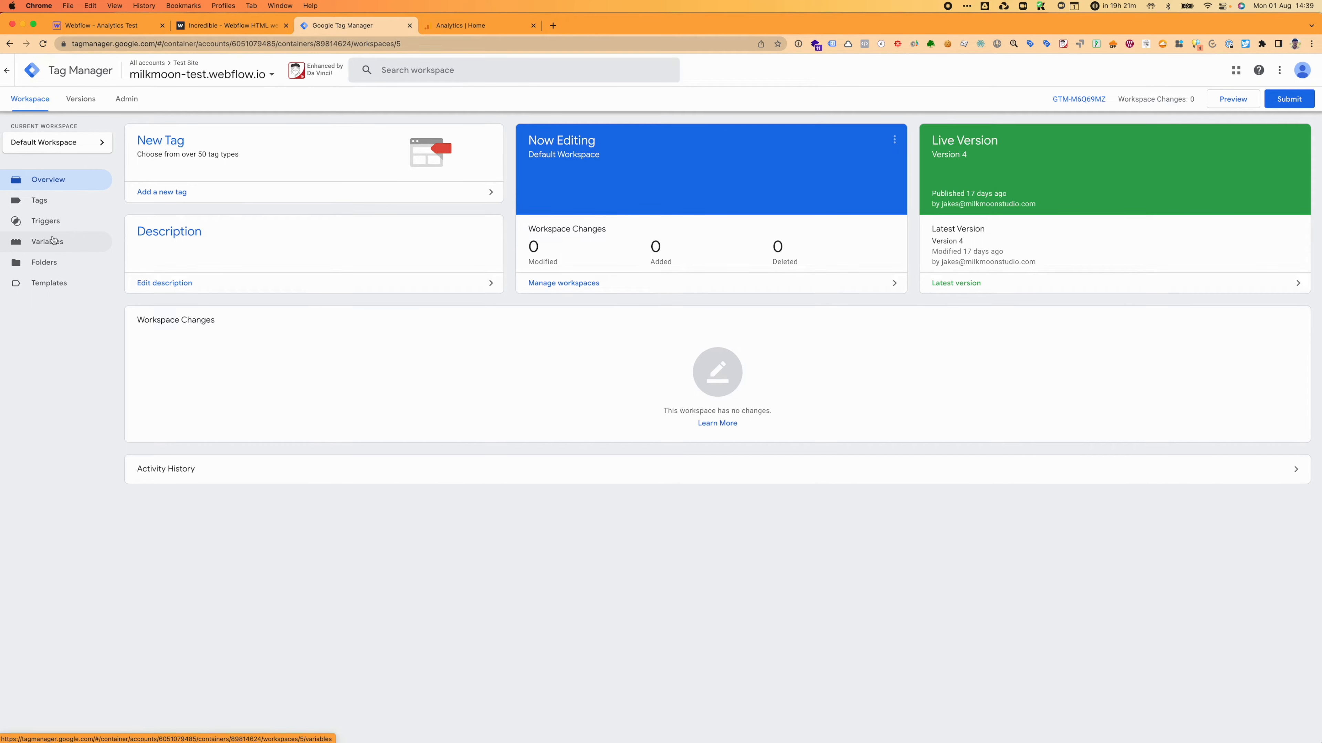
# Step: Turn off the built-in Page URL, Page Hostname, Page Path and Referrer variables
pyautogui.click(54, 240)
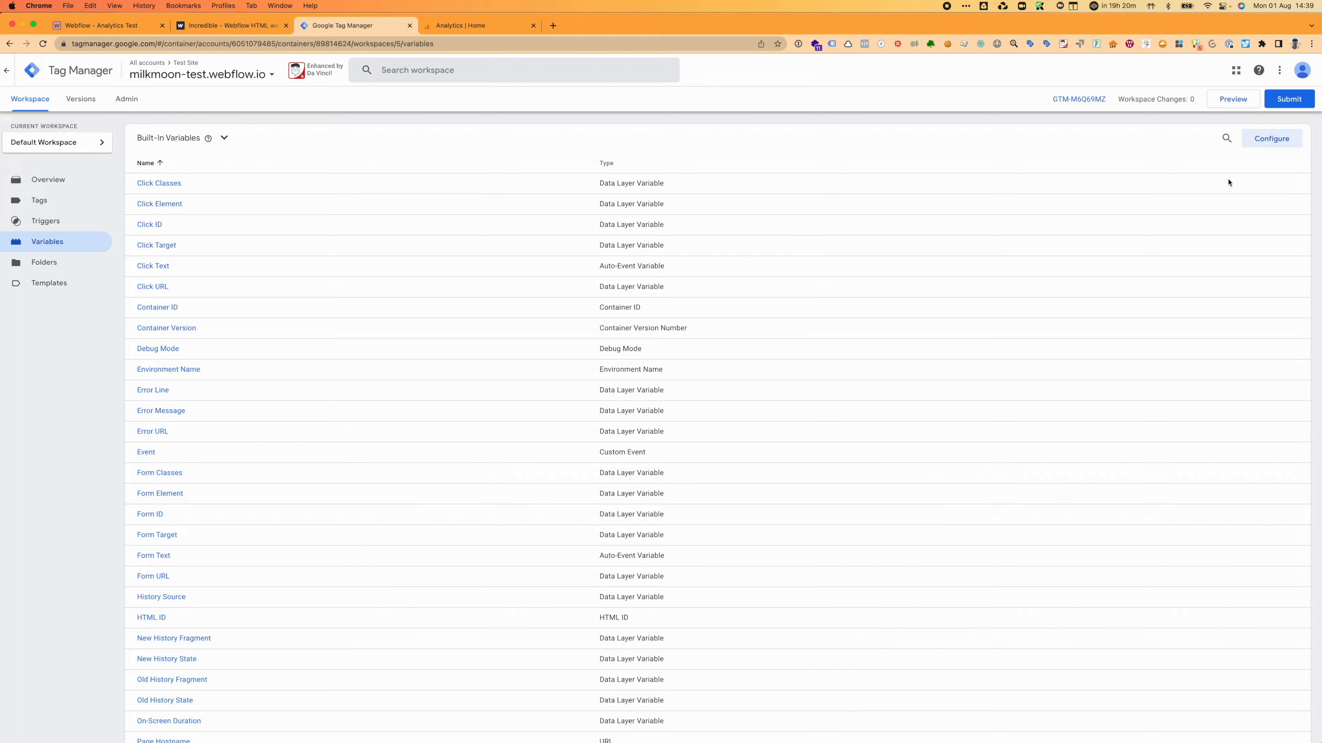
pyautogui.click(1271, 141)
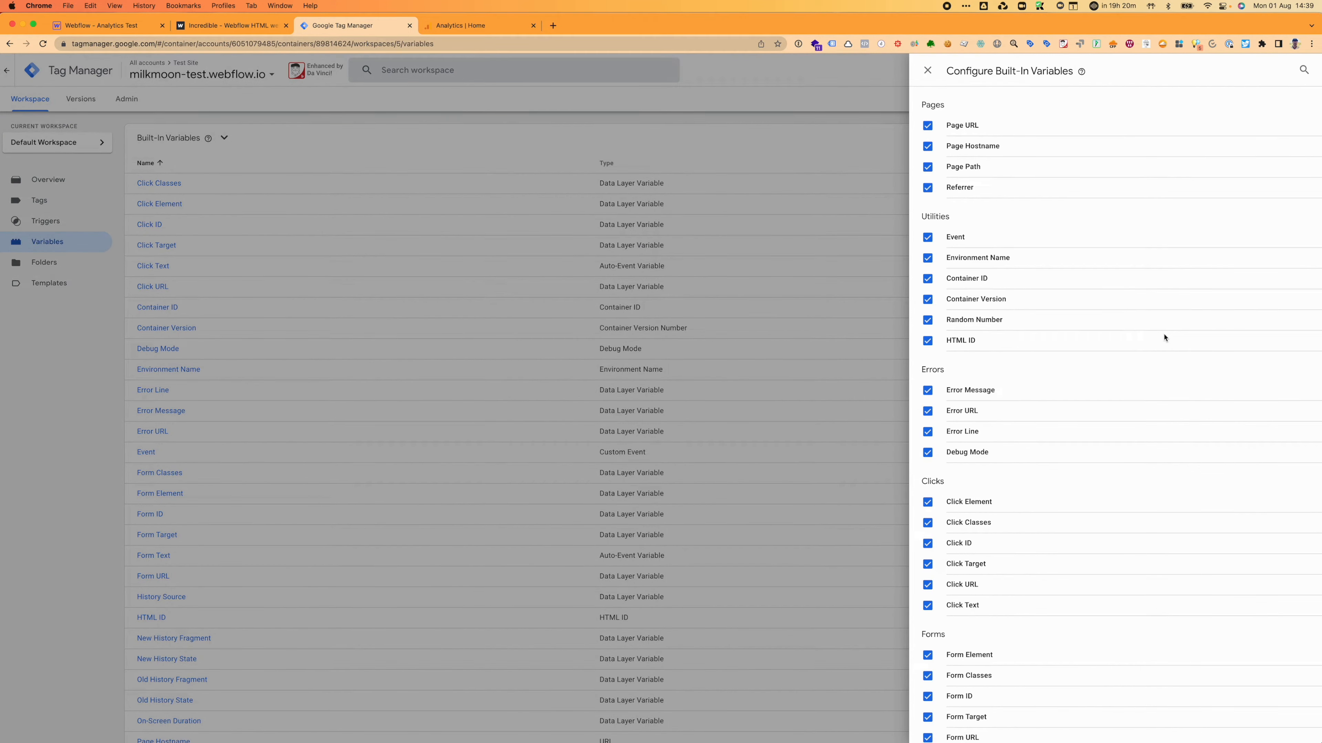
pyautogui.scroll(-10, 1164, 337)
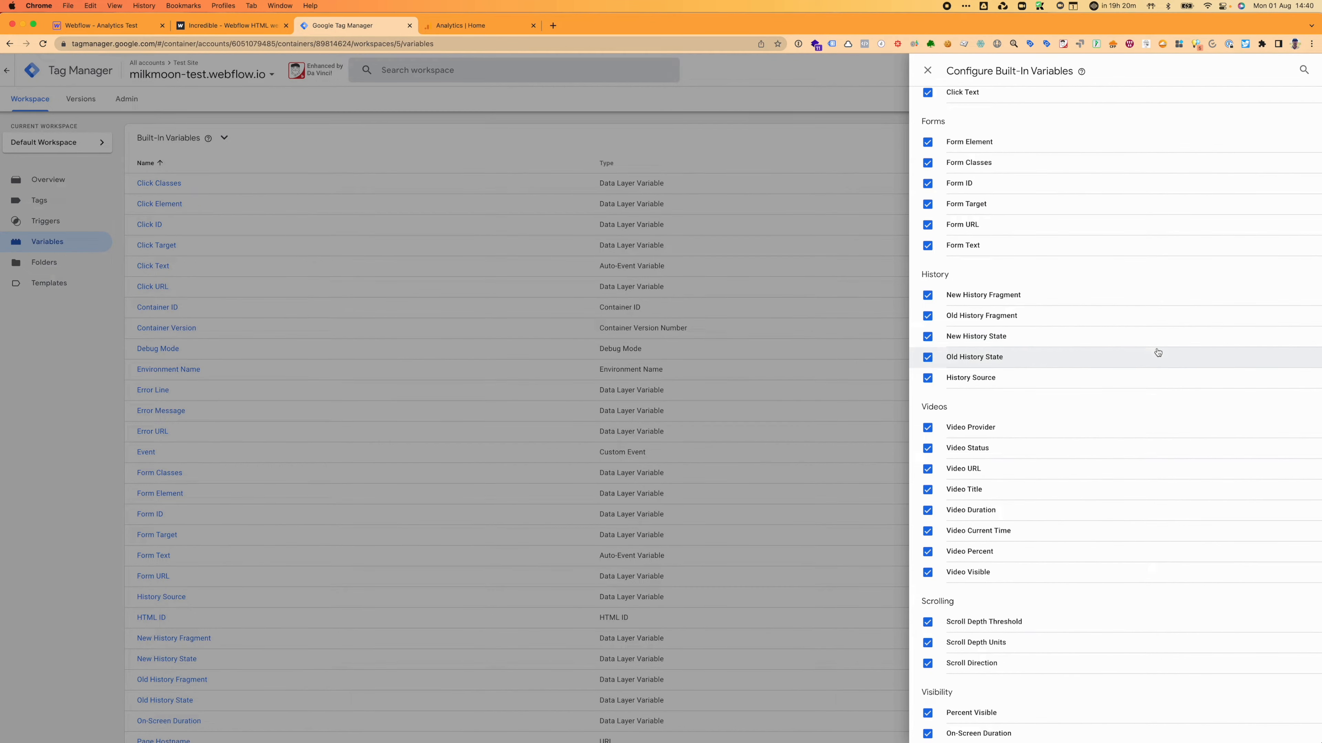
pyautogui.scroll(10, 1051, 577)
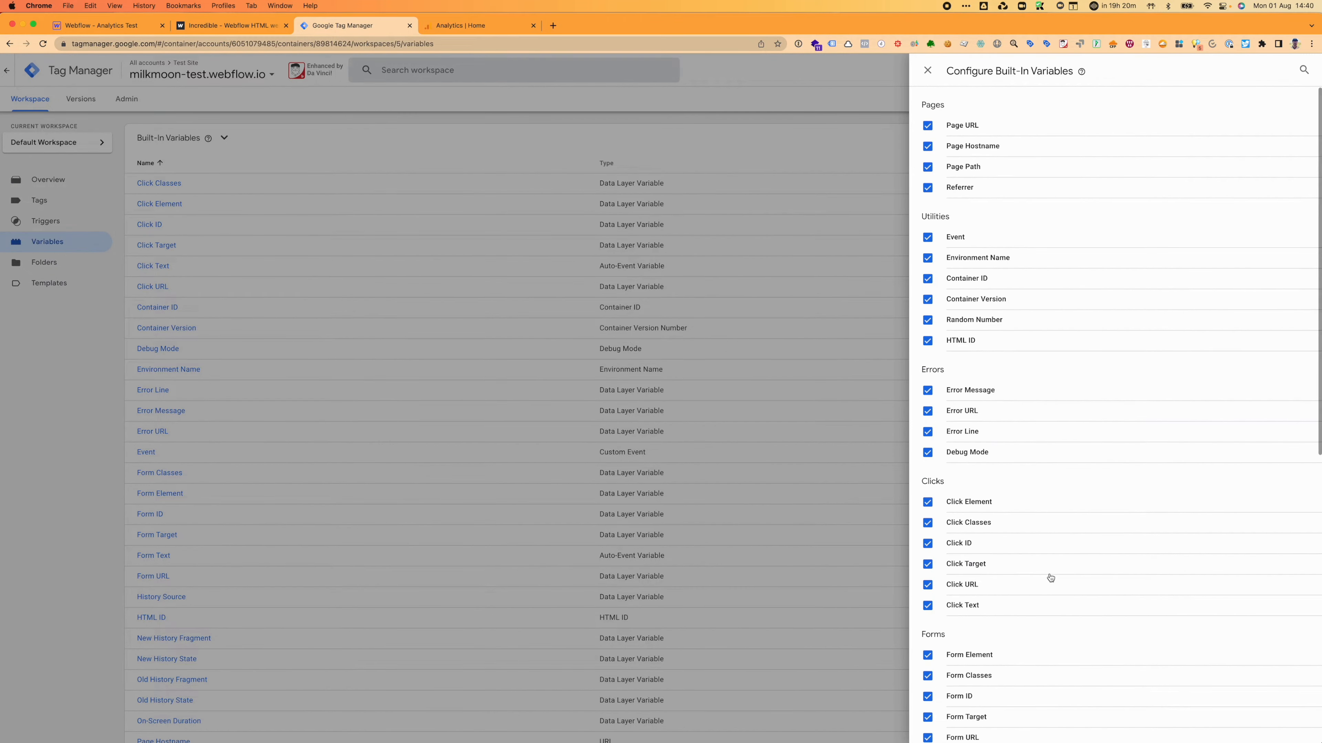
pyautogui.click(927, 125)
pyautogui.click(928, 146)
pyautogui.click(928, 167)
pyautogui.click(928, 187)
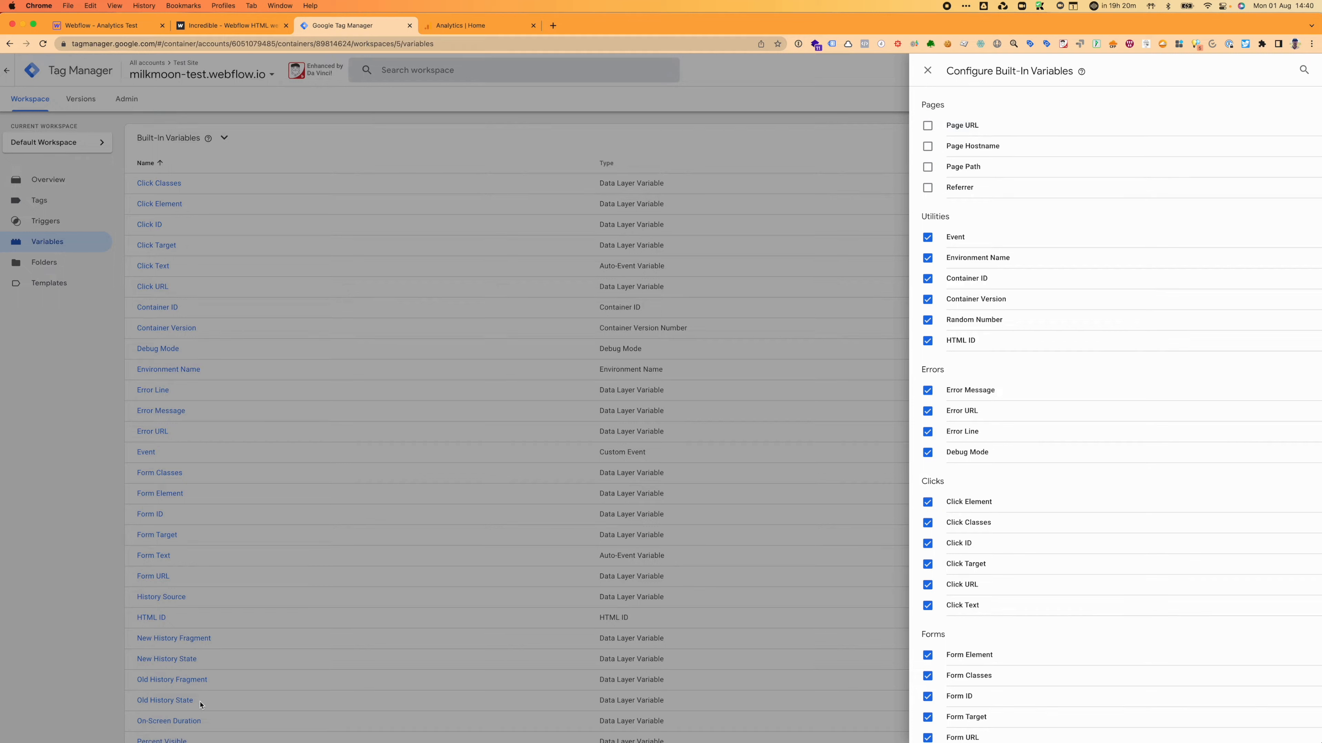
# Step: Re-enable those four Pages variables and close the built-in variables panel
pyautogui.click(927, 125)
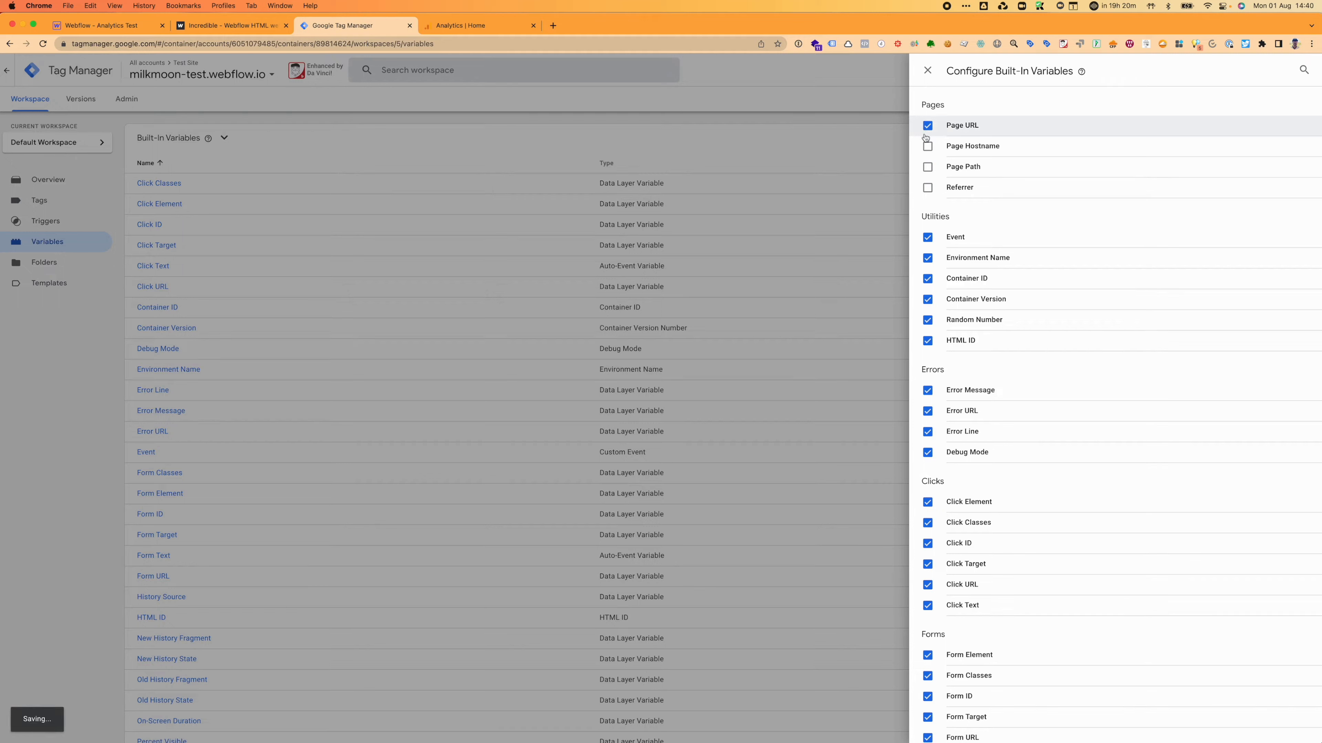
pyautogui.click(928, 148)
pyautogui.click(928, 168)
pyautogui.click(929, 188)
pyautogui.click(927, 70)
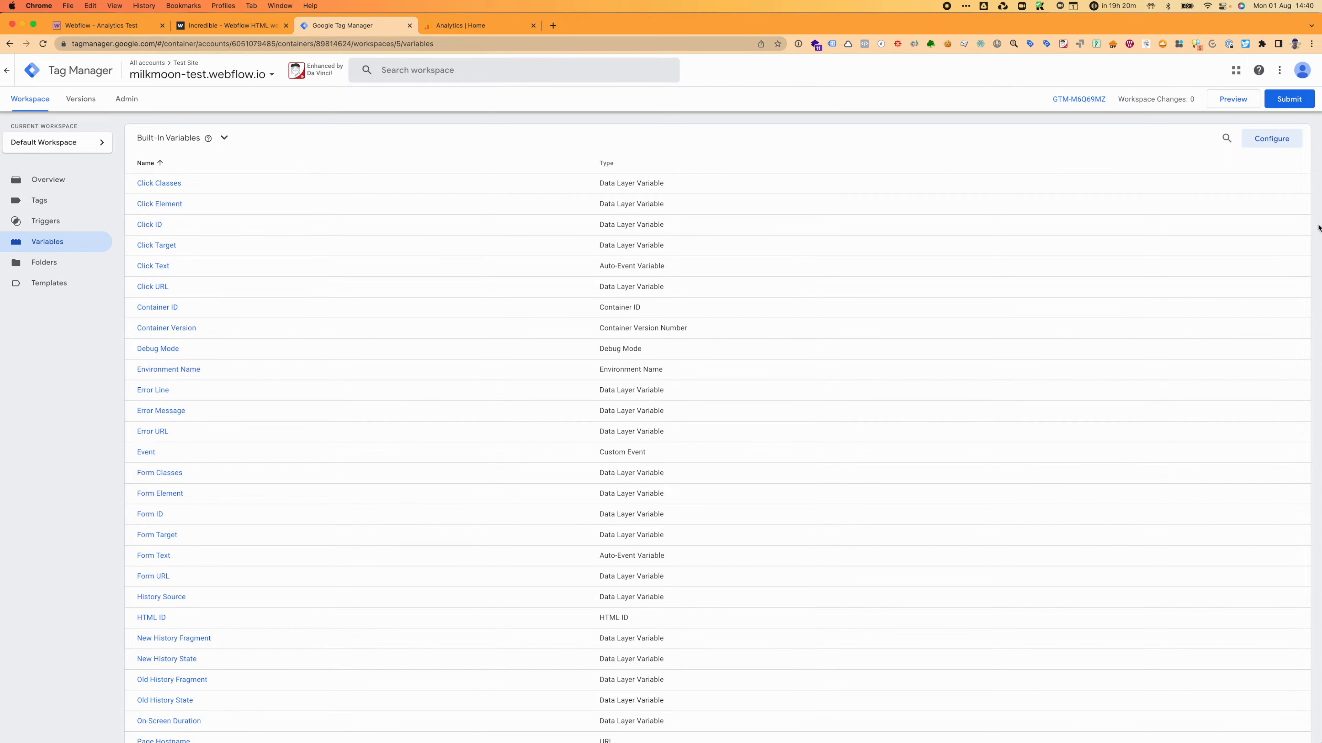
# Step: Publish the workspace as Version 5 without a description and return to the workspace overview
pyautogui.click(1290, 101)
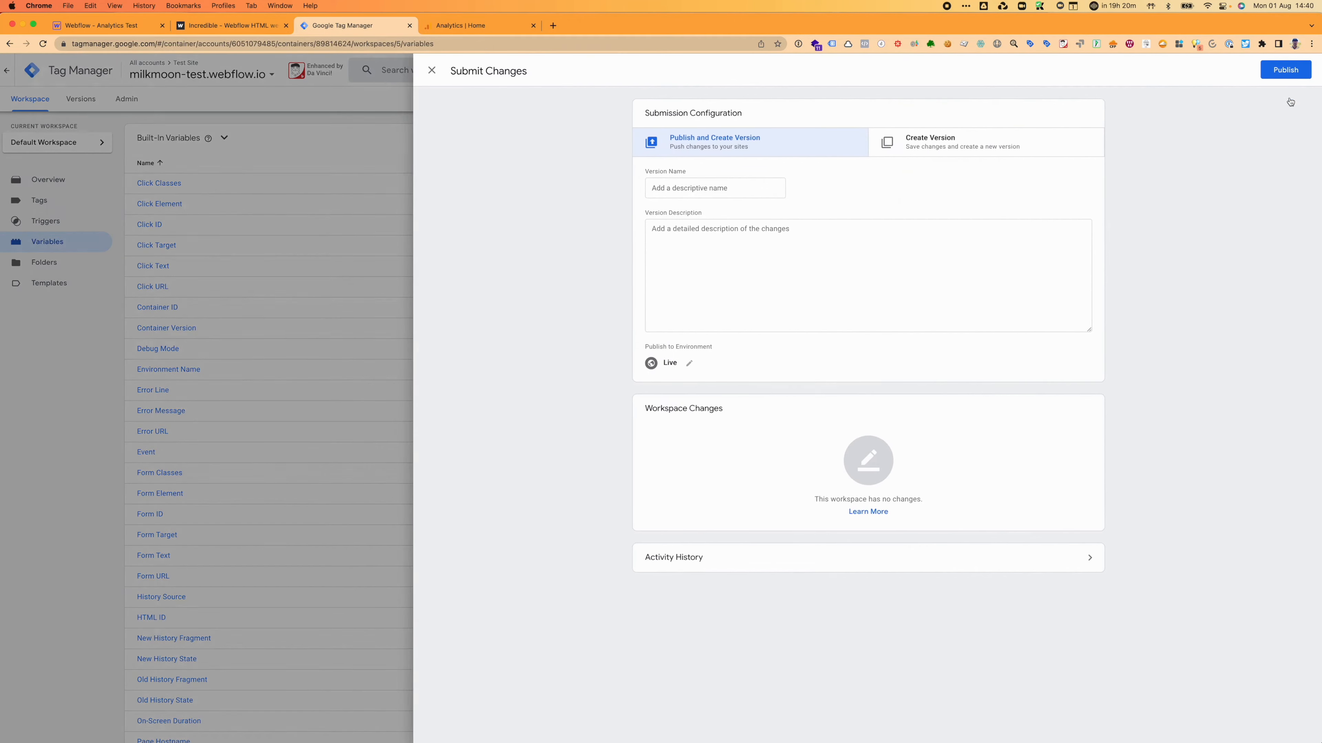
pyautogui.click(1279, 72)
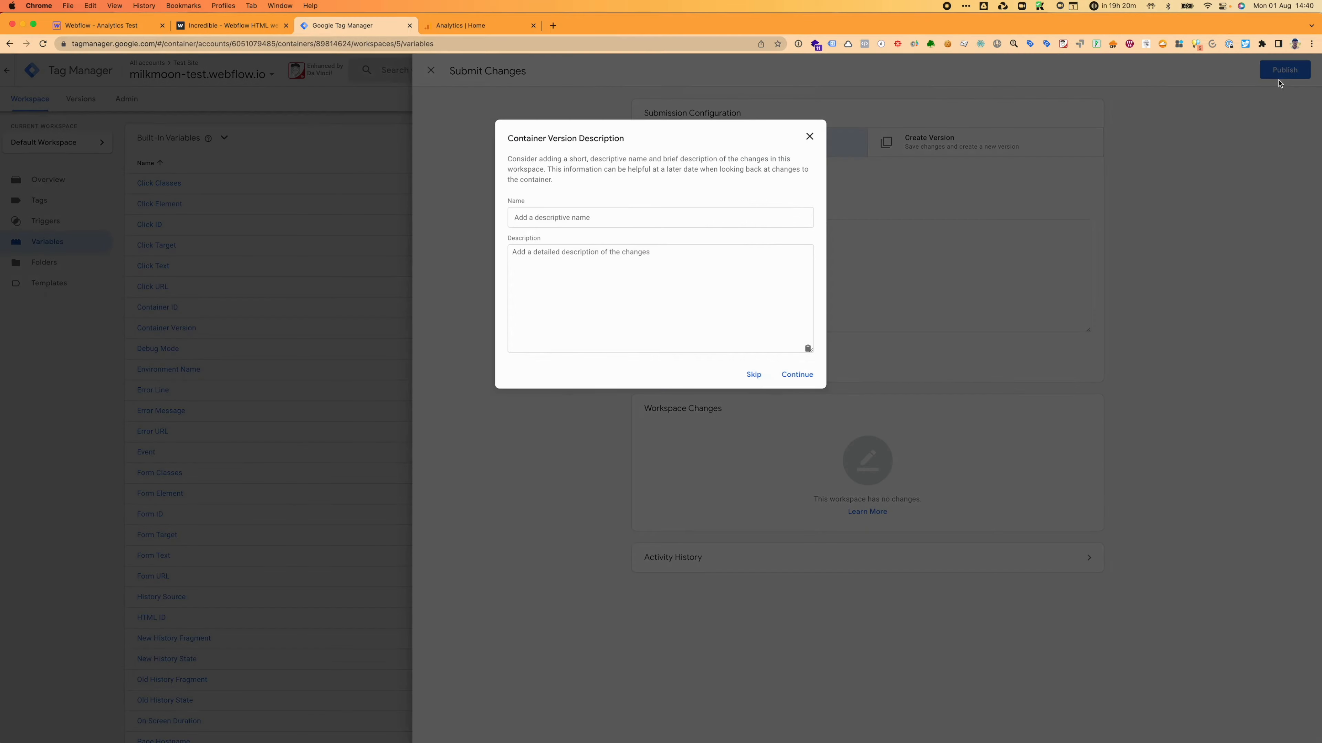
pyautogui.click(796, 374)
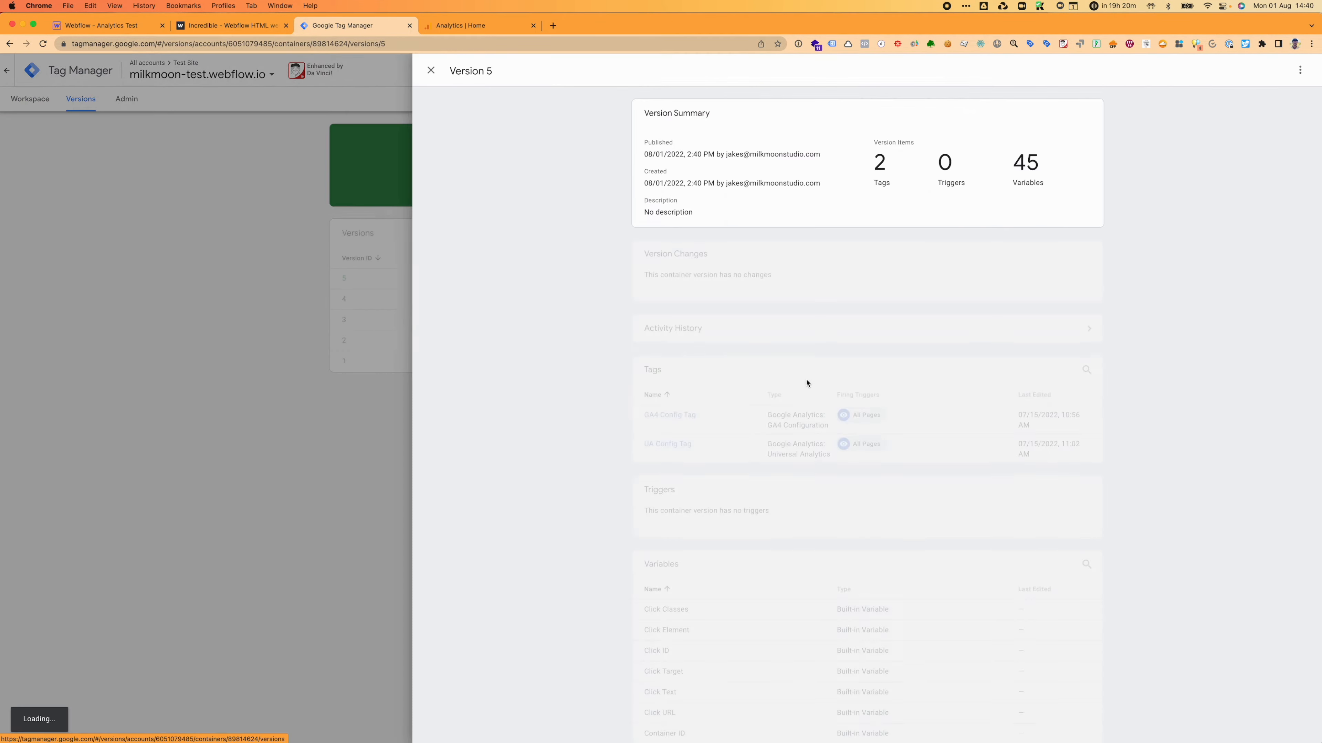
pyautogui.click(431, 70)
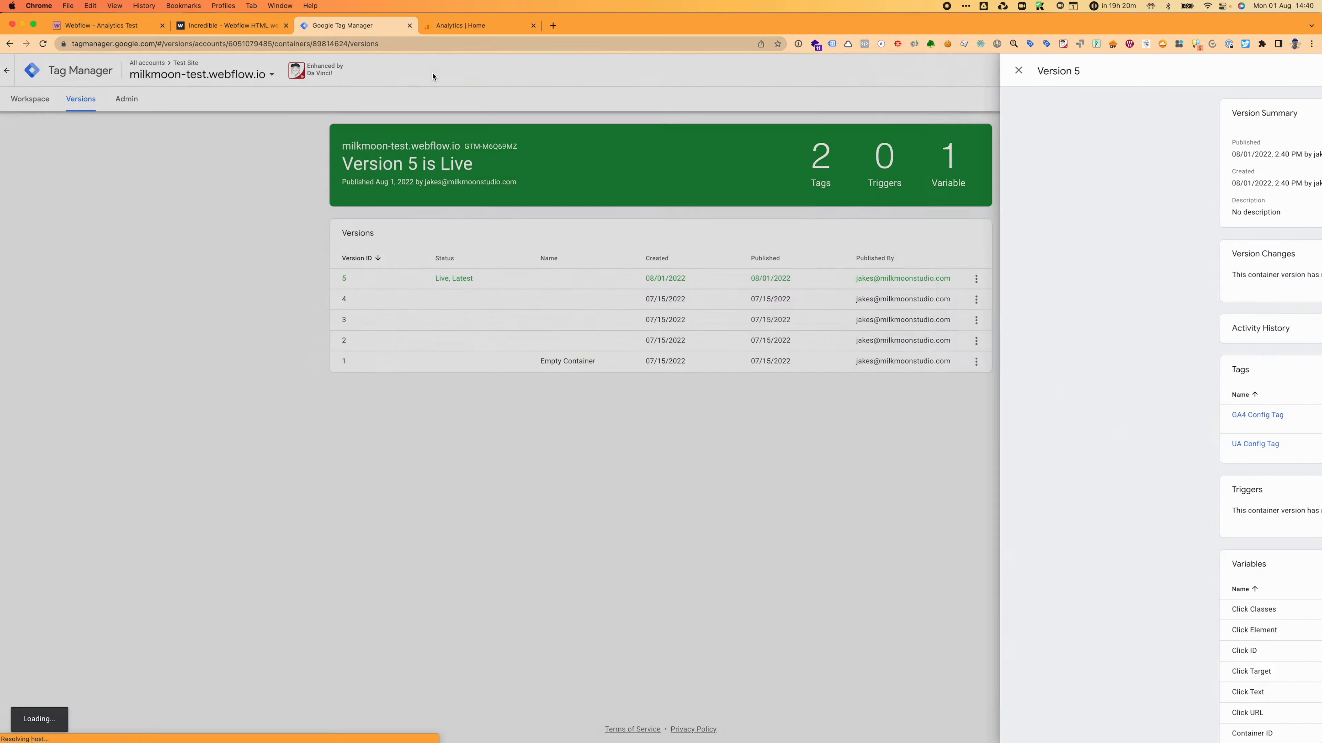
pyautogui.click(26, 100)
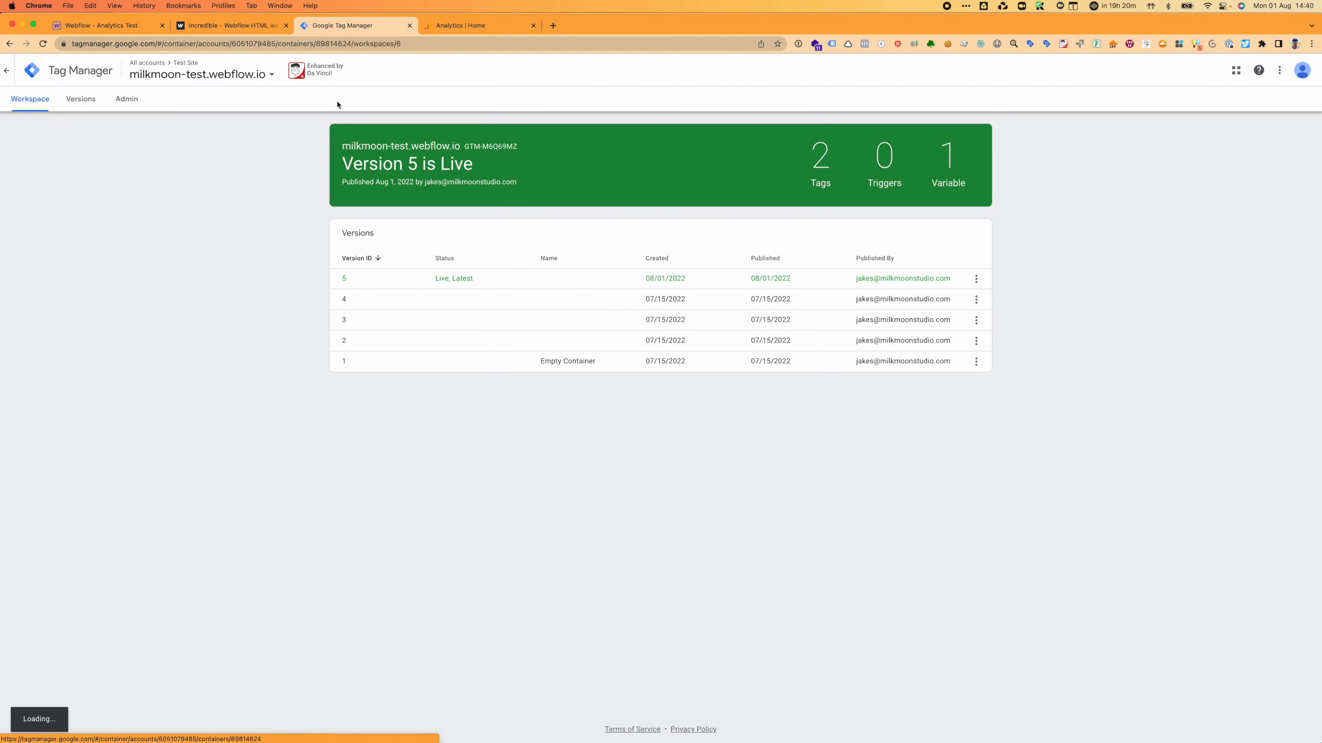
pyautogui.click(217, 30)
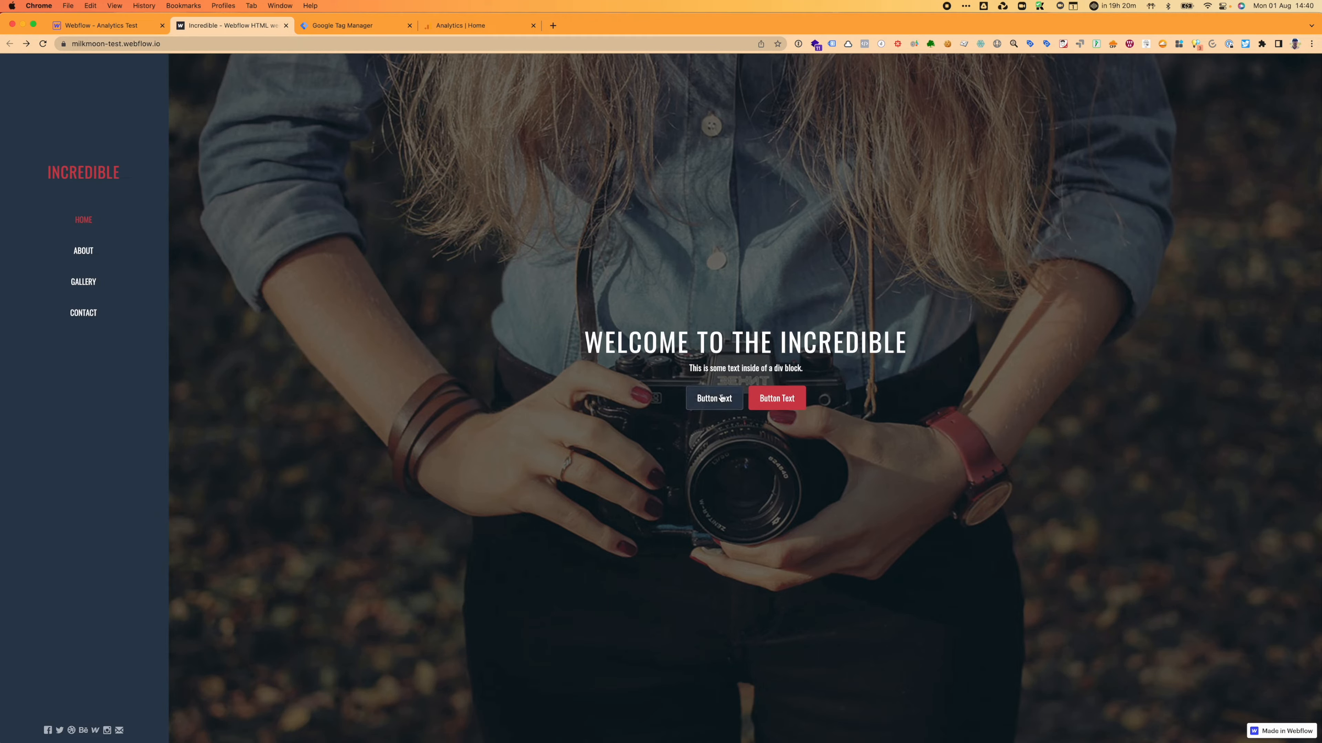
pyautogui.scroll(-20, 777, 387)
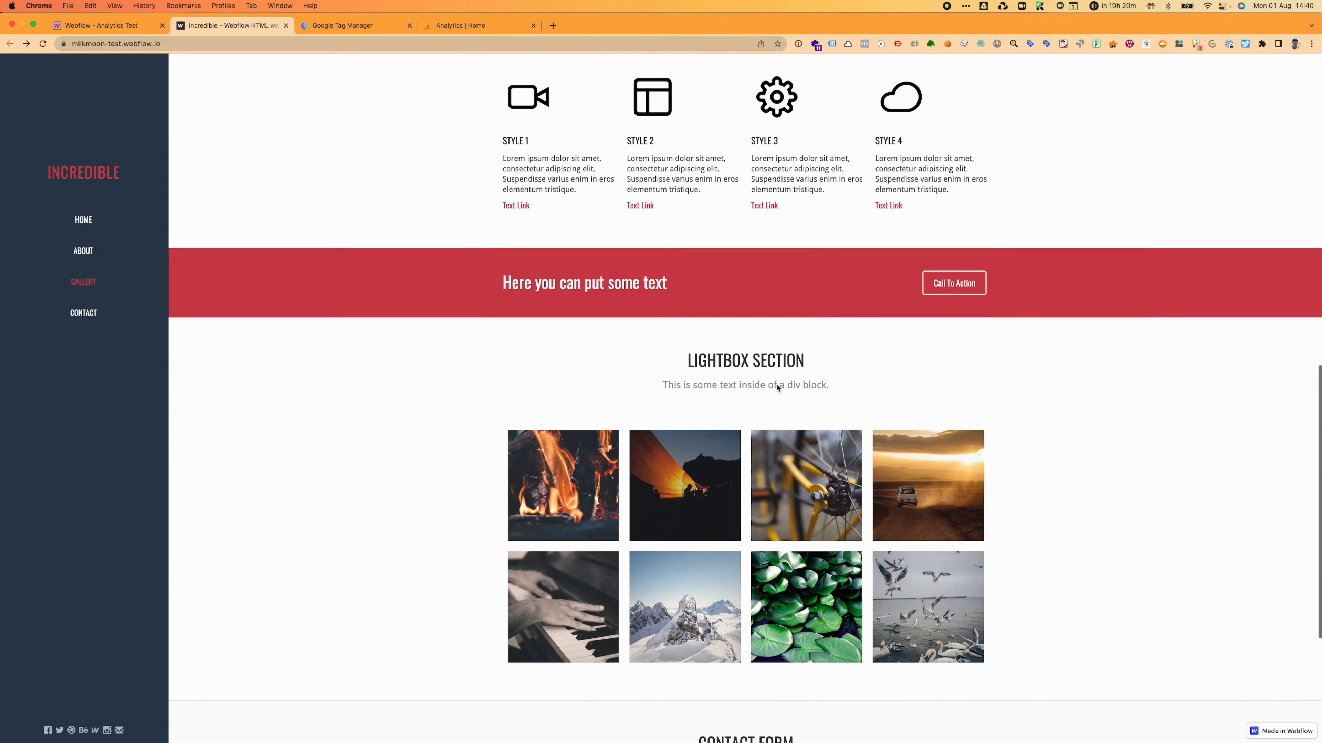
pyautogui.scroll(20, 778, 388)
pyautogui.scroll(-20, 777, 388)
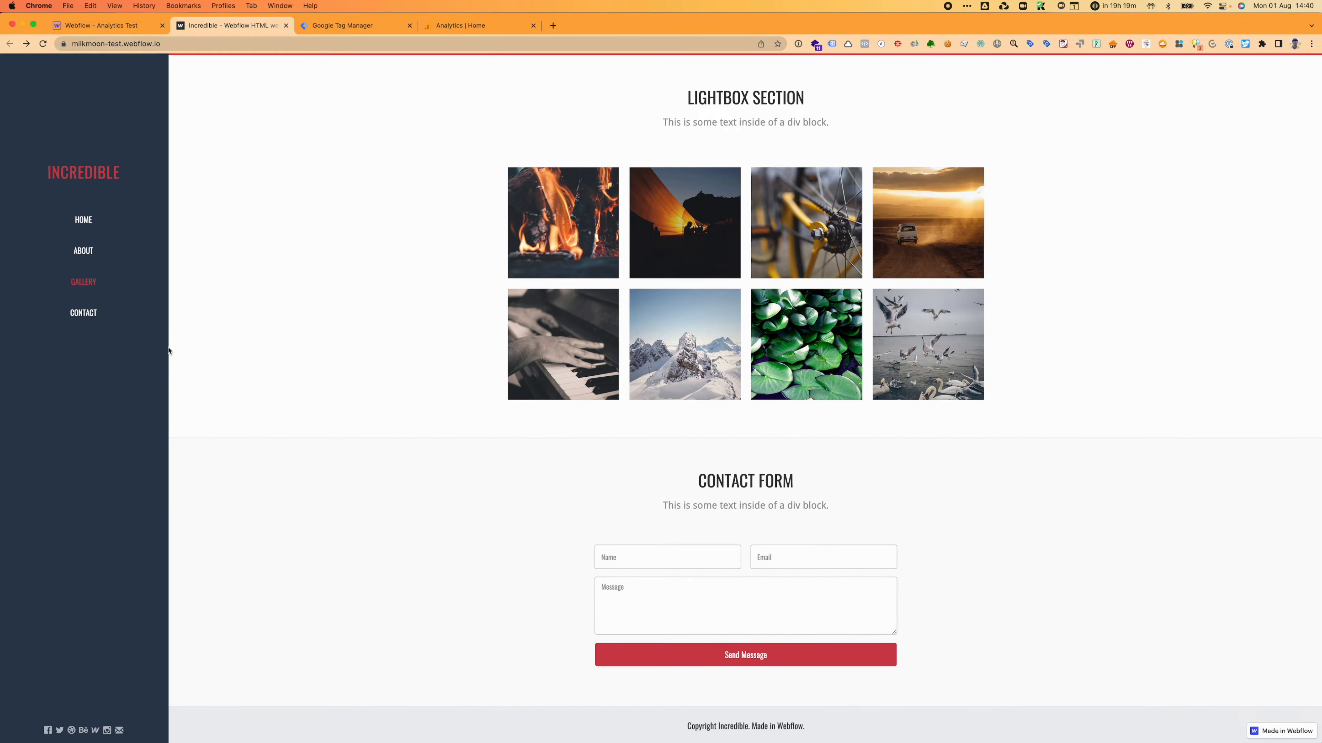
pyautogui.click(88, 319)
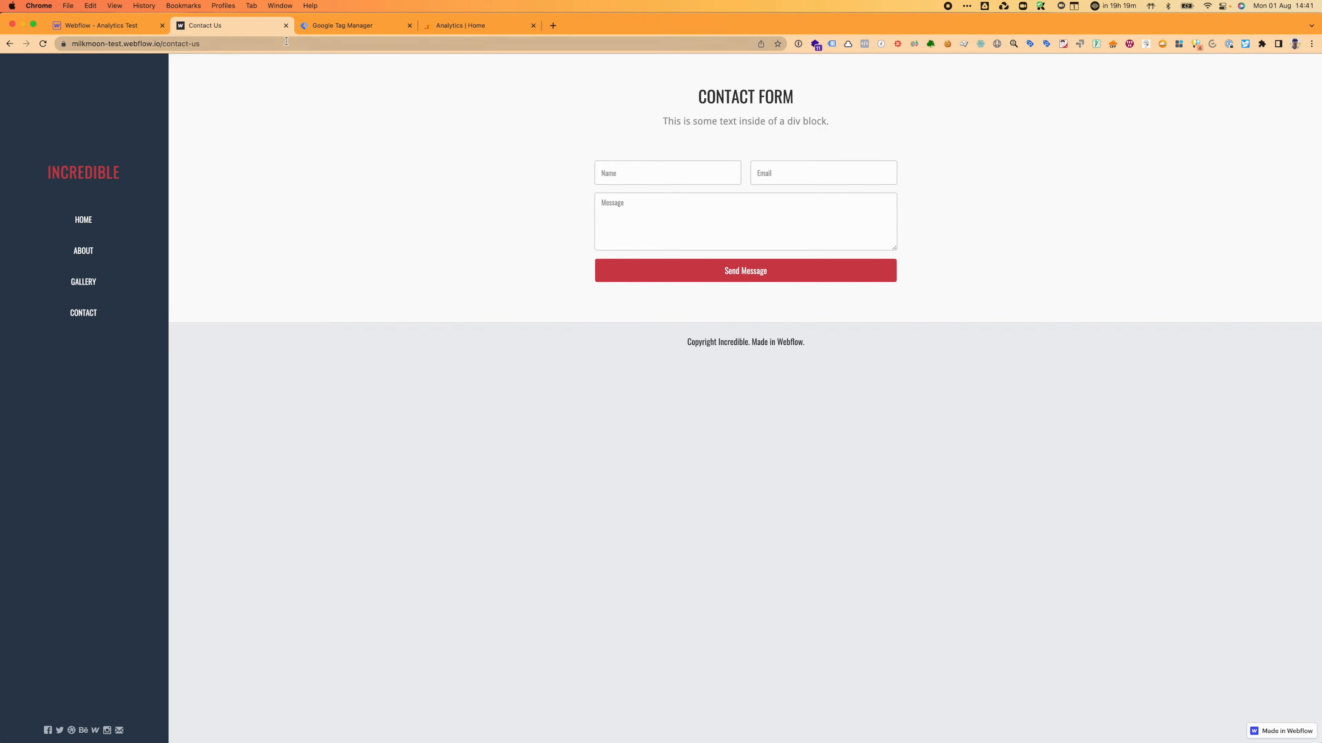
pyautogui.click(341, 25)
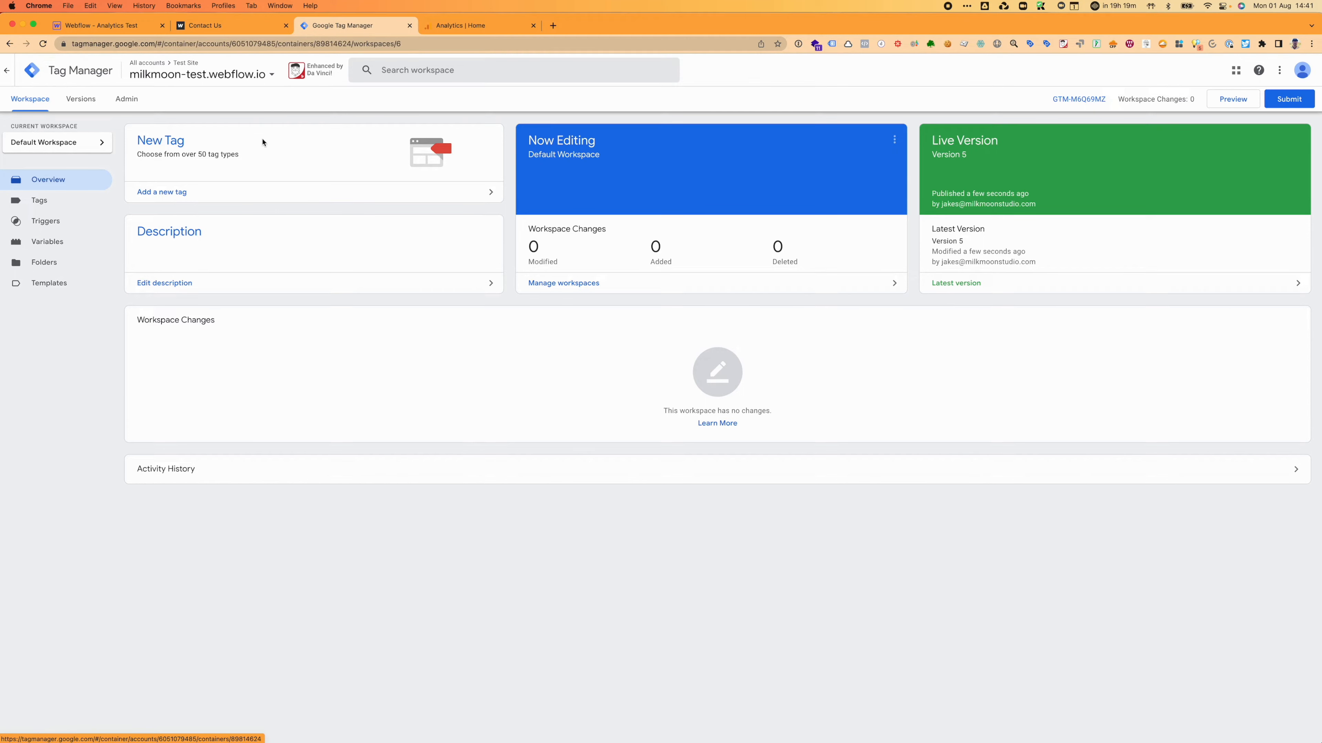
# Step: Create a new trigger named 'Generic Form Submit'
pyautogui.click(38, 231)
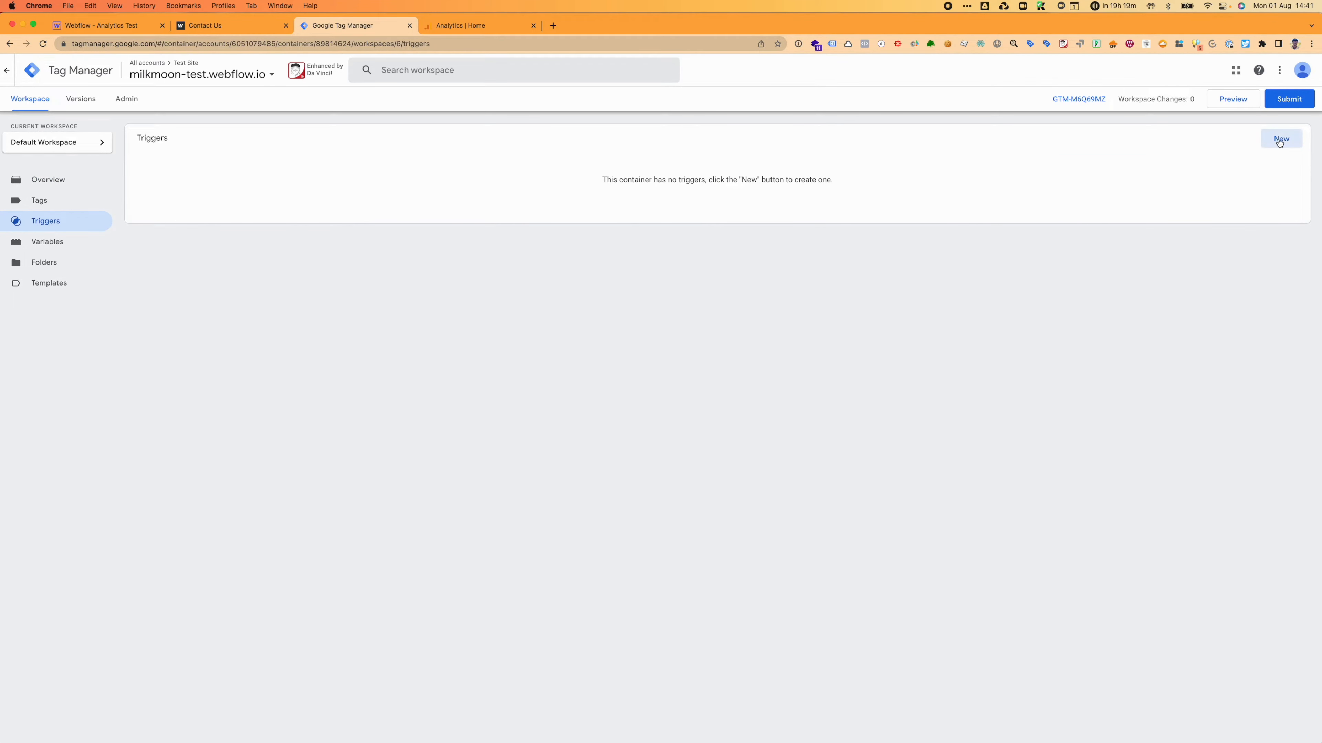
pyautogui.click(64, 208)
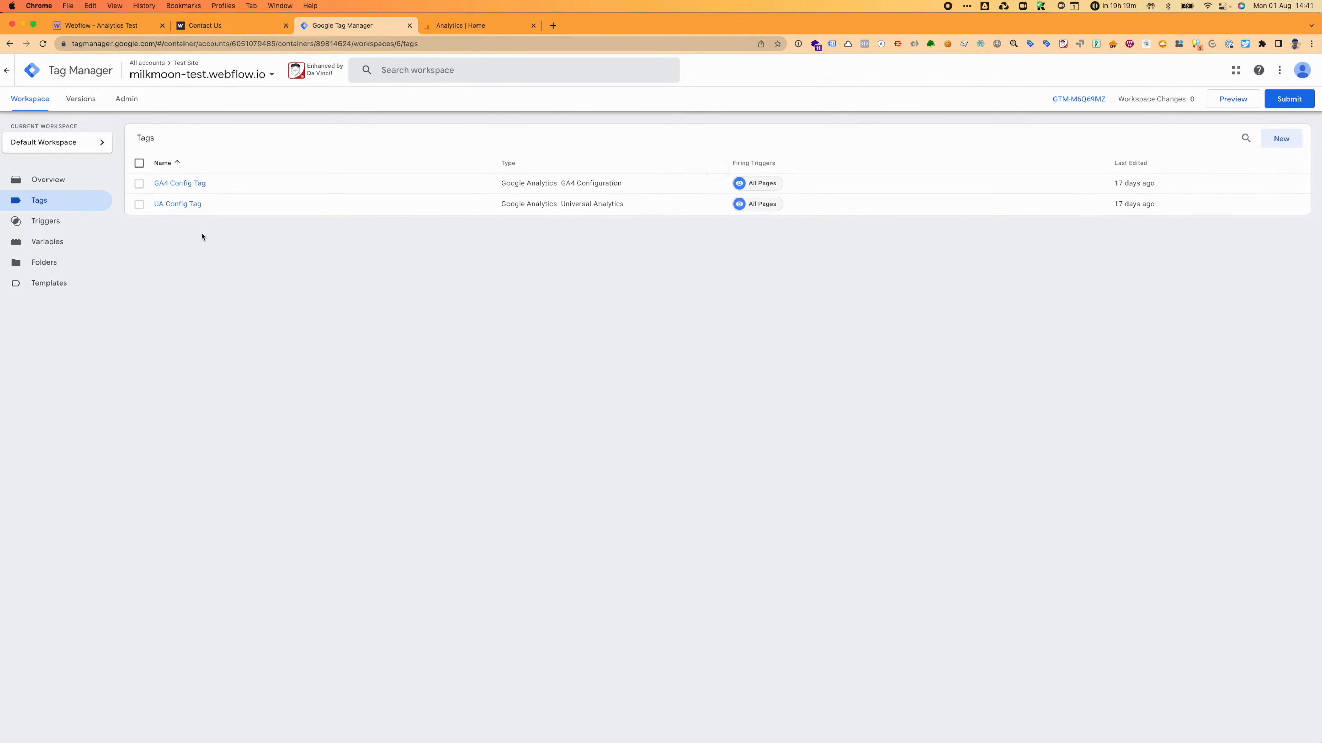
pyautogui.click(91, 221)
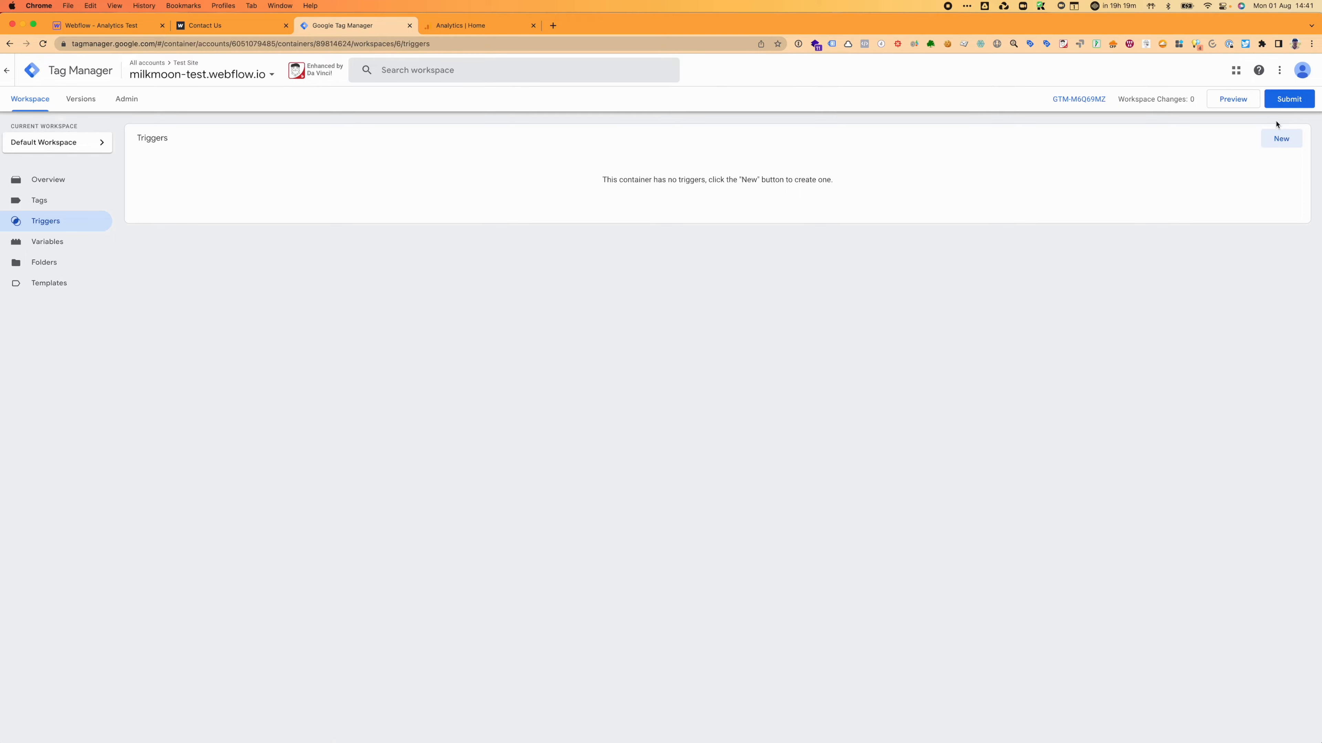
pyautogui.click(1281, 139)
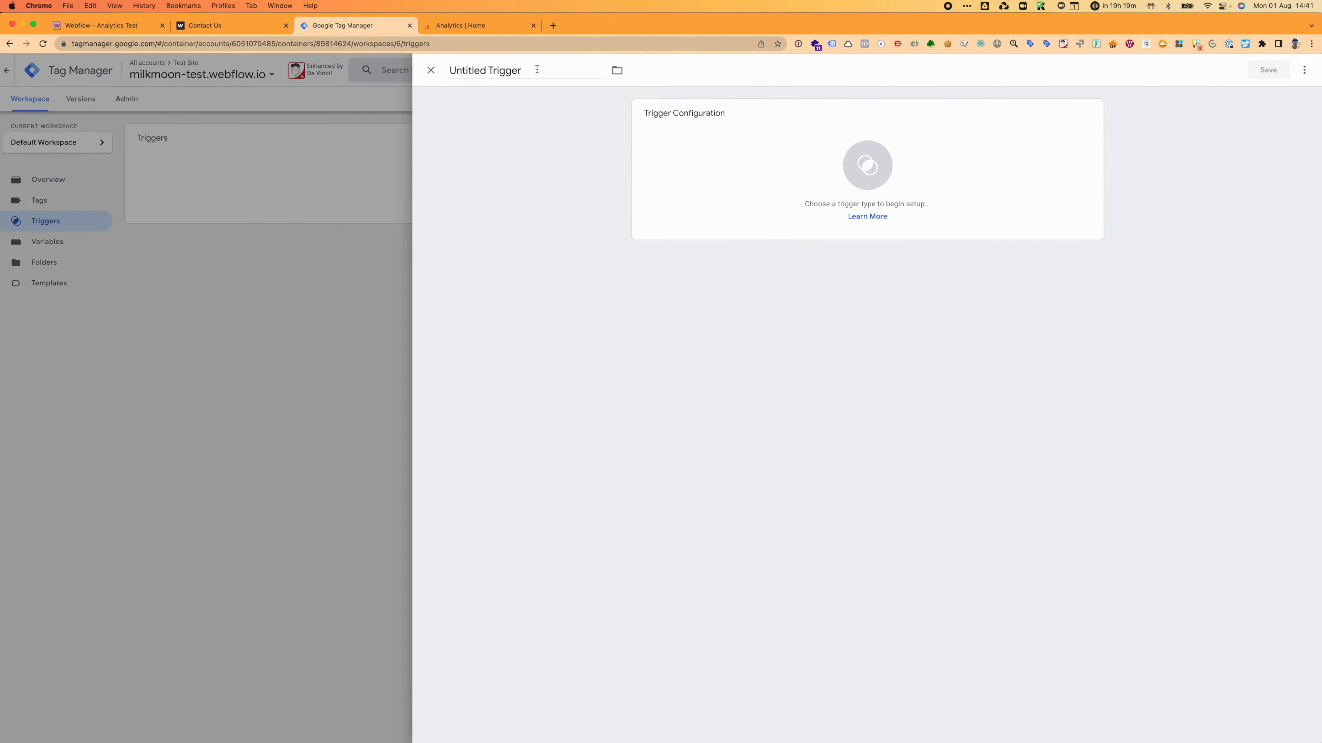
pyautogui.click(537, 69)
pyautogui.write('Generic Form Submit')
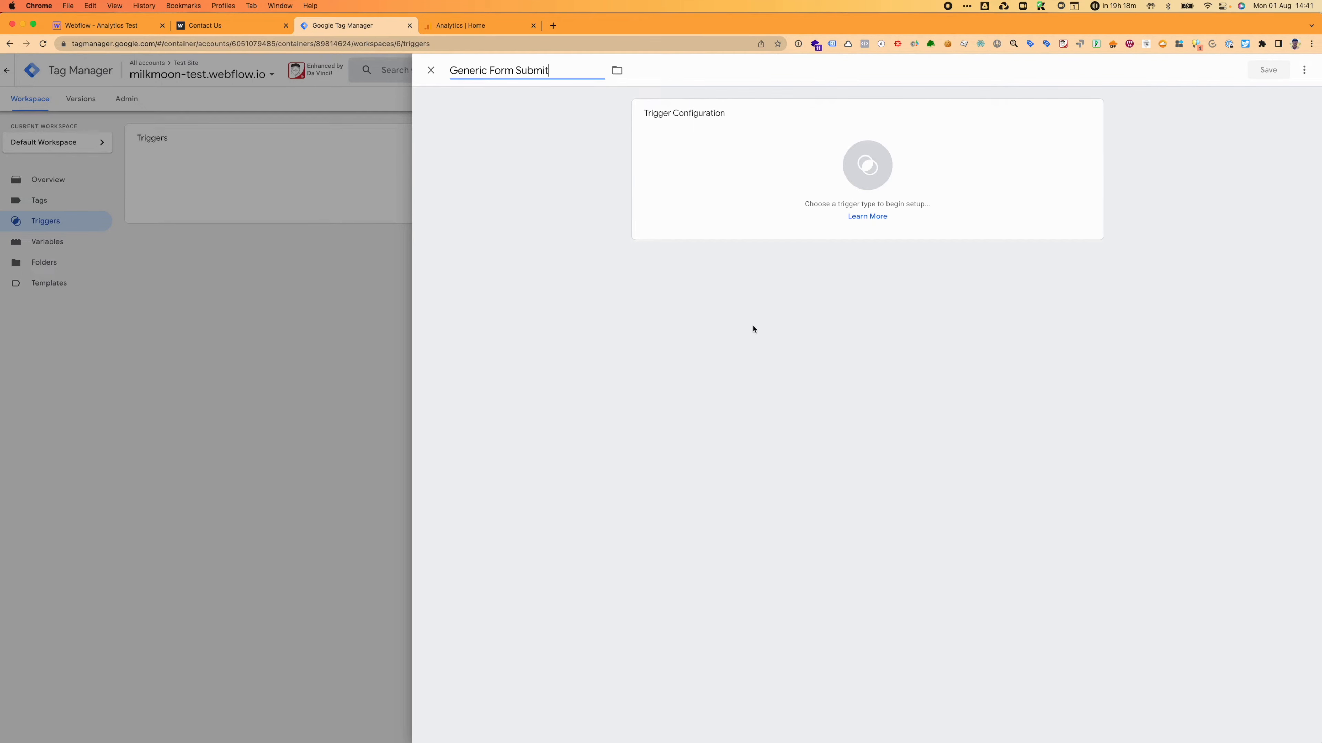
# Step: Make it a Form Submission trigger firing on All Forms and save it
pyautogui.click(770, 210)
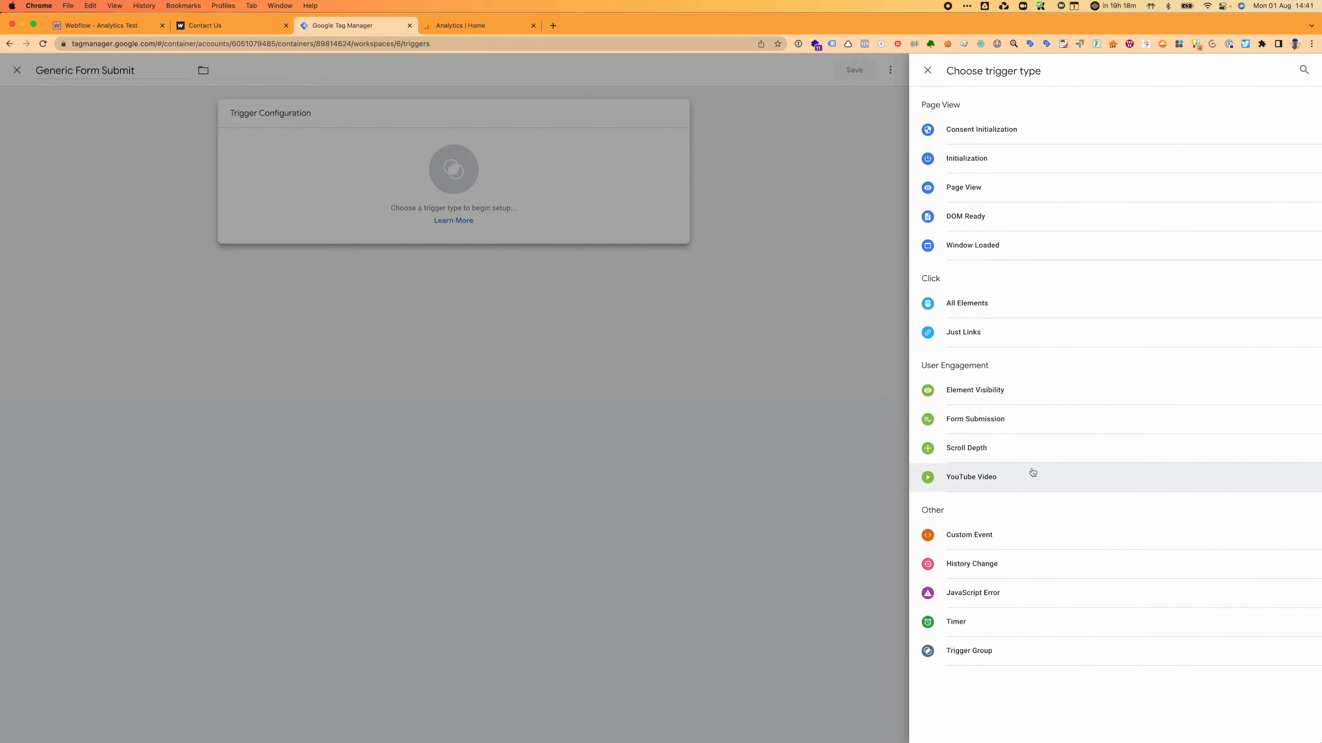
pyautogui.click(1000, 423)
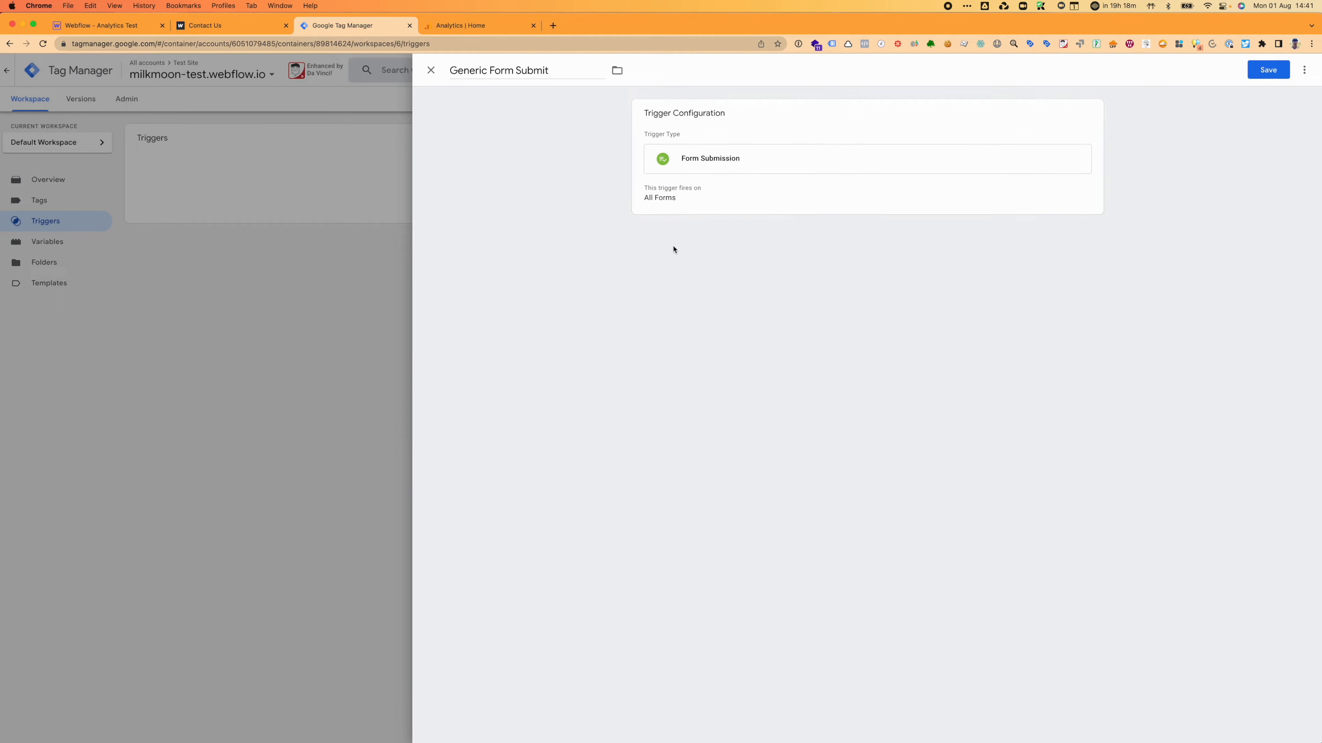
pyautogui.click(728, 171)
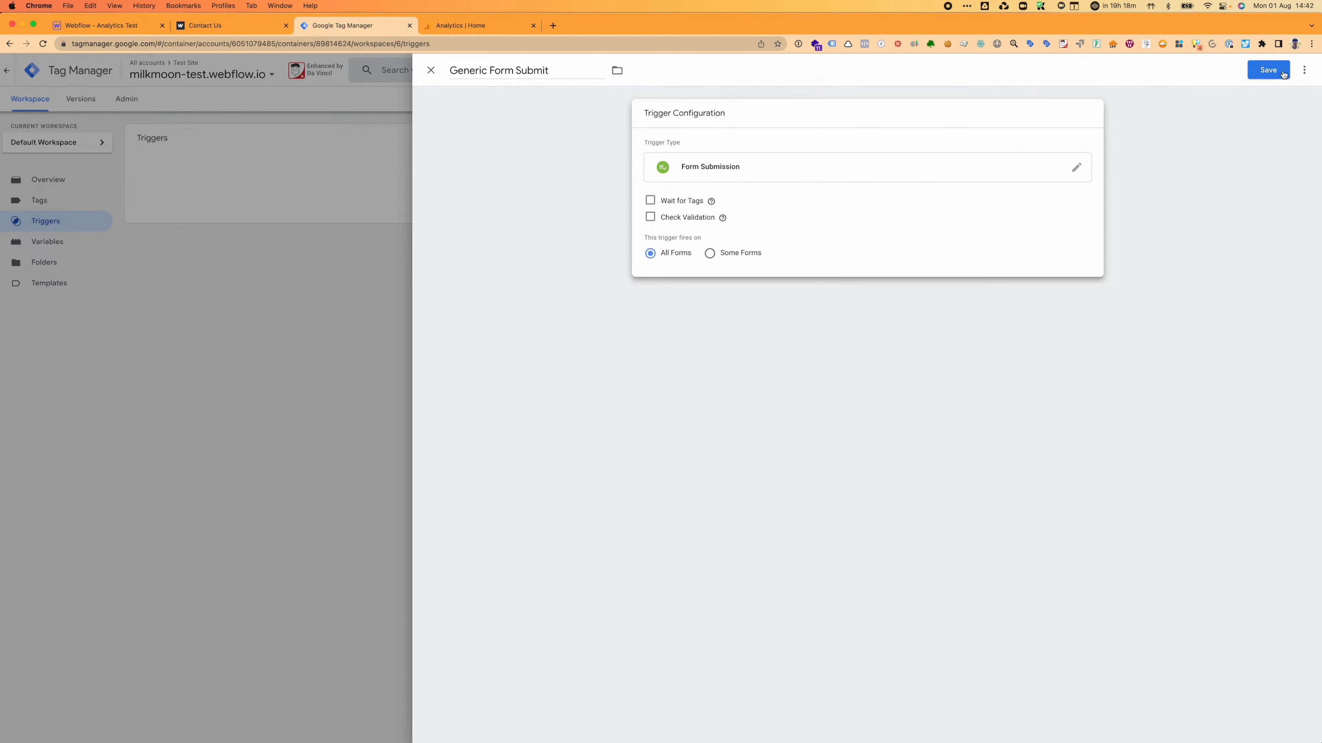
pyautogui.click(1268, 70)
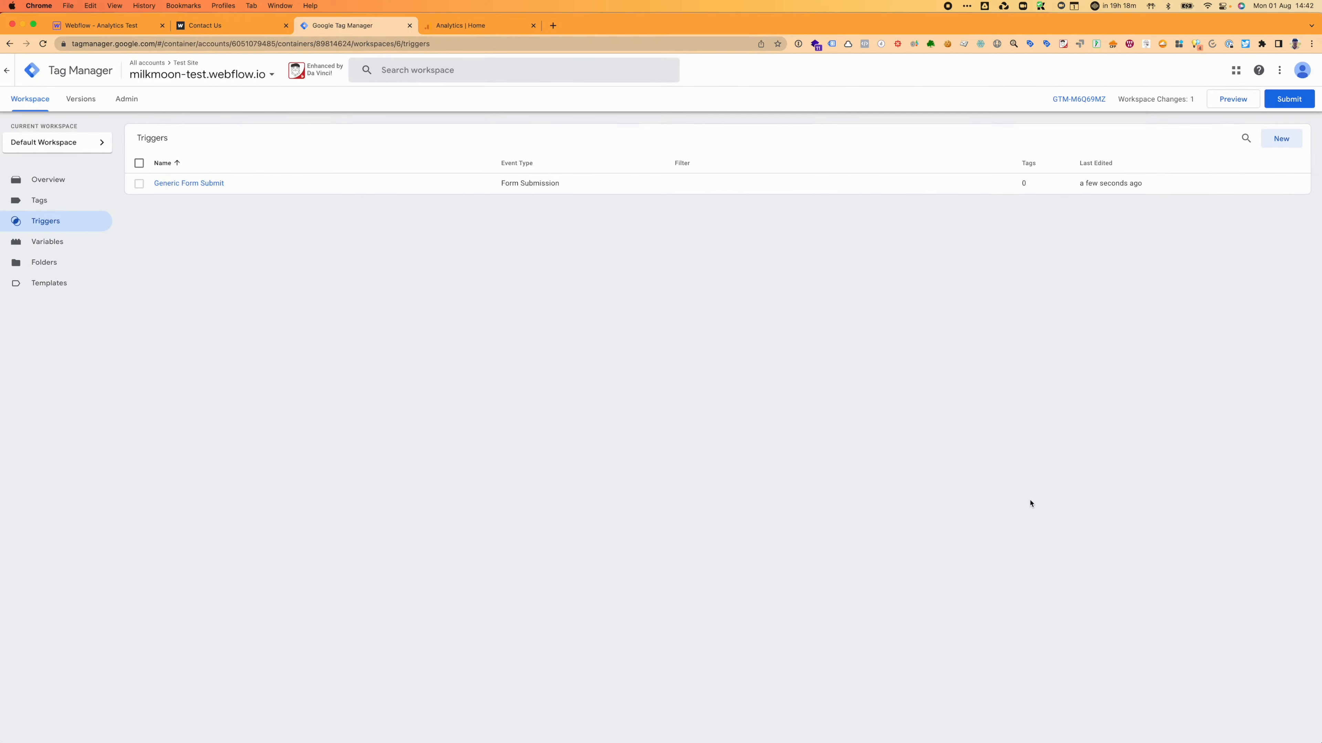
# Step: Publish Version 6 with the Generic Form Submit trigger, then switch to the Contact Us page
pyautogui.click(1290, 98)
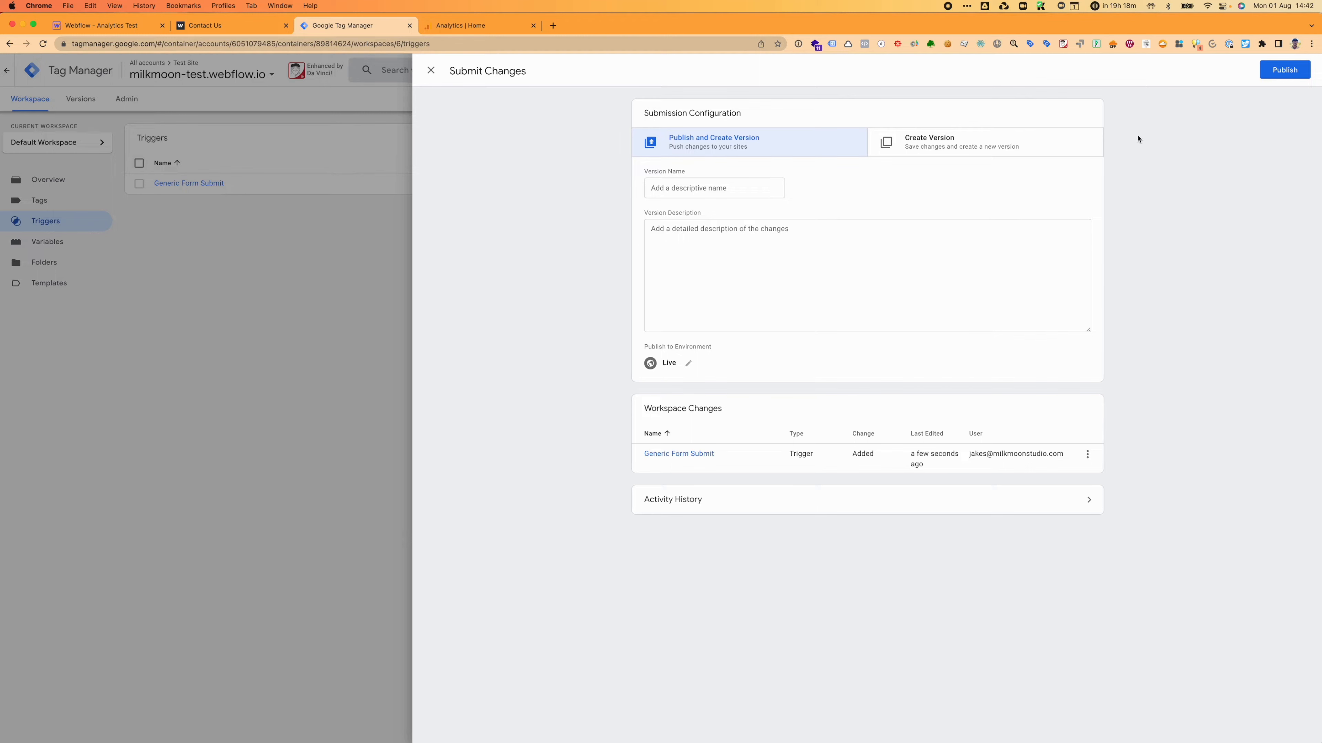
pyautogui.click(1285, 69)
pyautogui.click(796, 374)
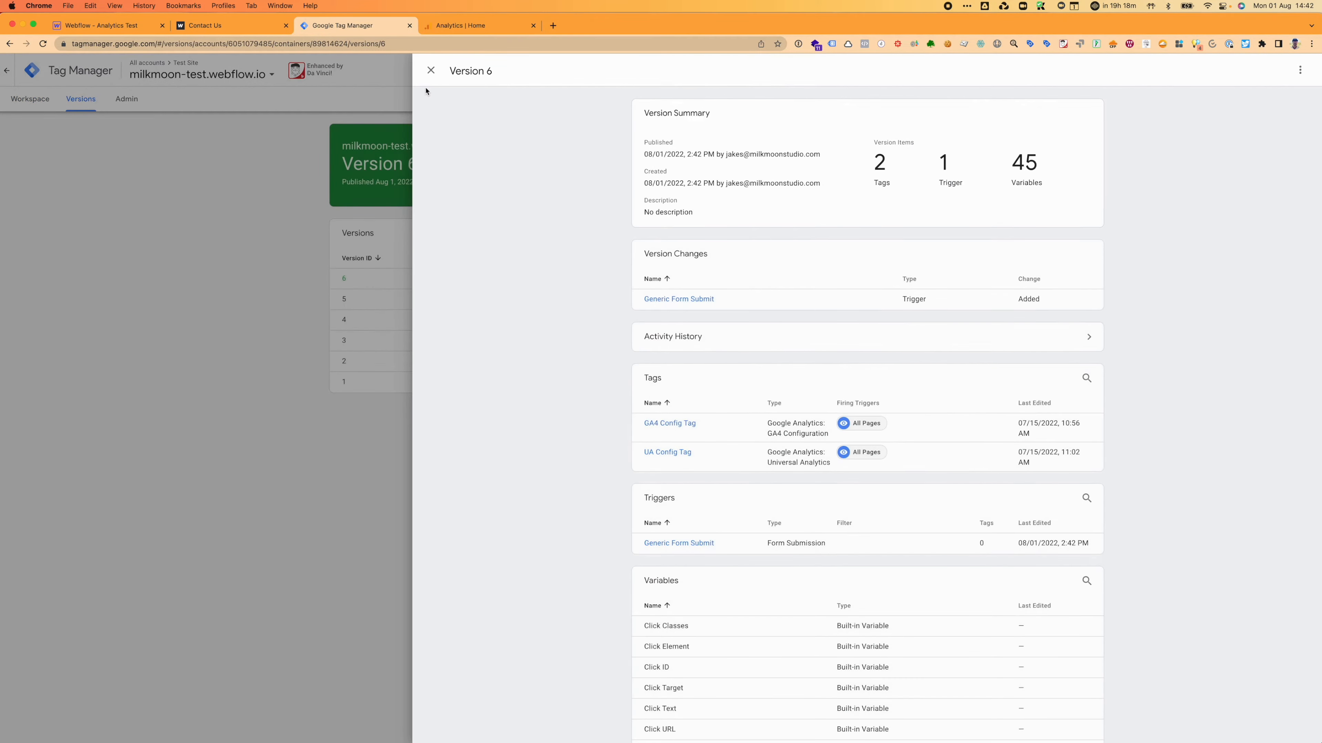
pyautogui.click(431, 70)
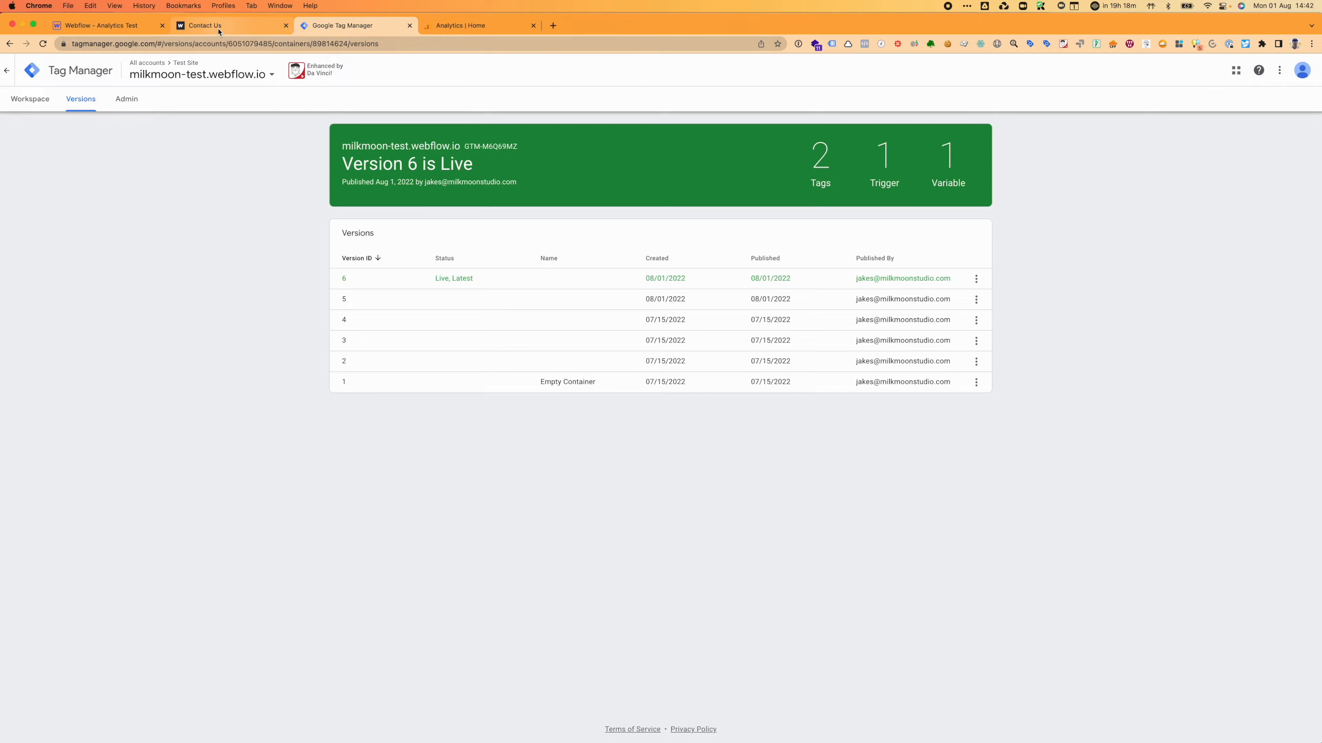
pyautogui.click(216, 26)
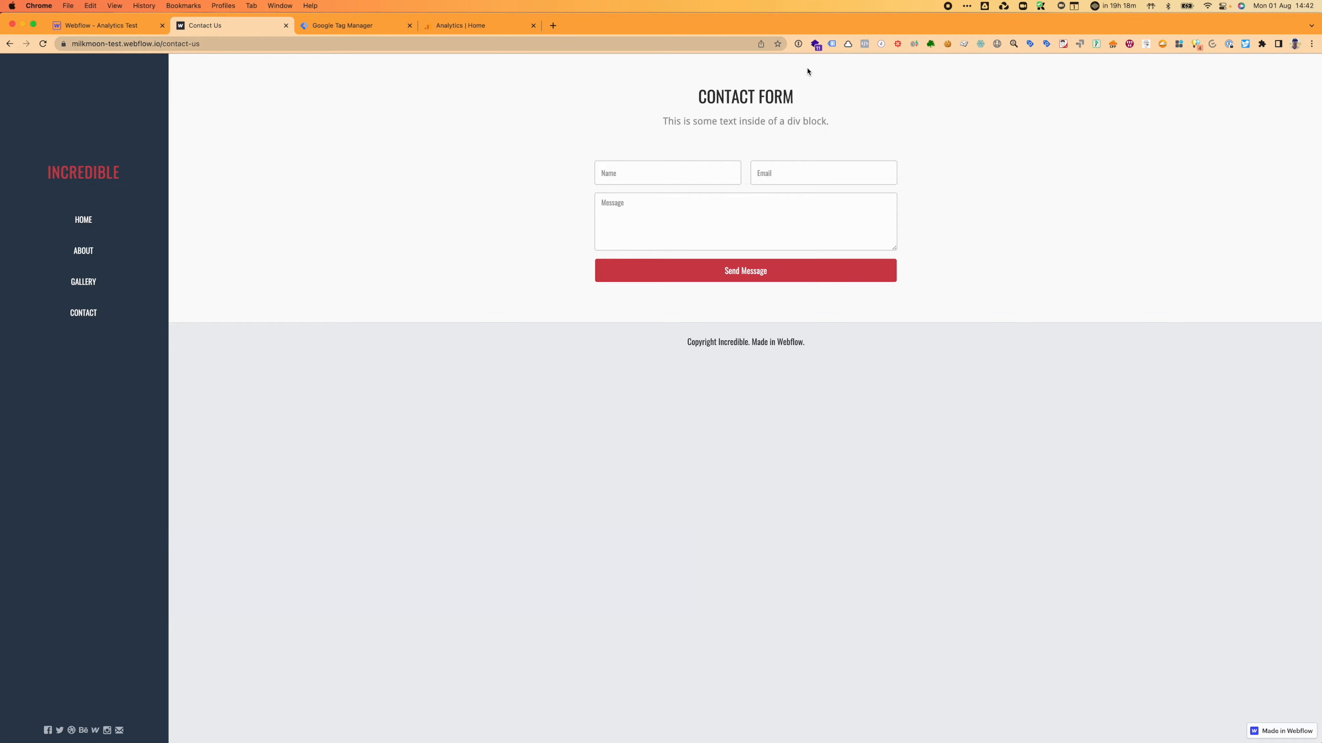
# Step: Enable legacy Tag Assistant on the contact page and open tagassistant.google.com in a new tab
pyautogui.click(833, 45)
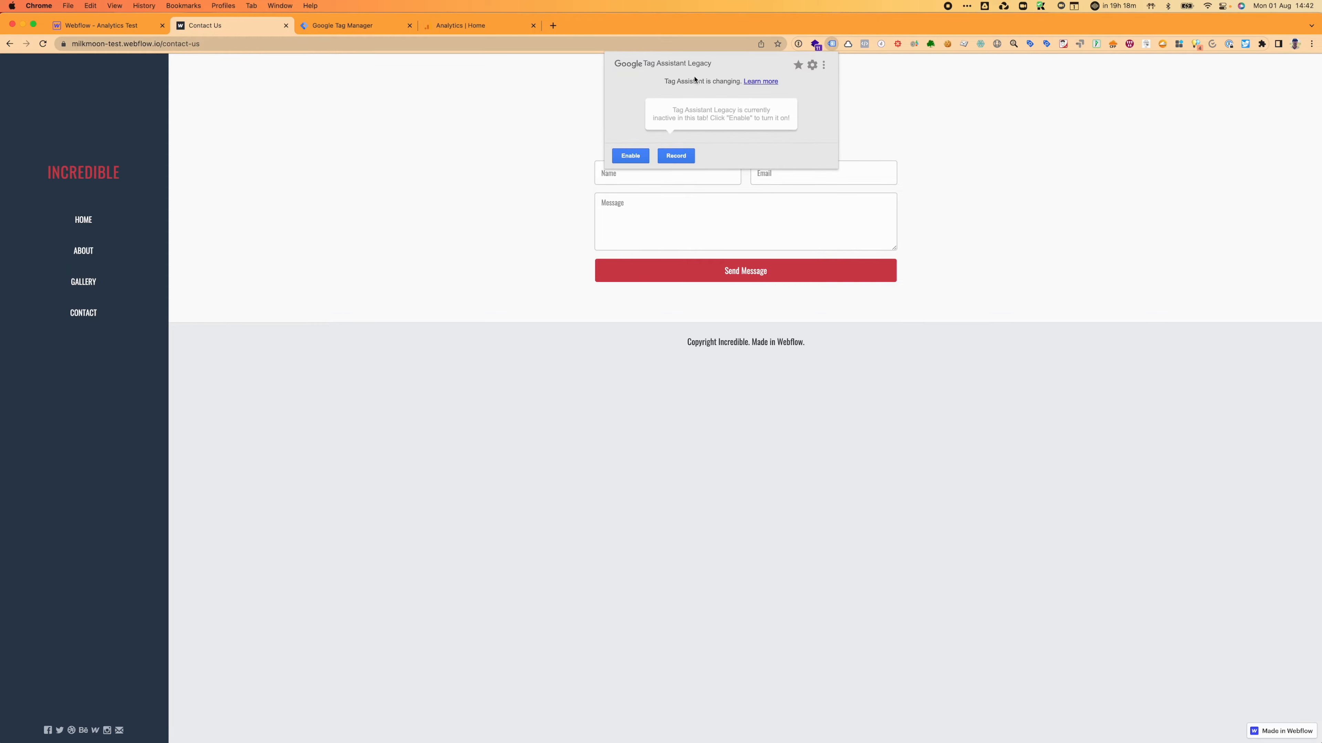
pyautogui.click(631, 155)
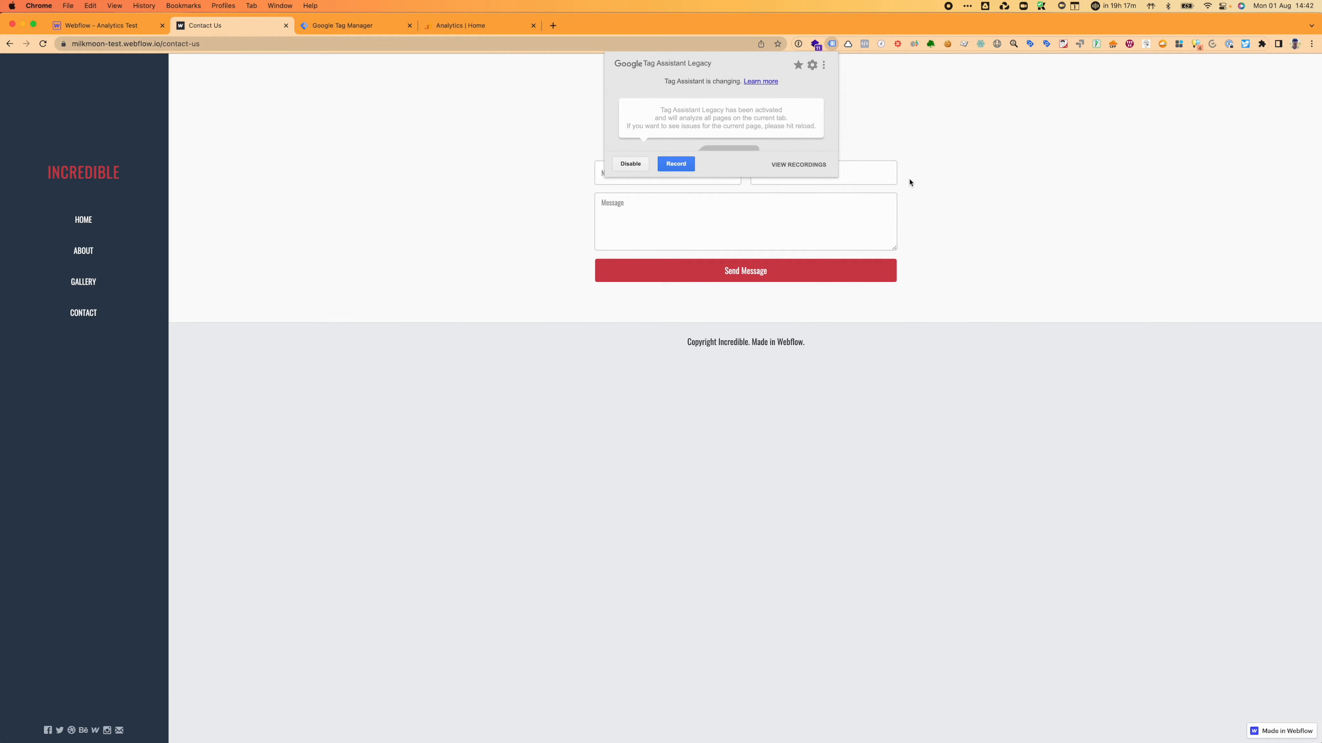
pyautogui.click(915, 107)
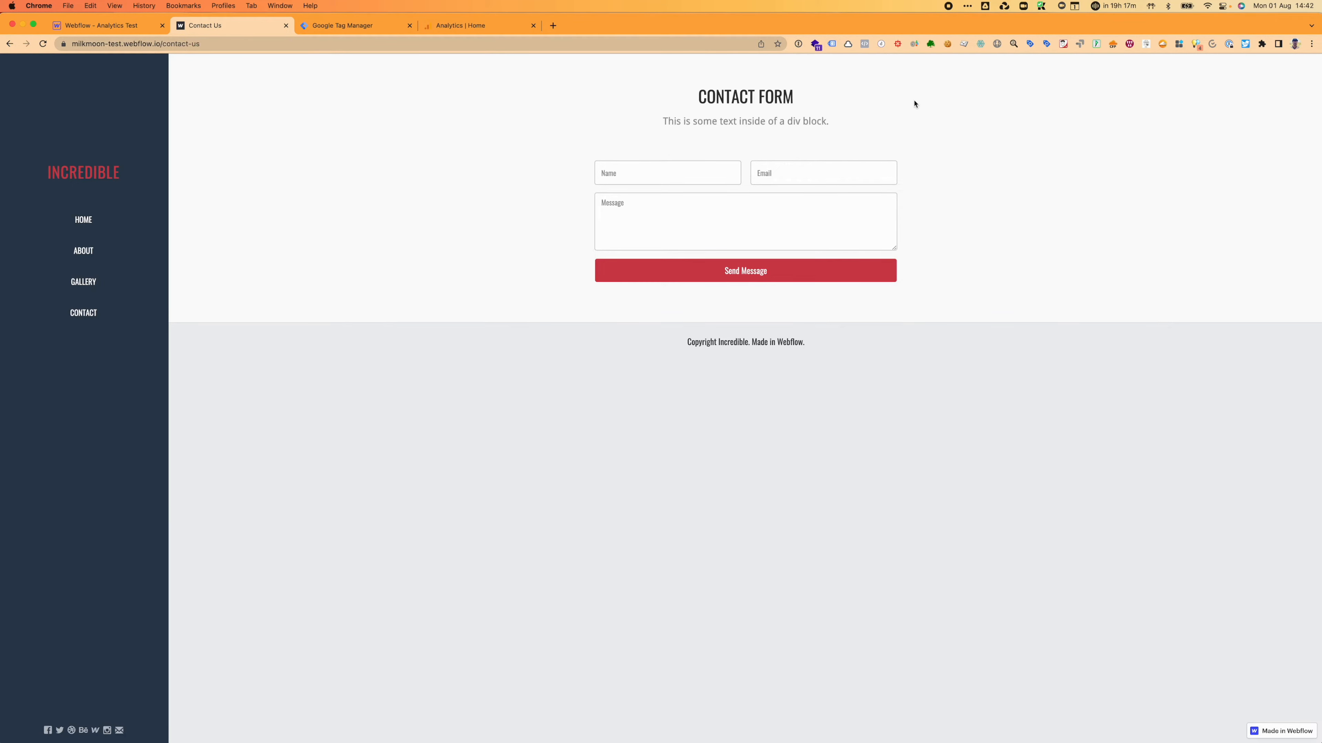
pyautogui.click(1031, 45)
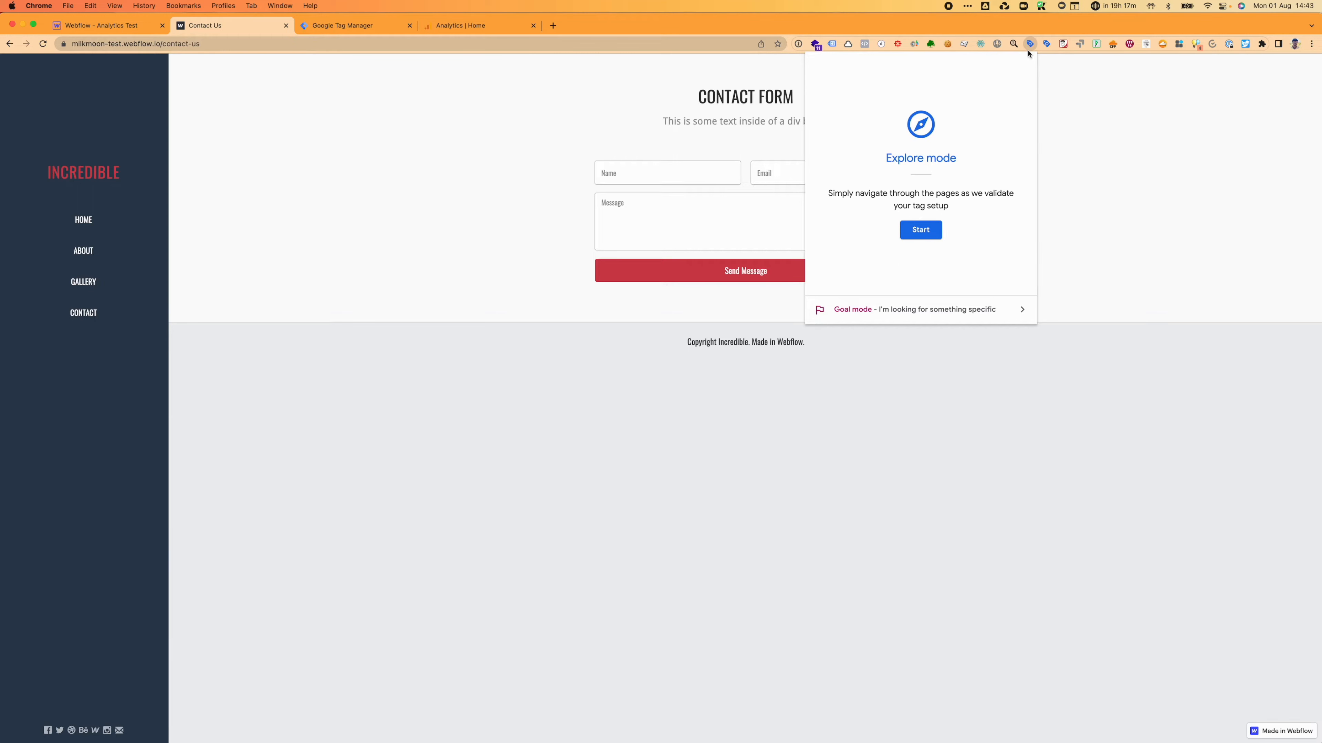
pyautogui.click(1047, 45)
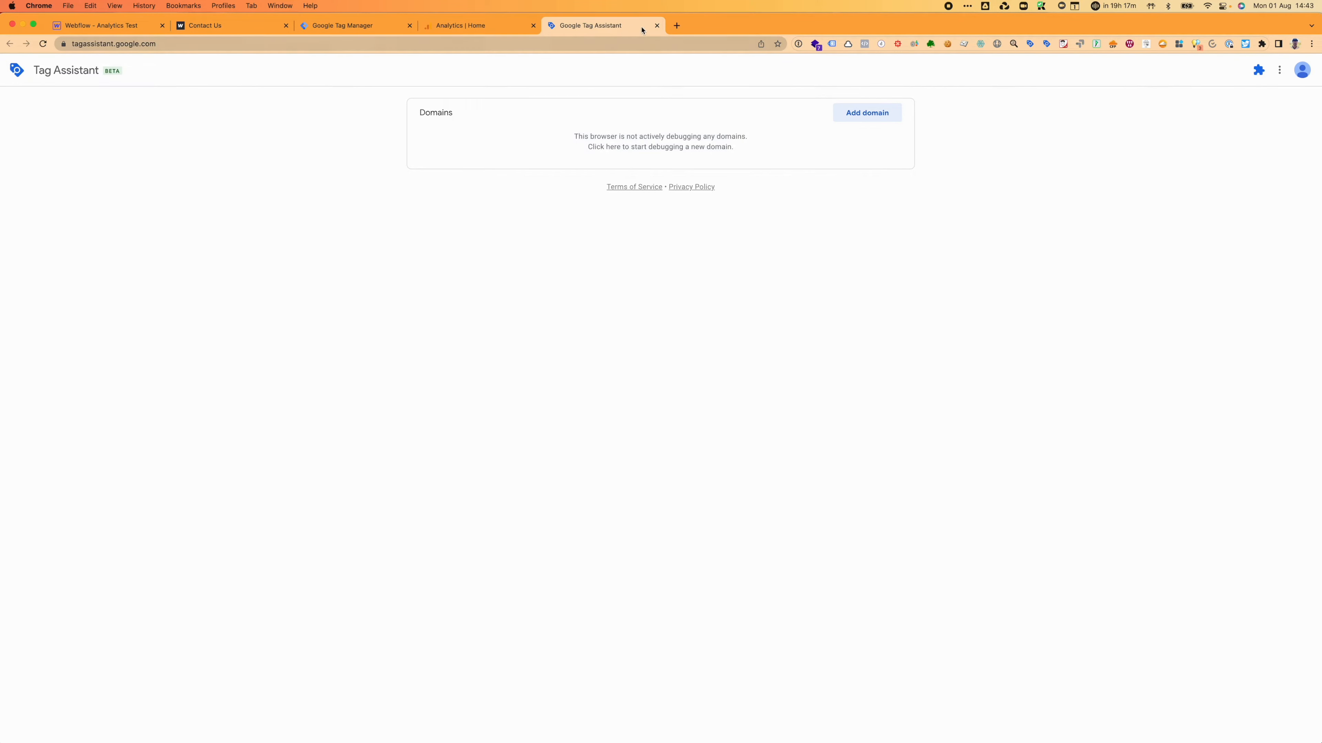
# Step: Close the Tag Assistant tab and take the site back to its home page
pyautogui.click(657, 25)
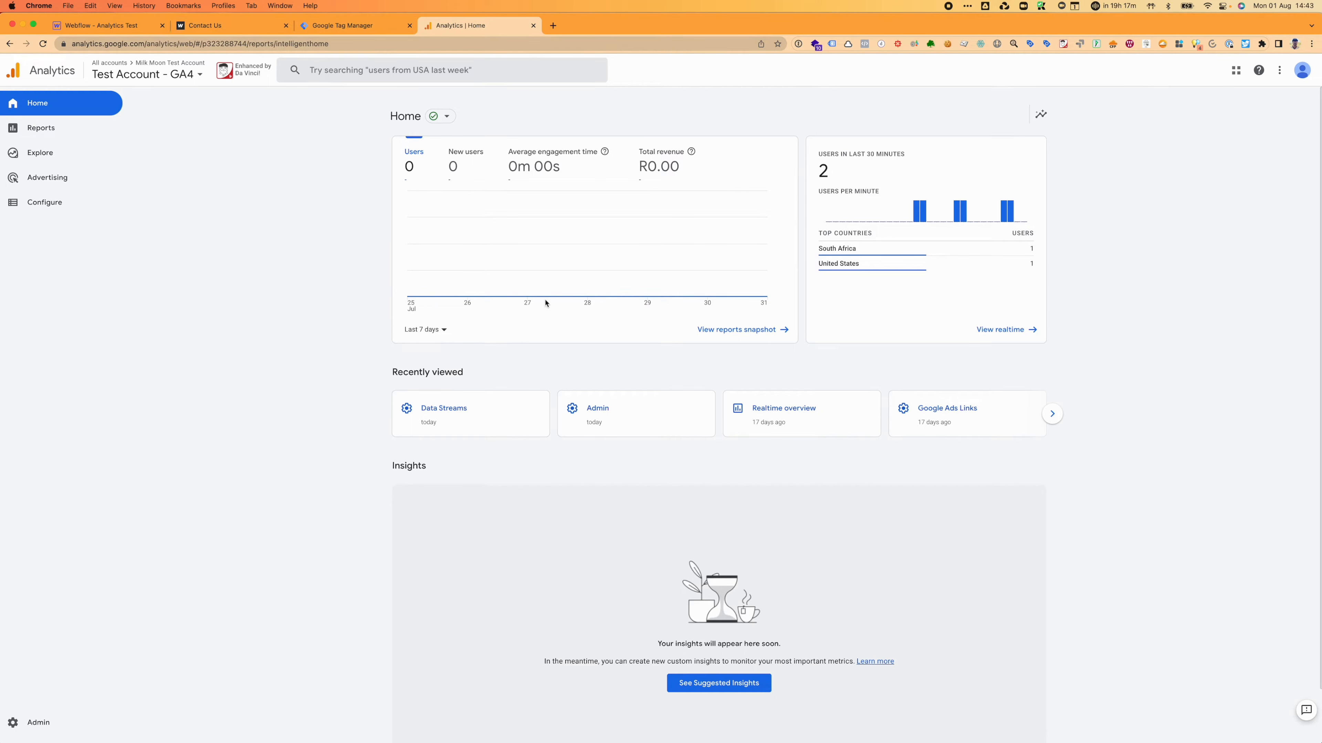
pyautogui.click(245, 27)
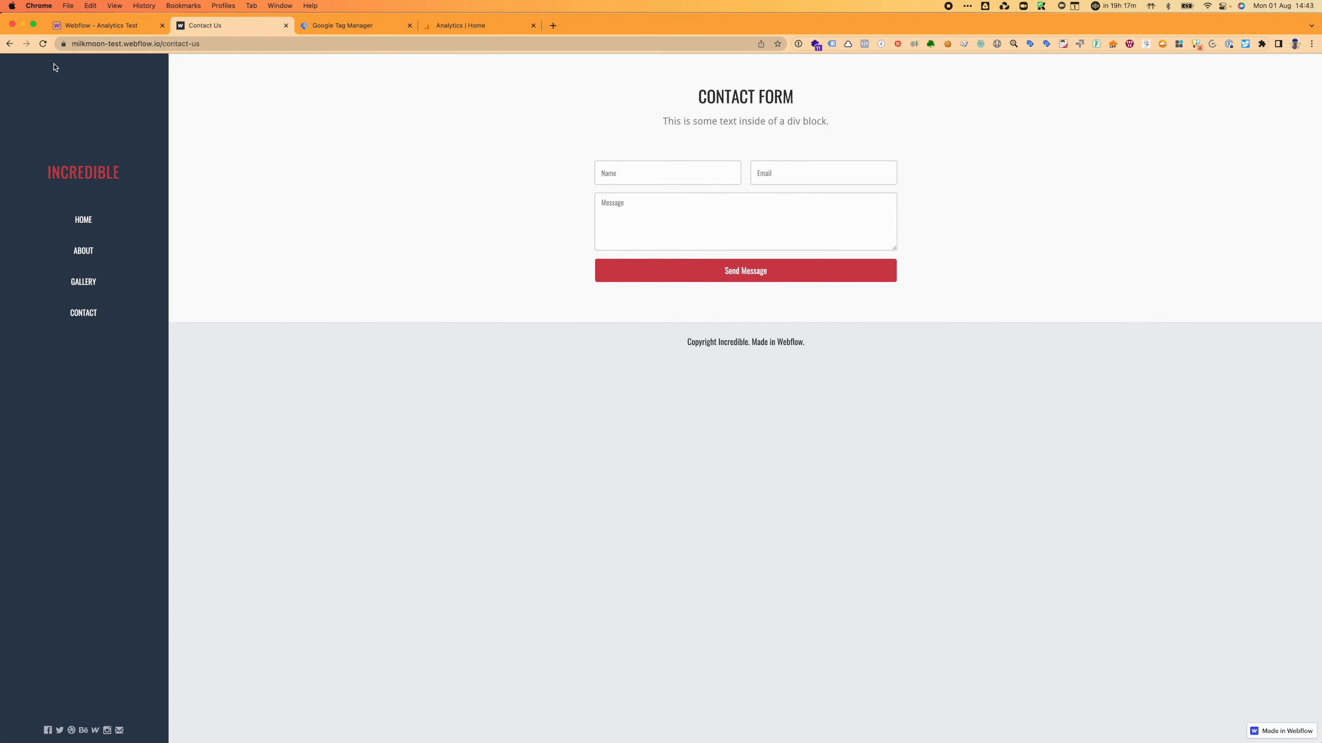
pyautogui.click(9, 44)
pyautogui.click(254, 45)
pyautogui.press('super+c')
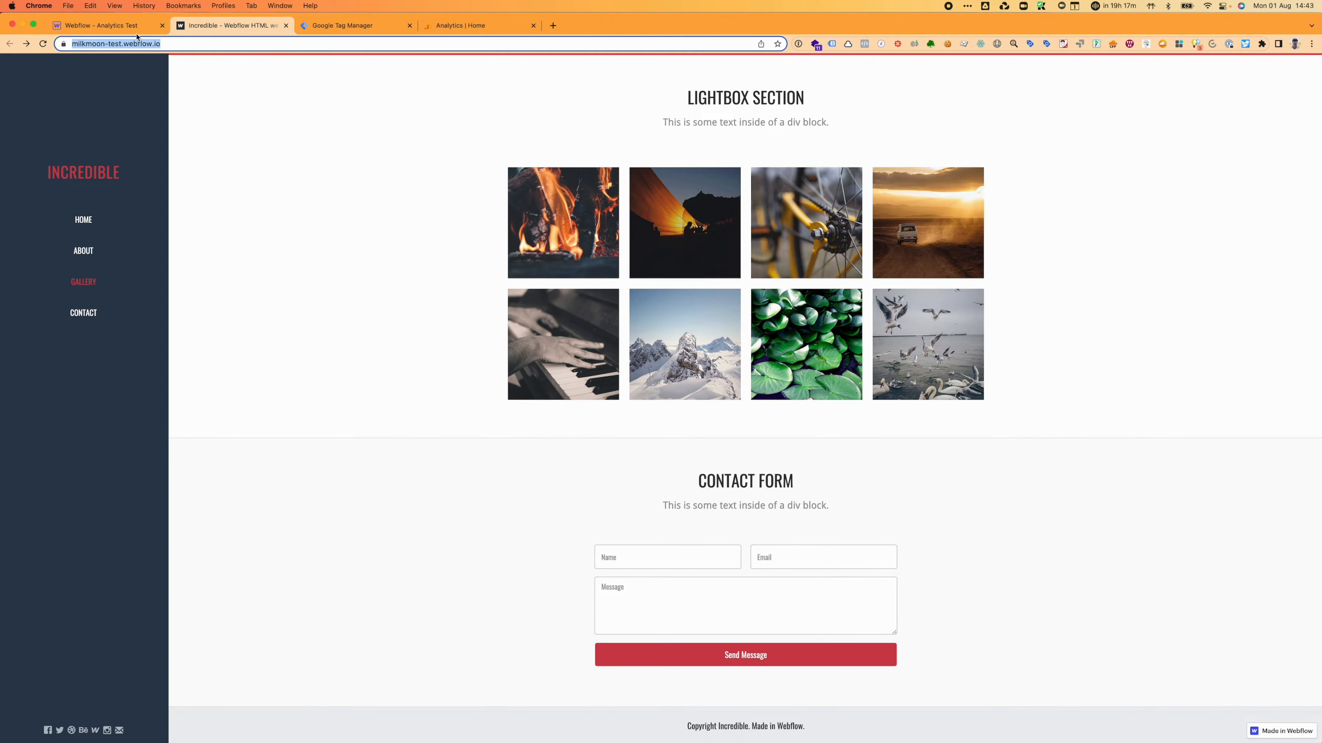
# Step: Launch Preview from the Tag Manager workspace overview
pyautogui.click(342, 28)
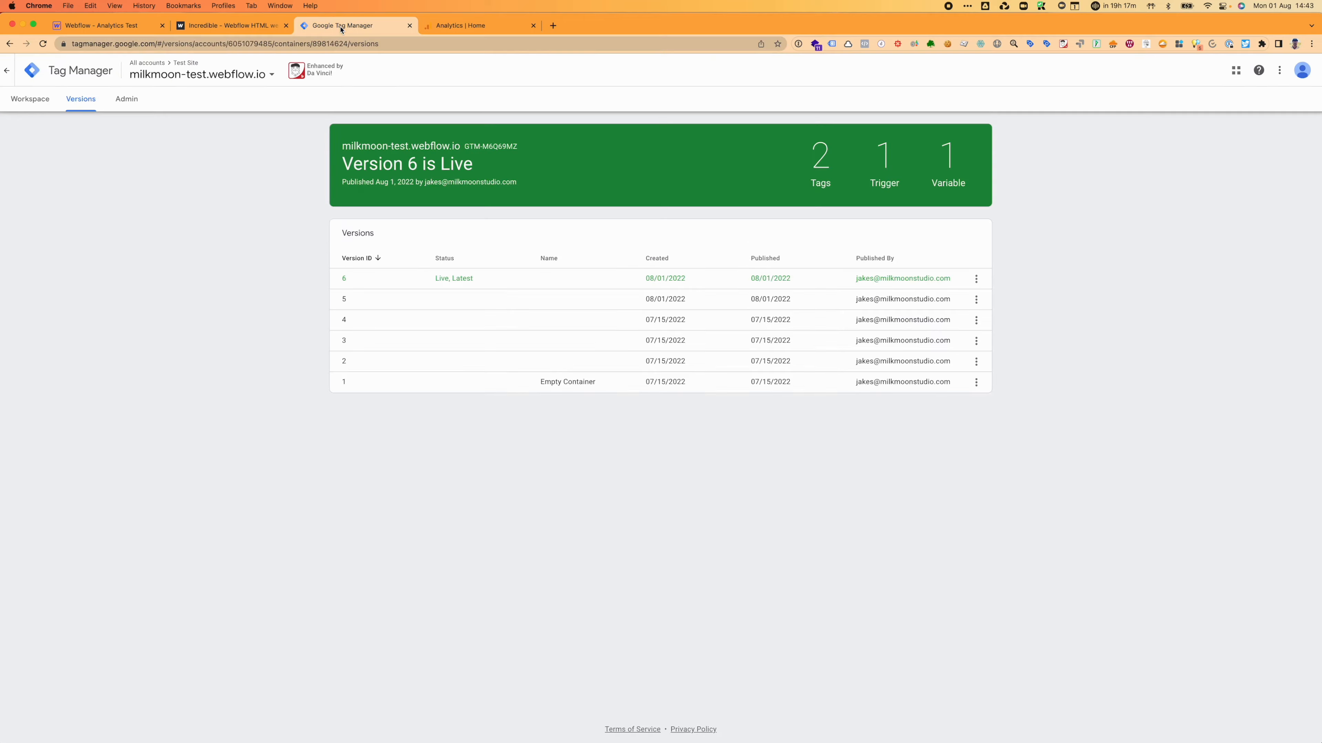
pyautogui.click(18, 99)
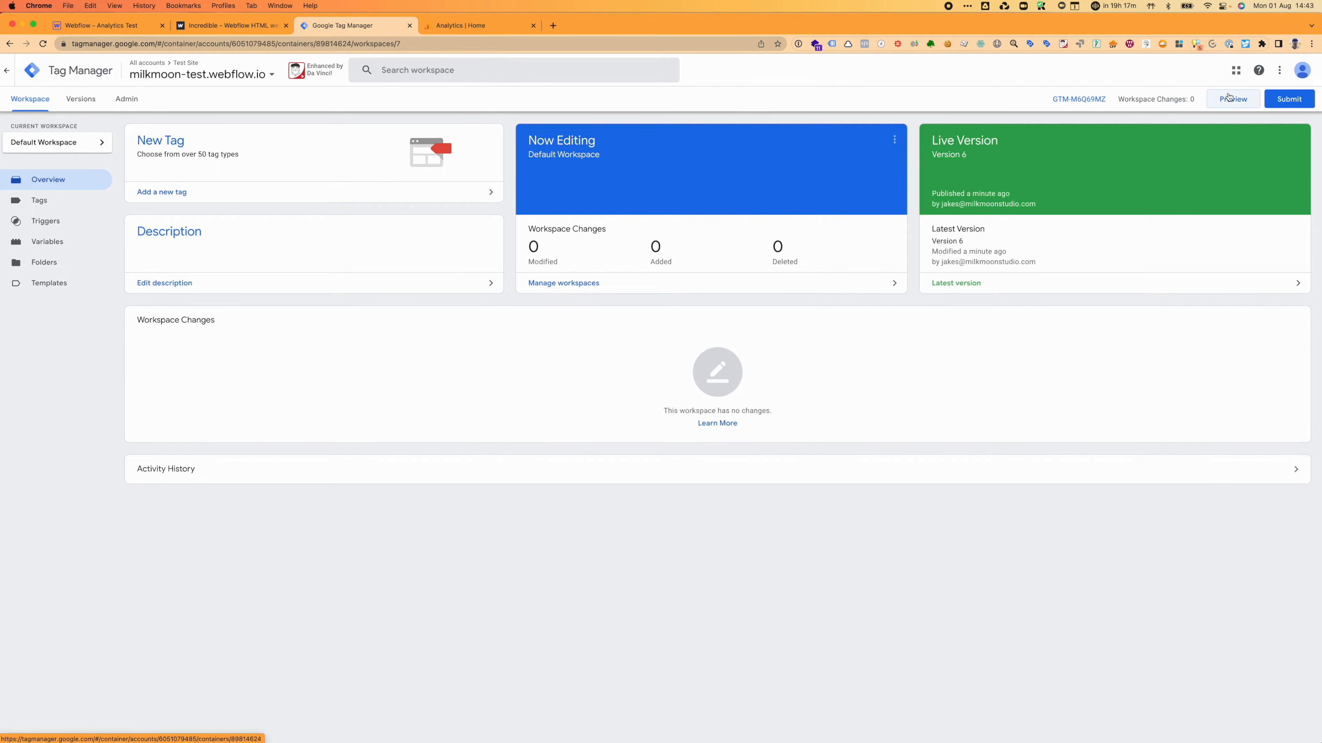
pyautogui.click(1229, 98)
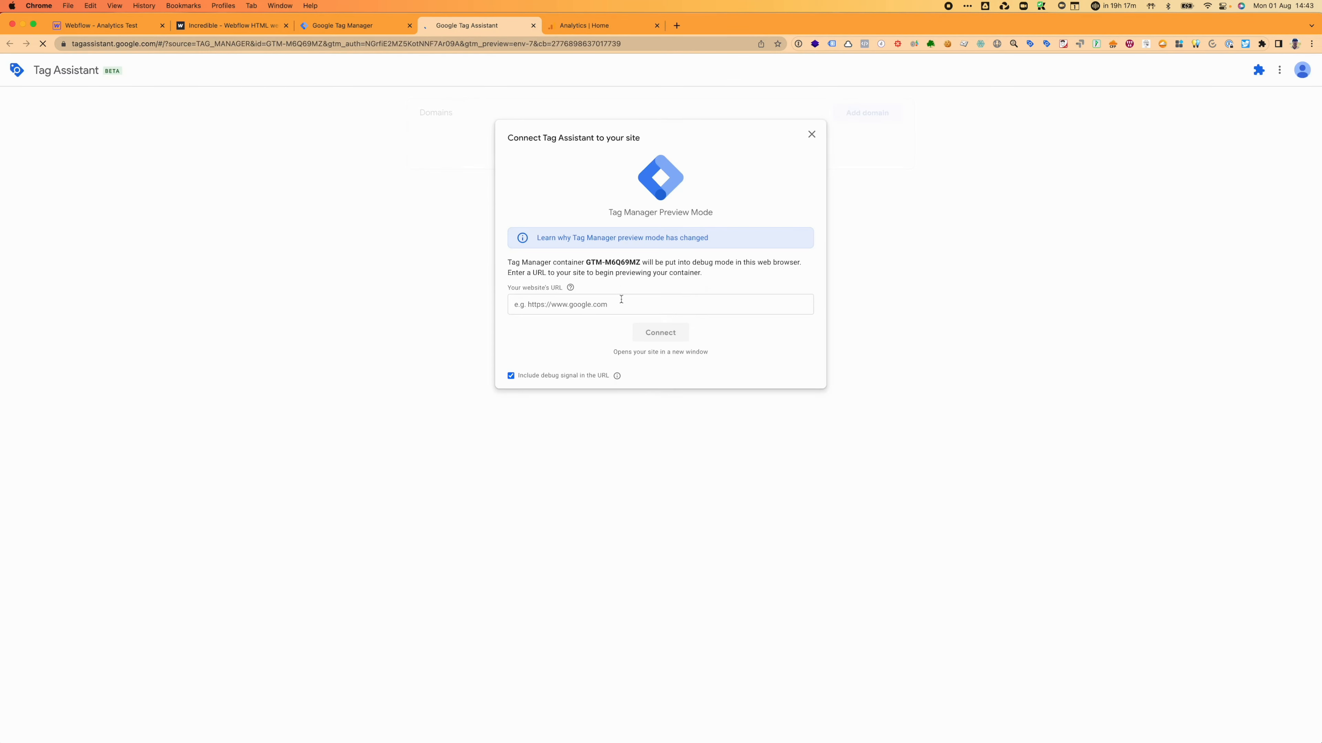
pyautogui.click(627, 304)
pyautogui.press('super+v')
pyautogui.click(653, 360)
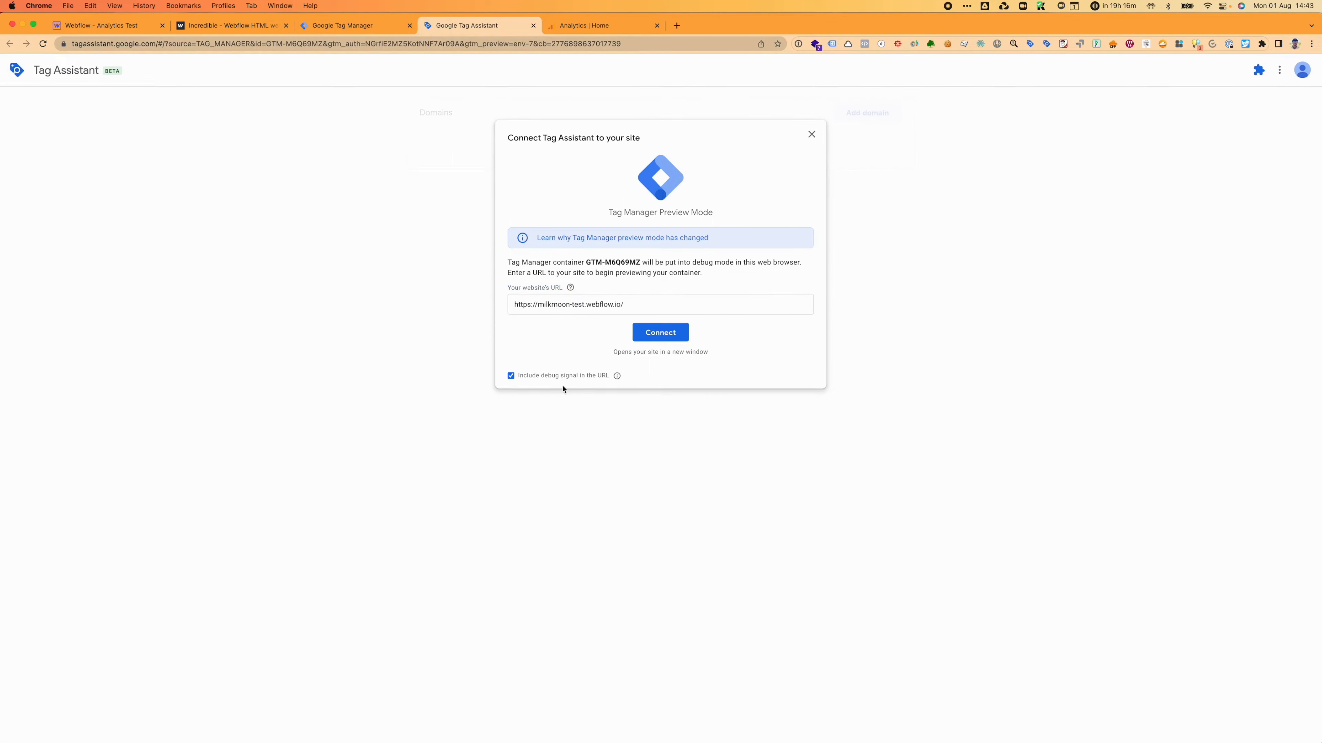
pyautogui.click(661, 334)
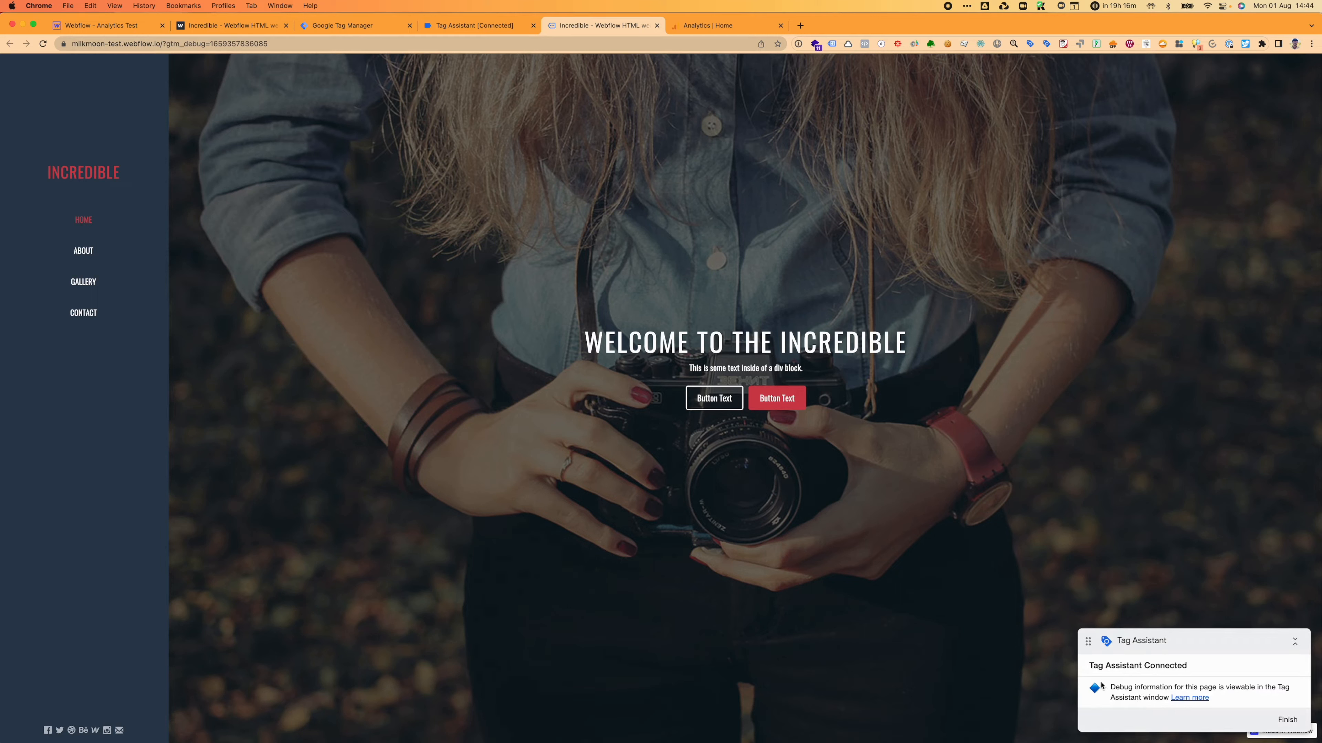
# Step: Collapse the site's Tag Assistant badge and dismiss the connected confirmation in the debug tab
pyautogui.click(1295, 642)
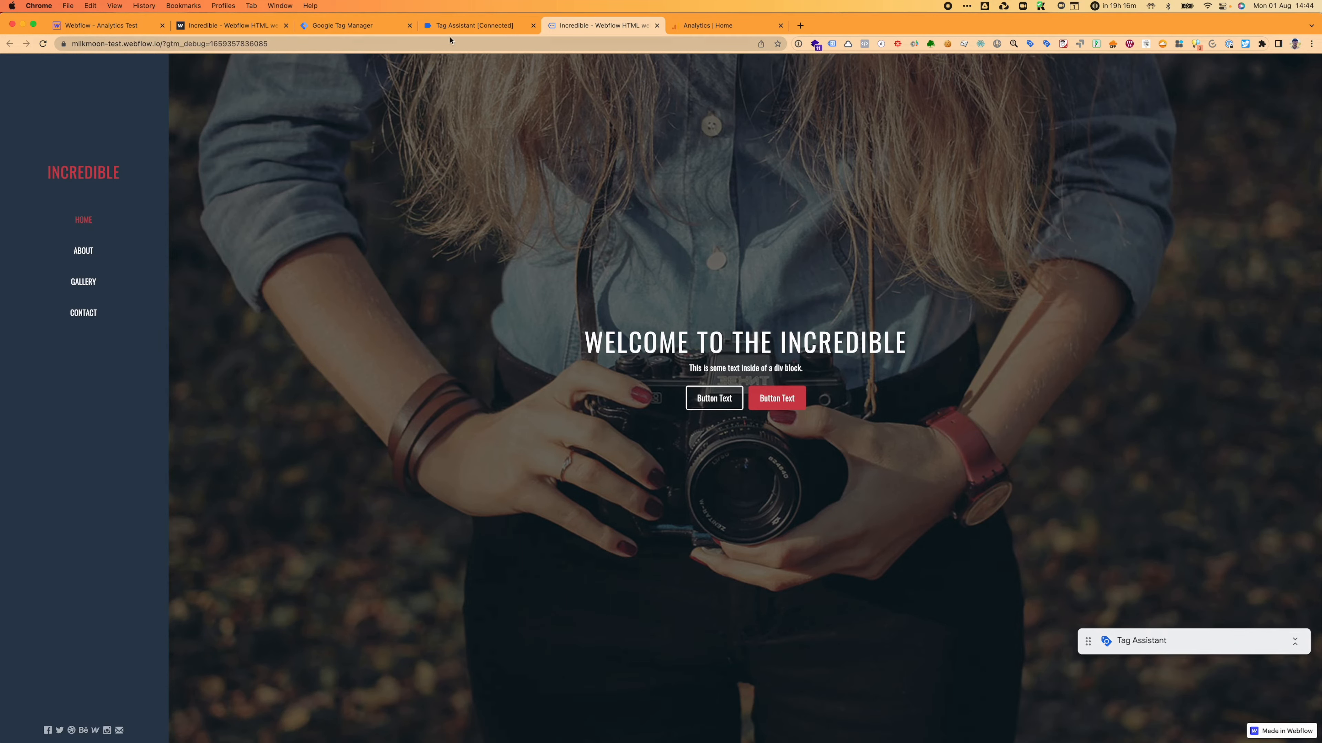
pyautogui.click(488, 26)
pyautogui.click(664, 252)
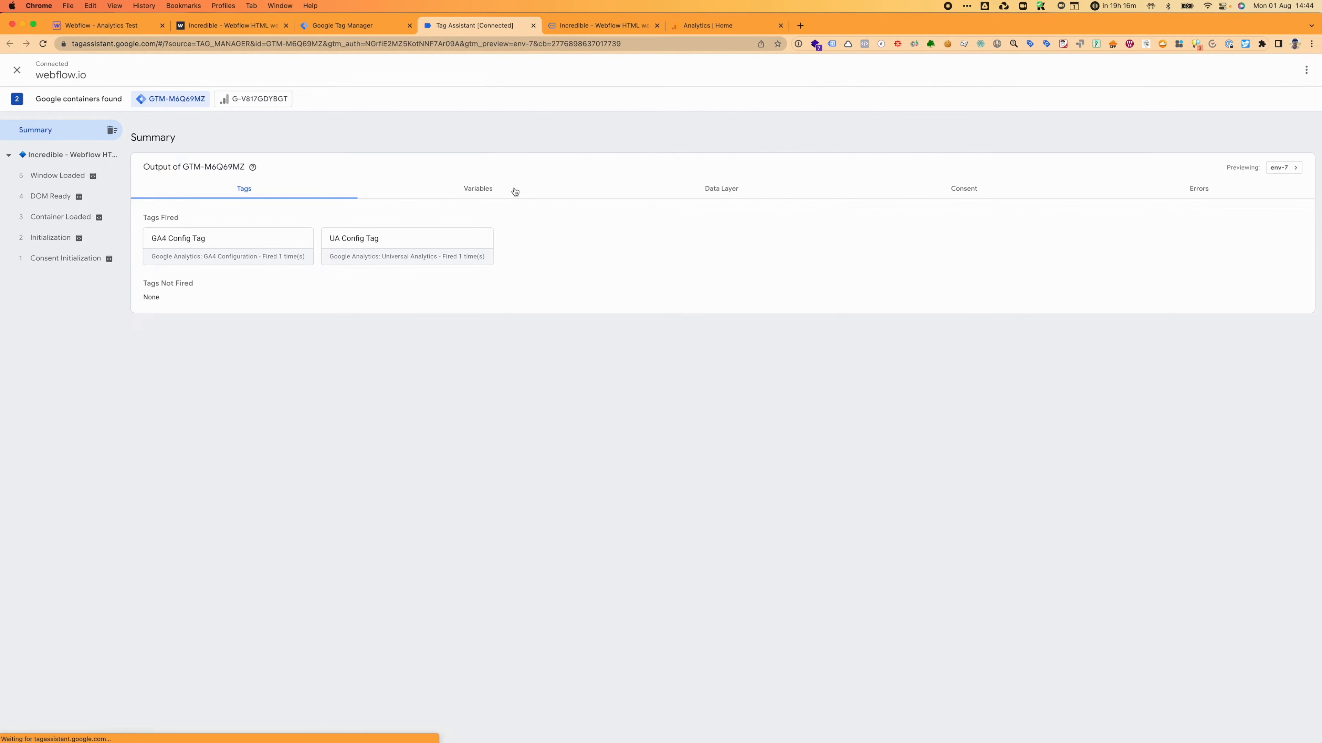
pyautogui.click(603, 26)
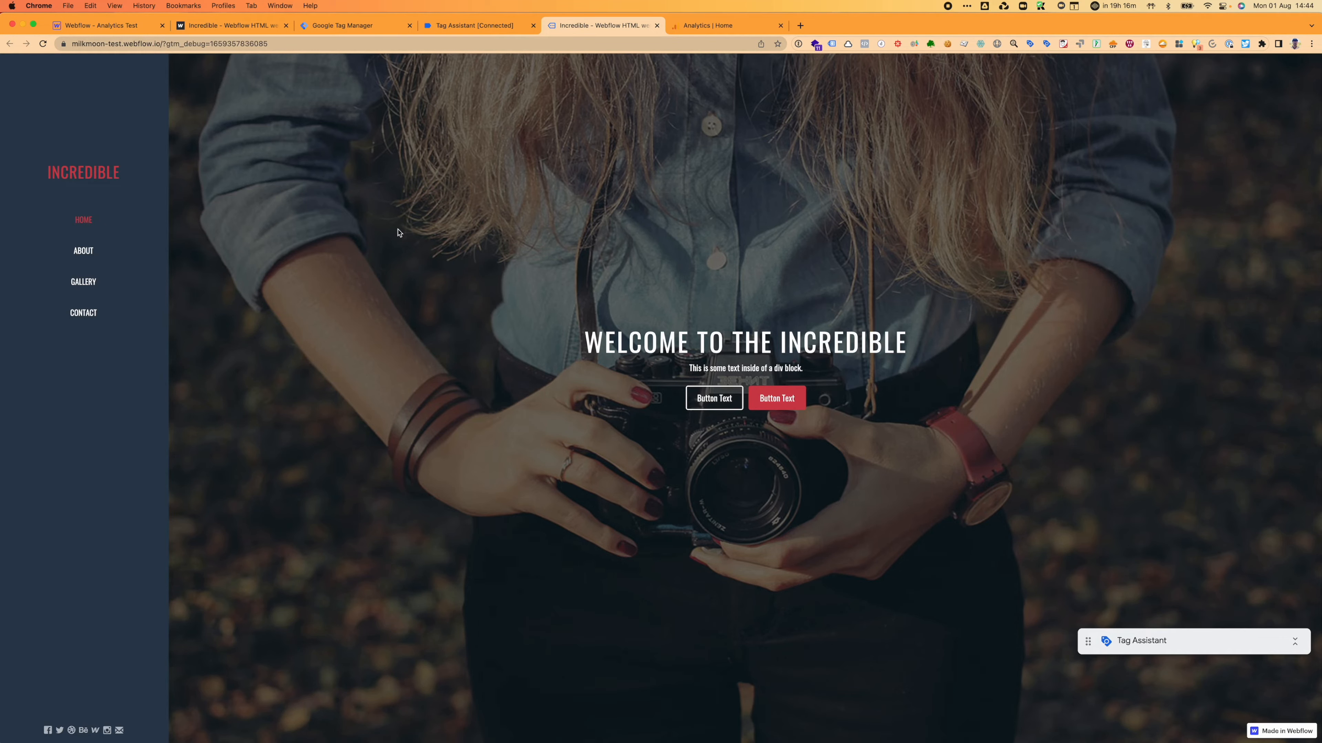
# Step: Visit the About section and check the G-V817GDYBGT and GTM-M6Q69MZ container outputs
pyautogui.click(82, 258)
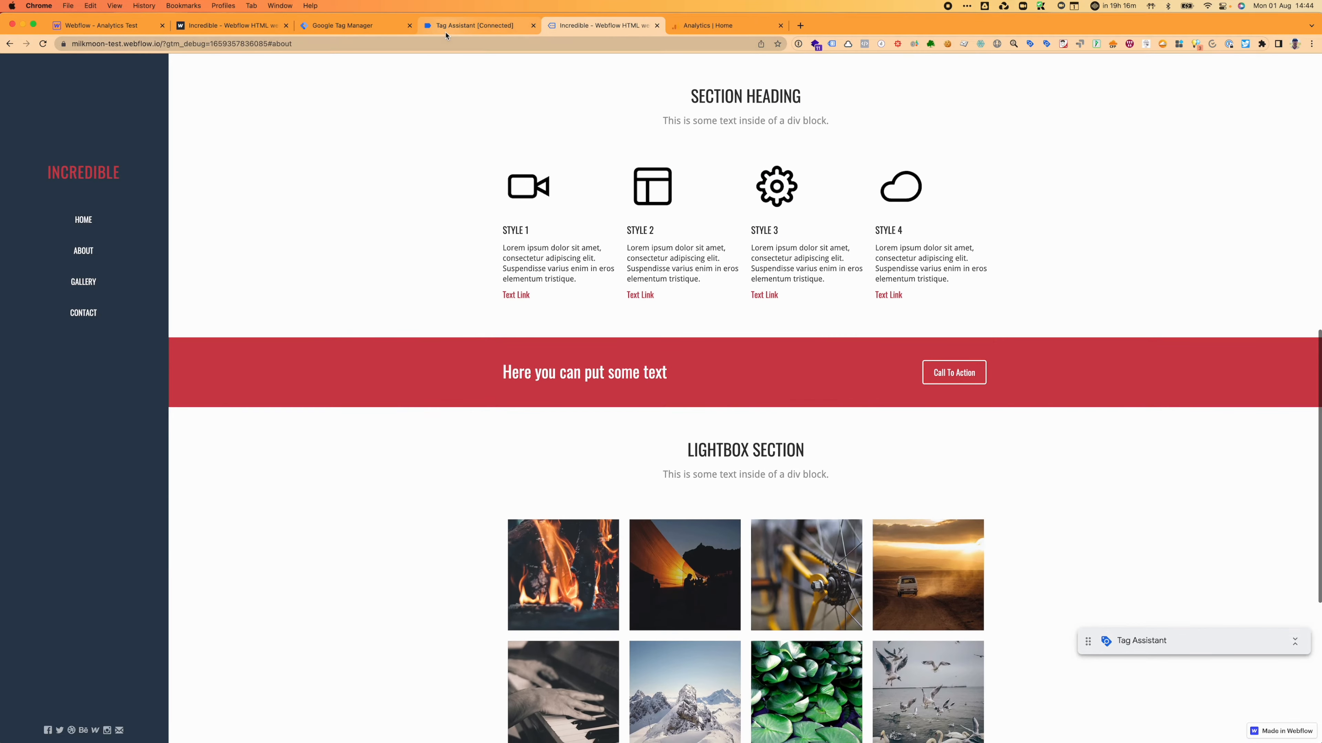
pyautogui.click(446, 31)
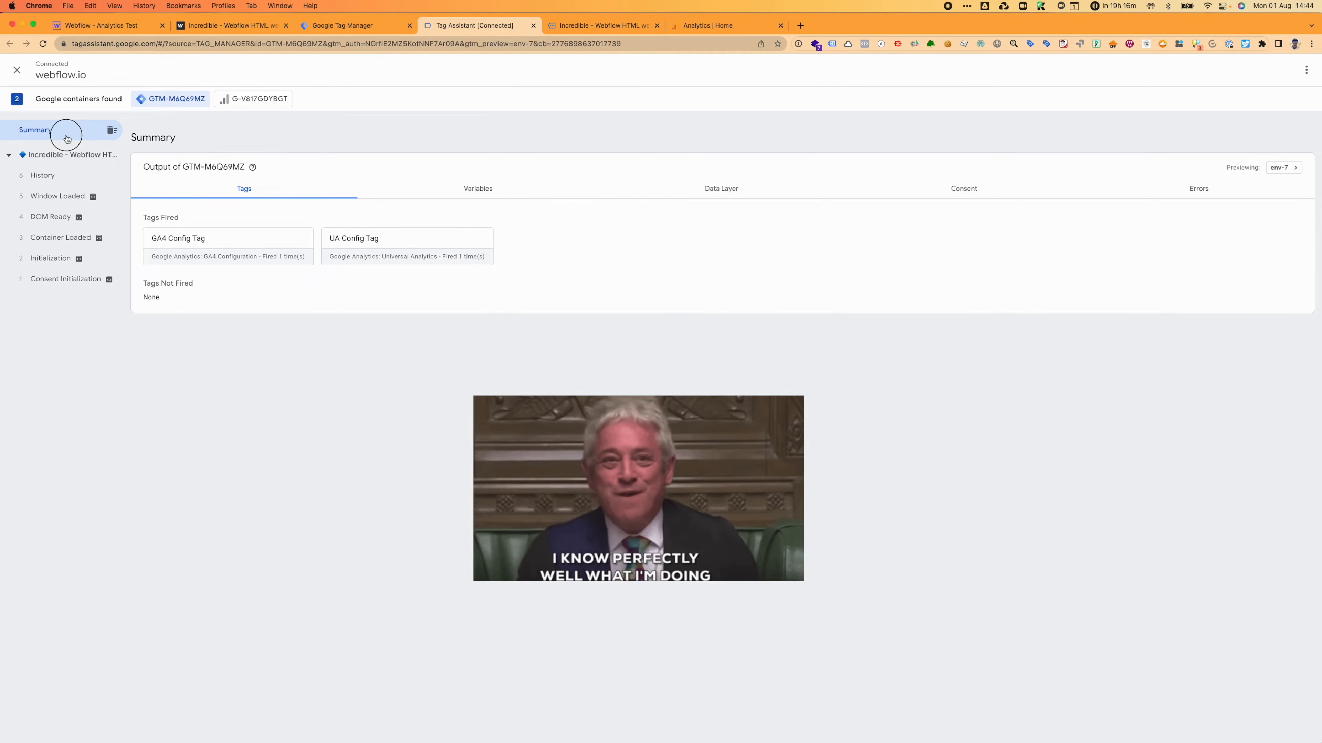
pyautogui.click(244, 99)
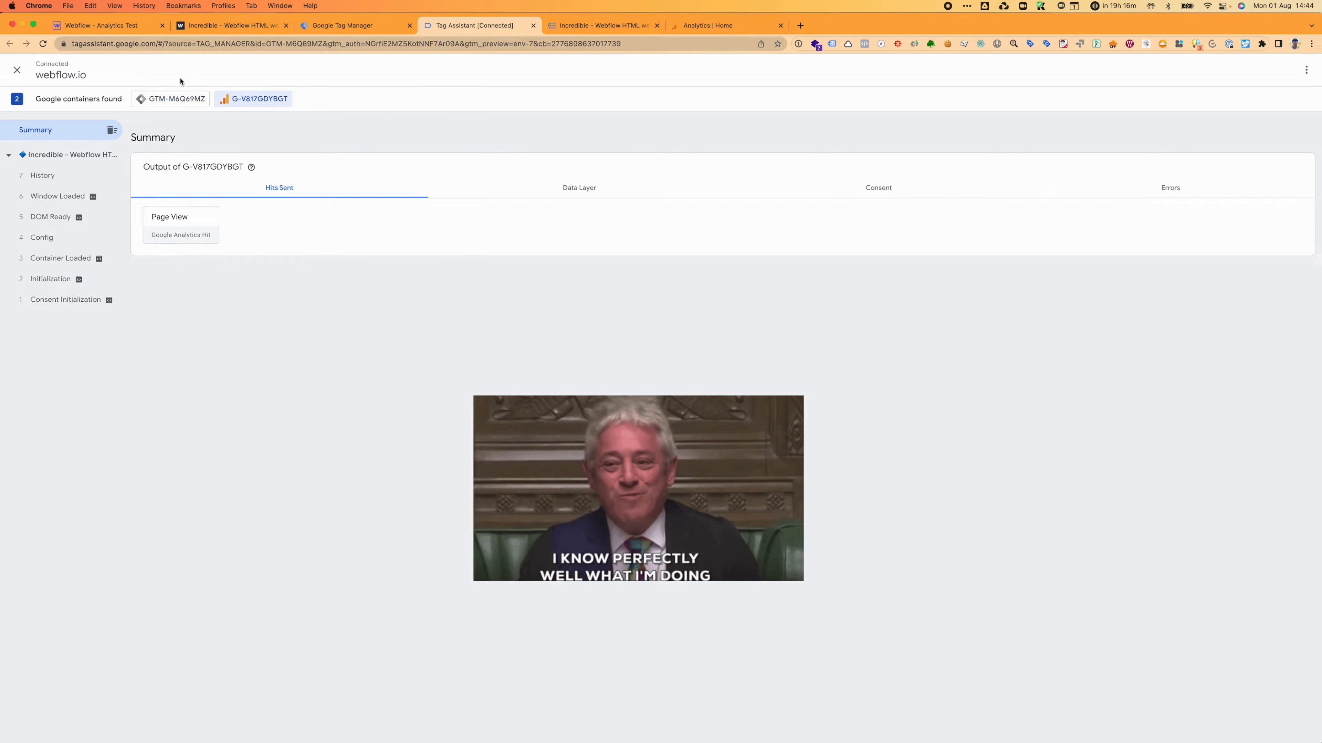
pyautogui.click(161, 105)
# Step: Open the contact page, check Tag Assistant, then go back to the home page
pyautogui.hotkey('ctrl', 'Tab')
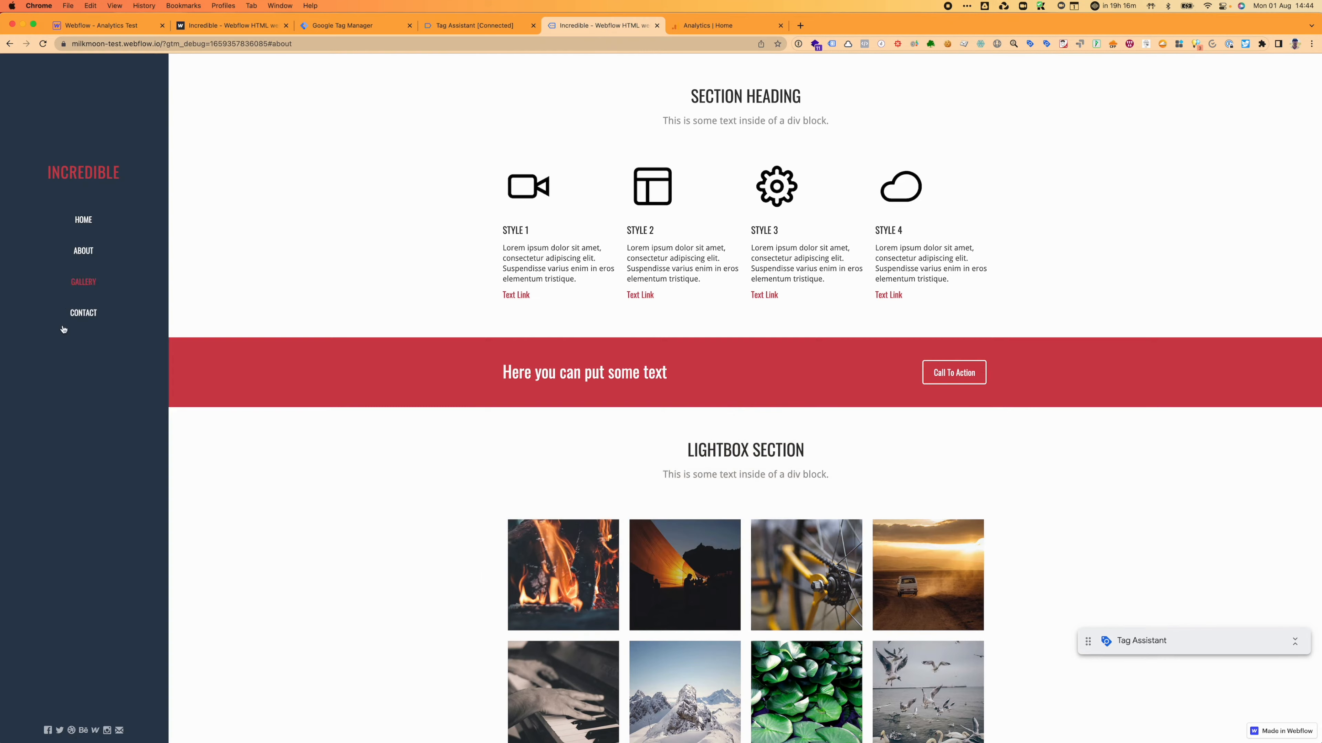
pyautogui.click(85, 314)
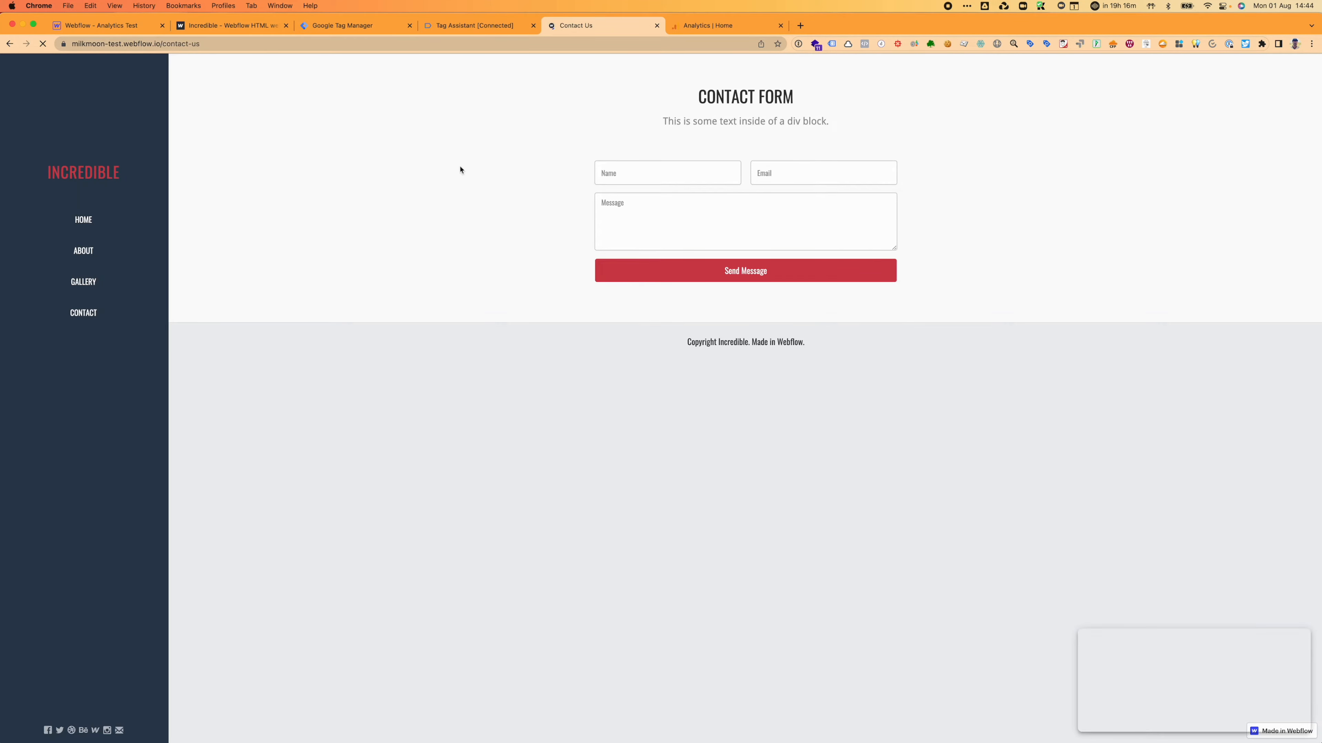
pyautogui.click(465, 27)
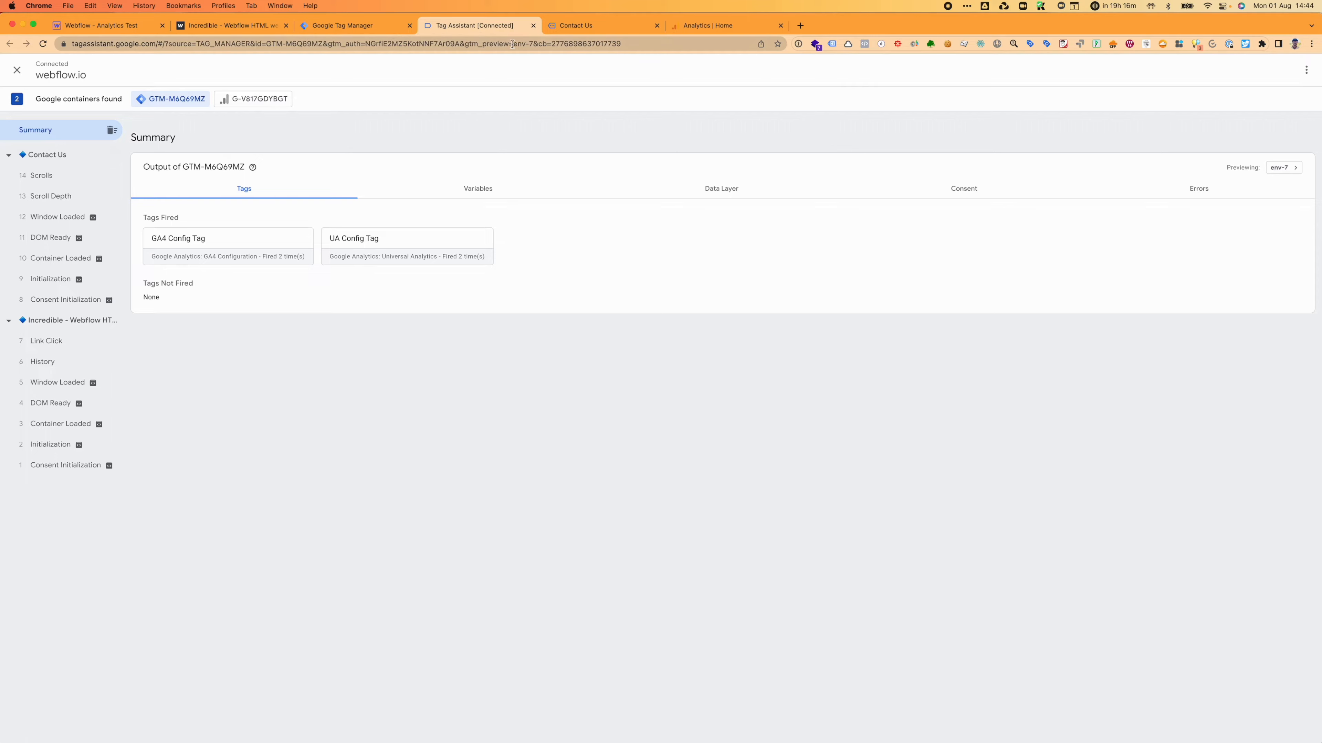
pyautogui.click(567, 26)
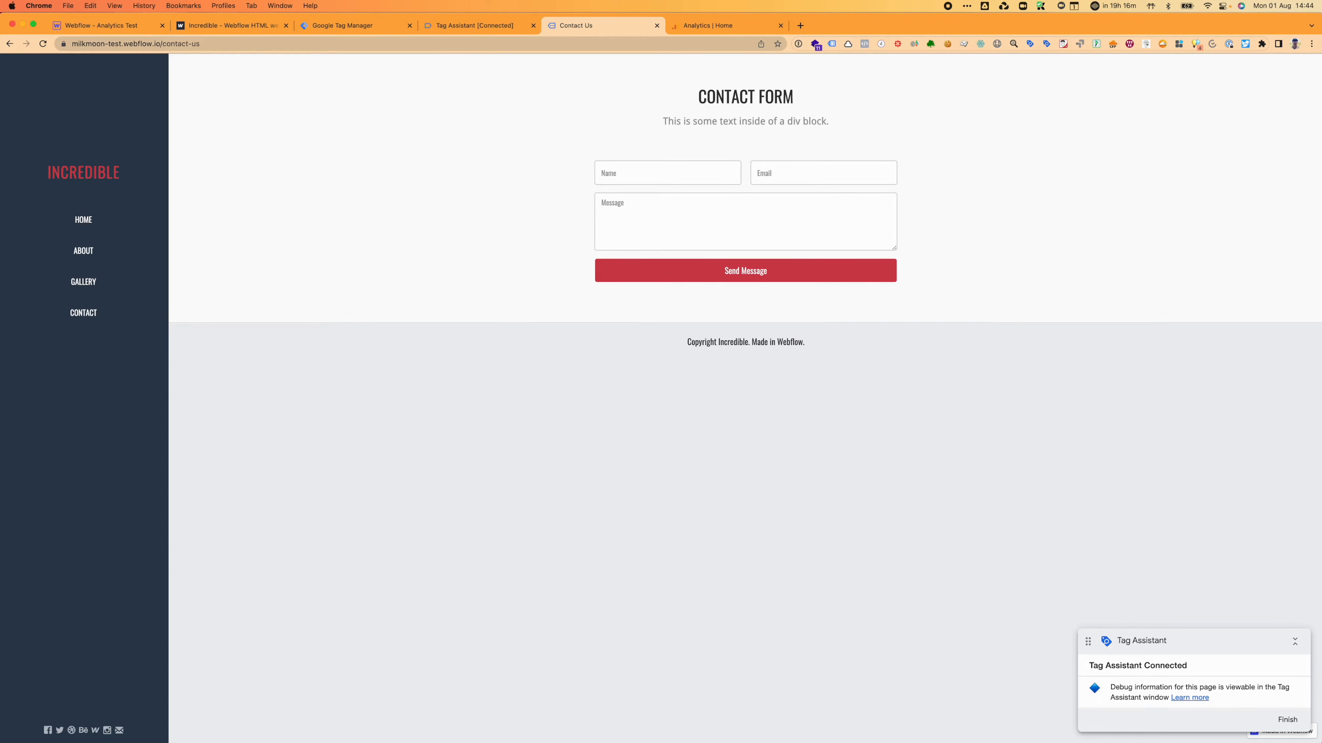
pyautogui.click(9, 43)
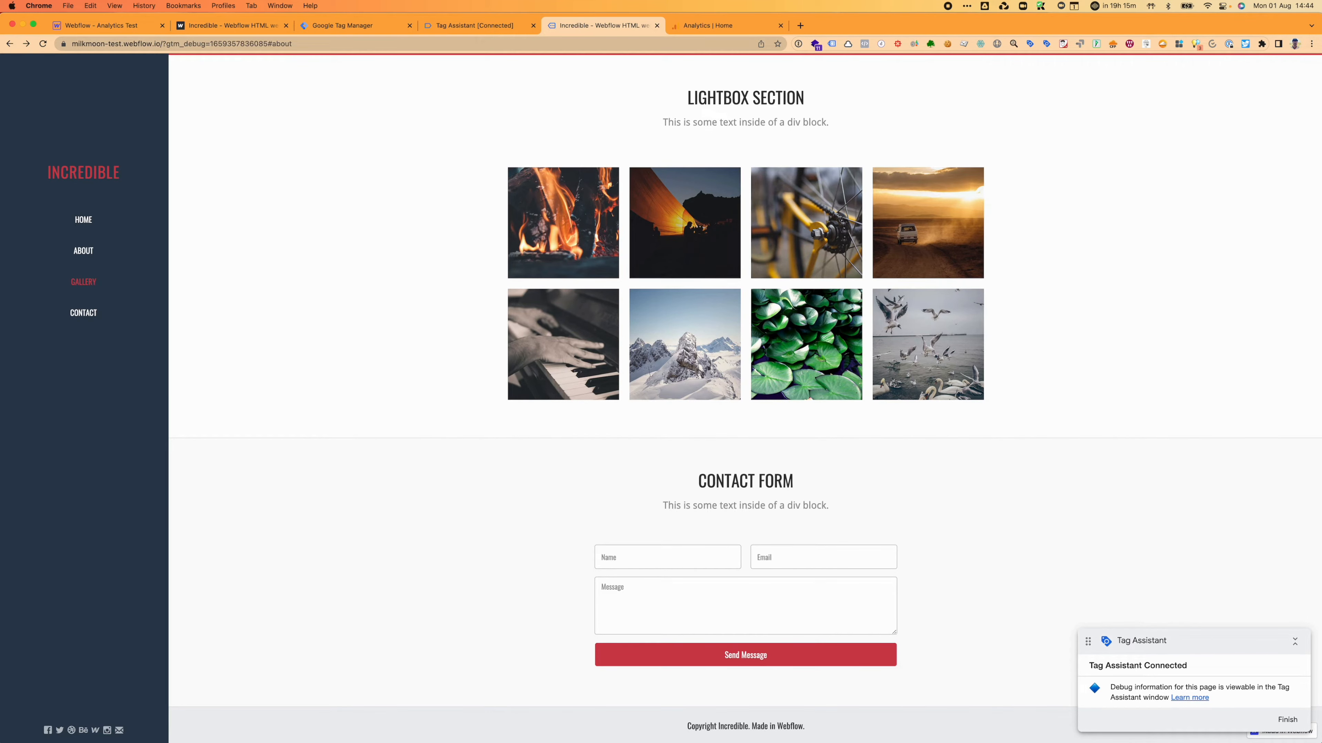
# Step: Submit the contact form with a test name, test e-mail and message 'Test', then check Tag Assistant
pyautogui.click(668, 555)
pyautogui.write('Jakes')
pyautogui.press('Tab')
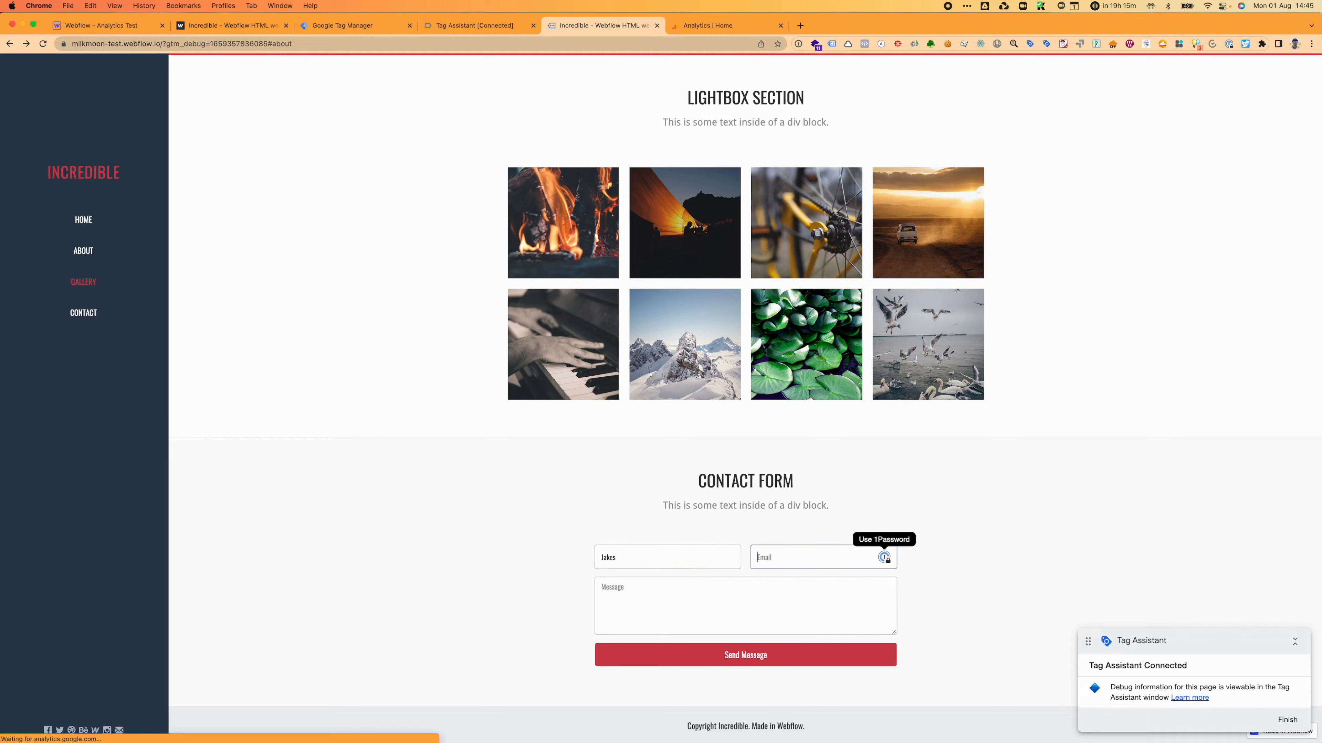
pyautogui.write('jakes')
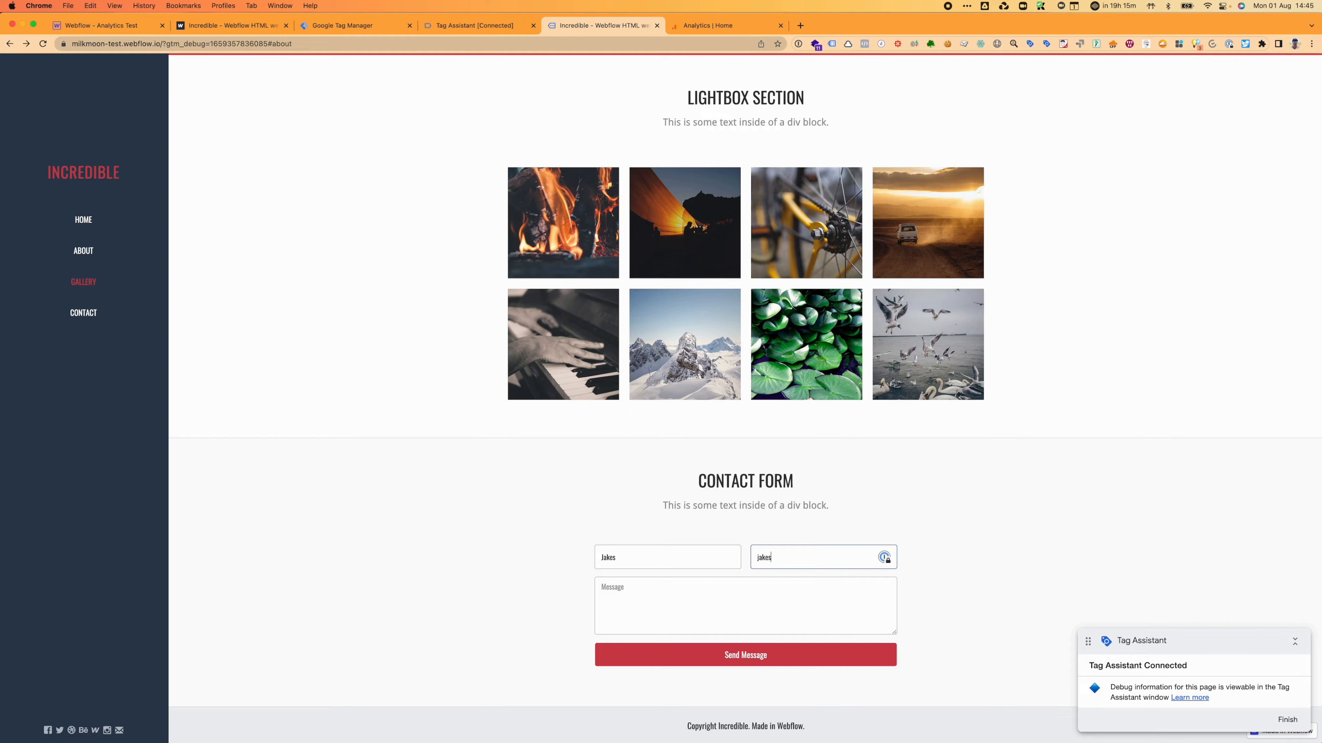
pyautogui.write('@test.com')
pyautogui.click(641, 616)
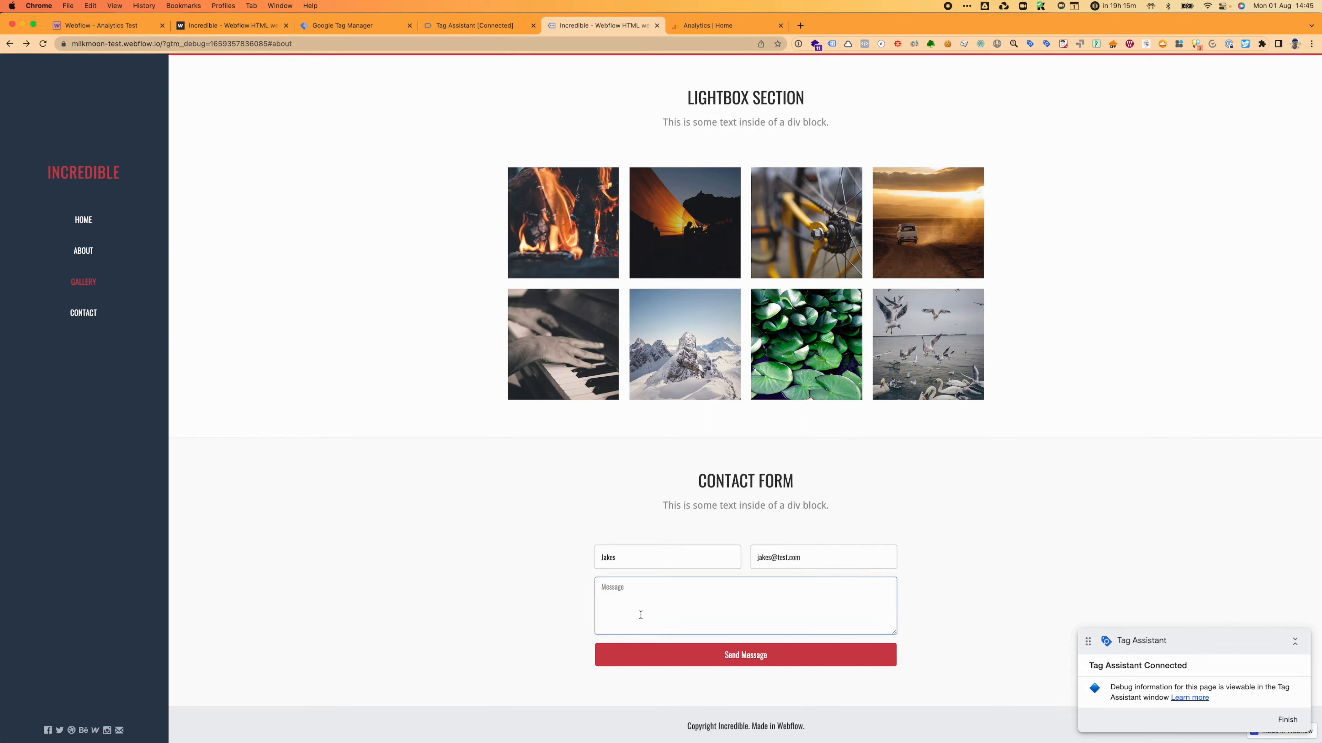
pyautogui.write('Test')
pyautogui.click(708, 656)
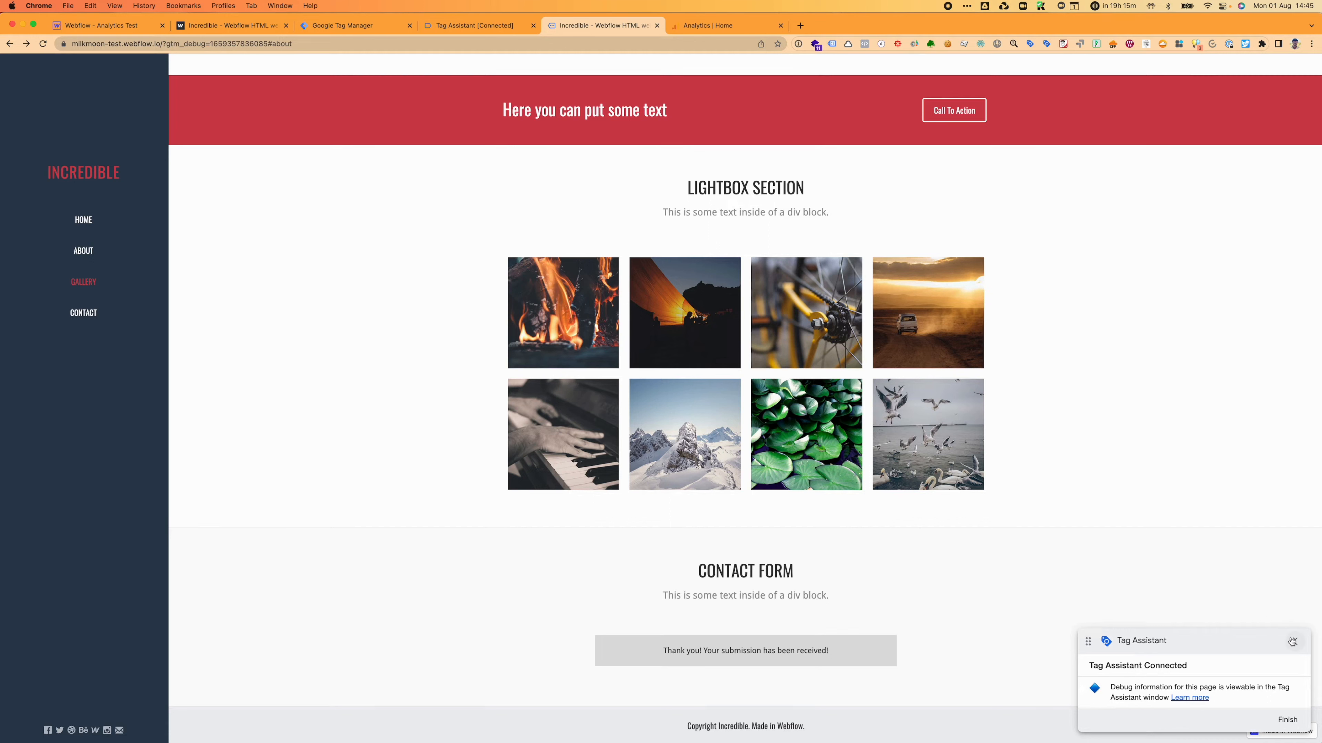
pyautogui.click(463, 24)
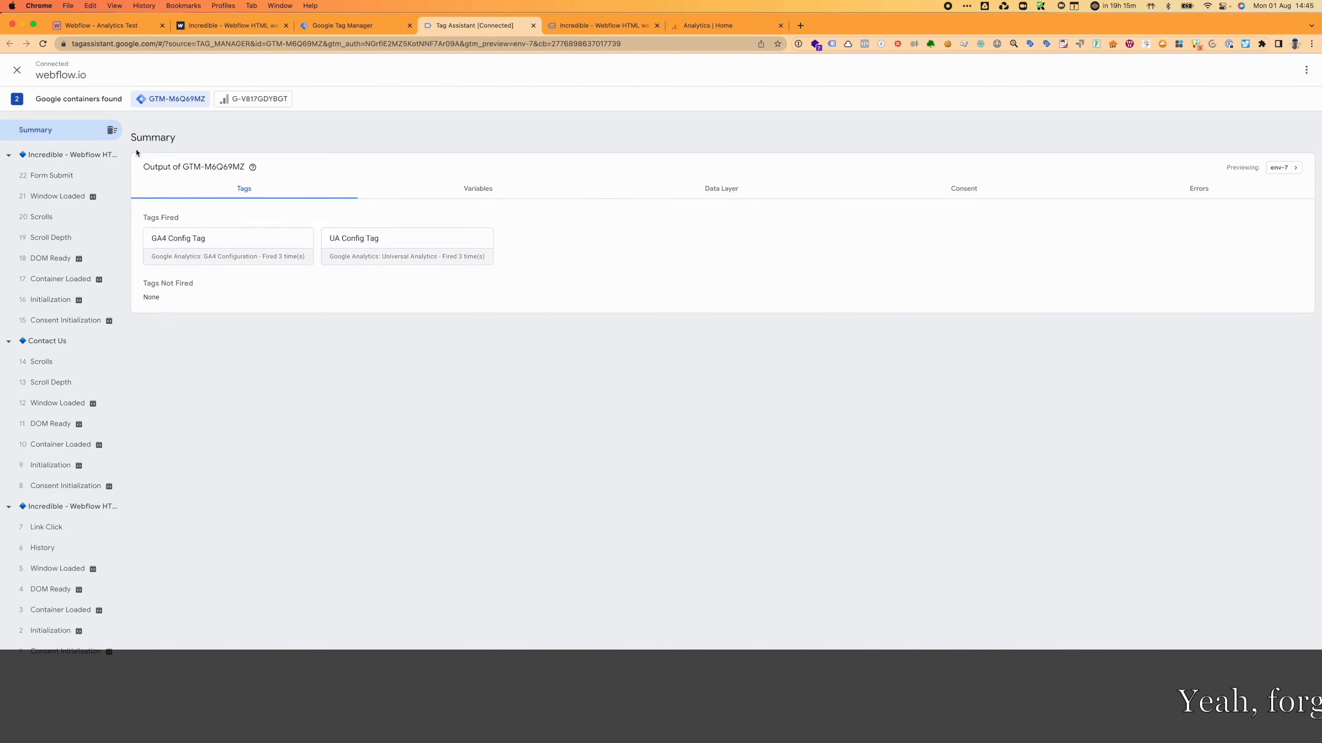
# Step: Open the Form Submit event's Variables and scroll through them, including Form ID wf-form-Footer-Email-Form
pyautogui.click(42, 181)
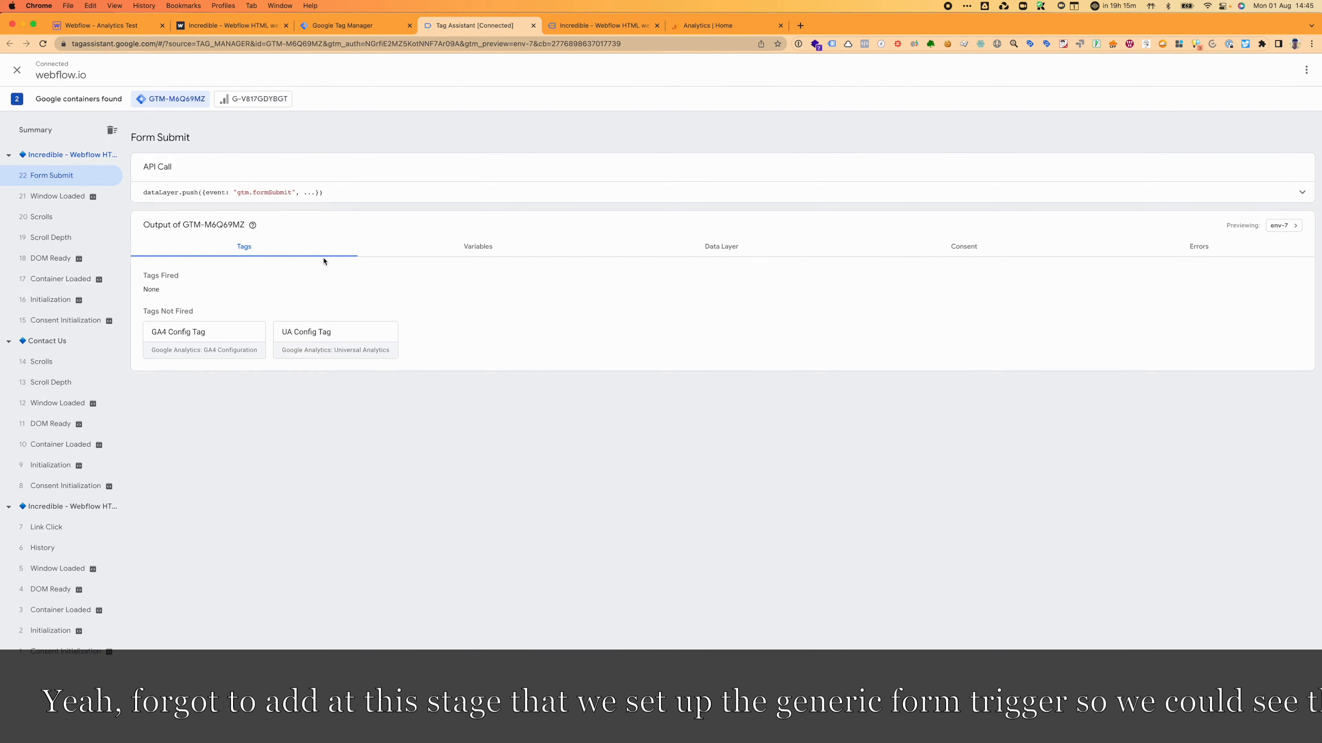
pyautogui.click(481, 251)
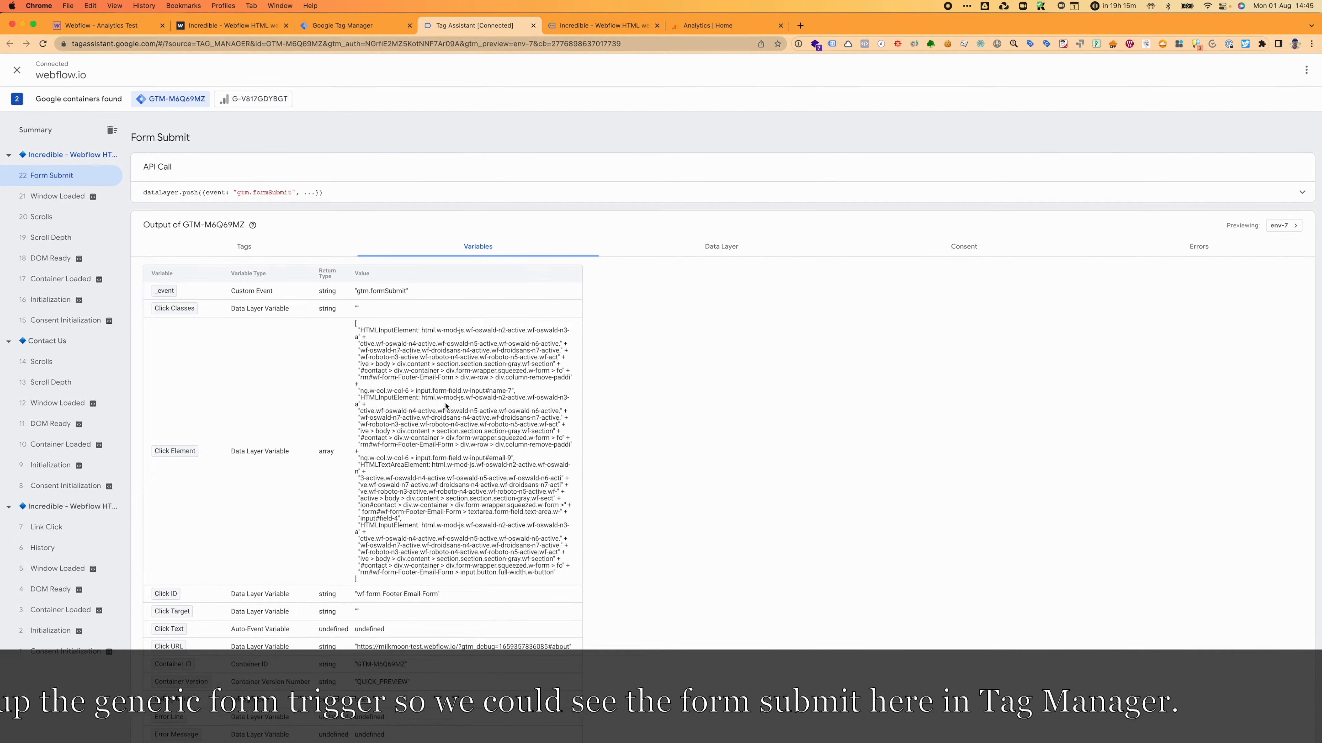
pyautogui.scroll(-1, 445, 405)
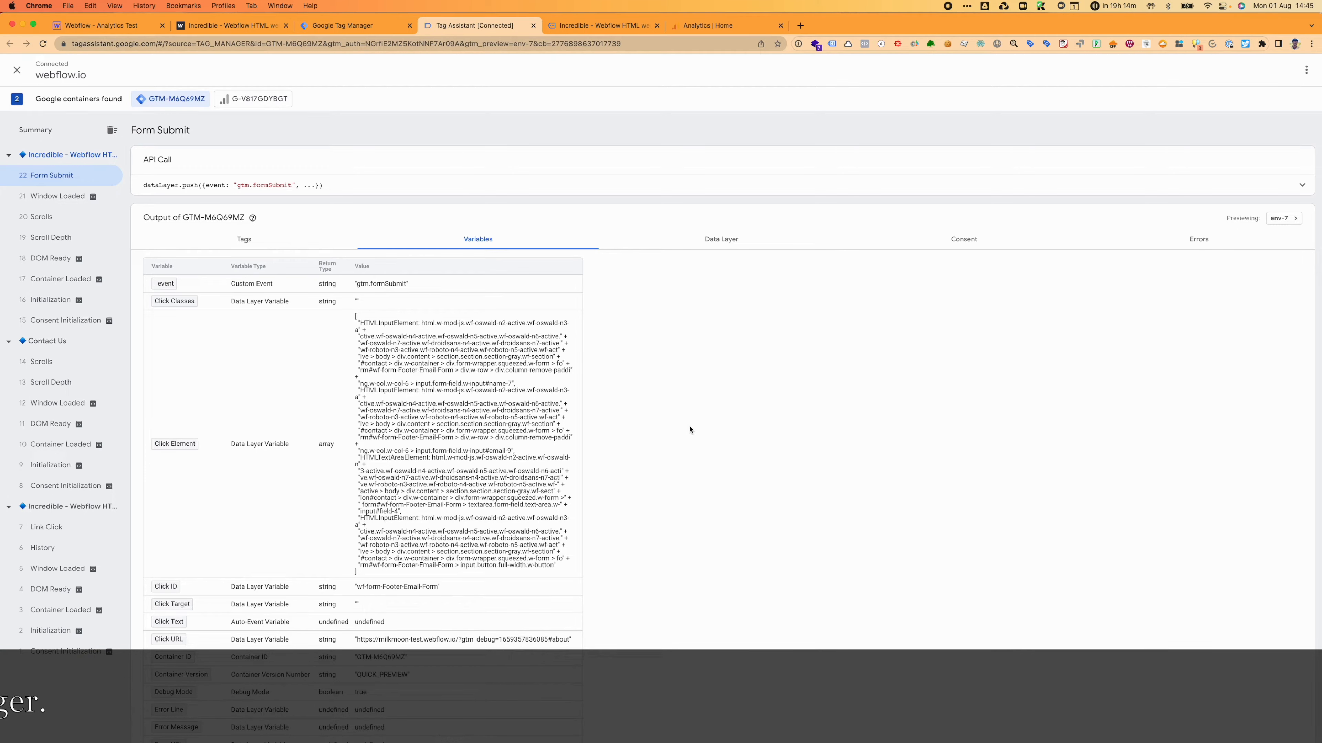
pyautogui.scroll(-12, 690, 430)
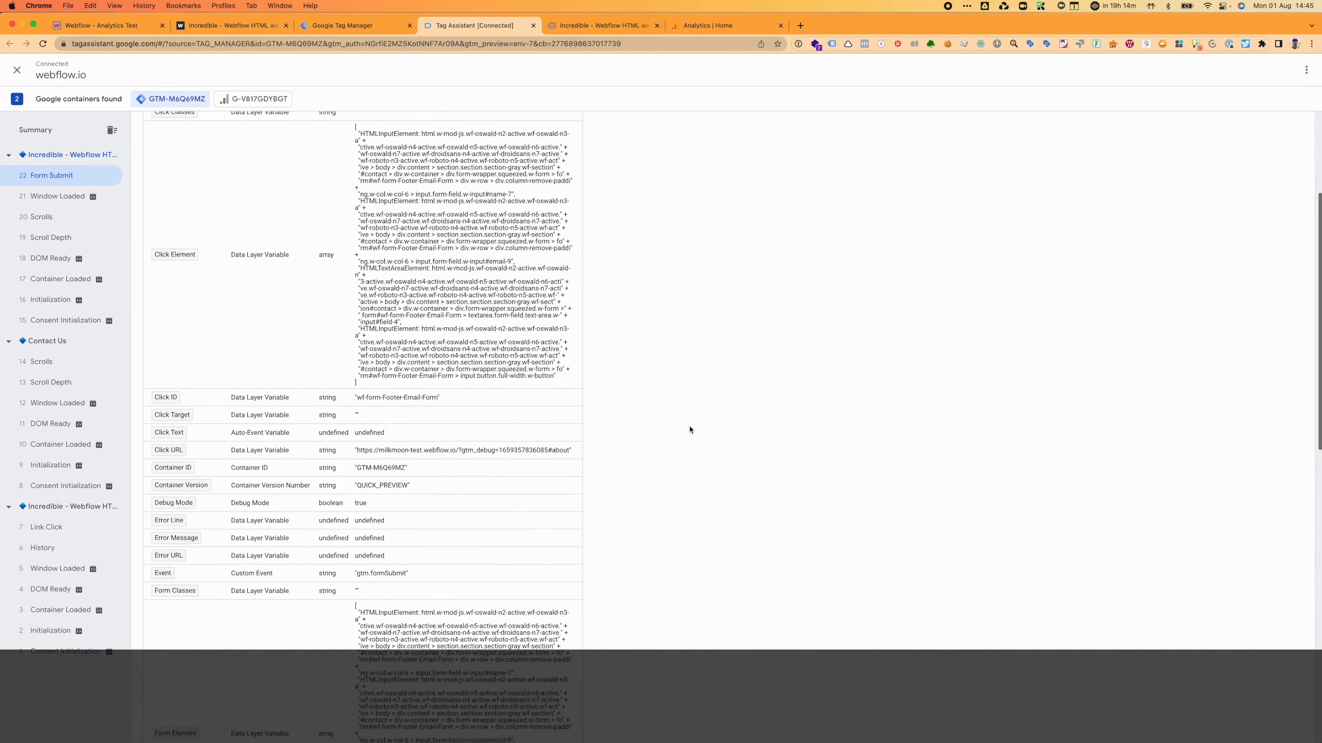
pyautogui.scroll(-5, 689, 429)
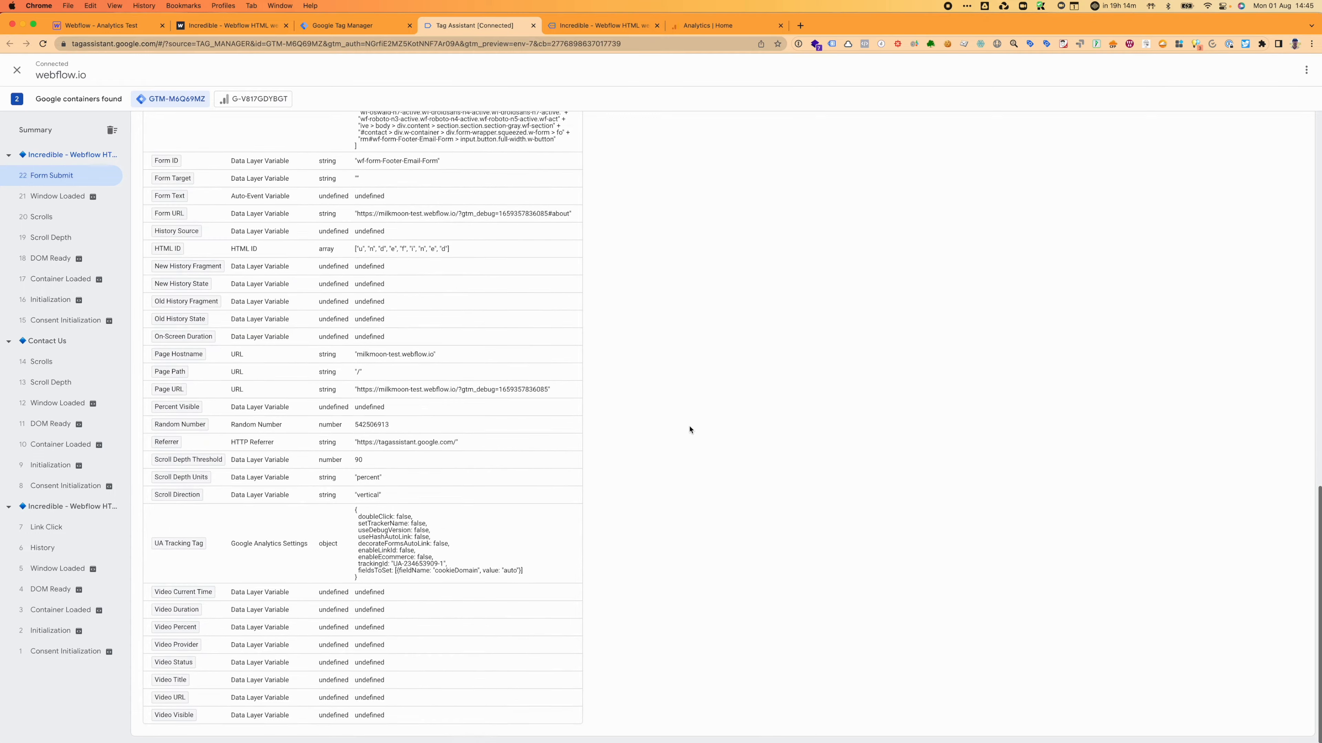
pyautogui.scroll(15, 690, 430)
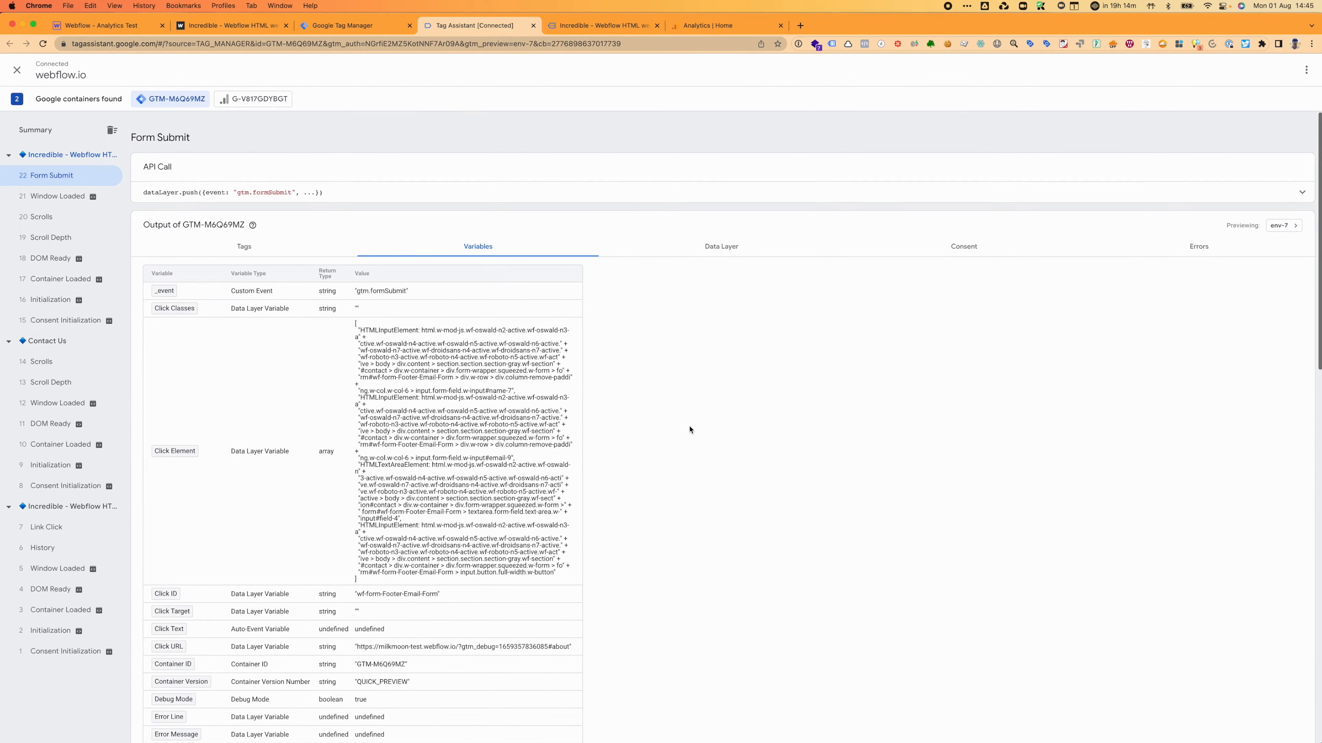
pyautogui.scroll(-8, 689, 430)
pyautogui.scroll(8, 689, 430)
pyautogui.scroll(-10, 690, 429)
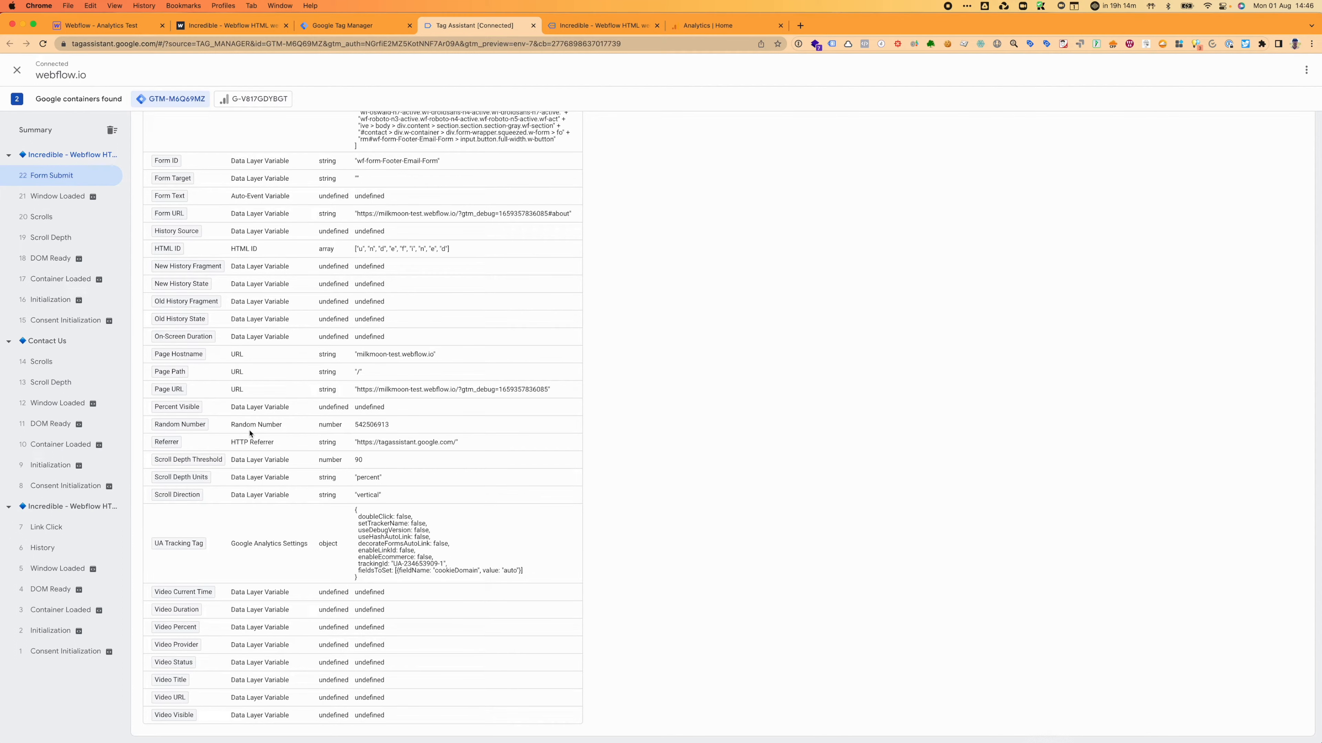
pyautogui.scroll(20, 249, 433)
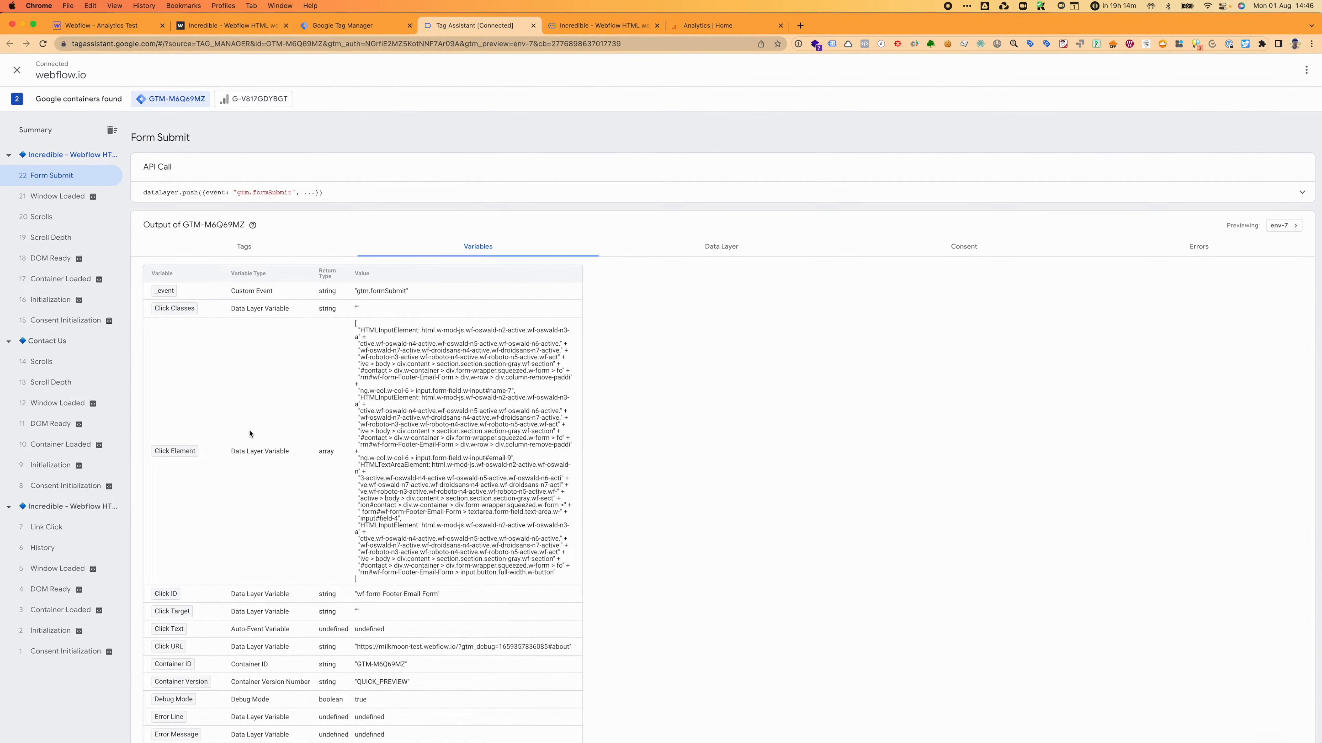
pyautogui.scroll(-6, 335, 446)
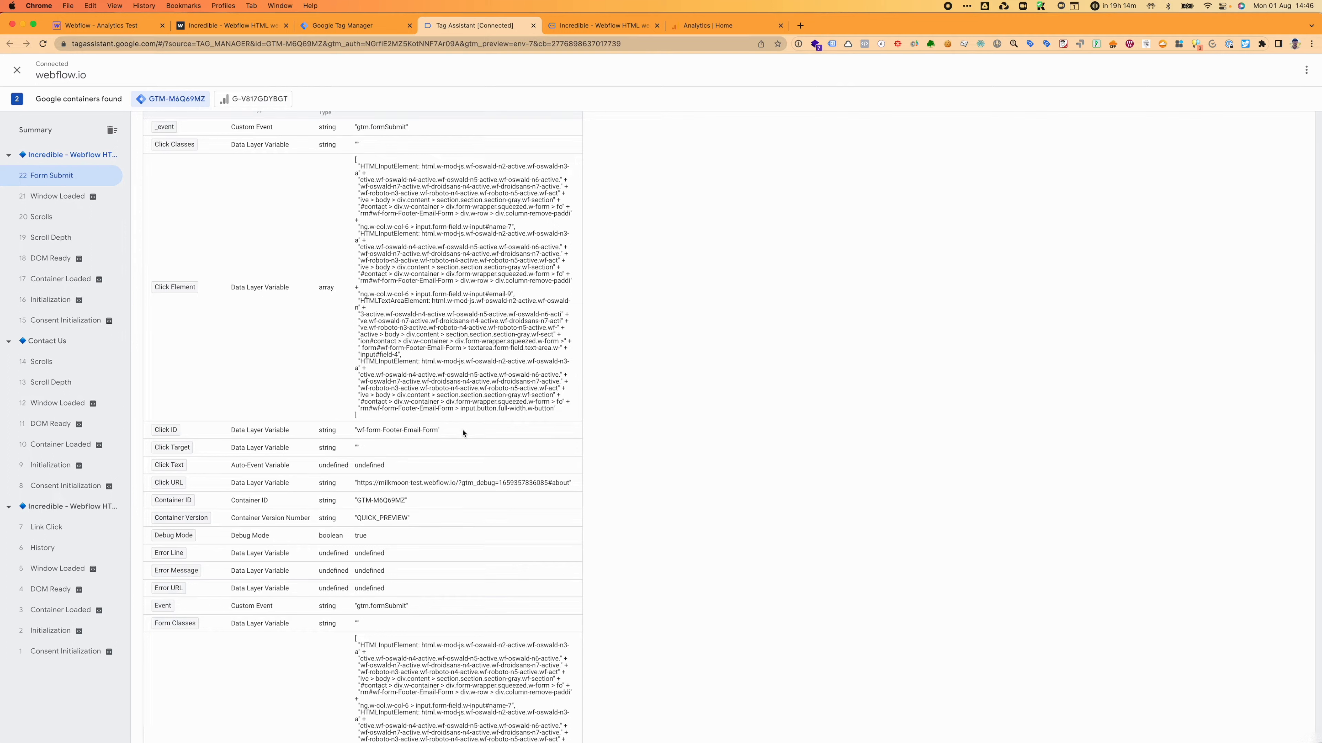
pyautogui.scroll(-9, 199, 461)
pyautogui.scroll(-13, 462, 203)
pyautogui.scroll(-4, 461, 203)
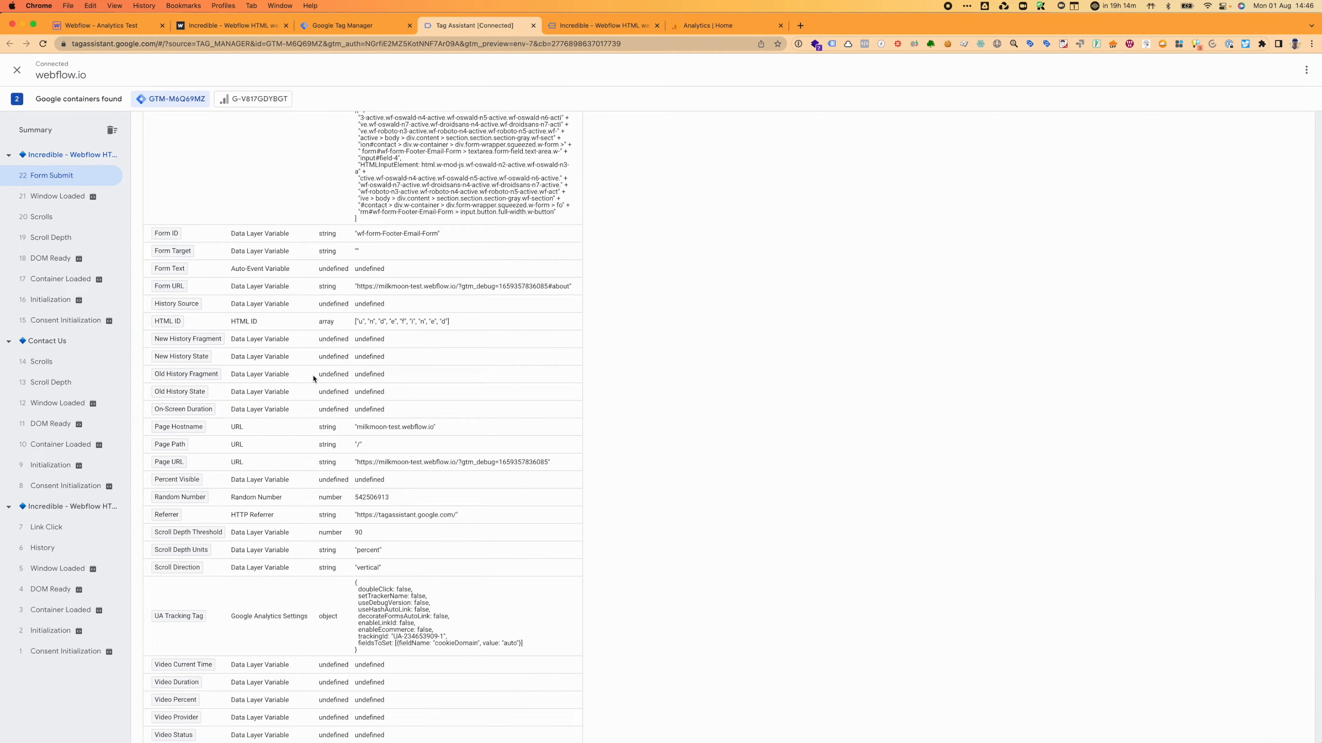
pyautogui.scroll(10, 313, 379)
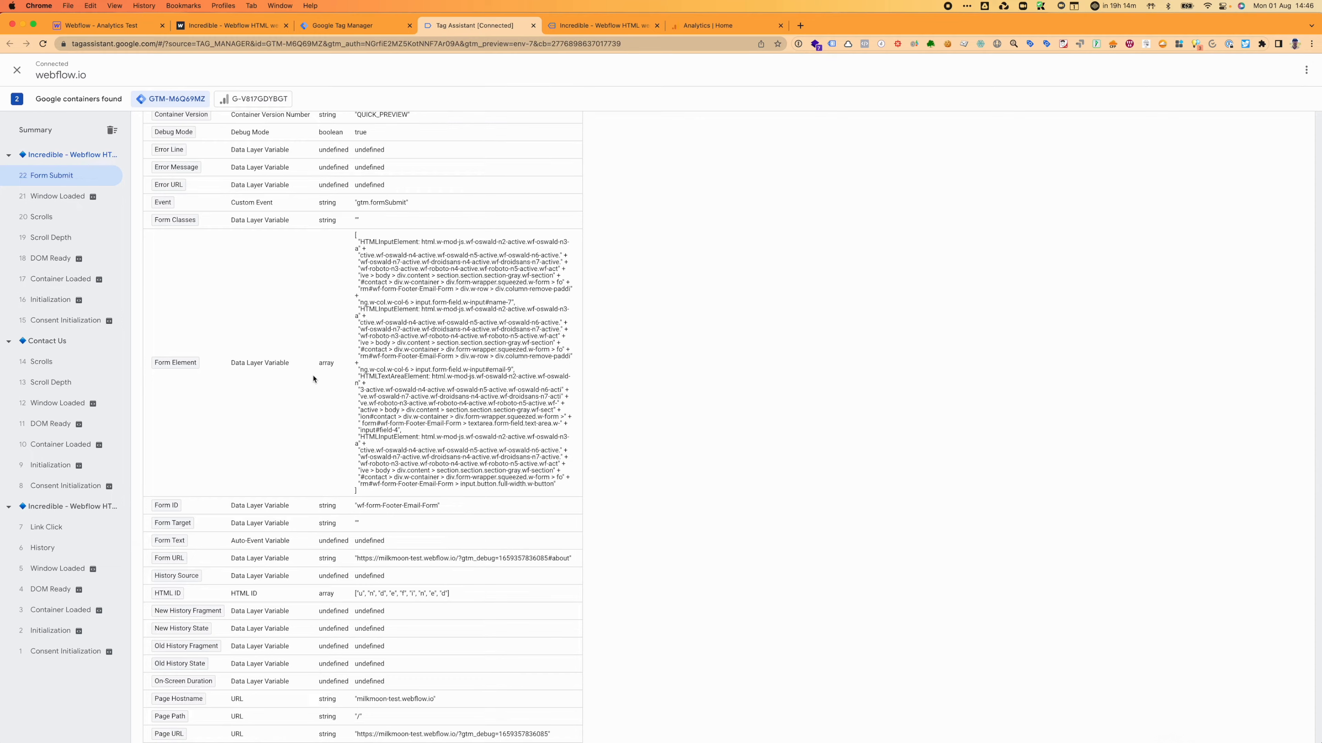
pyautogui.scroll(-6, 315, 378)
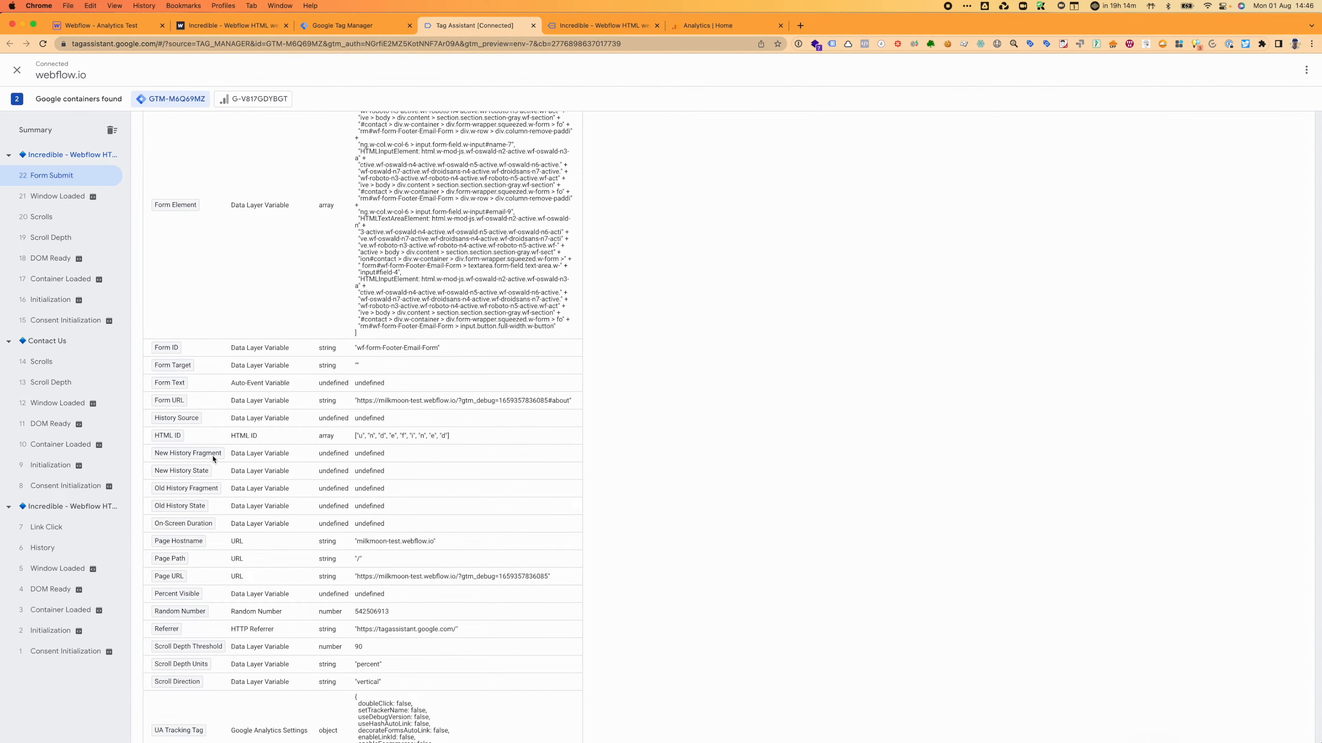
# Step: Highlight the Form ID value wf-form-Footer-Email-Form, review the table, then switch to Webflow Designer
pyautogui.moveTo(440, 347); pyautogui.dragTo(152, 350)
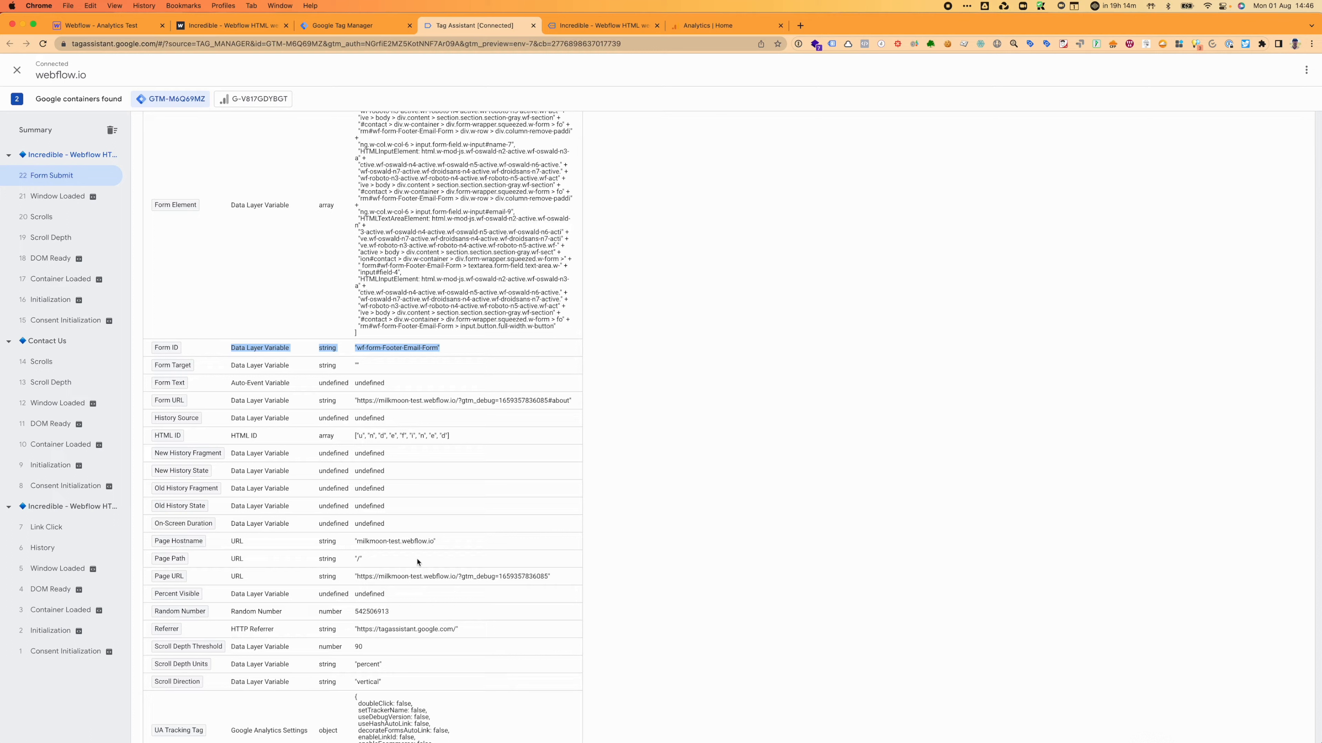
pyautogui.click(349, 564)
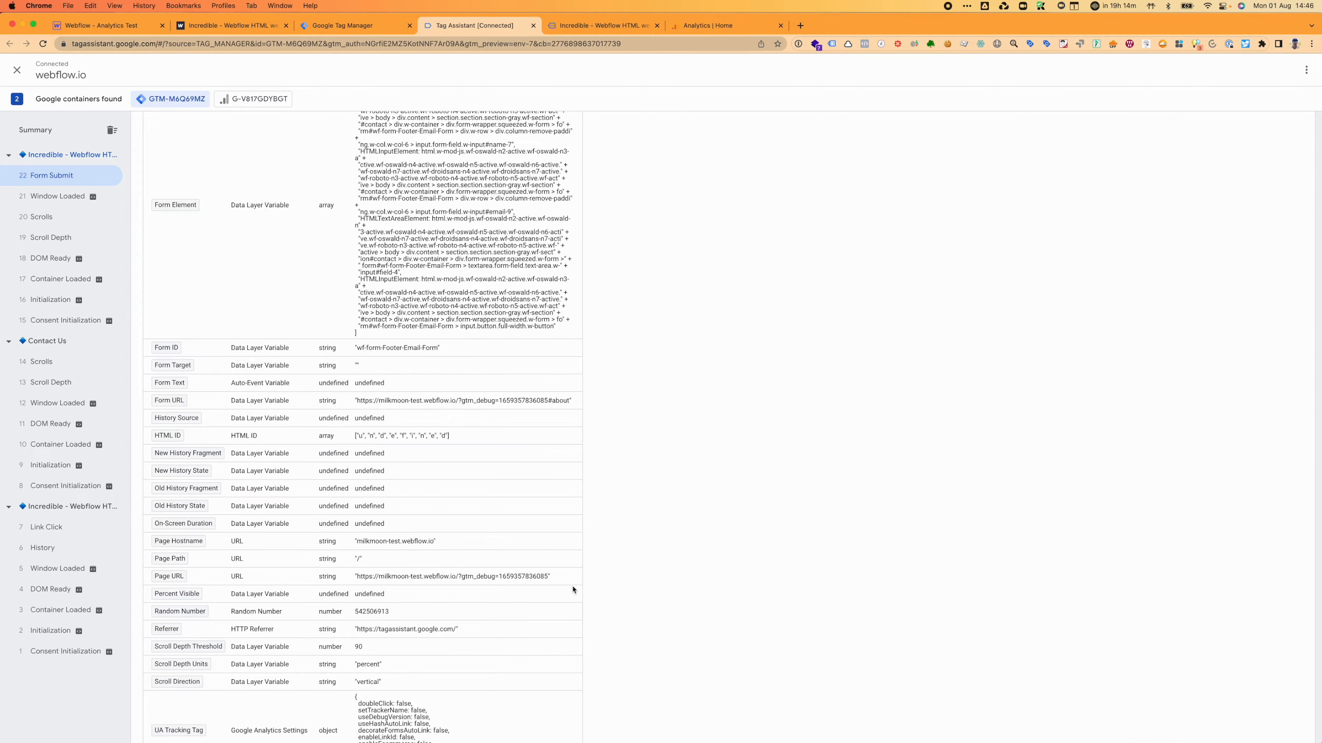
pyautogui.scroll(-3, 610, 630)
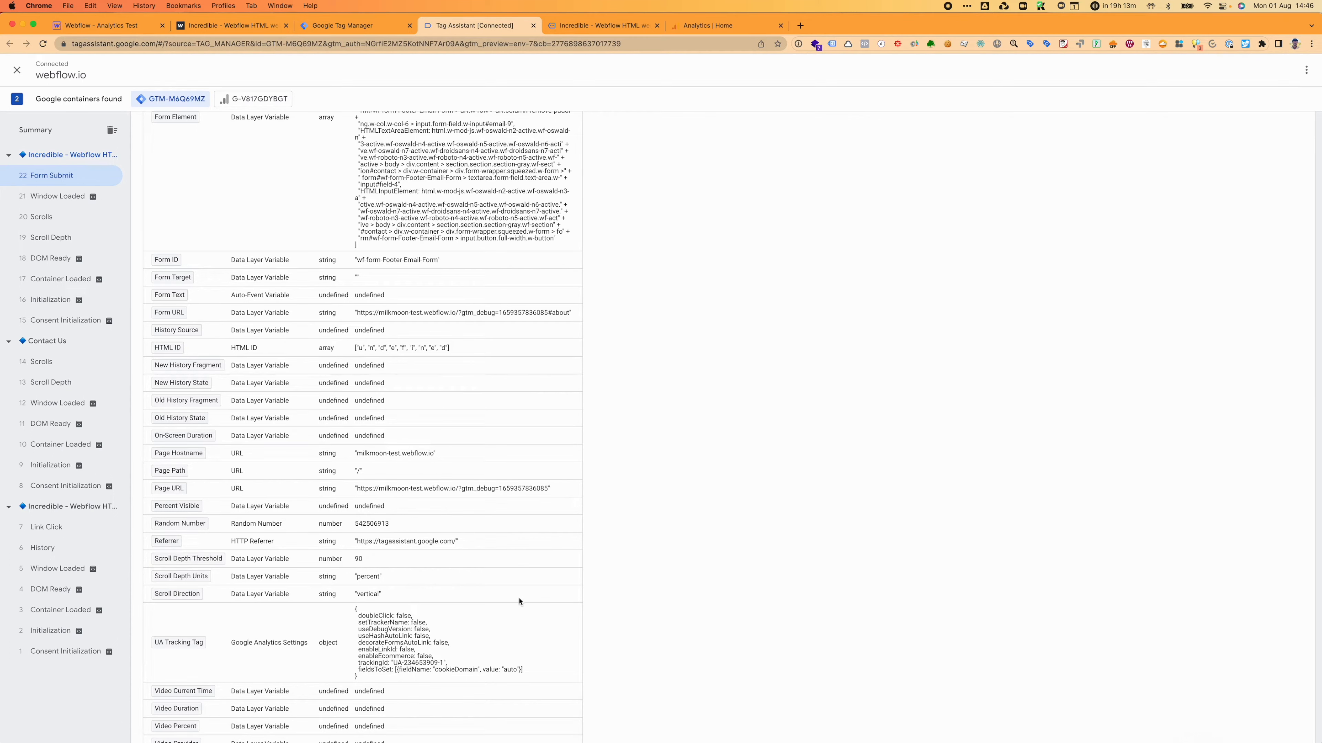
pyautogui.scroll(-2, 519, 601)
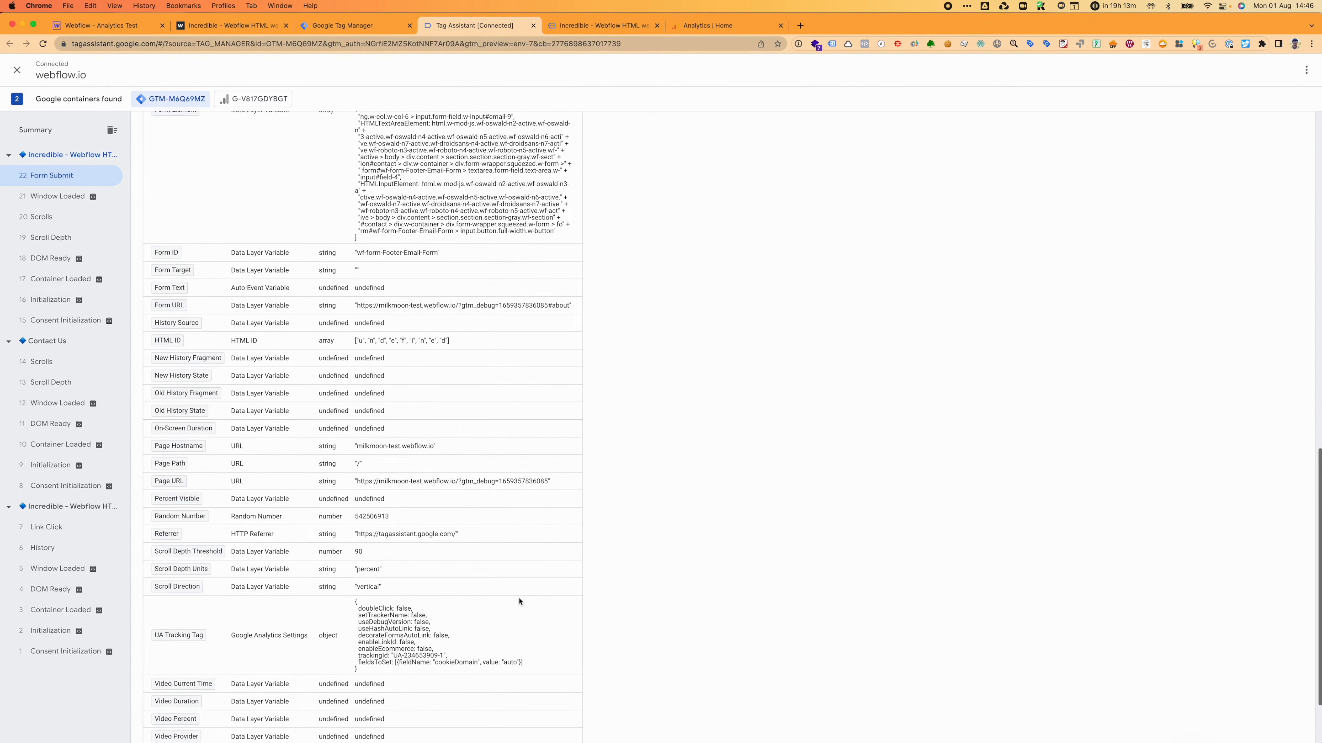
pyautogui.scroll(15, 519, 601)
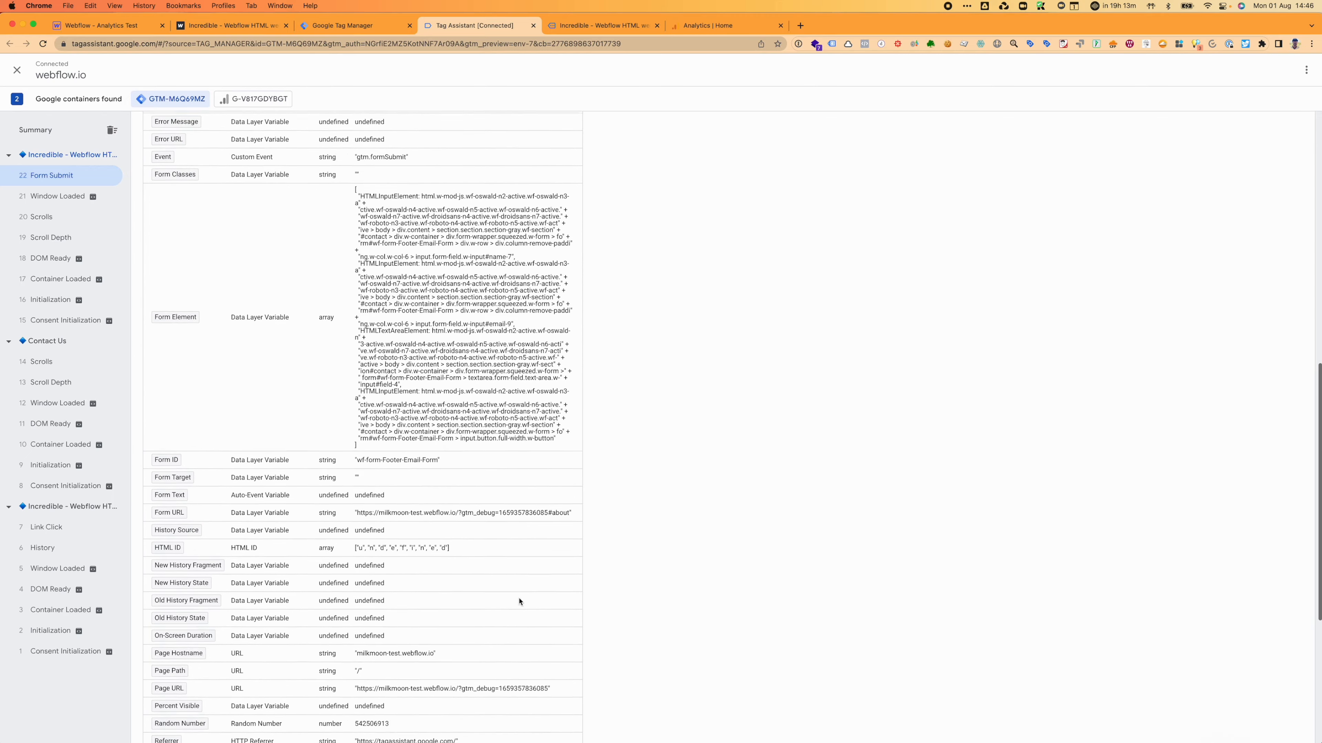
pyautogui.scroll(-6, 519, 602)
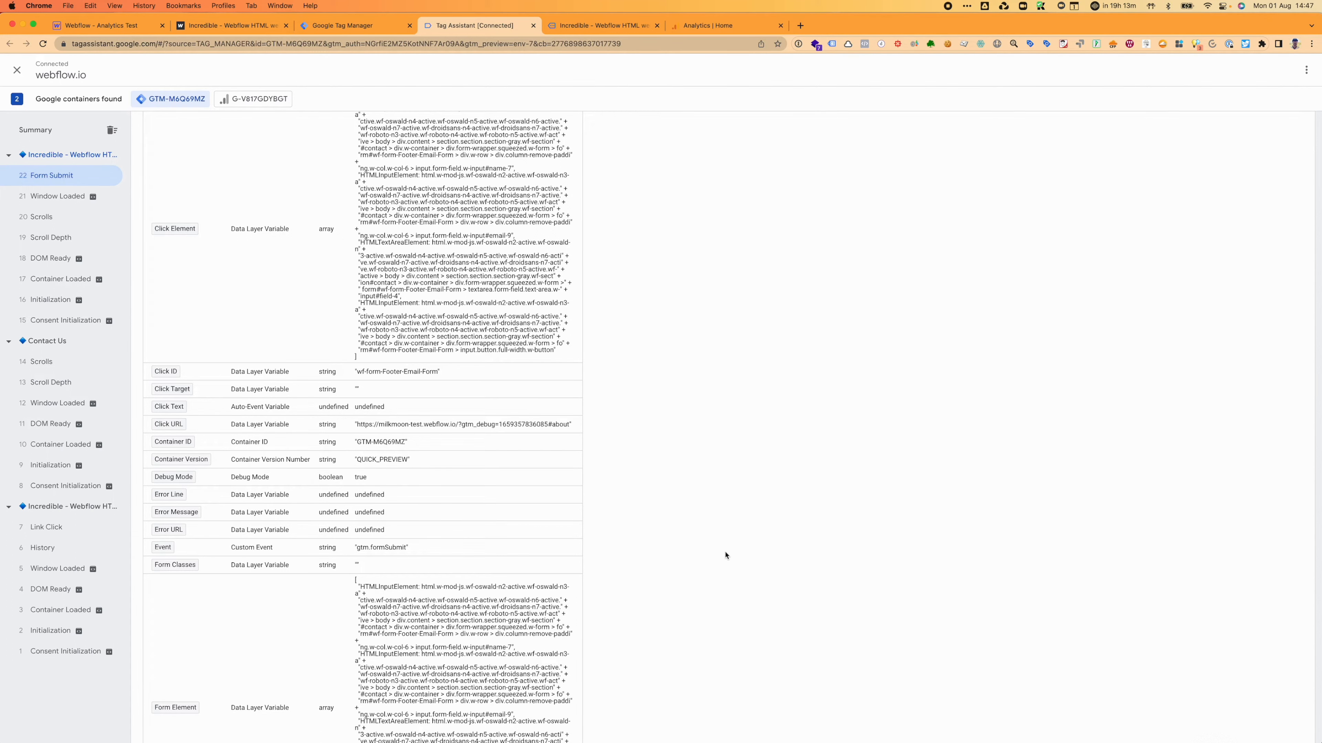
pyautogui.scroll(-1, 694, 595)
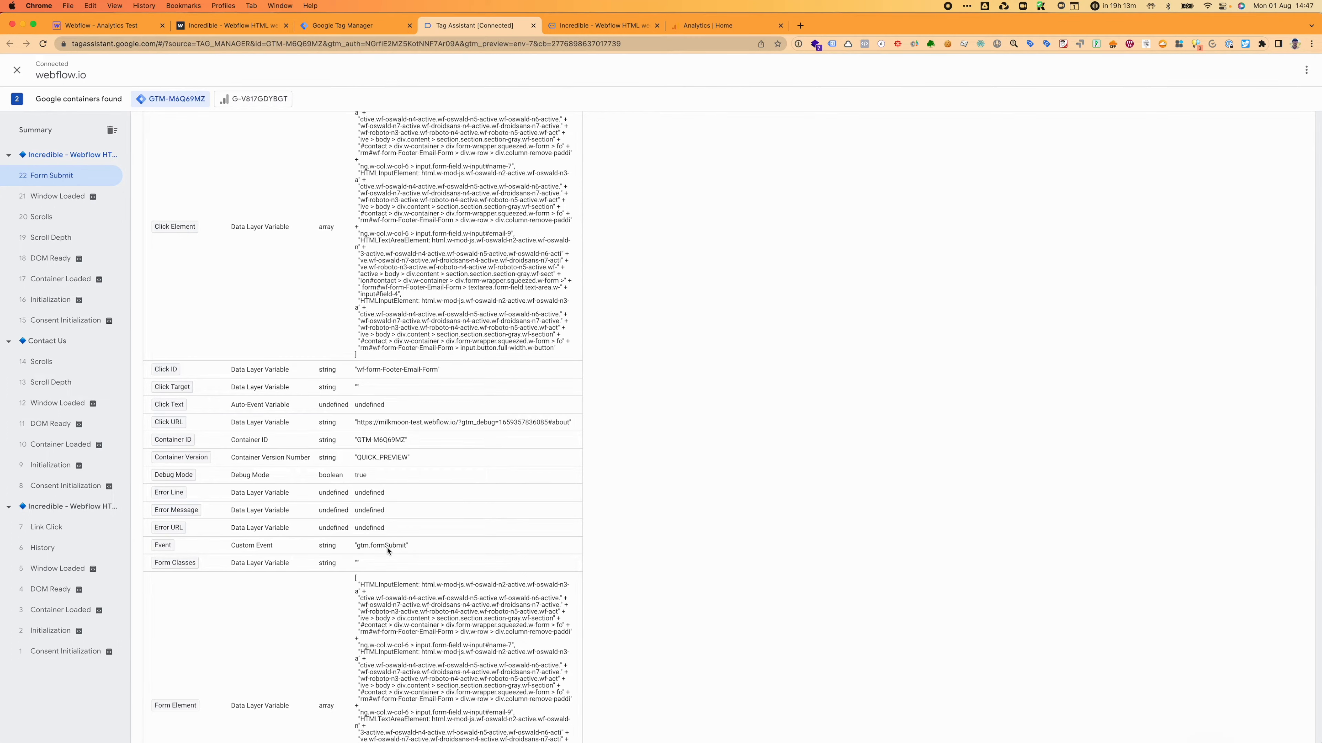
pyautogui.scroll(-15, 387, 551)
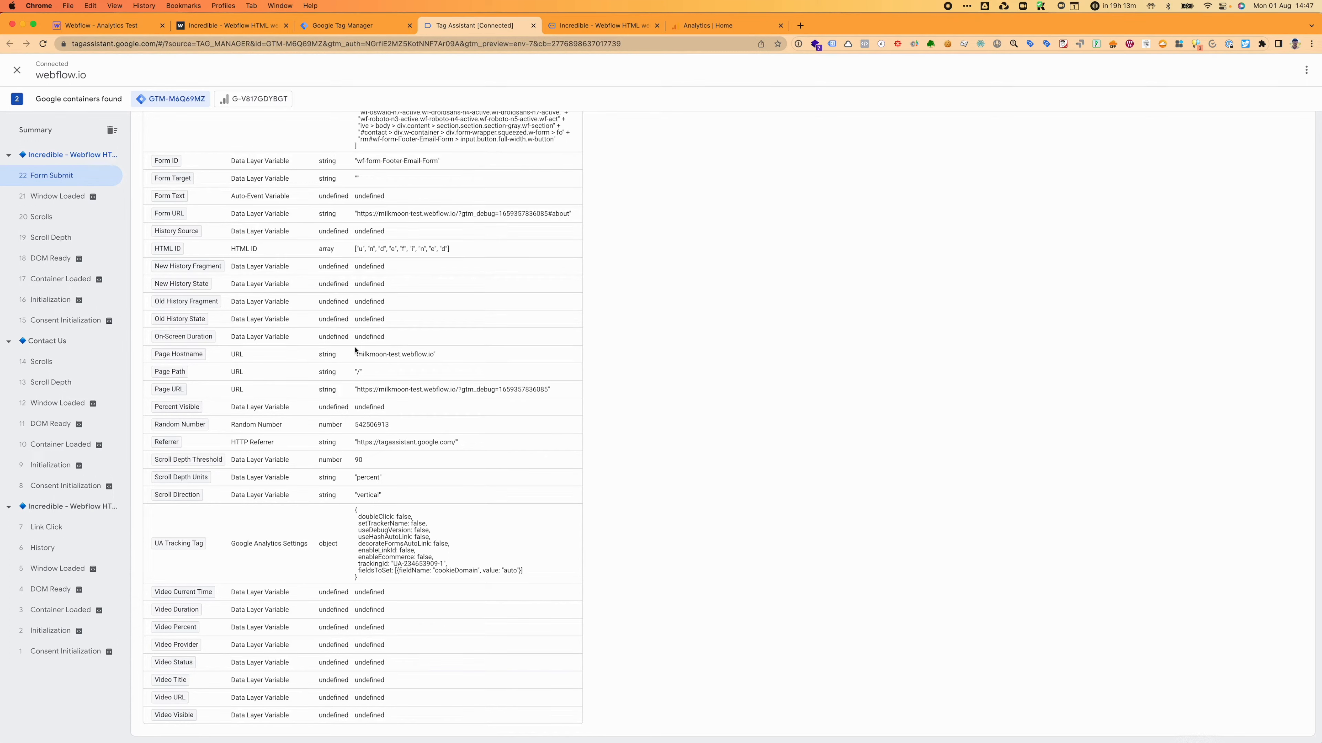
pyautogui.scroll(2, 355, 349)
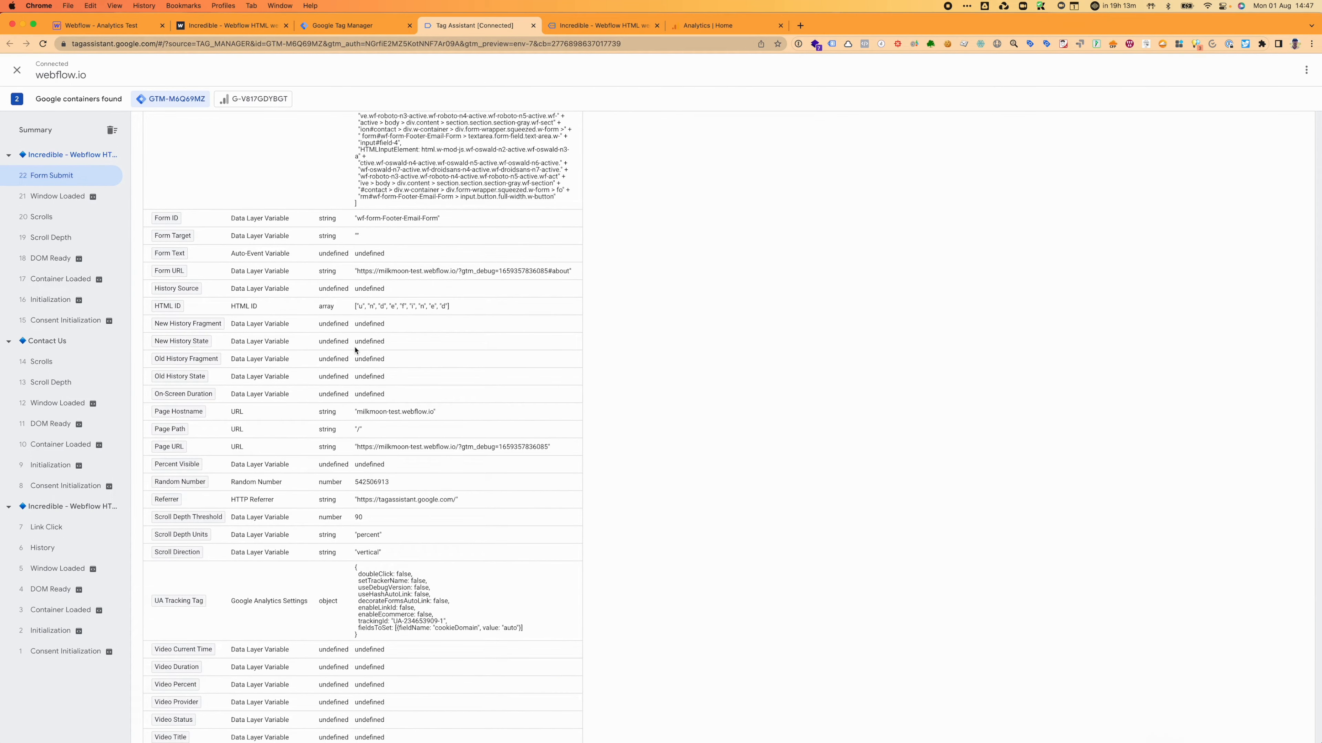
pyautogui.click(118, 28)
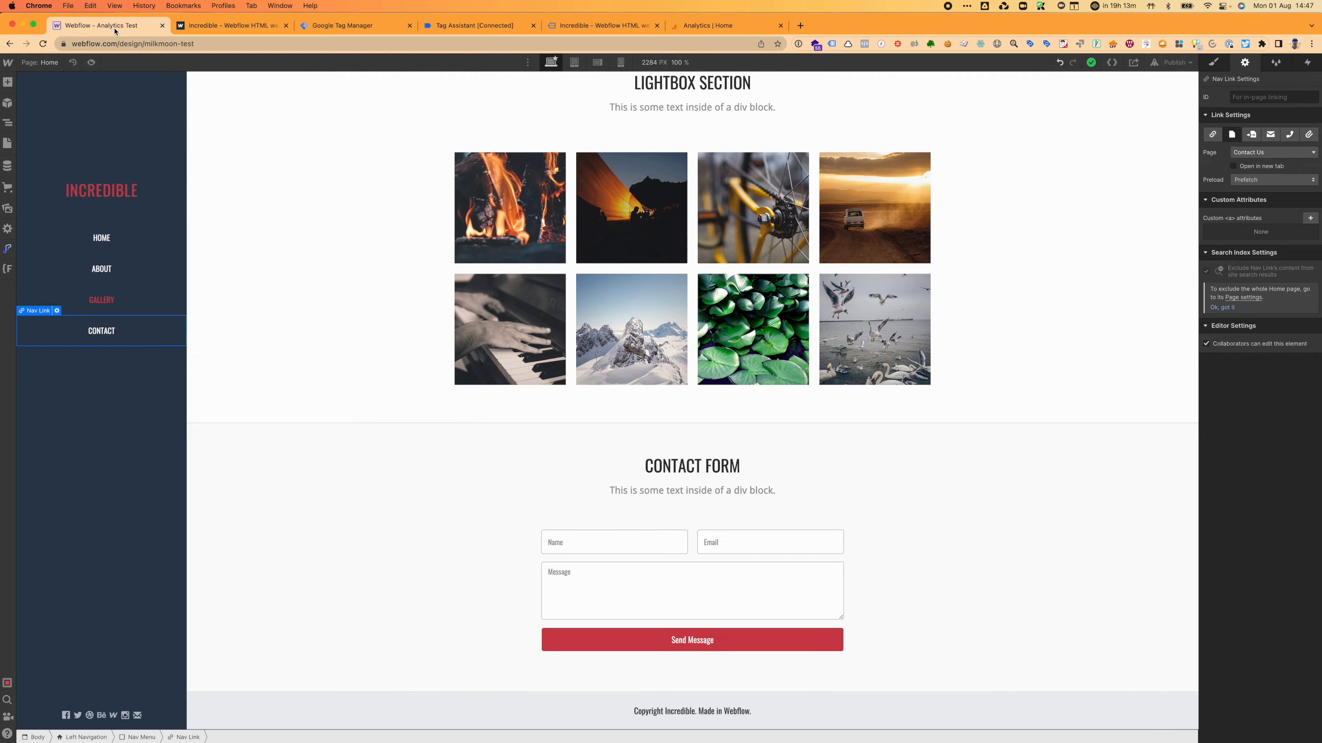
# Step: Select the Send Message button and cancel the Add Attribute dialog, so it keeps no custom attributes
pyautogui.click(665, 640)
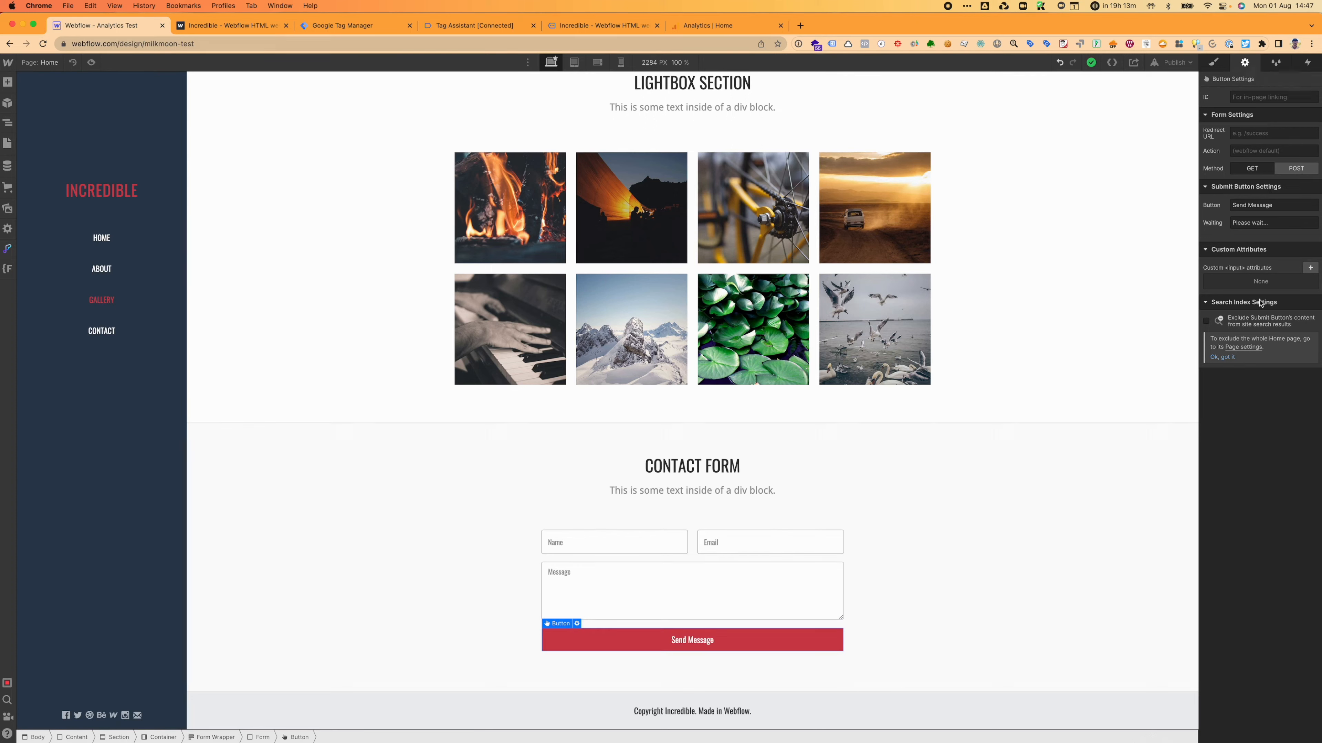
pyautogui.click(1310, 269)
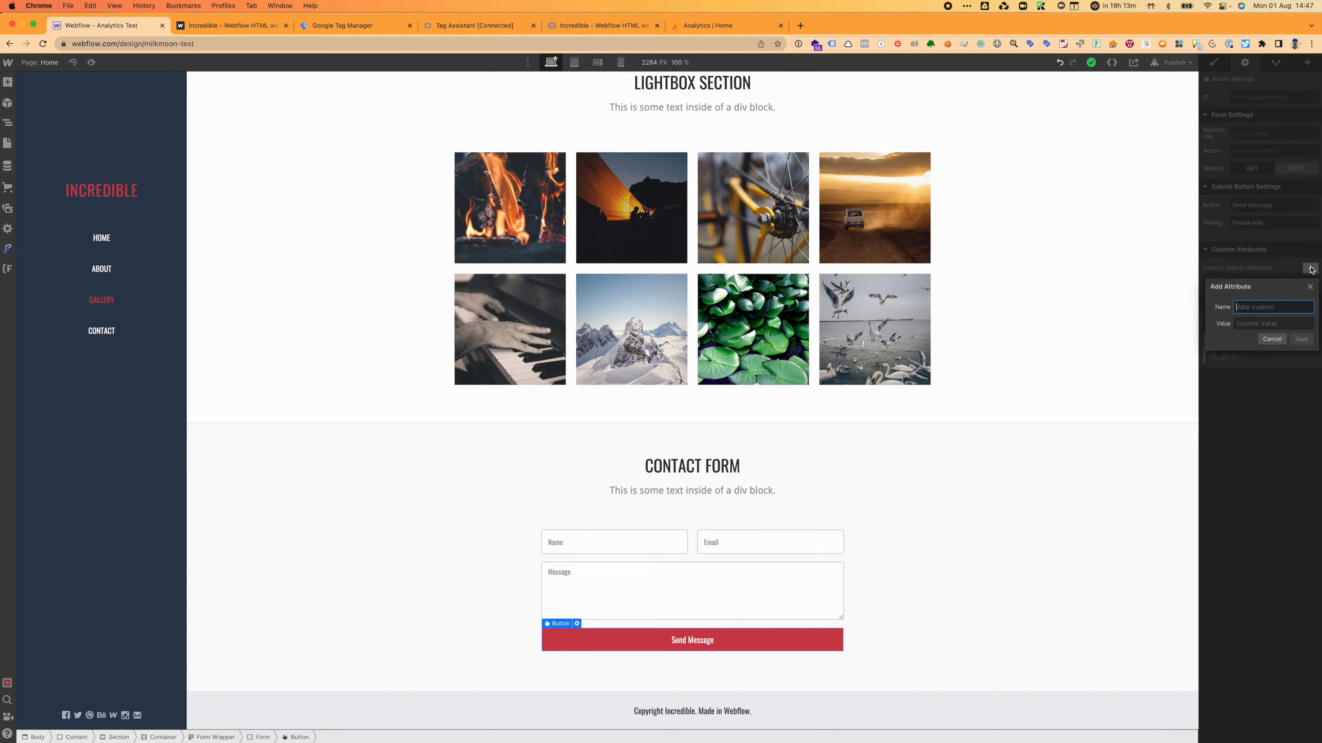
pyautogui.click(1233, 357)
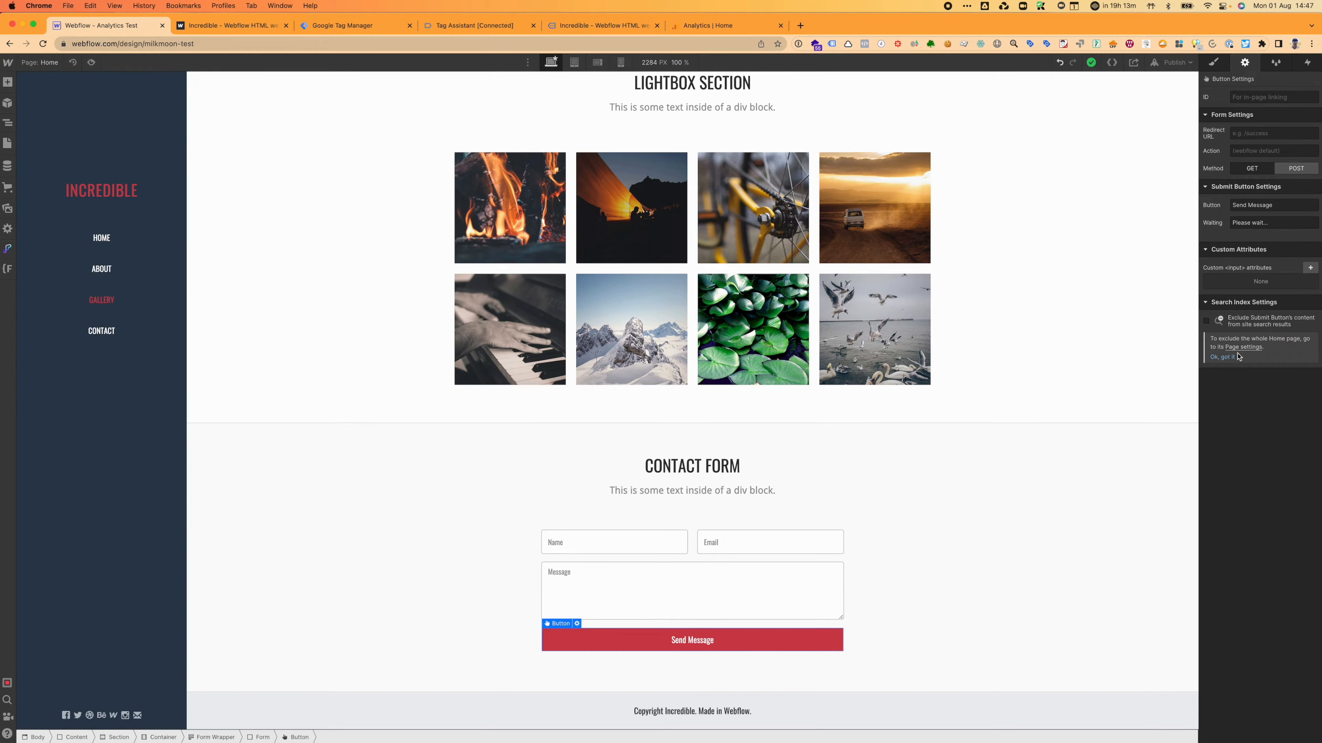
# Step: Pull Tag Assistant into its own full-screen window and review the Form Submit variables
pyautogui.click(336, 25)
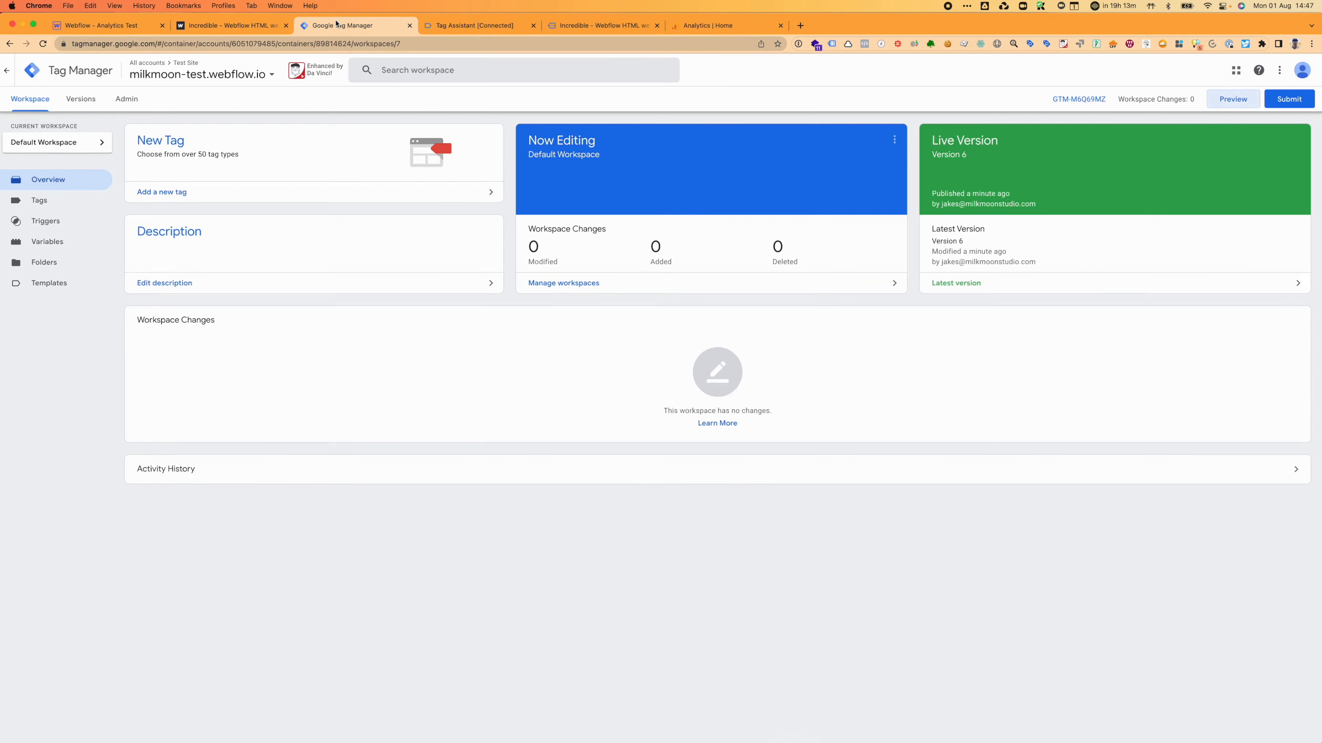
pyautogui.moveTo(484, 25); pyautogui.dragTo(391, 314)
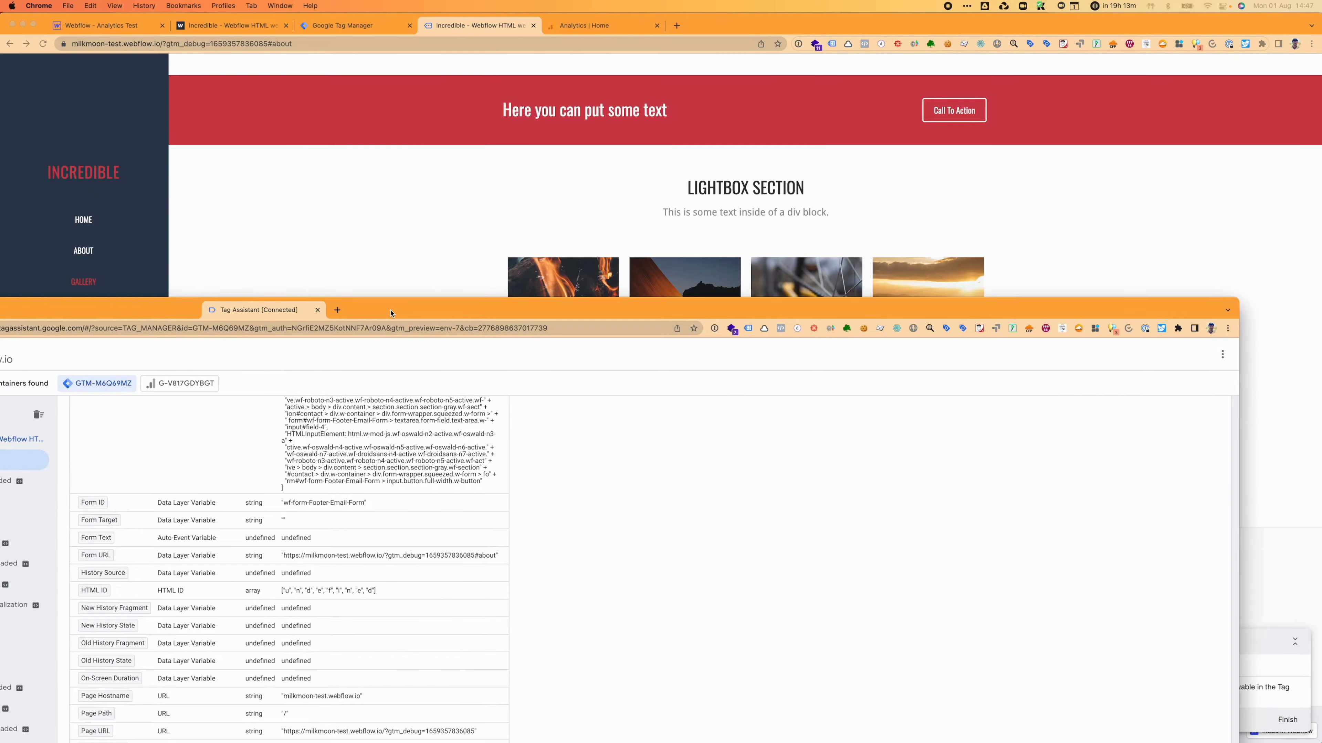
pyautogui.doubleClick(391, 313)
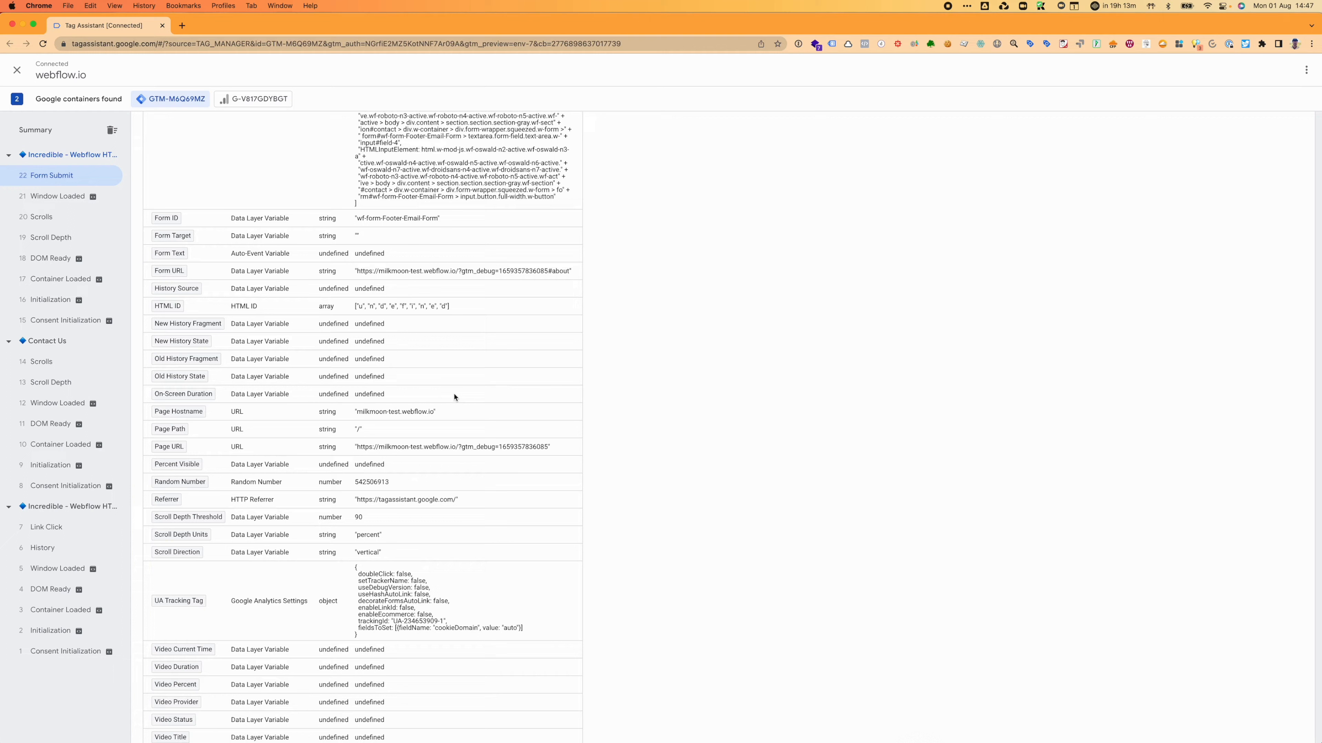
pyautogui.scroll(-2, 385, 569)
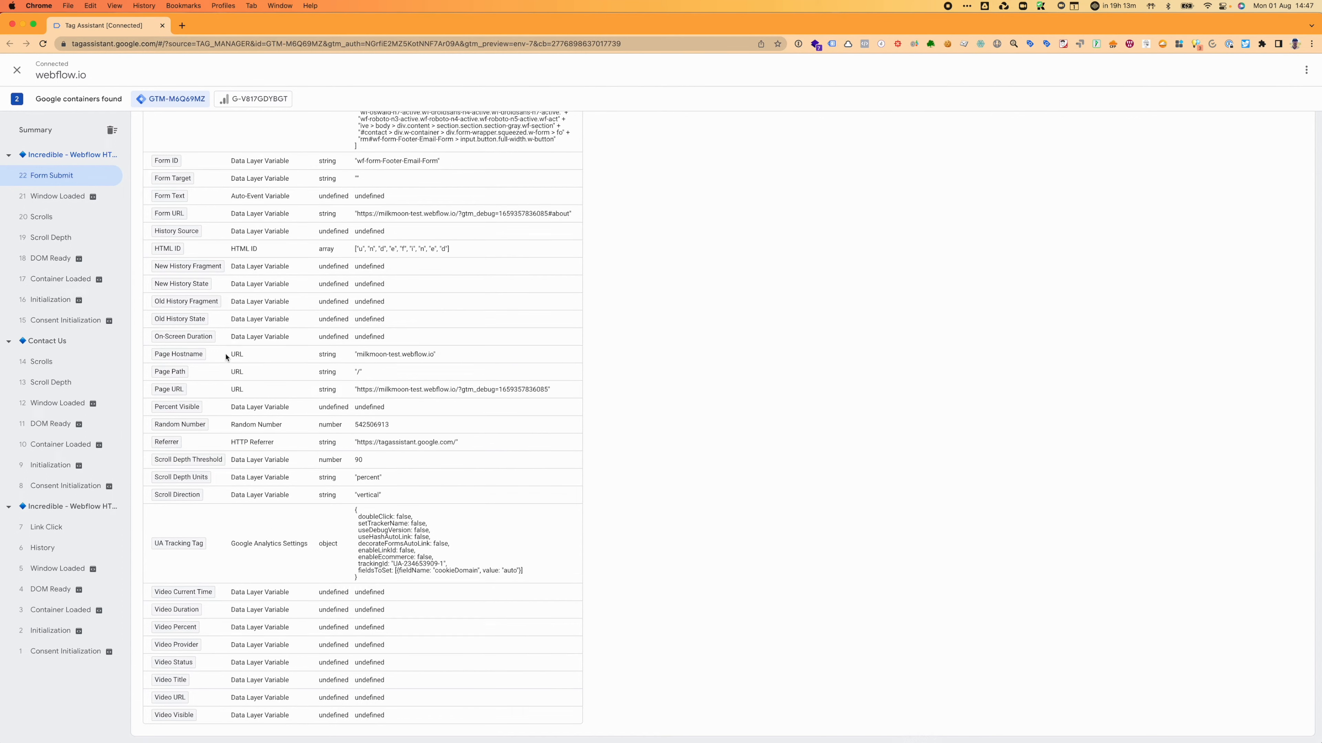
pyautogui.scroll(10, 173, 402)
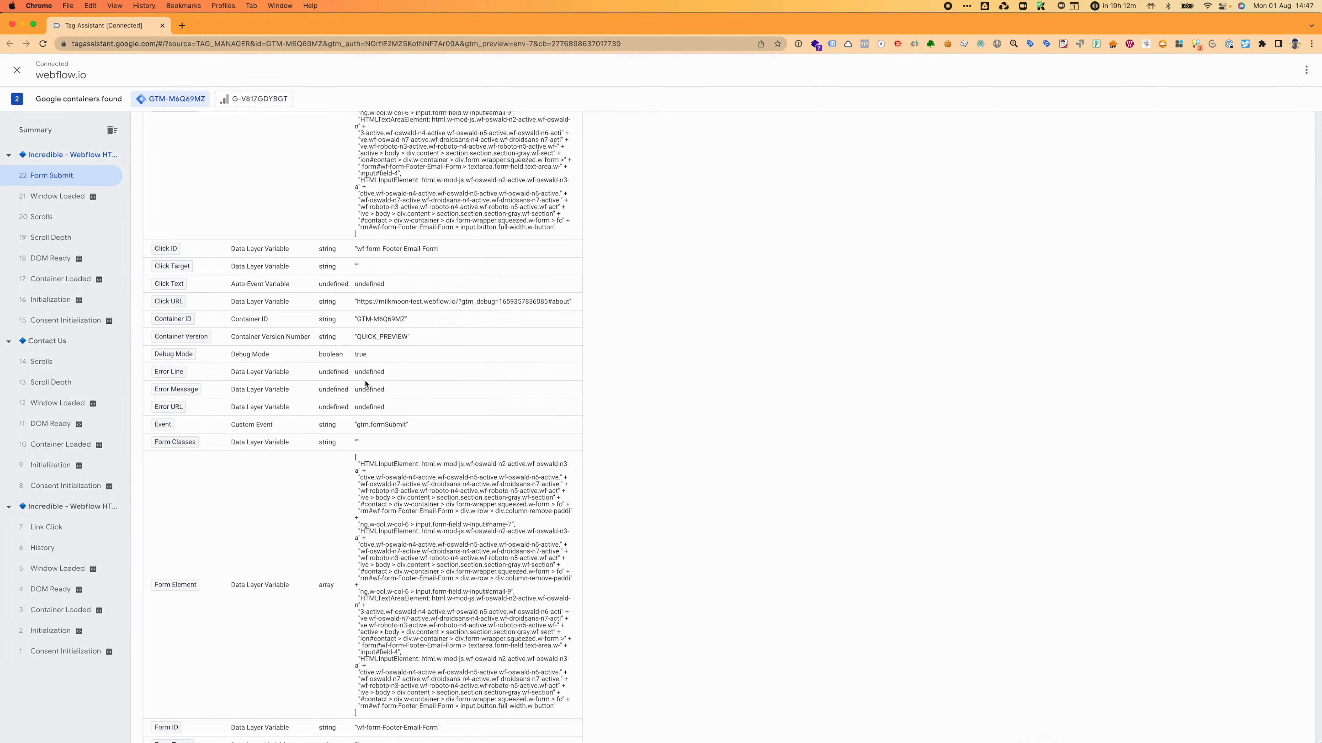
pyautogui.scroll(-10, 366, 384)
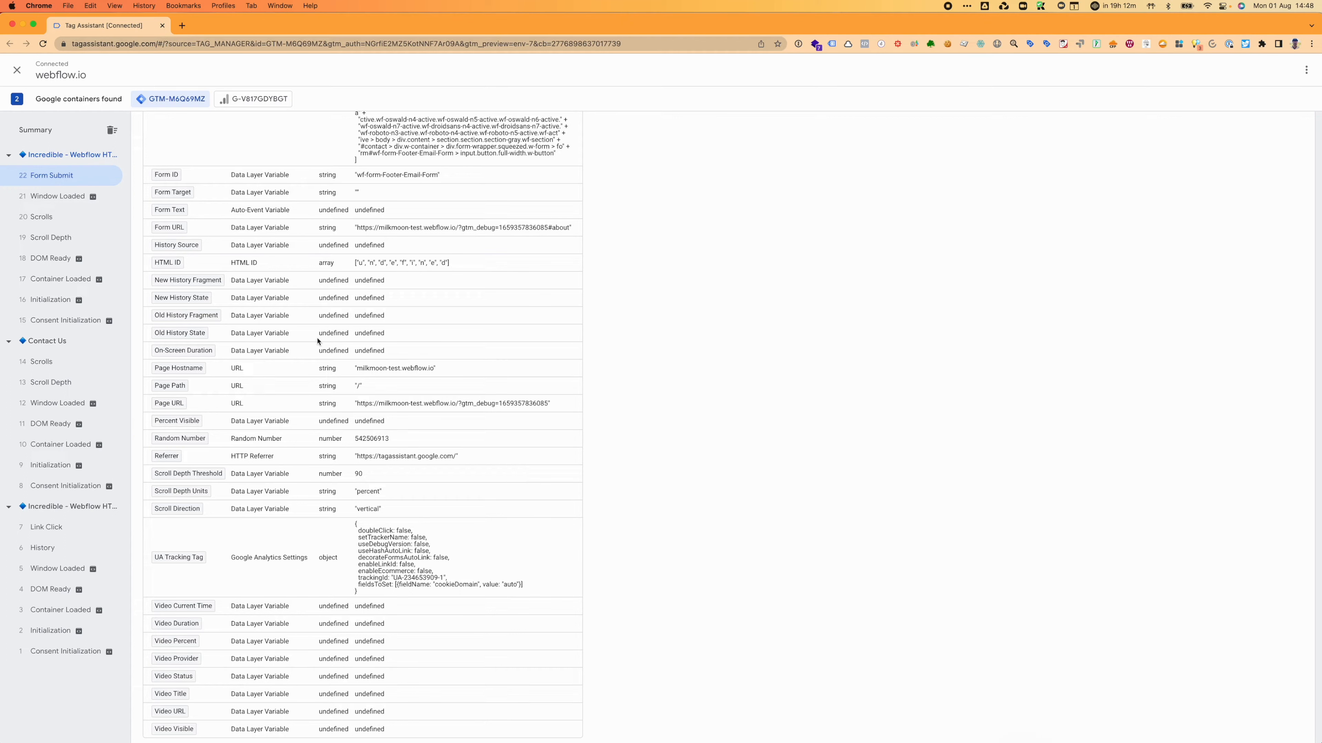
pyautogui.scroll(-1, 311, 390)
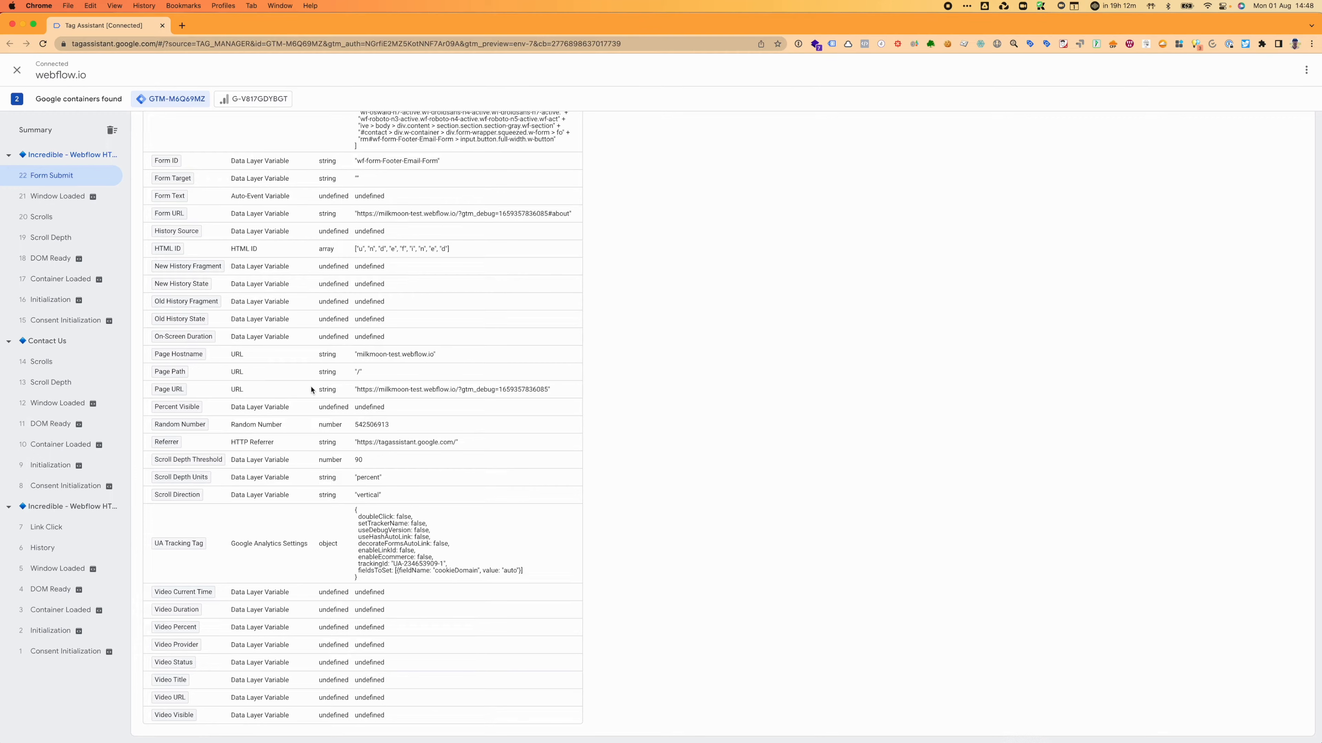
pyautogui.scroll(10, 311, 390)
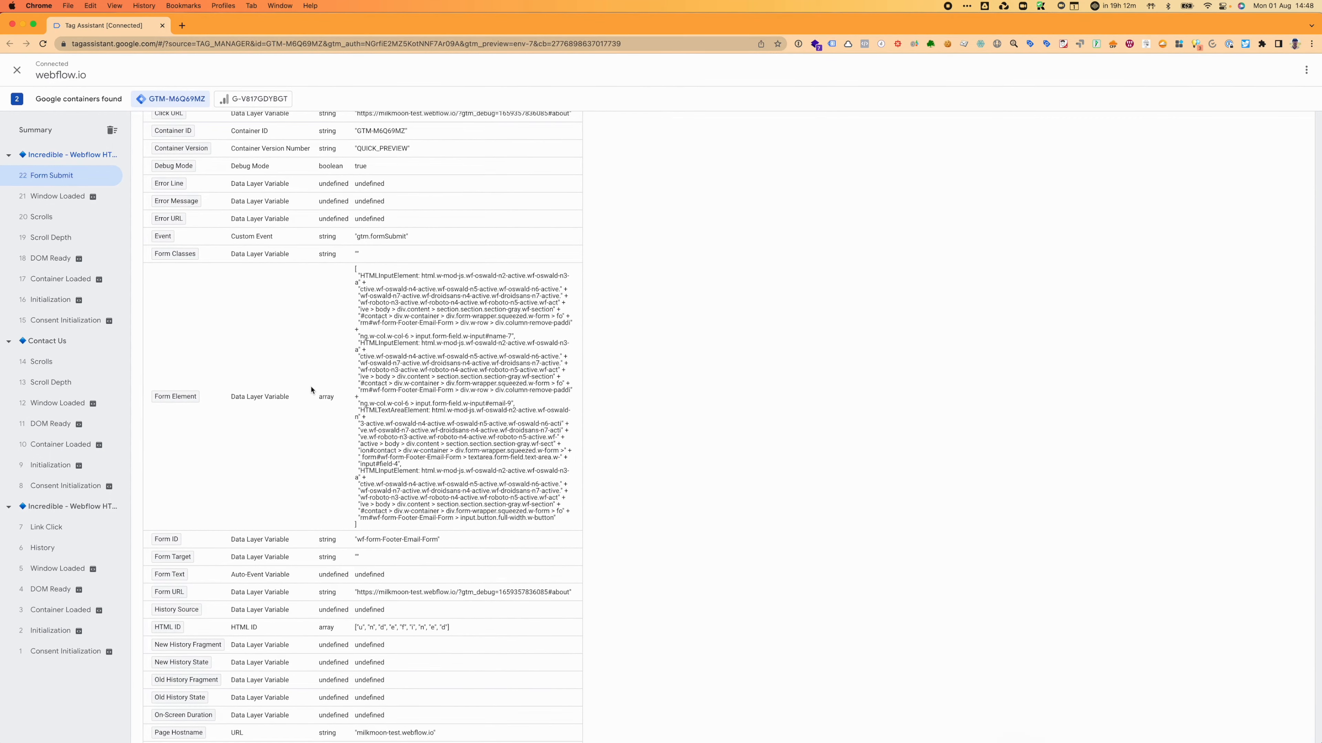
pyautogui.scroll(6, 311, 390)
# Step: Copy the Form ID wf-form-Footer-Email-Form, then dock Tag Assistant back and switch to Tag Manager
pyautogui.rightClick(311, 389)
pyautogui.click(285, 489)
pyautogui.scroll(1, 264, 624)
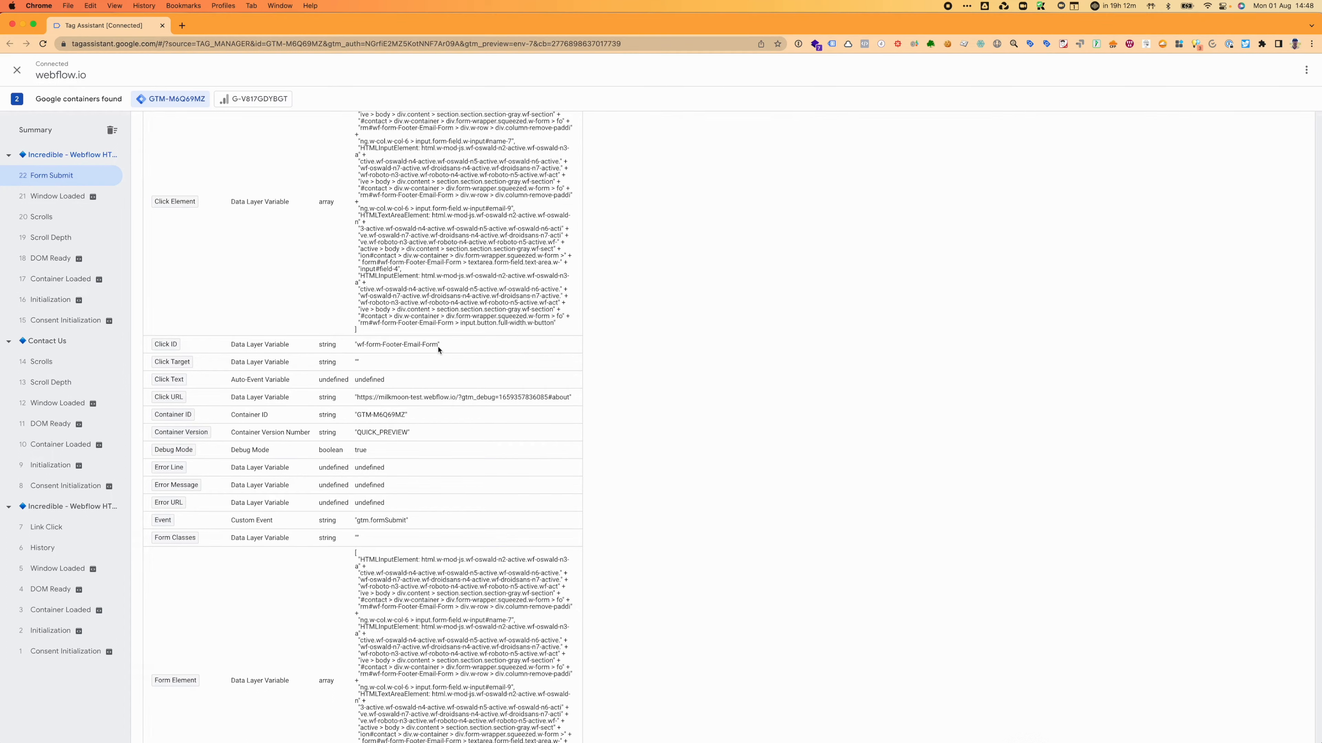
pyautogui.moveTo(439, 348); pyautogui.dragTo(408, 347)
pyautogui.scroll(-8, 411, 365)
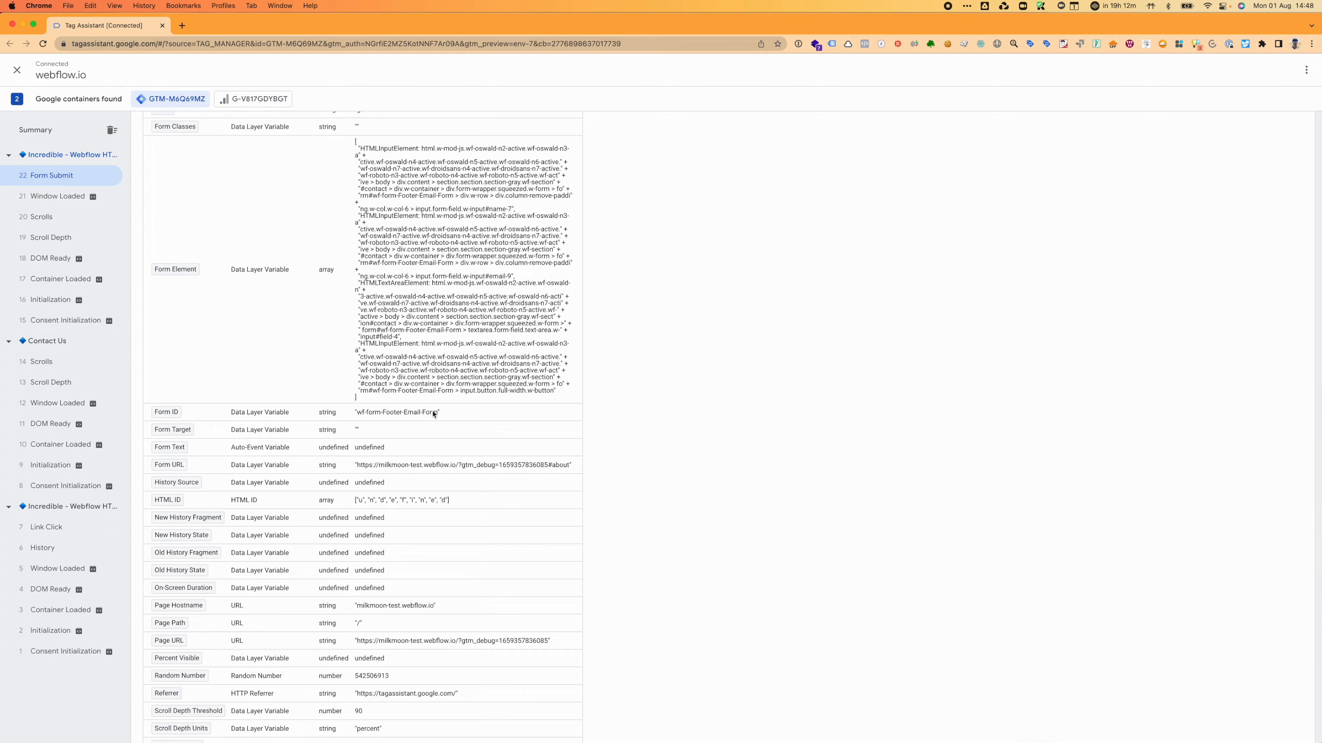
pyautogui.moveTo(437, 413)
pyautogui.mouseDown()
pyautogui.moveTo(359, 412)
pyautogui.moveTo(443, 413)
pyautogui.moveTo(431, 414)
pyautogui.mouseUp()
pyautogui.moveTo(135, 23); pyautogui.dragTo(409, 35)
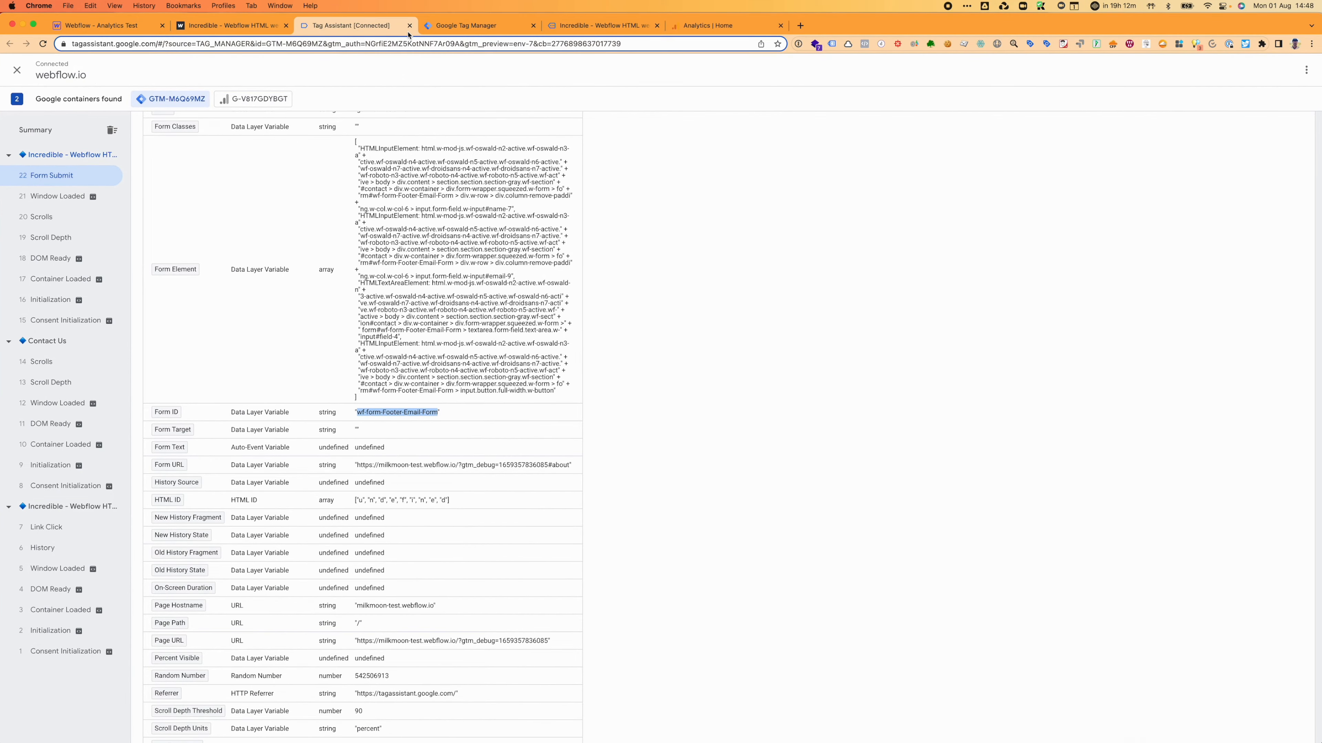
pyautogui.click(502, 30)
# Step: Create a new tag in the Tags list named 'Landing Page From - GA4'
pyautogui.moveTo(506, 34); pyautogui.dragTo(354, 26)
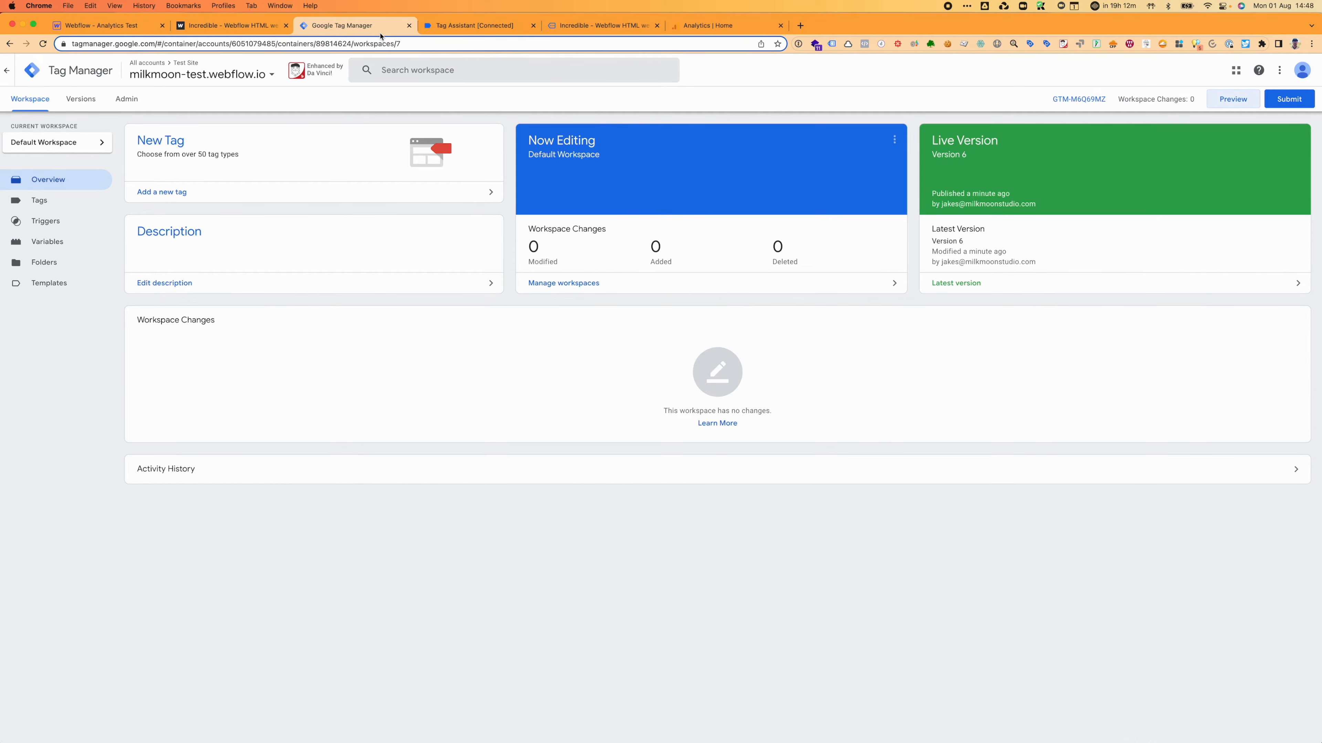
pyautogui.click(53, 213)
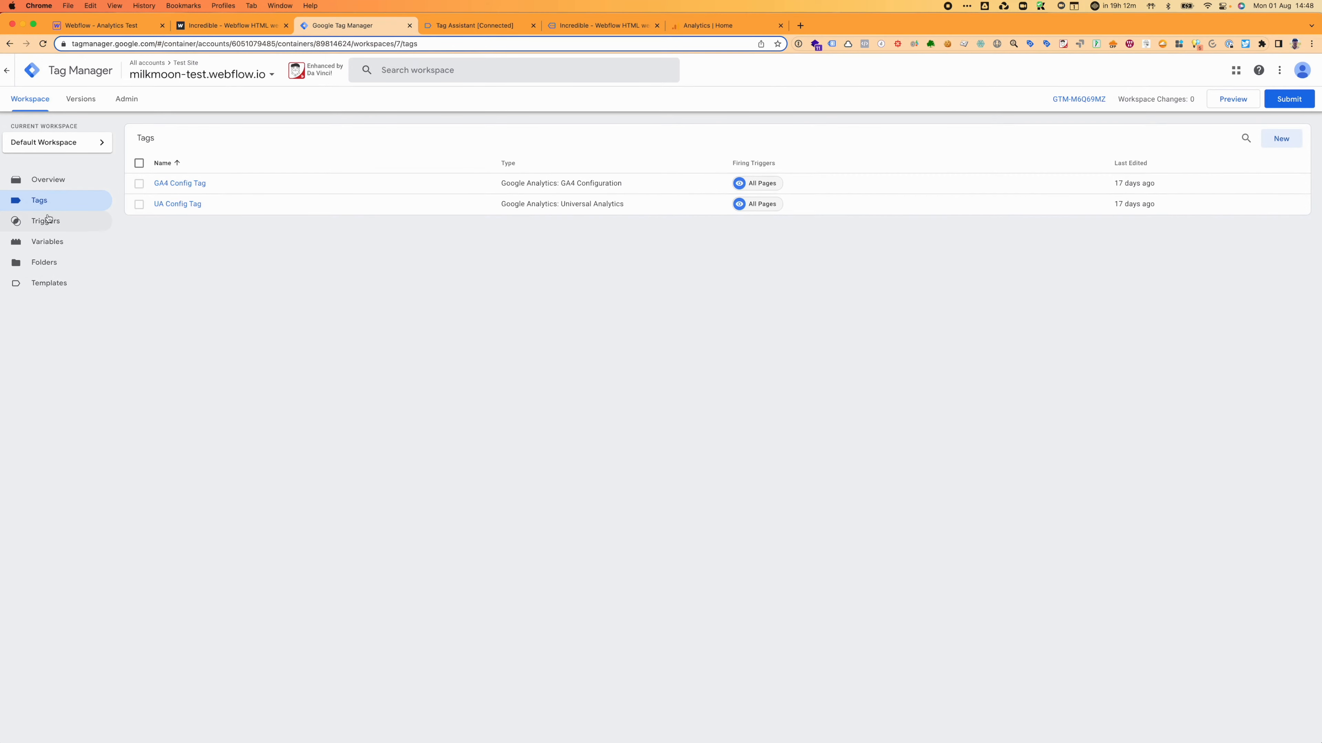
pyautogui.click(1279, 150)
pyautogui.click(518, 73)
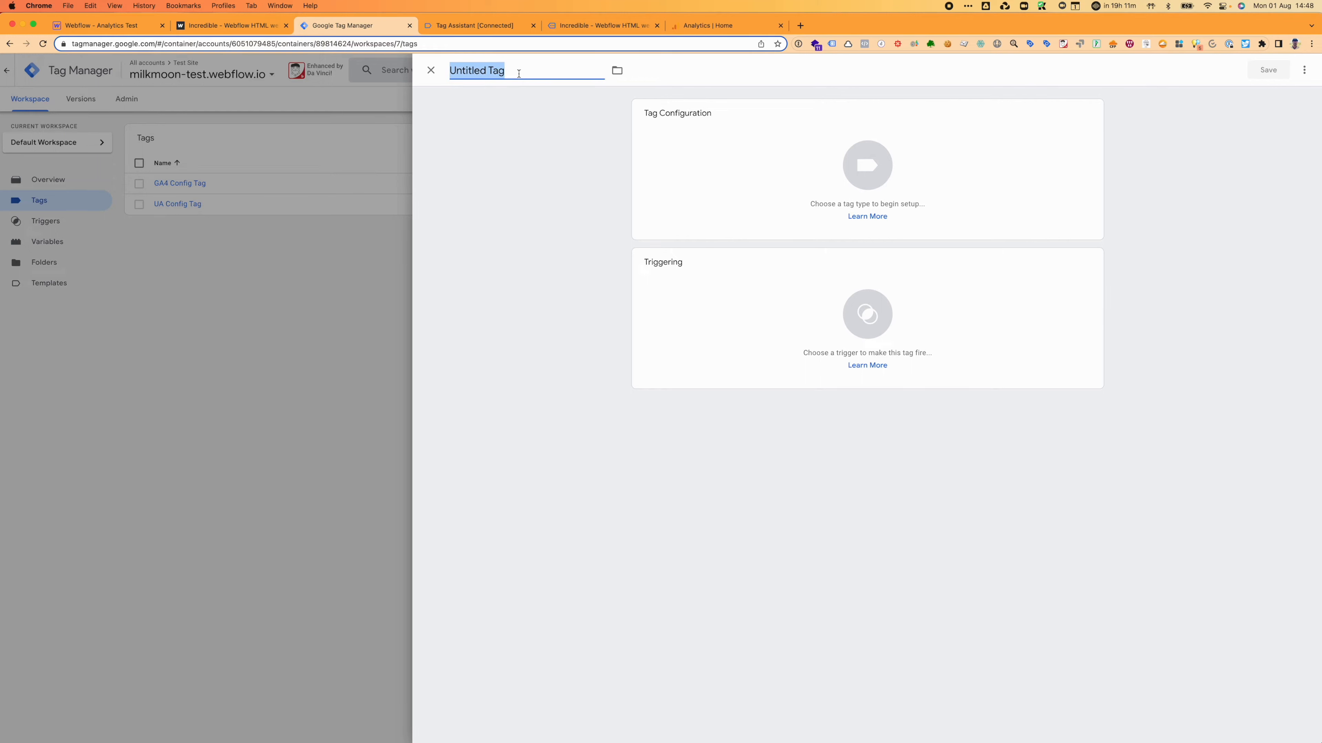
pyautogui.write('Landing Page From ')
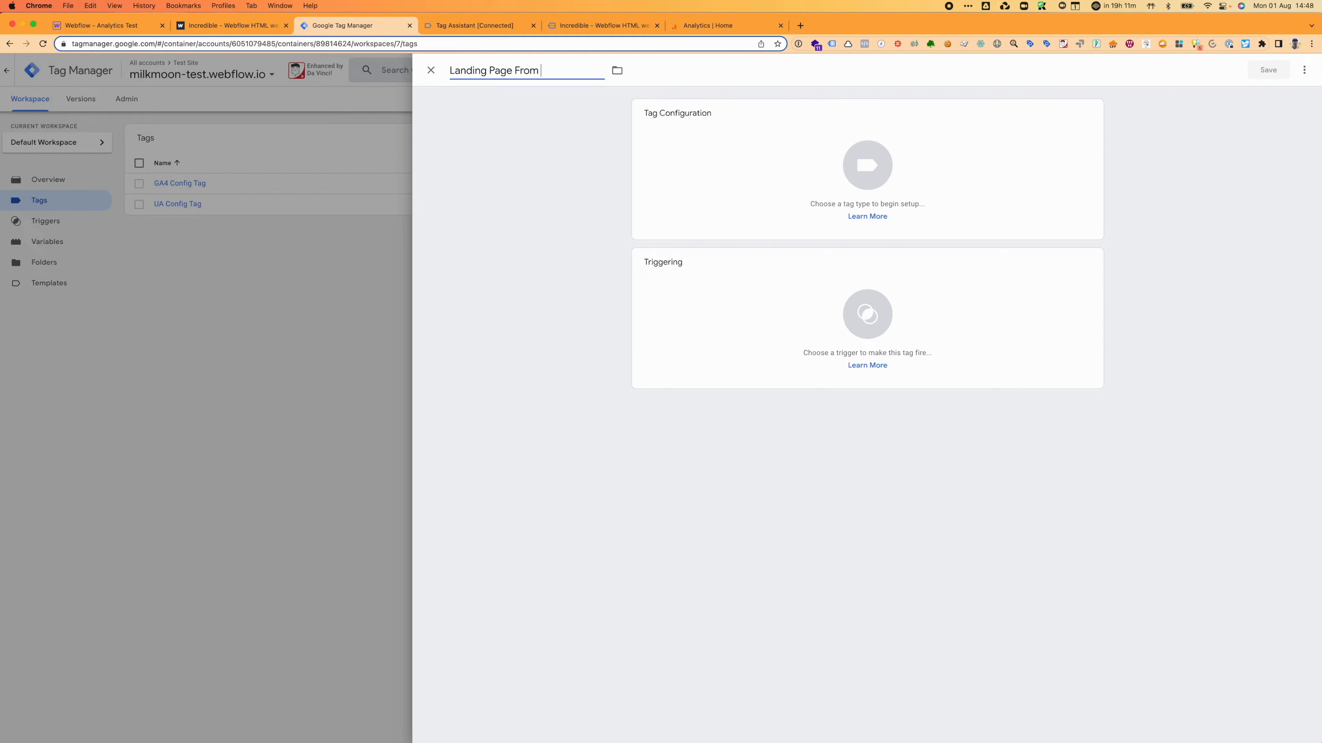
pyautogui.write('- Ga')
pyautogui.write('A')
pyautogui.write('4')
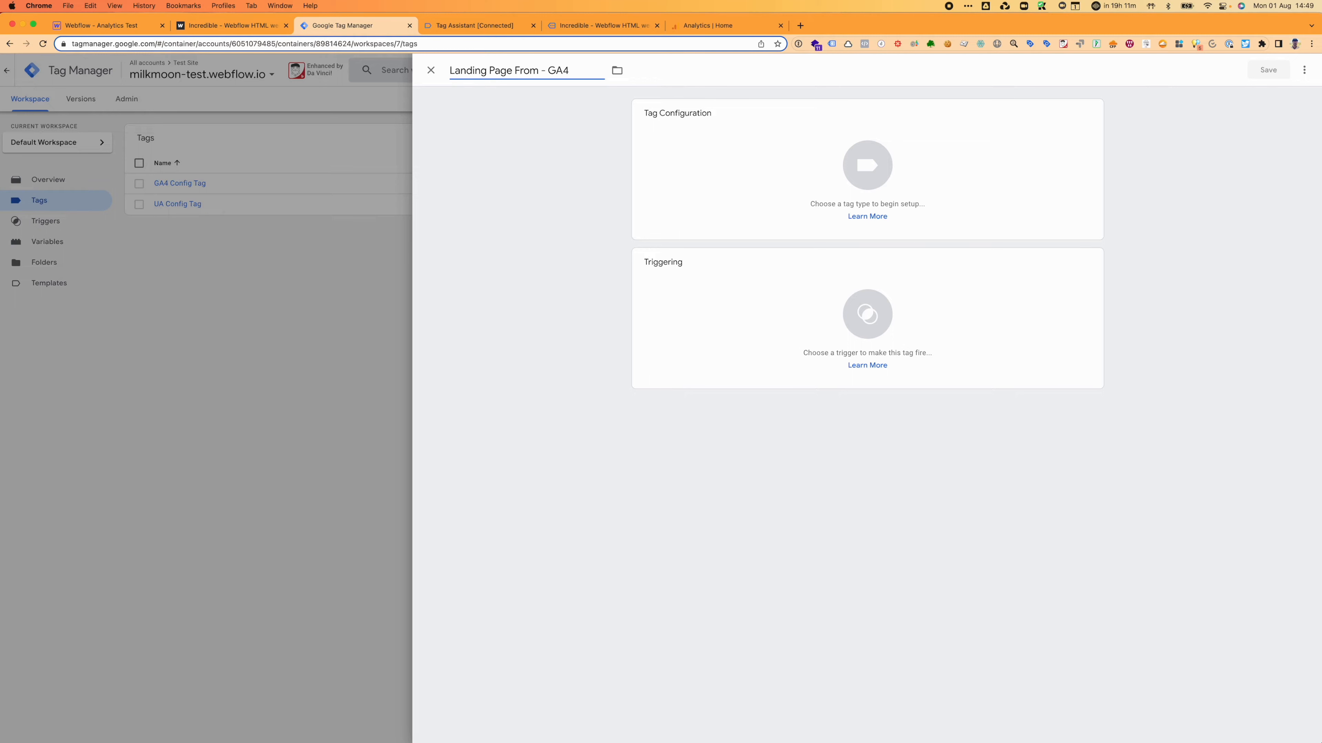
pyautogui.click(852, 189)
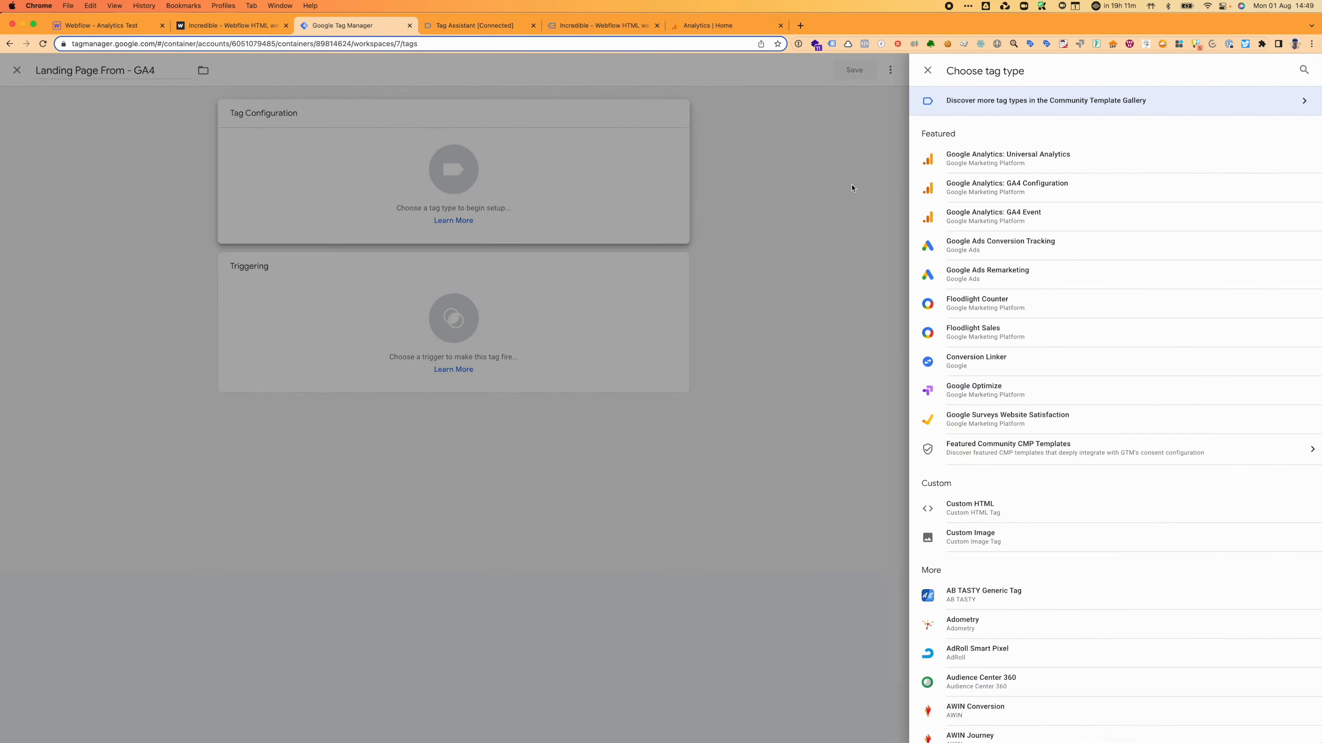
# Step: Make the tag a Google Analytics: GA4 Event linked to GA4 Config Tag
pyautogui.click(1059, 222)
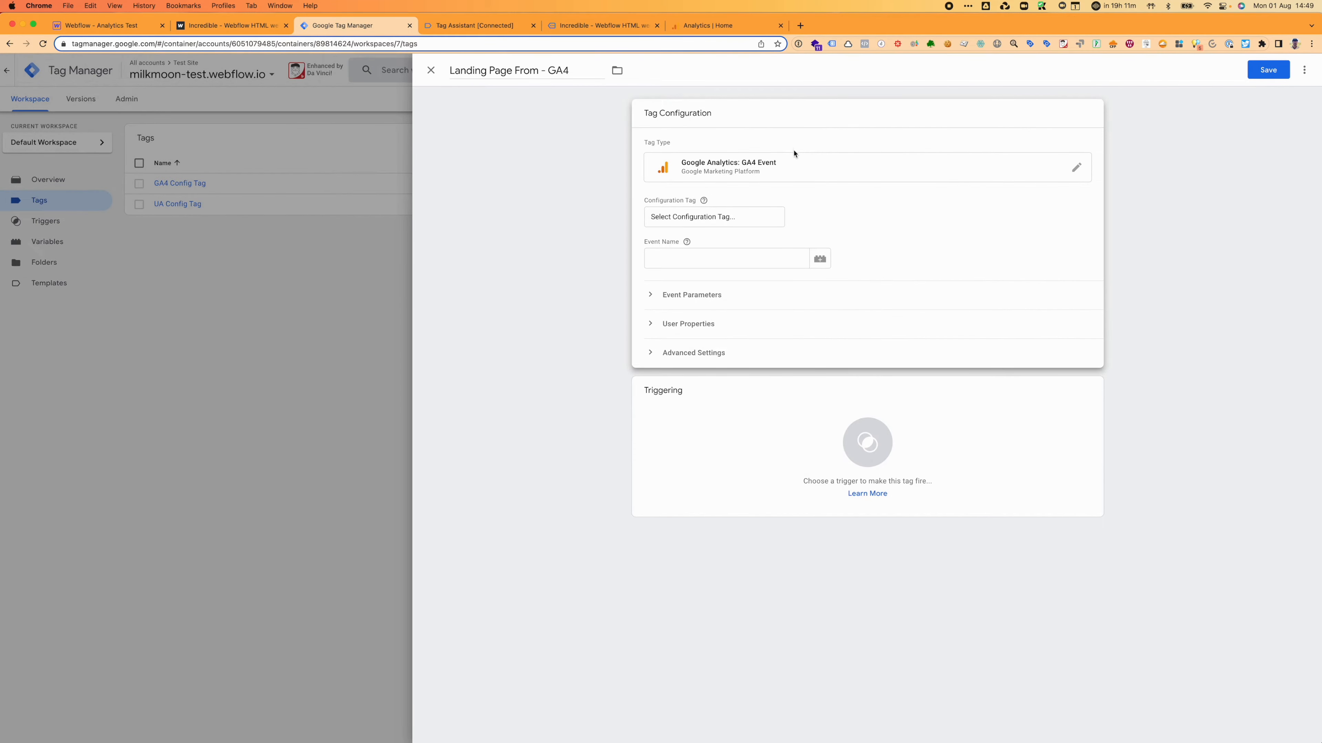
pyautogui.click(790, 173)
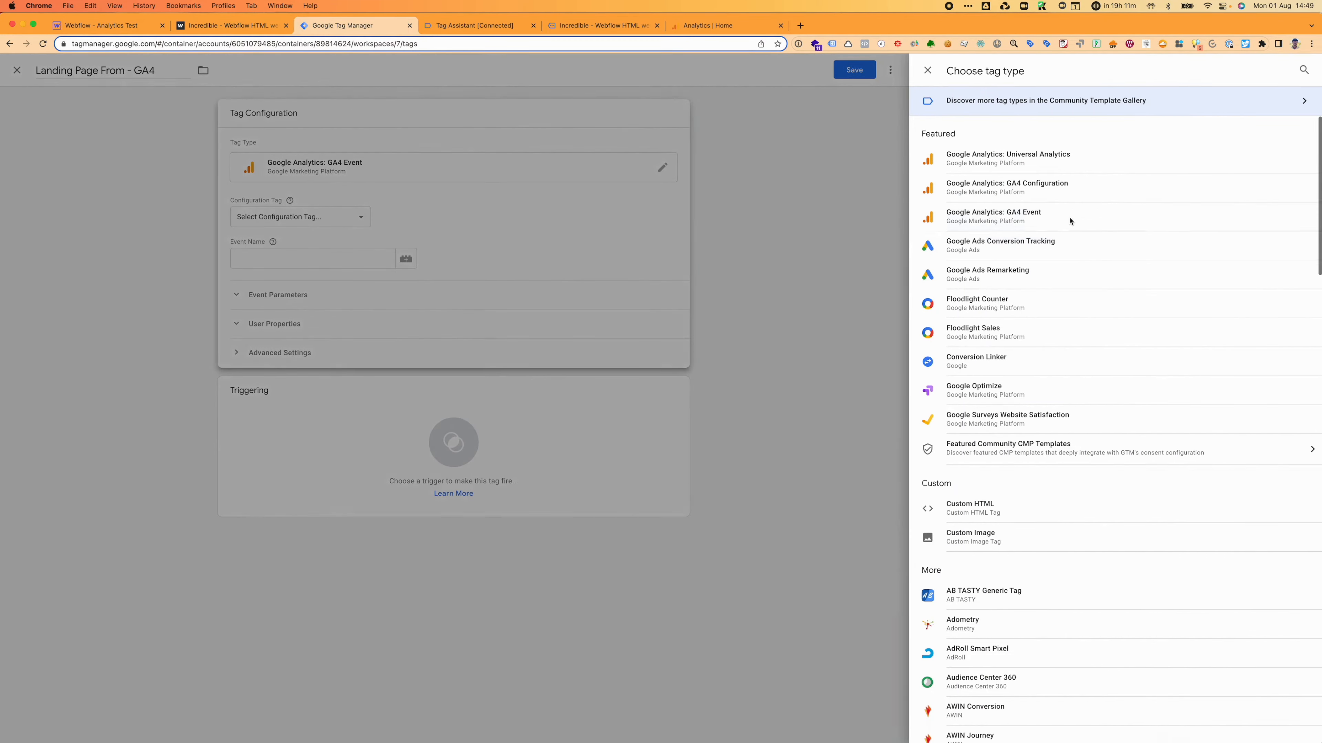
pyautogui.click(1070, 220)
pyautogui.click(739, 215)
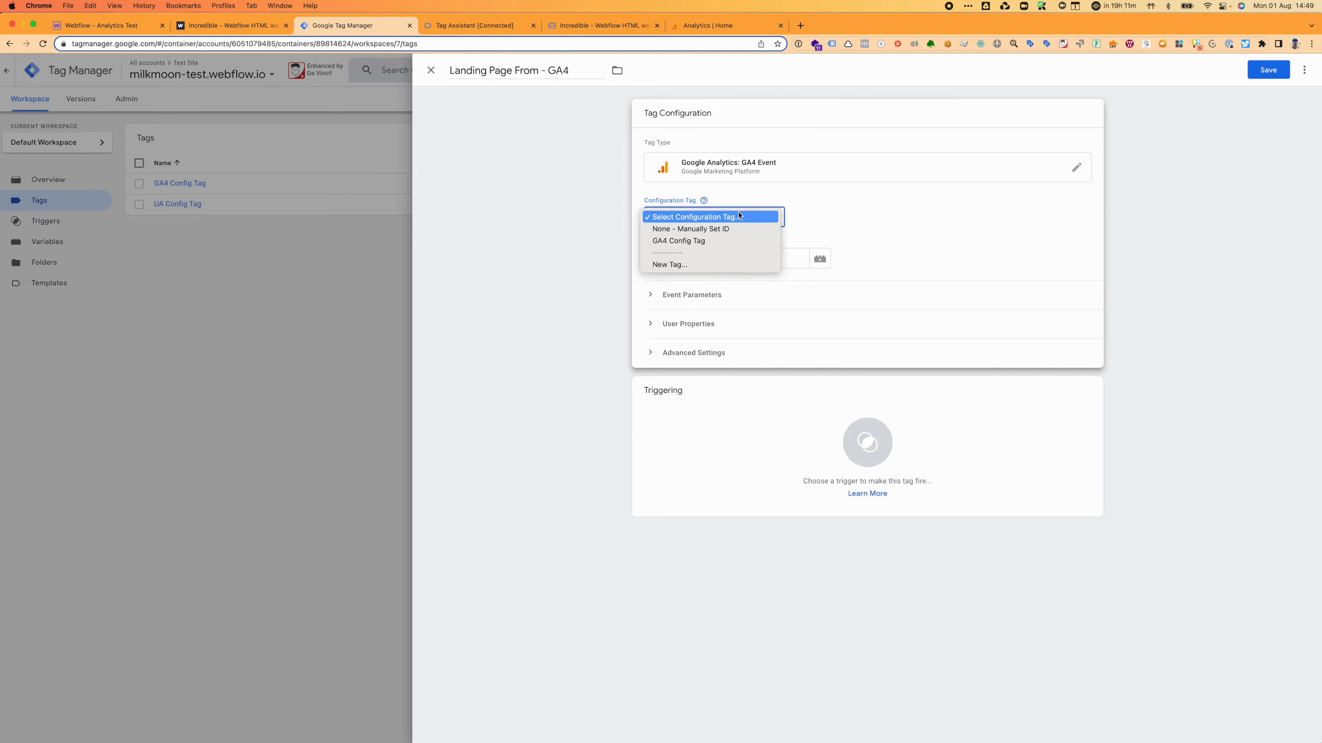
pyautogui.click(743, 239)
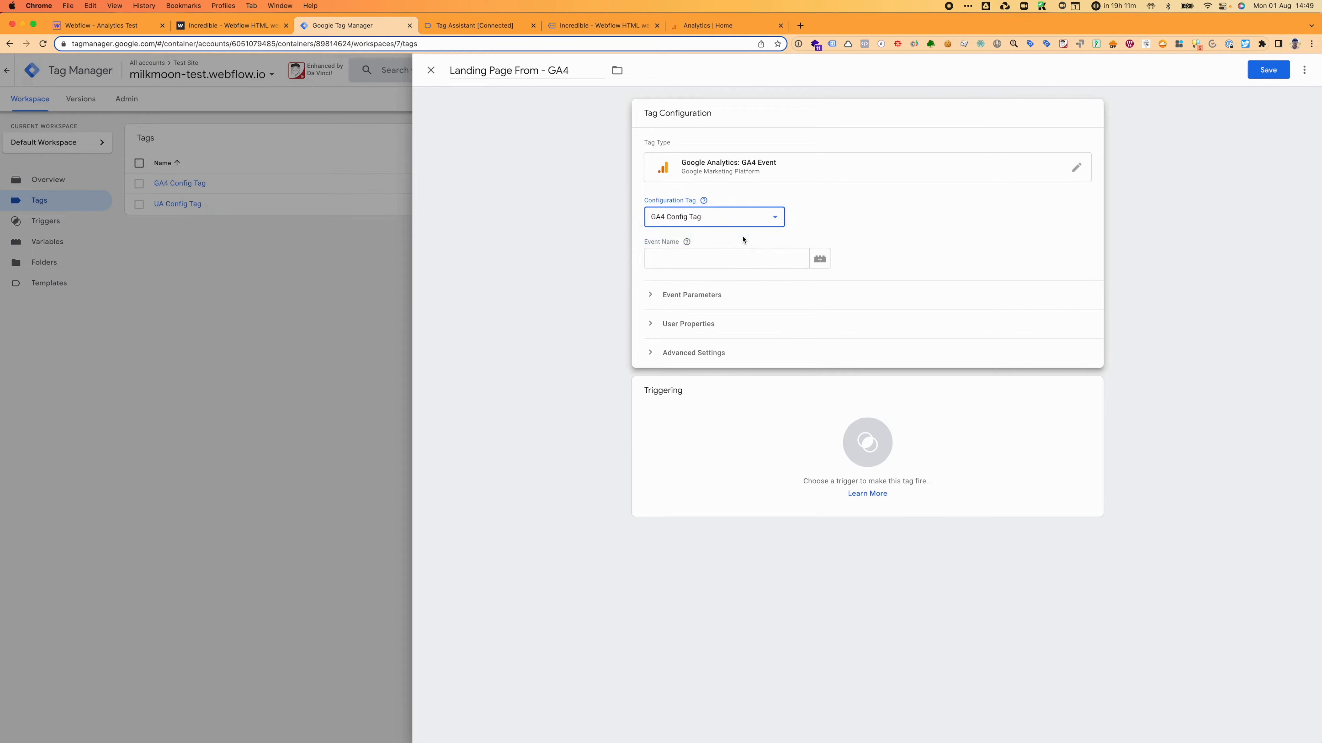
# Step: Set the tag's event name to landingpage_form
pyautogui.click(732, 262)
pyautogui.write('landing')
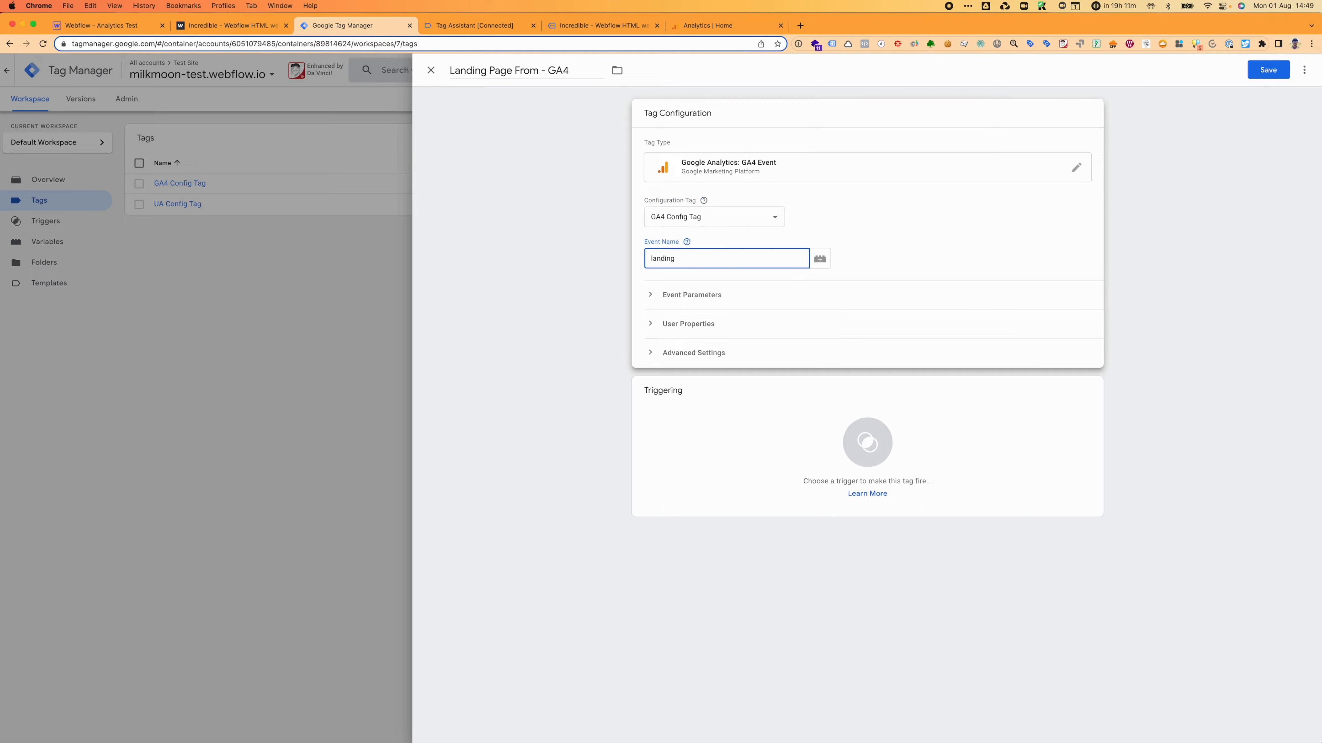
pyautogui.write('page-formorm')
pyautogui.click(688, 242)
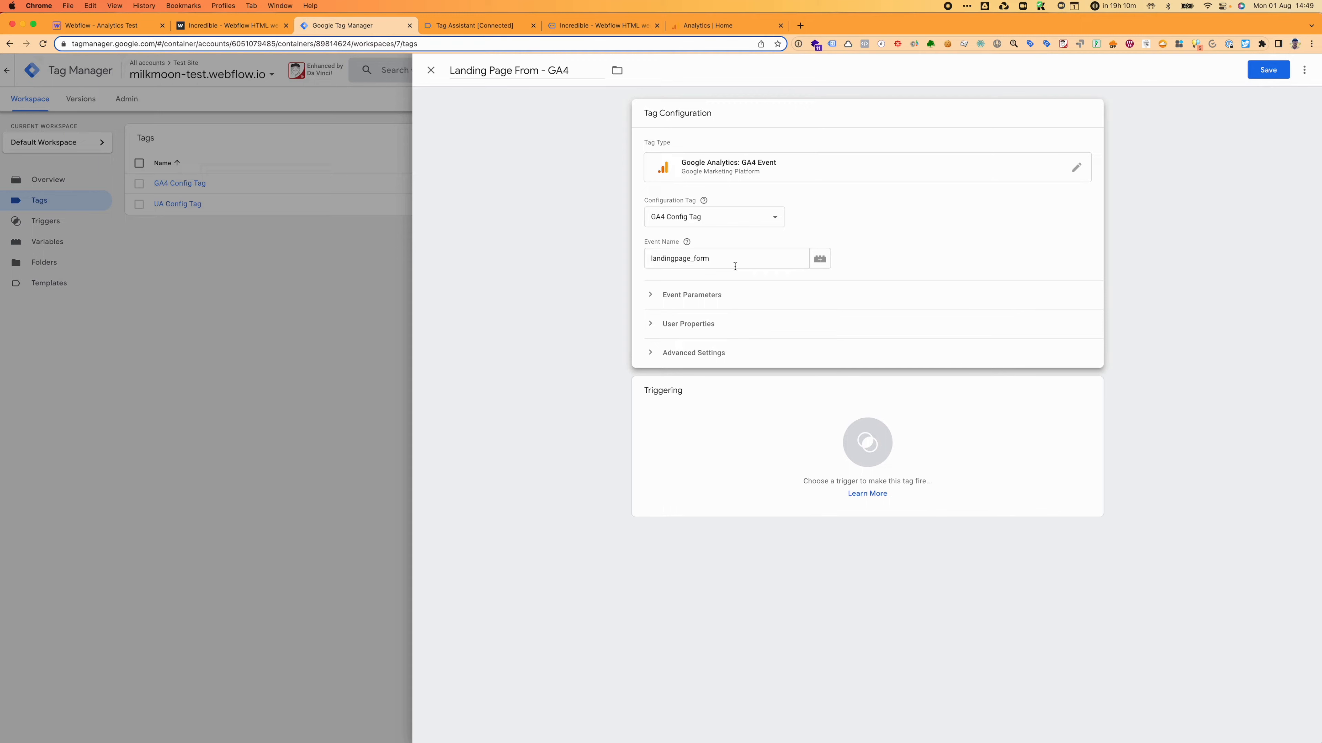
pyautogui.moveTo(734, 265); pyautogui.dragTo(647, 256)
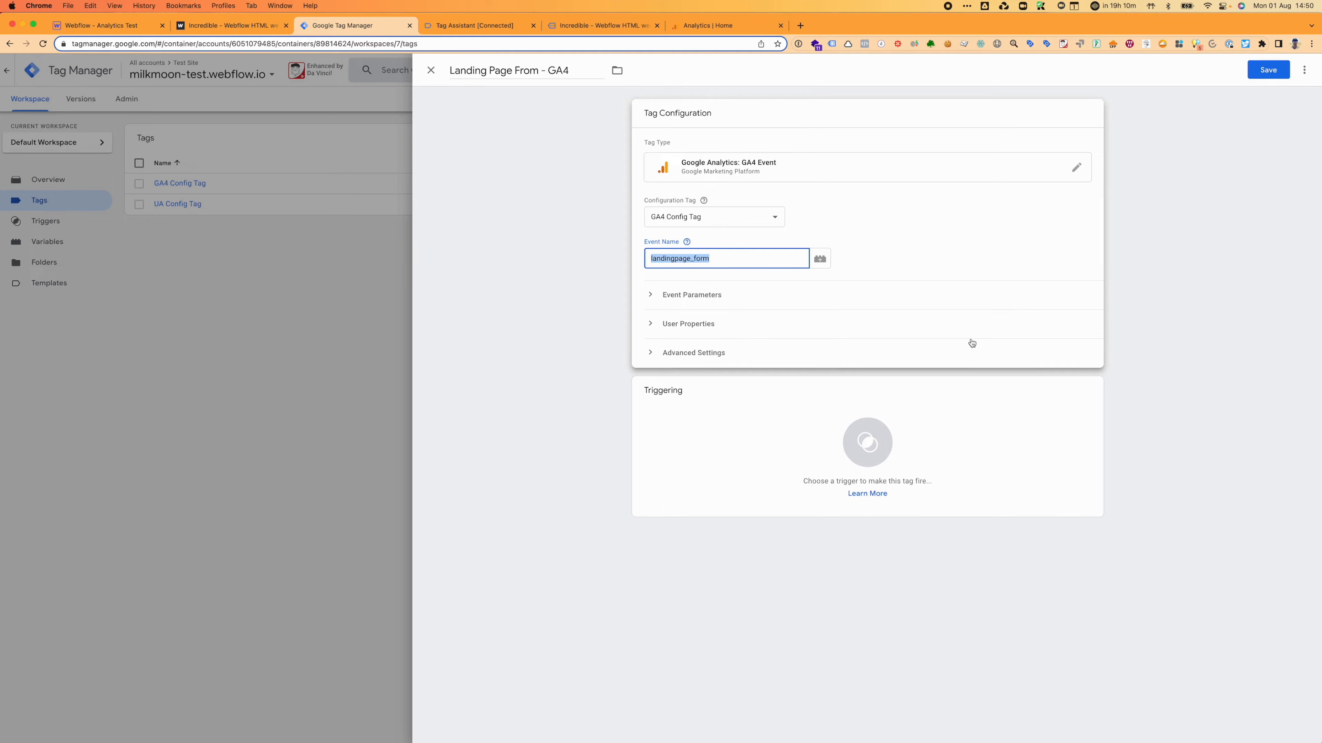
pyautogui.click(677, 333)
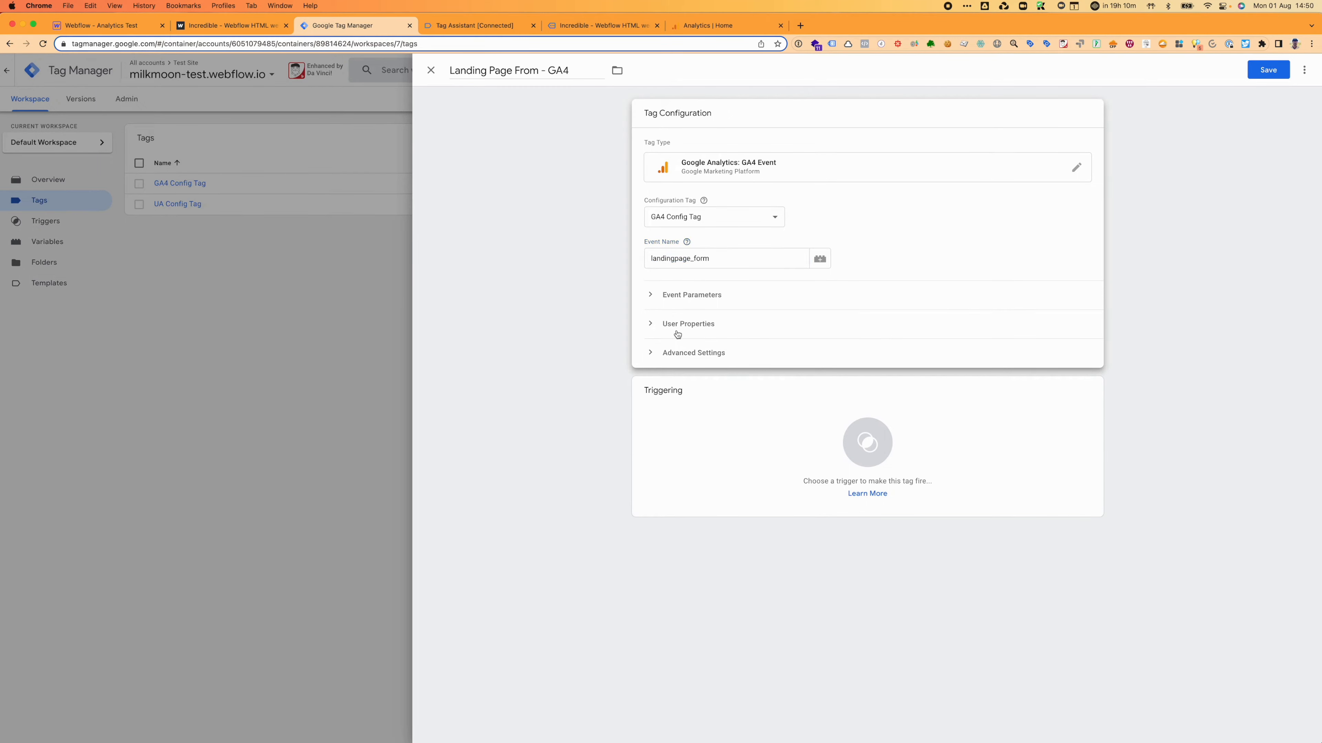
pyautogui.click(676, 333)
# Step: Add a user property row form_submitted with value true to the tag
pyautogui.click(715, 327)
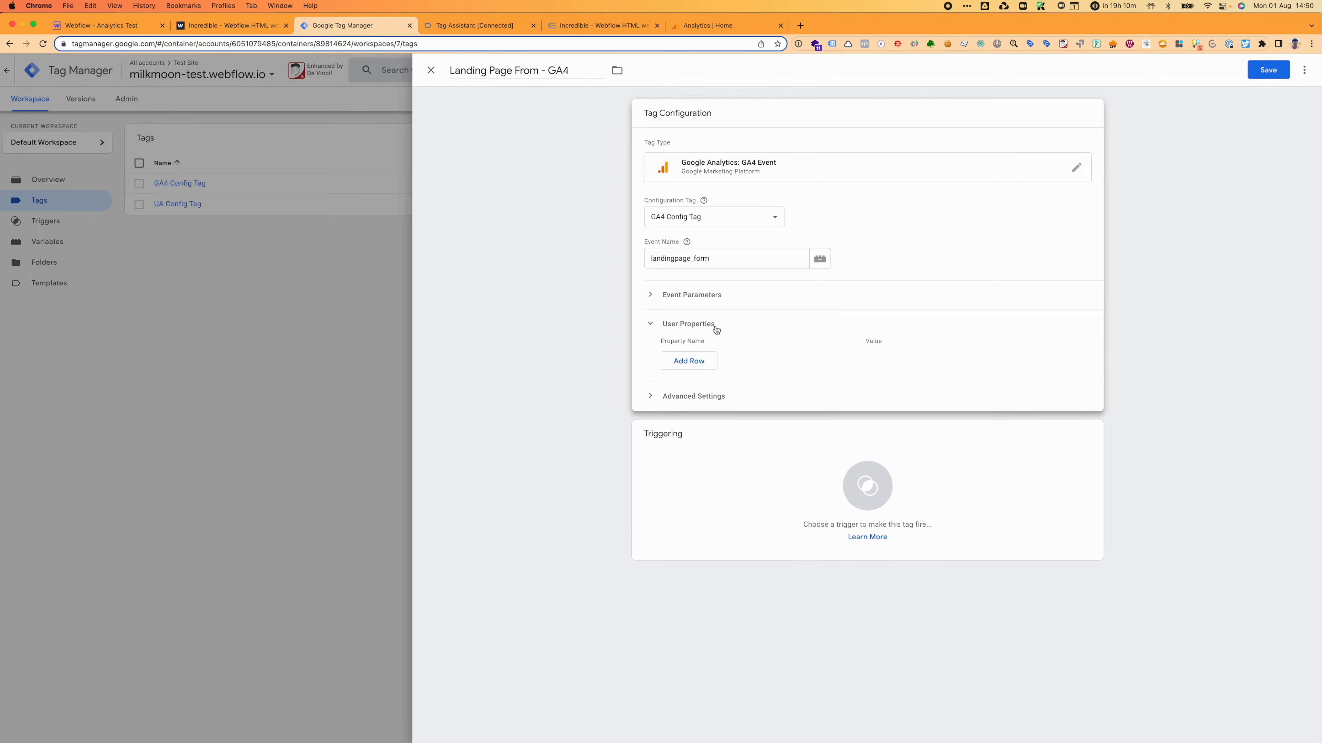
pyautogui.click(711, 359)
pyautogui.click(711, 358)
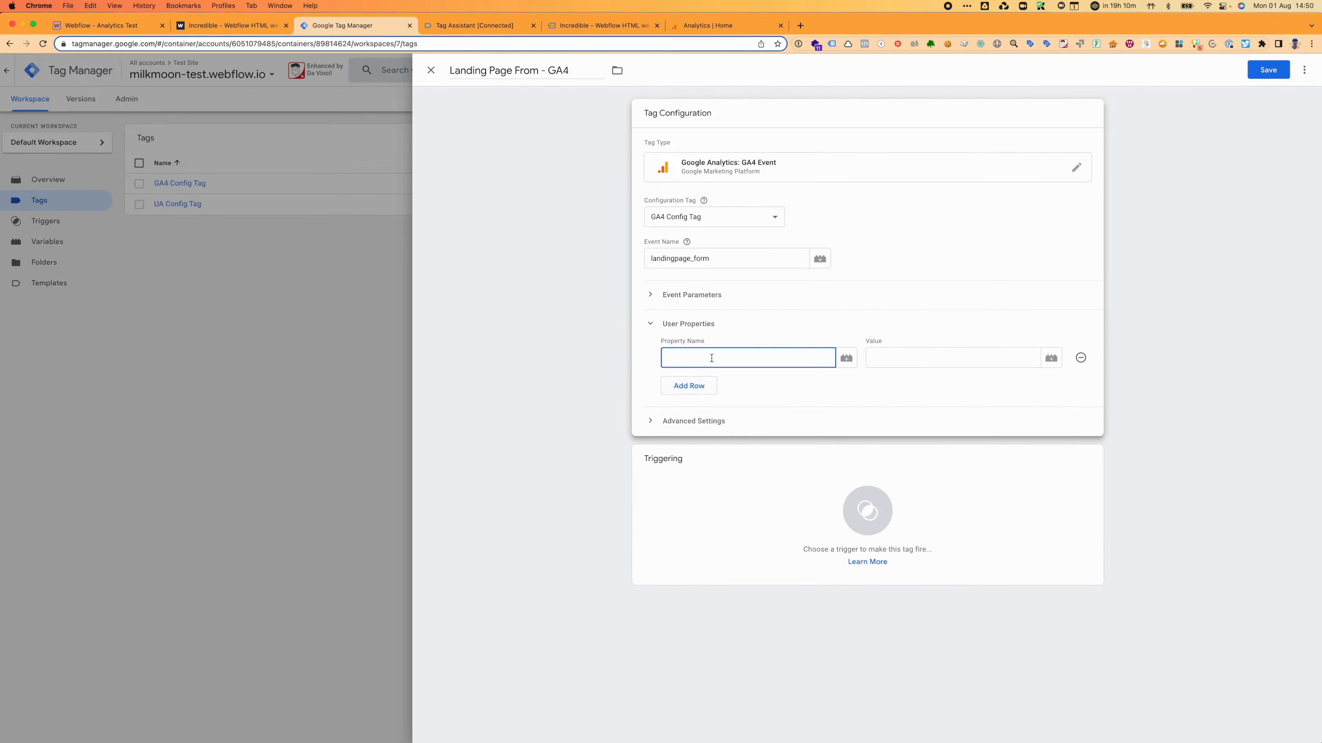
pyautogui.write('fom')
pyautogui.write('rm')
pyautogui.write('_submitted')
pyautogui.press('Tab')
pyautogui.press('Tab')
pyautogui.write('truye')
pyautogui.press('BackSpace')
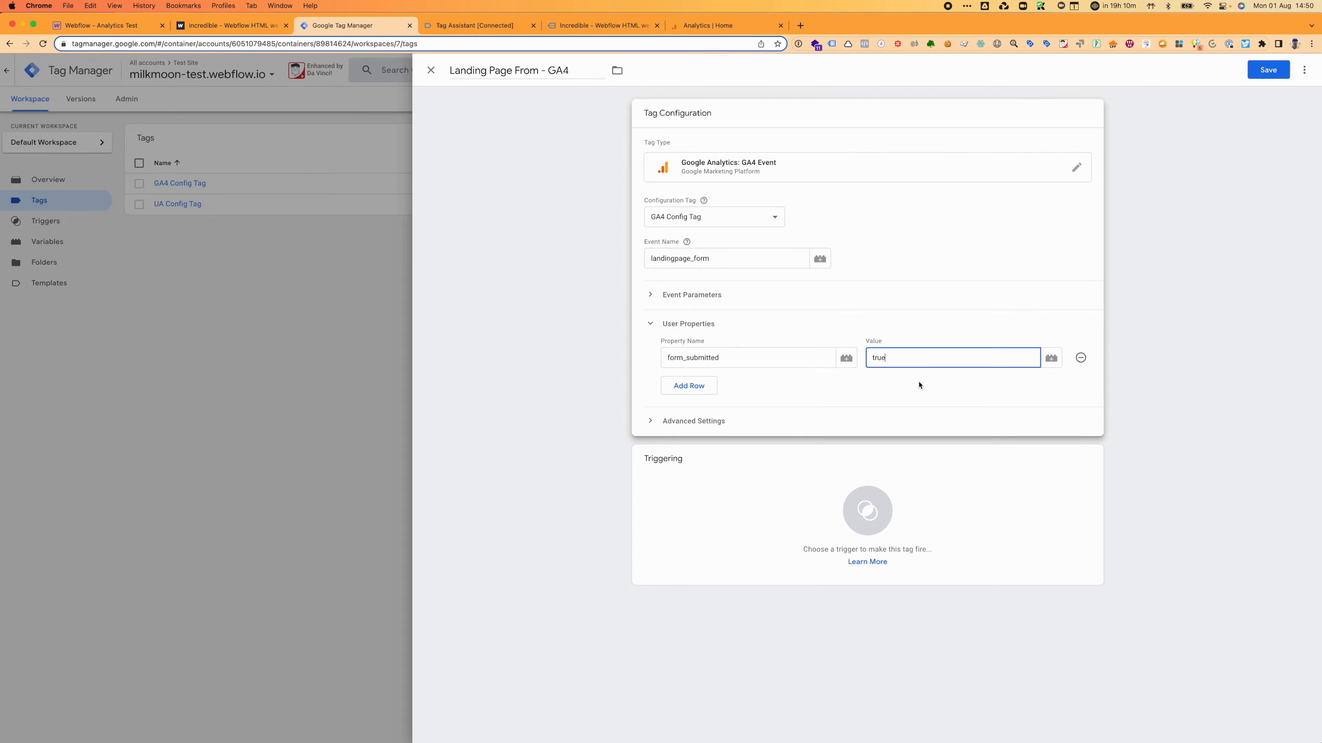
pyautogui.click(853, 466)
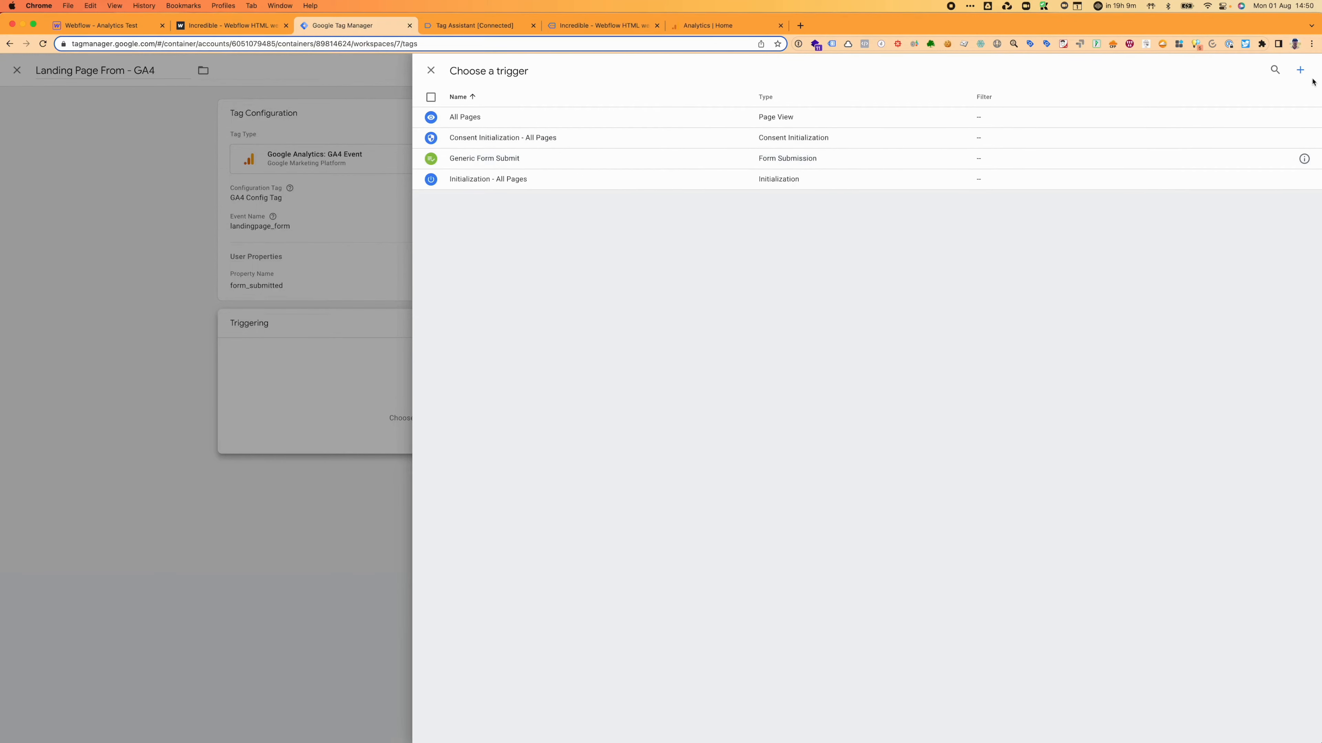
# Step: Create a new Form Submission trigger named 'Landing Page Form Trigger'
pyautogui.click(1300, 68)
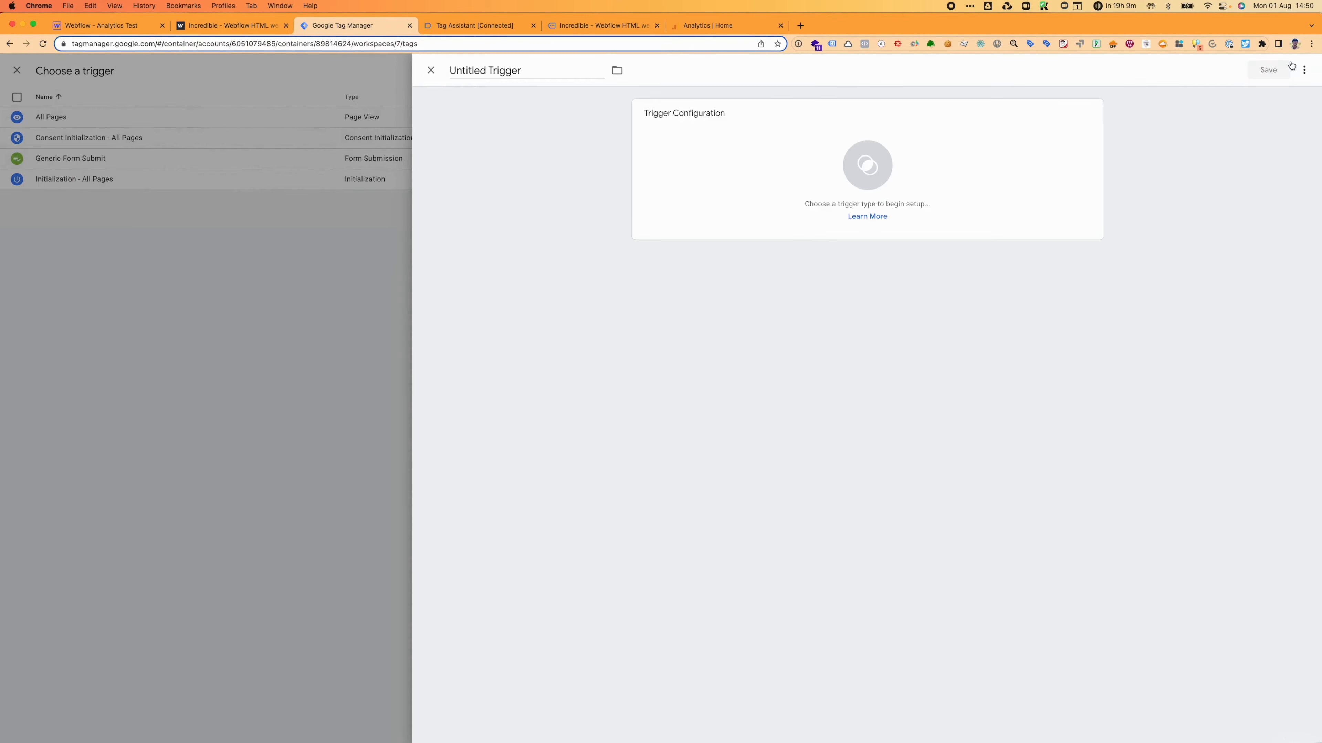
pyautogui.tripleClick(533, 77)
pyautogui.write('Landing Page Form Trigger')
pyautogui.click(648, 159)
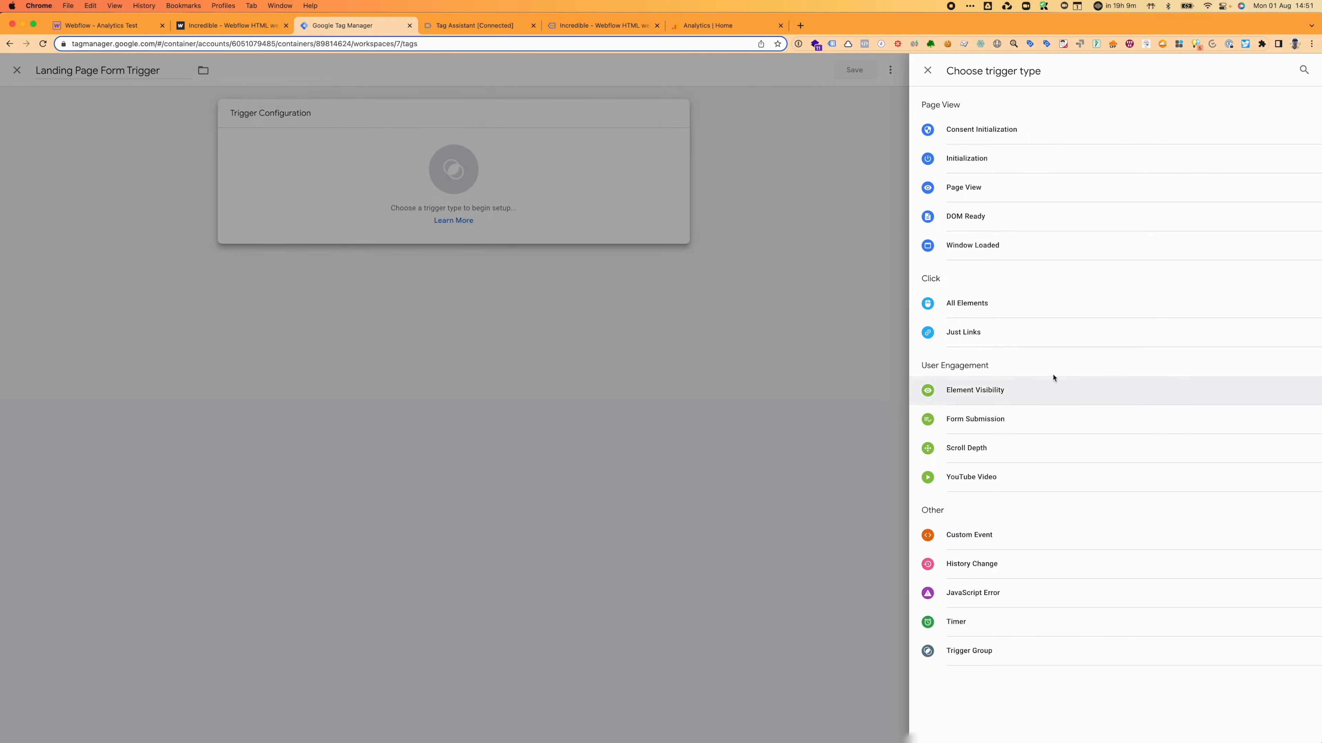
pyautogui.click(1053, 422)
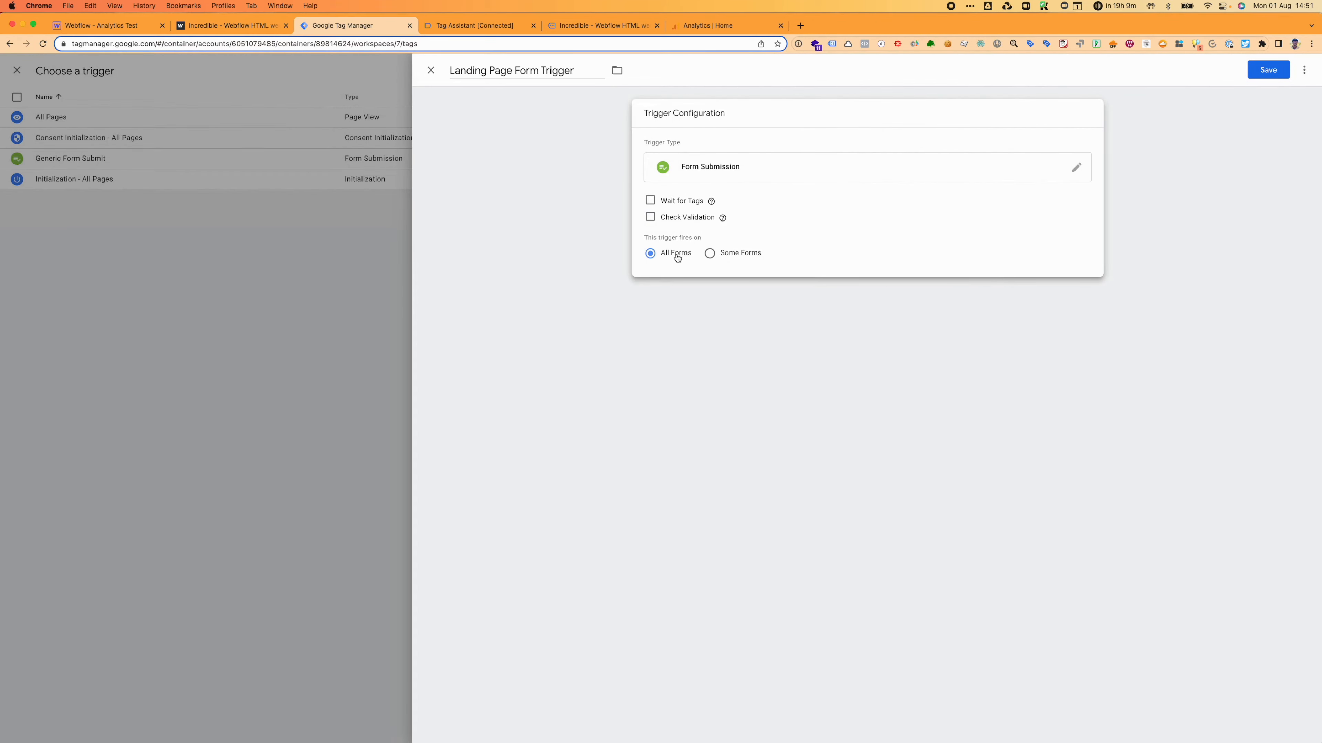
# Step: Limit the trigger to Form ID equals wf-form-Footer-Email-Form, then save trigger and tag
pyautogui.click(709, 255)
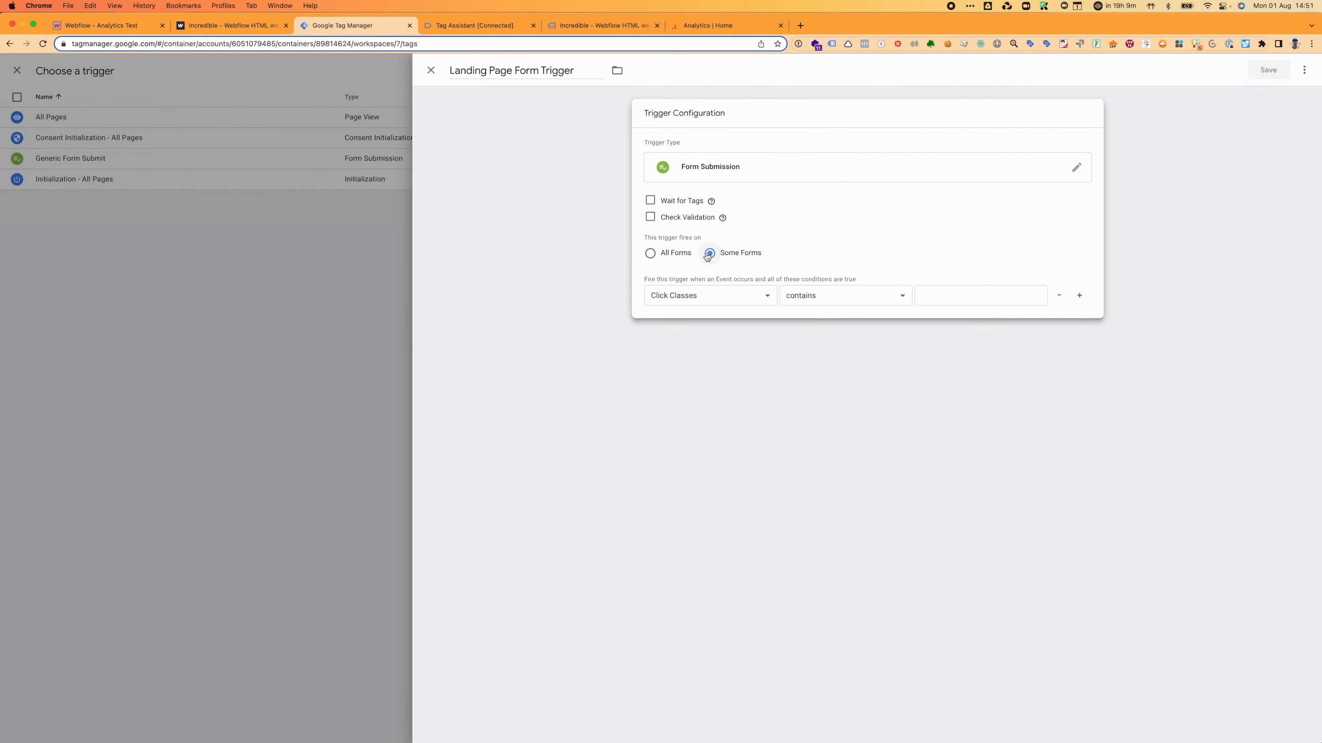
pyautogui.click(685, 294)
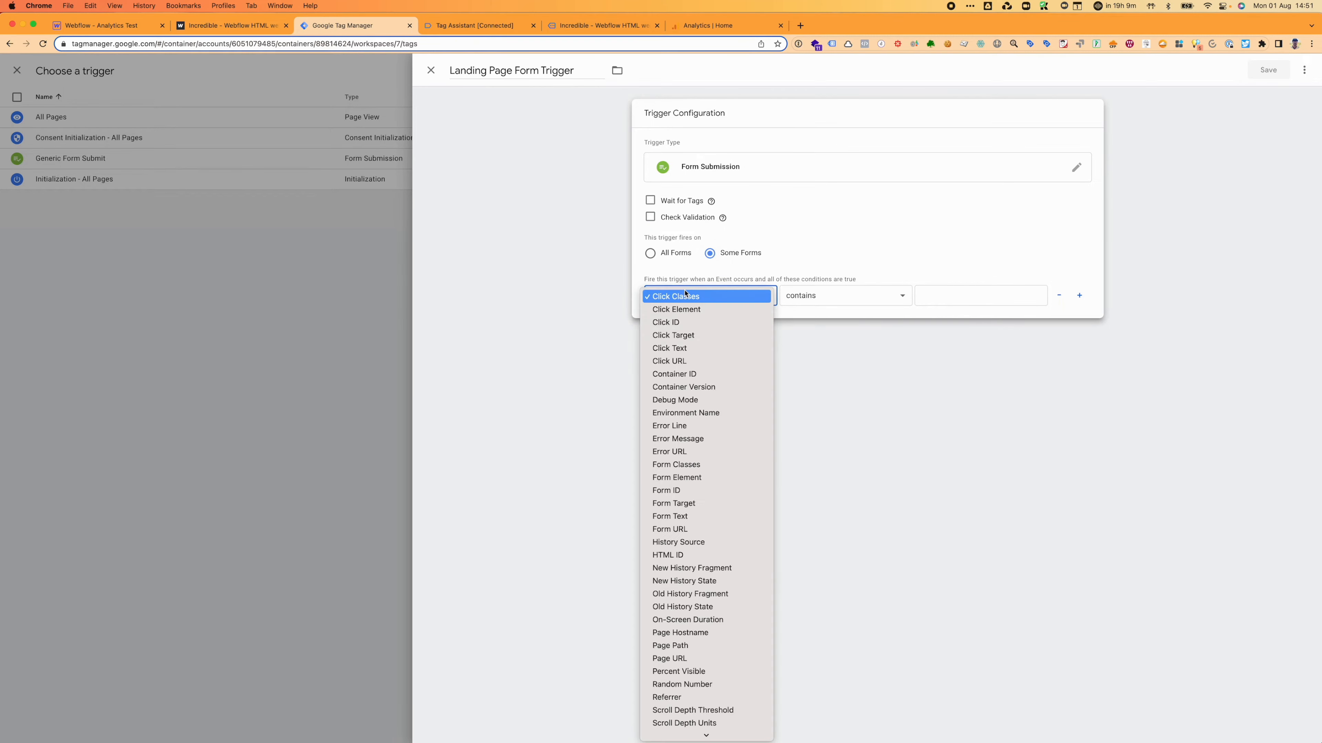
pyautogui.click(673, 491)
pyautogui.click(831, 303)
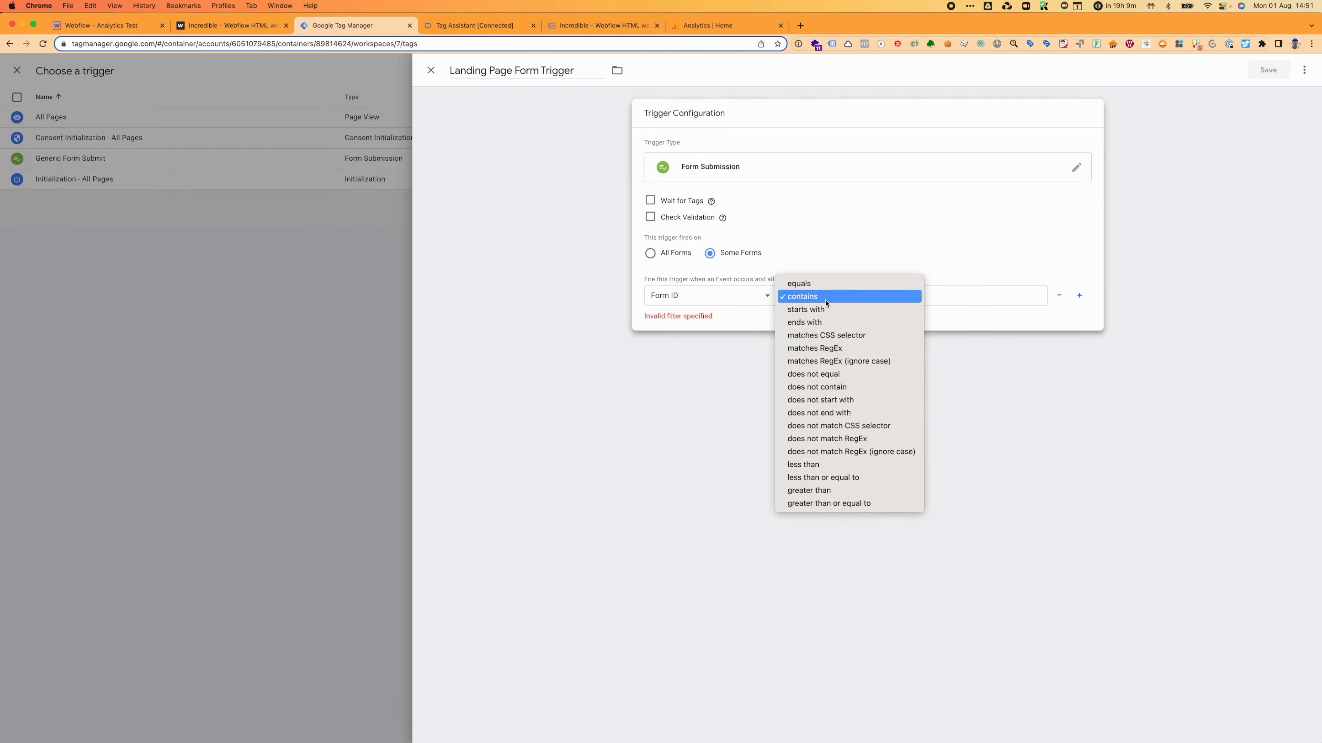
pyautogui.click(827, 292)
pyautogui.click(920, 292)
pyautogui.write('wf-form-Footer-Email-Form')
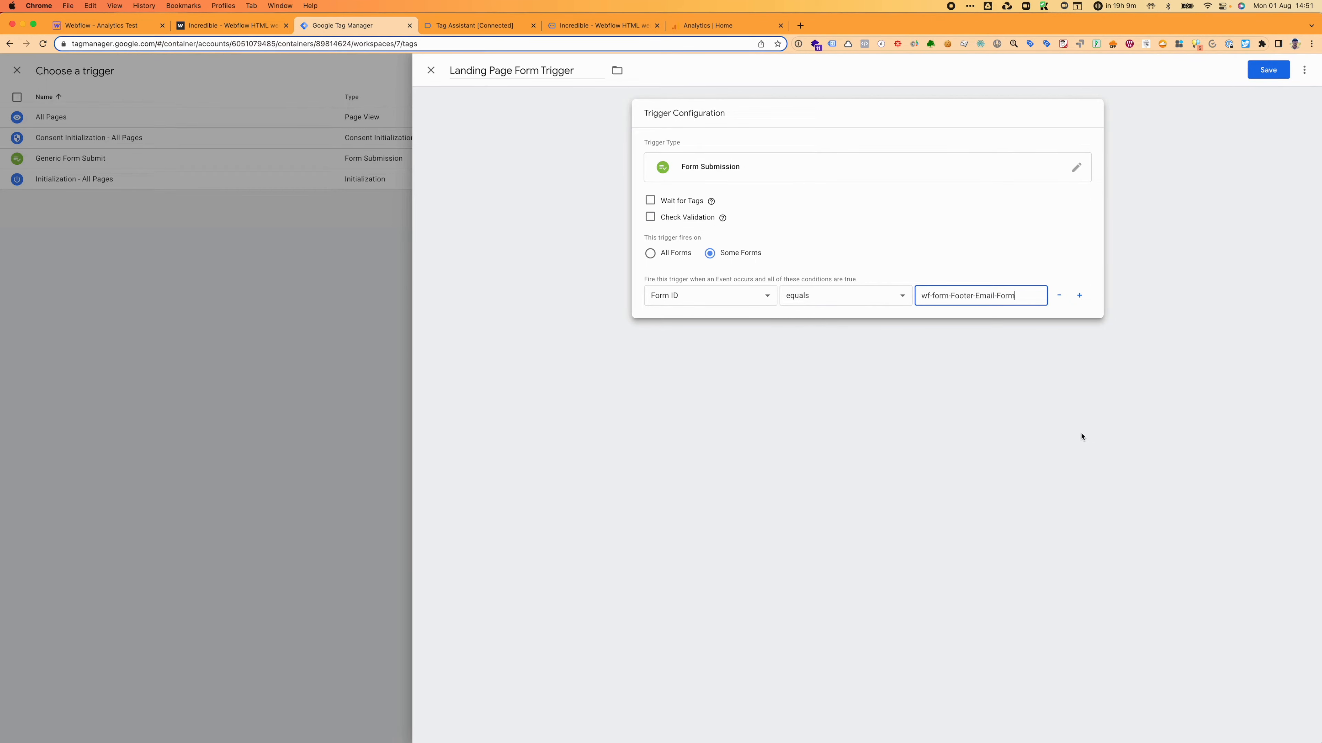
pyautogui.click(1270, 69)
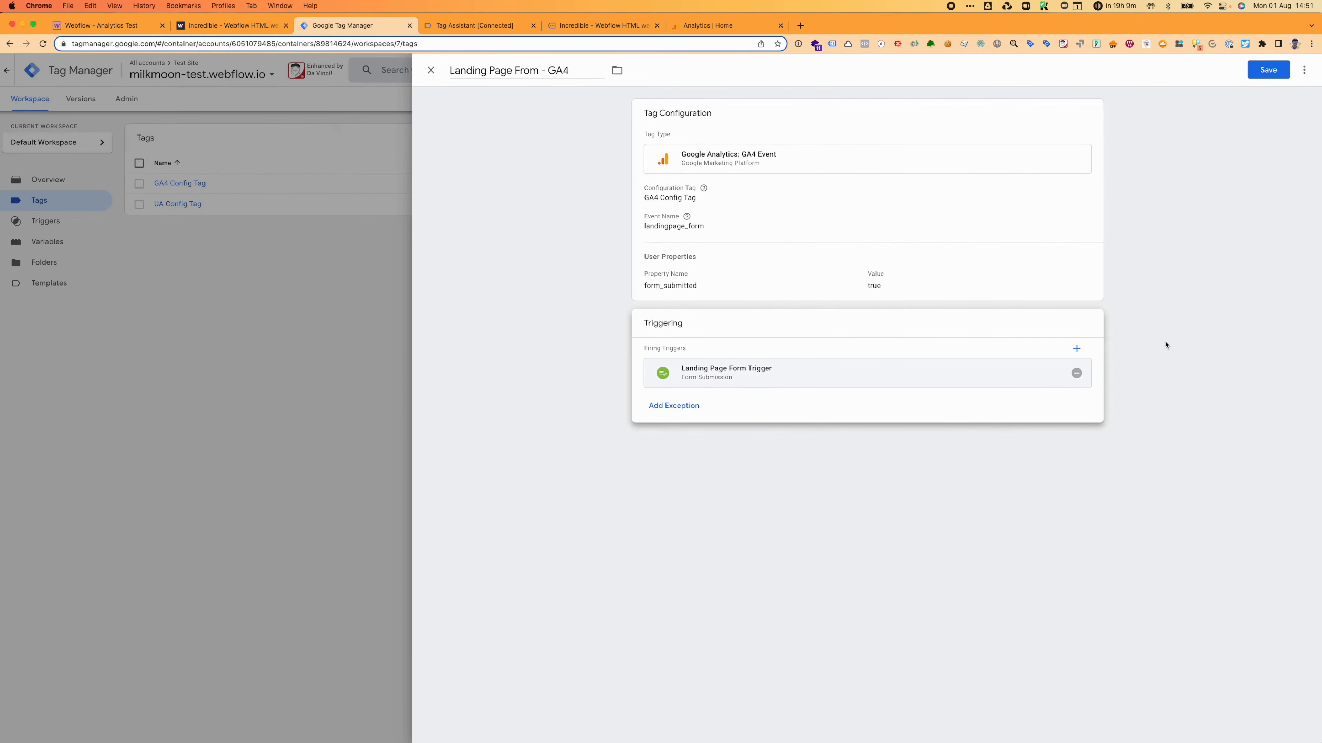
pyautogui.click(1273, 73)
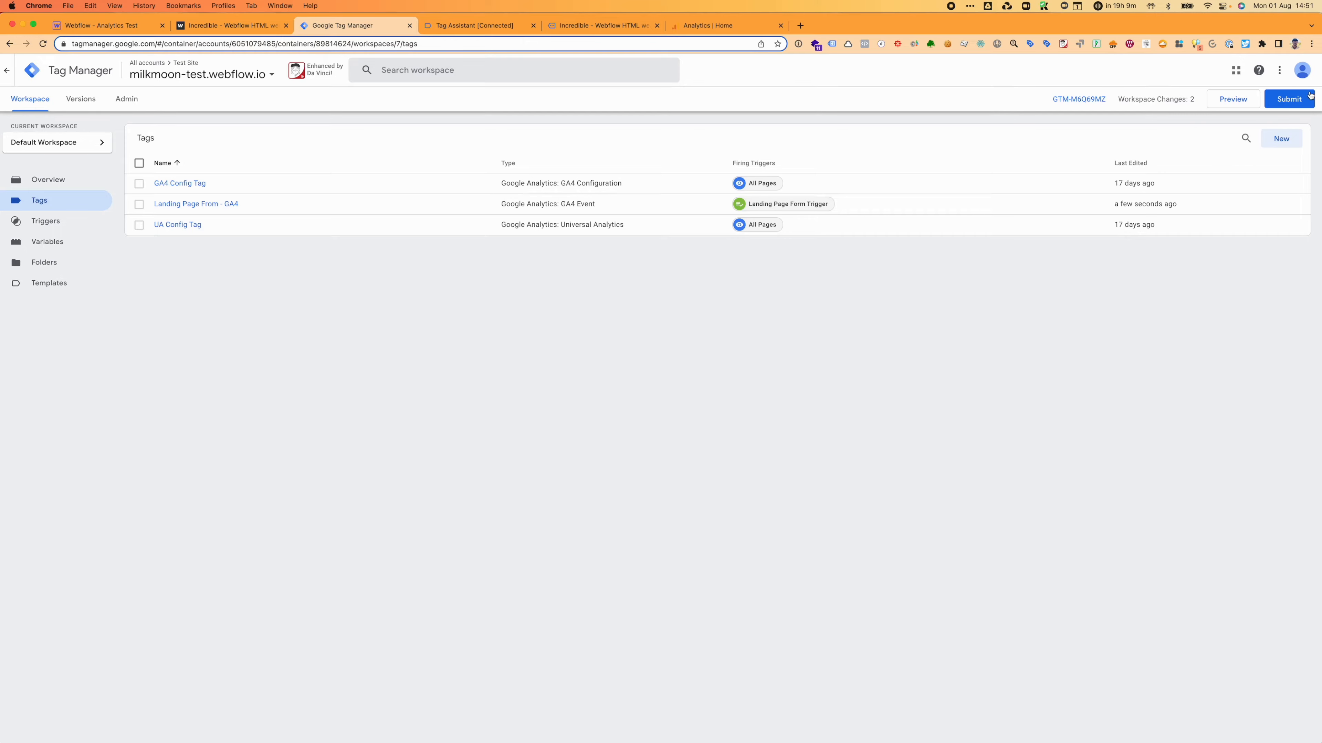
pyautogui.click(1291, 99)
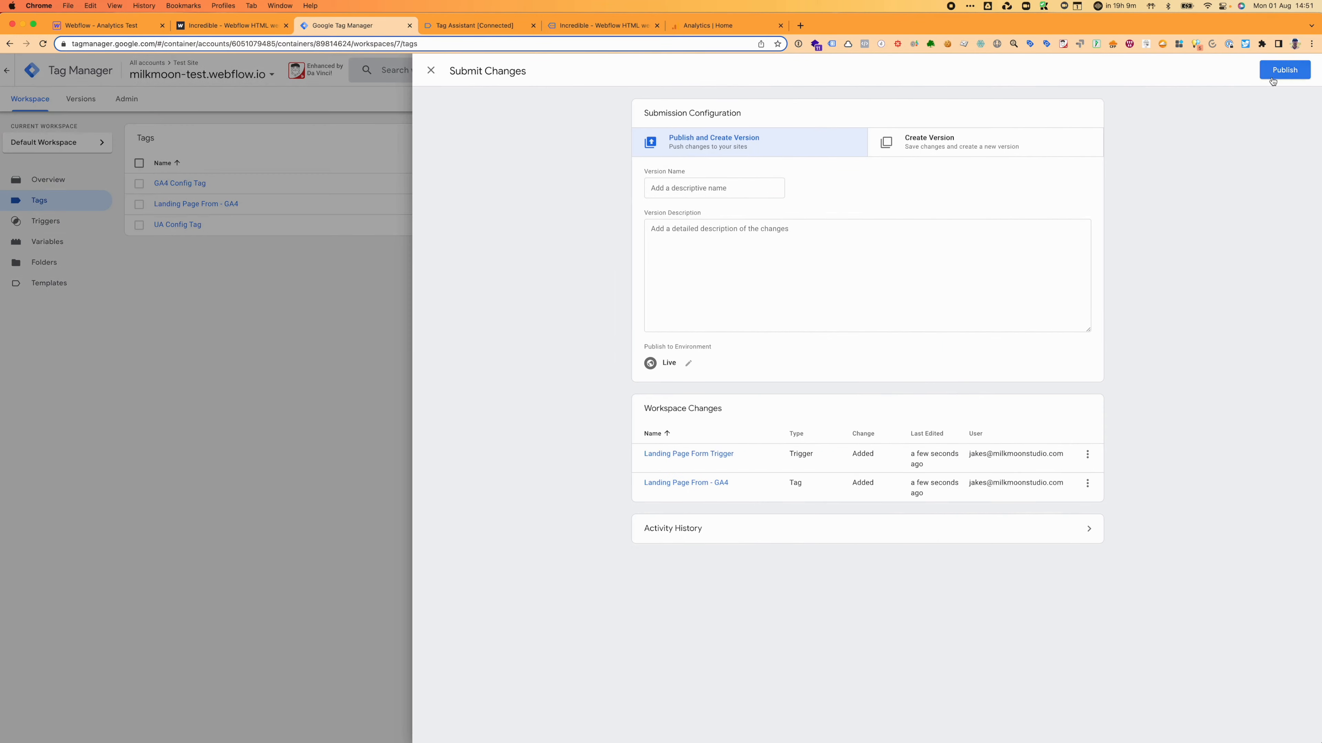
# Step: Publish the workspace changes as Version 7 without a description
pyautogui.click(1272, 78)
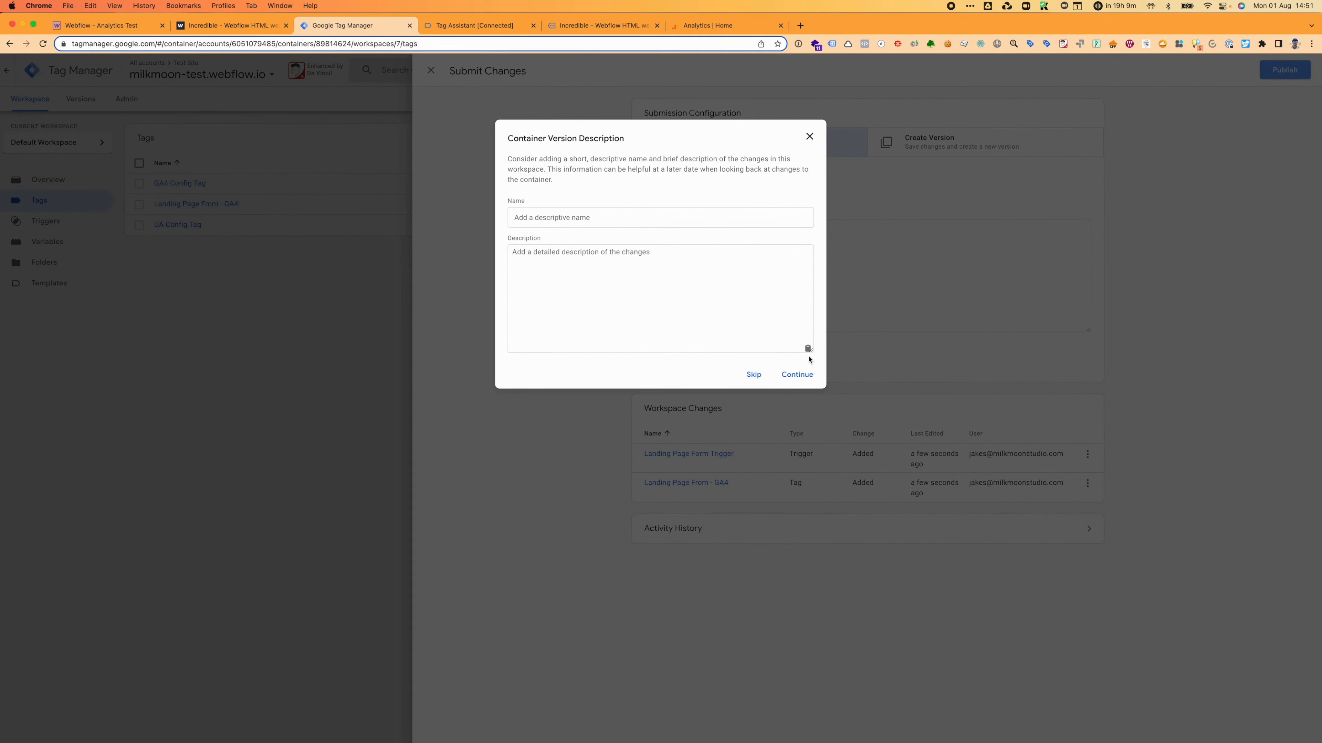
pyautogui.click(797, 376)
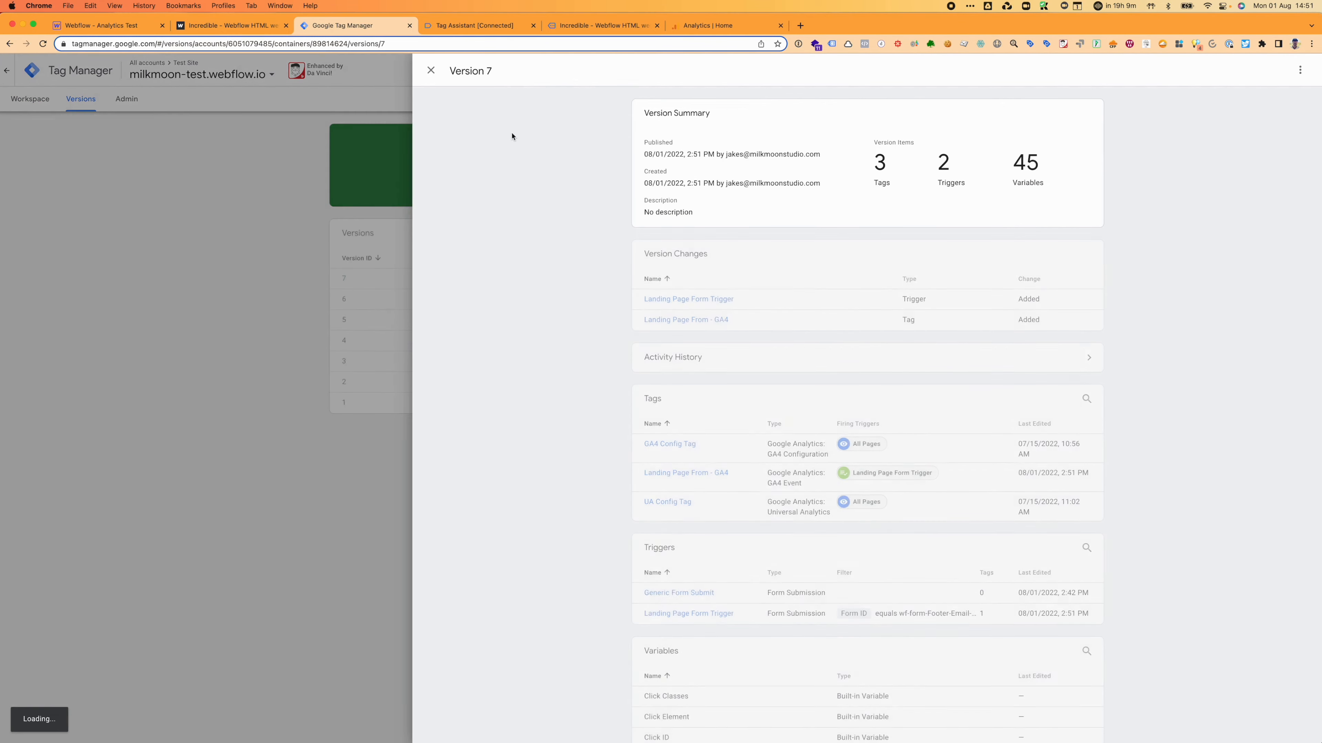
pyautogui.click(431, 81)
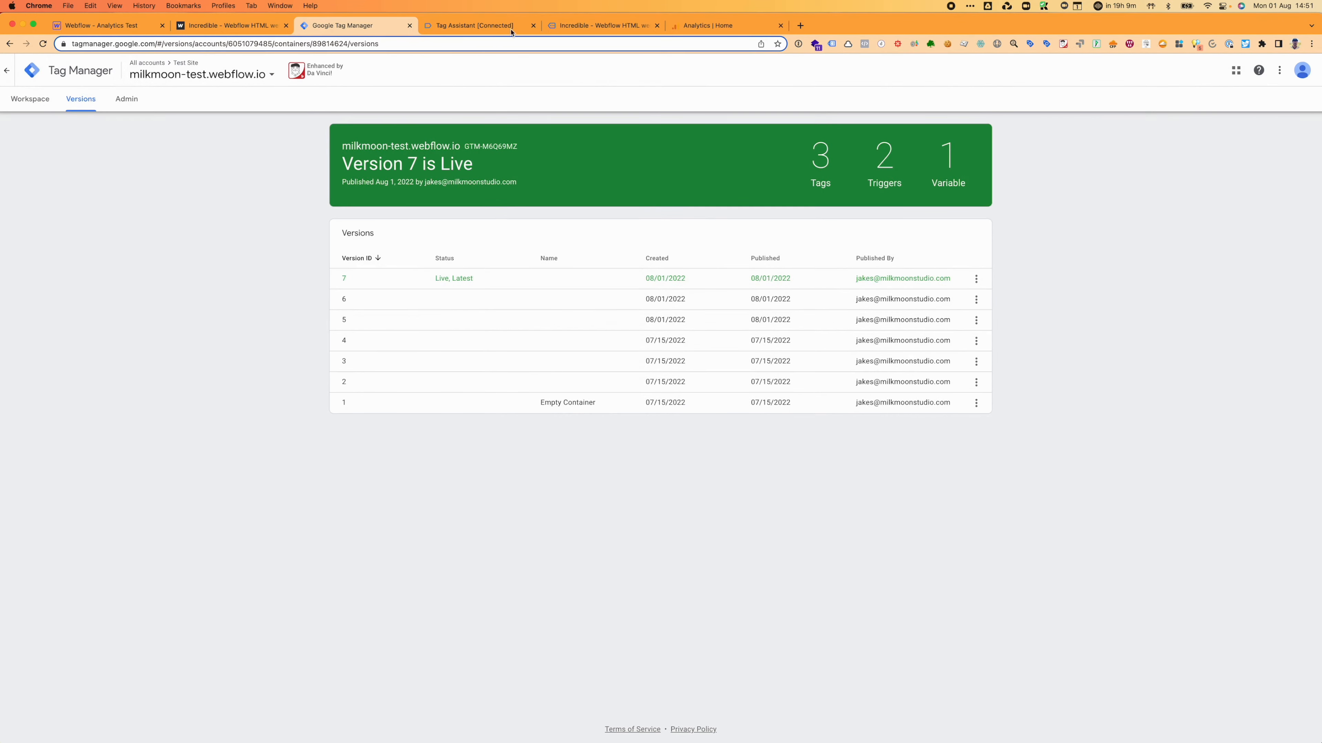
pyautogui.click(518, 30)
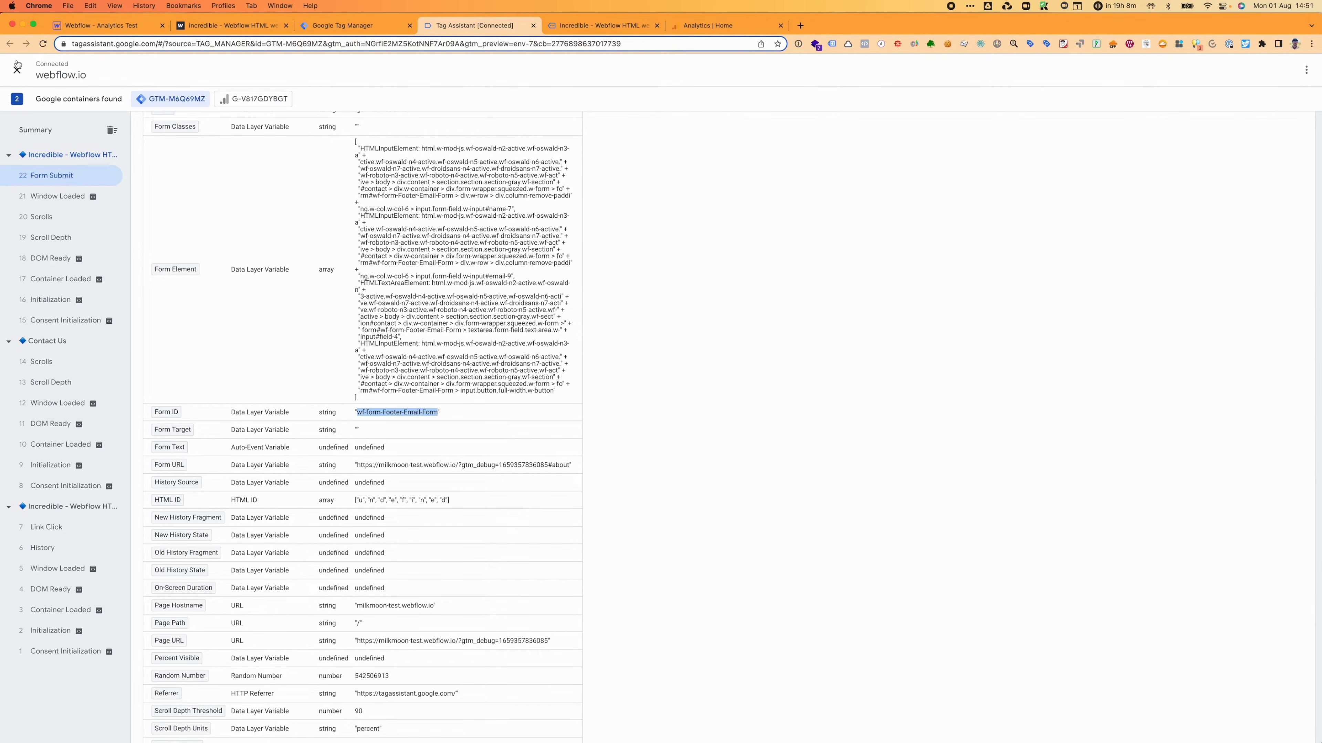
# Step: Close the old Tag Assistant and debug tabs, reload the live site, and reopen the Workspace overview
pyautogui.click(533, 25)
pyautogui.click(532, 26)
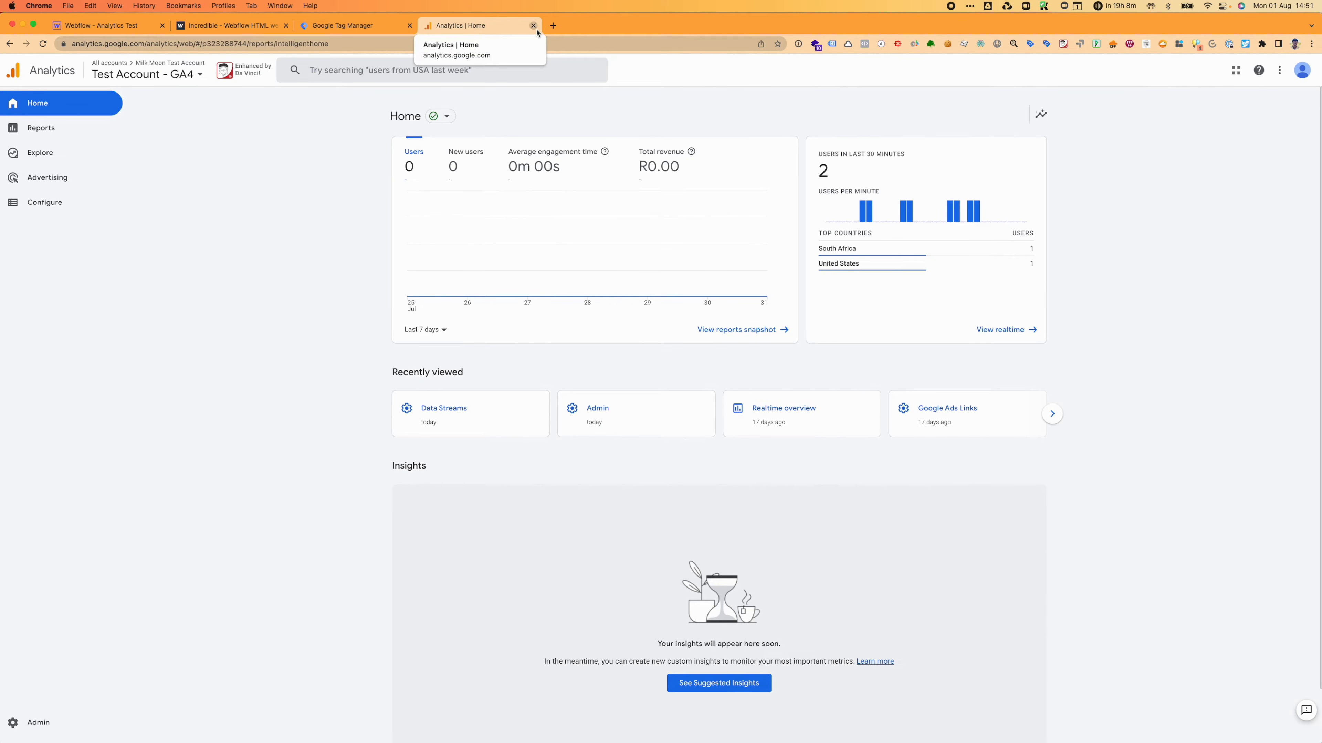
pyautogui.click(227, 29)
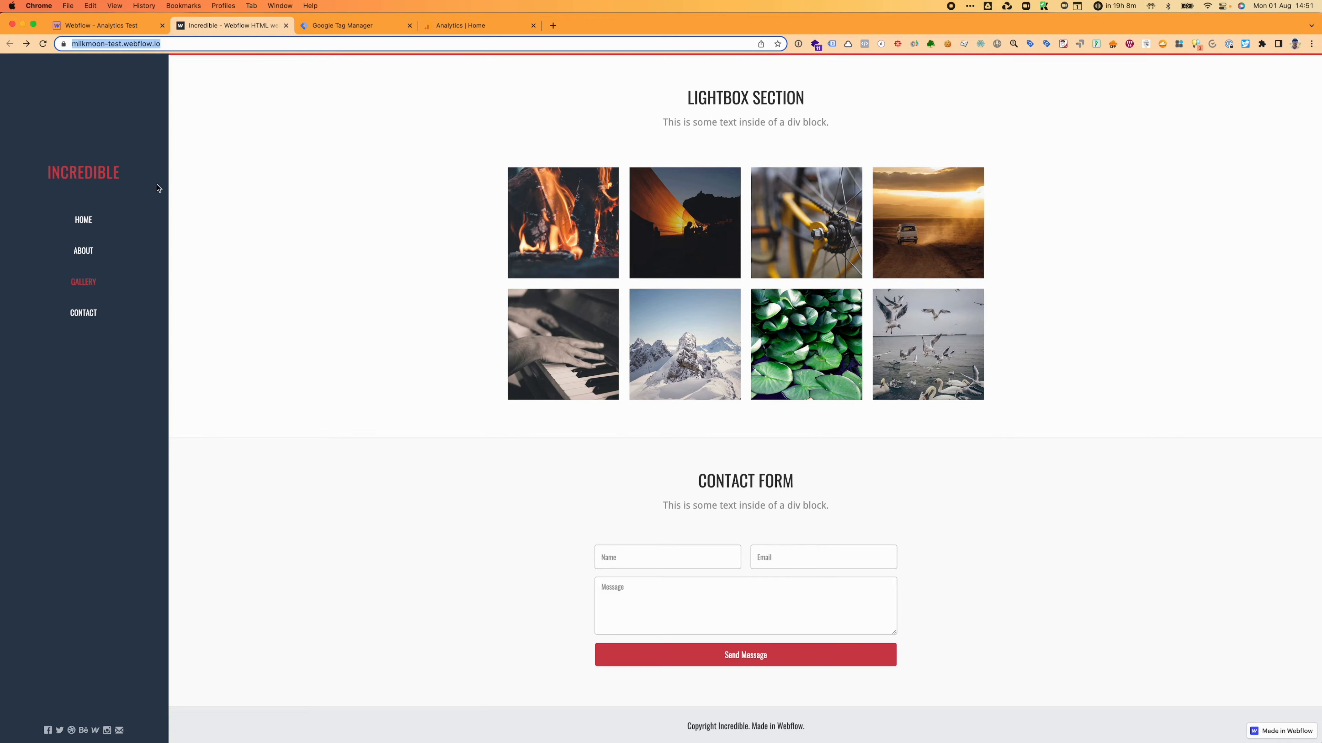
pyautogui.press('Return')
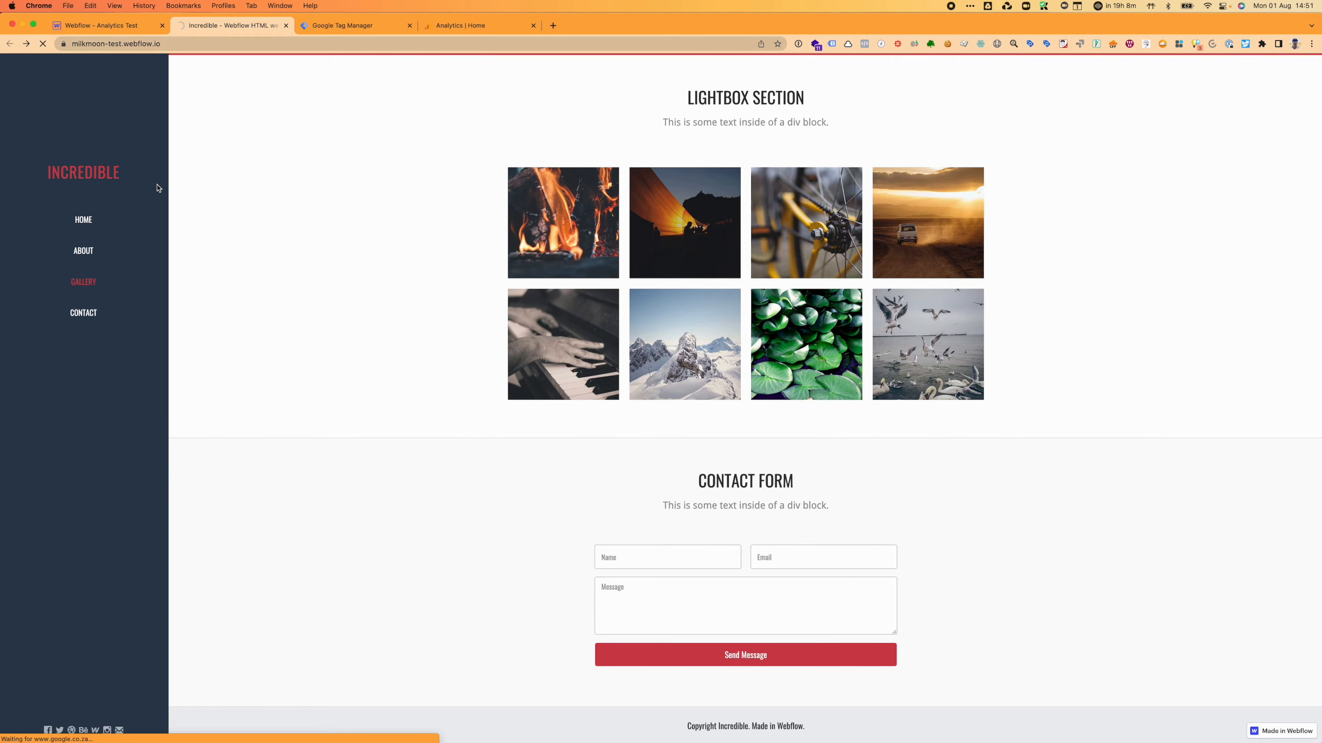
pyautogui.click(329, 26)
pyautogui.click(238, 26)
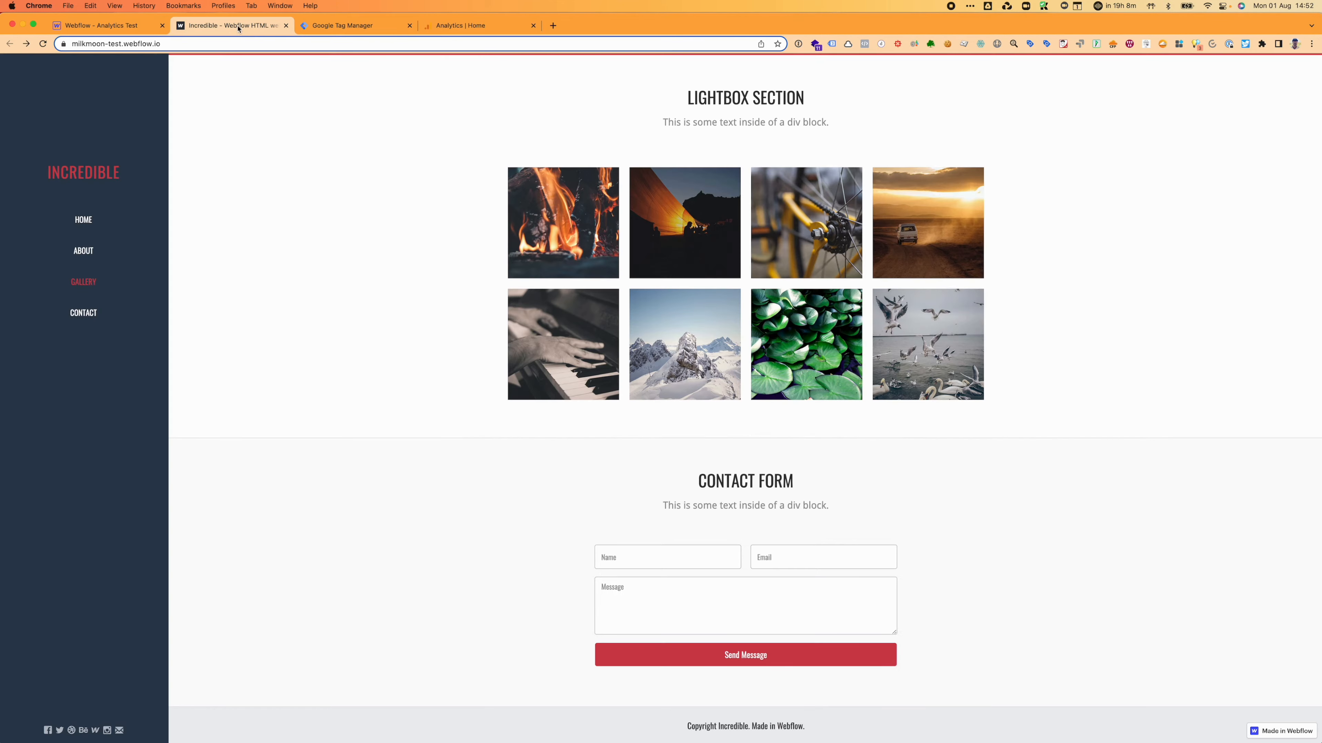
pyautogui.click(224, 38)
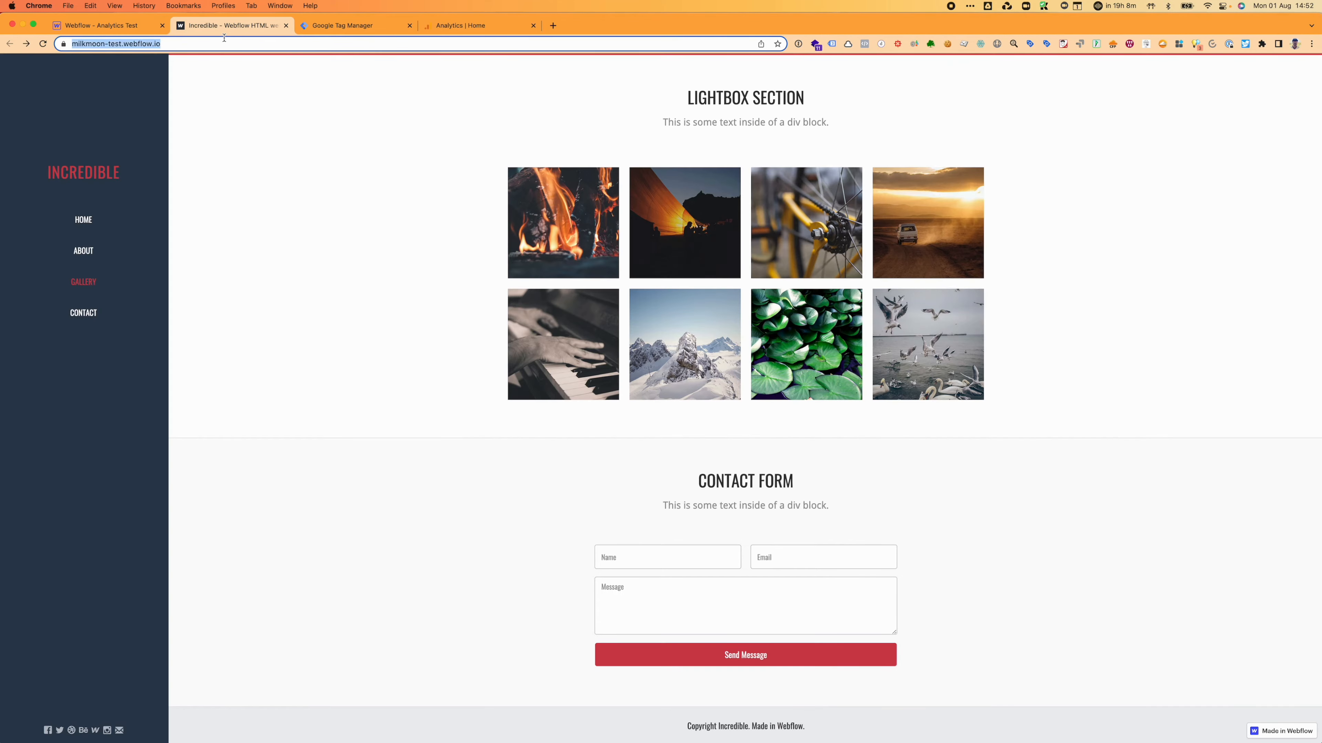
pyautogui.click(352, 27)
pyautogui.click(30, 99)
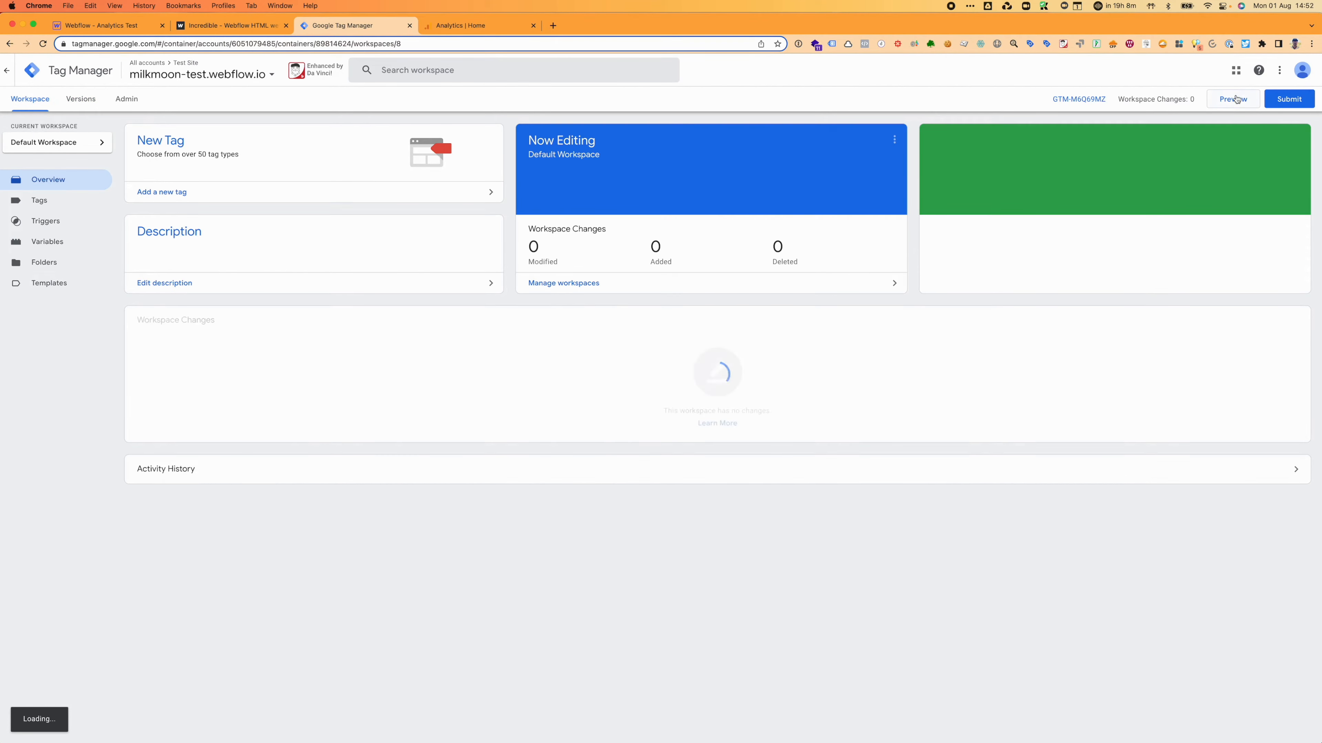
# Step: Connect a Preview session to milkmoon-test.webflow.io and go to its Contact Us page
pyautogui.click(1236, 100)
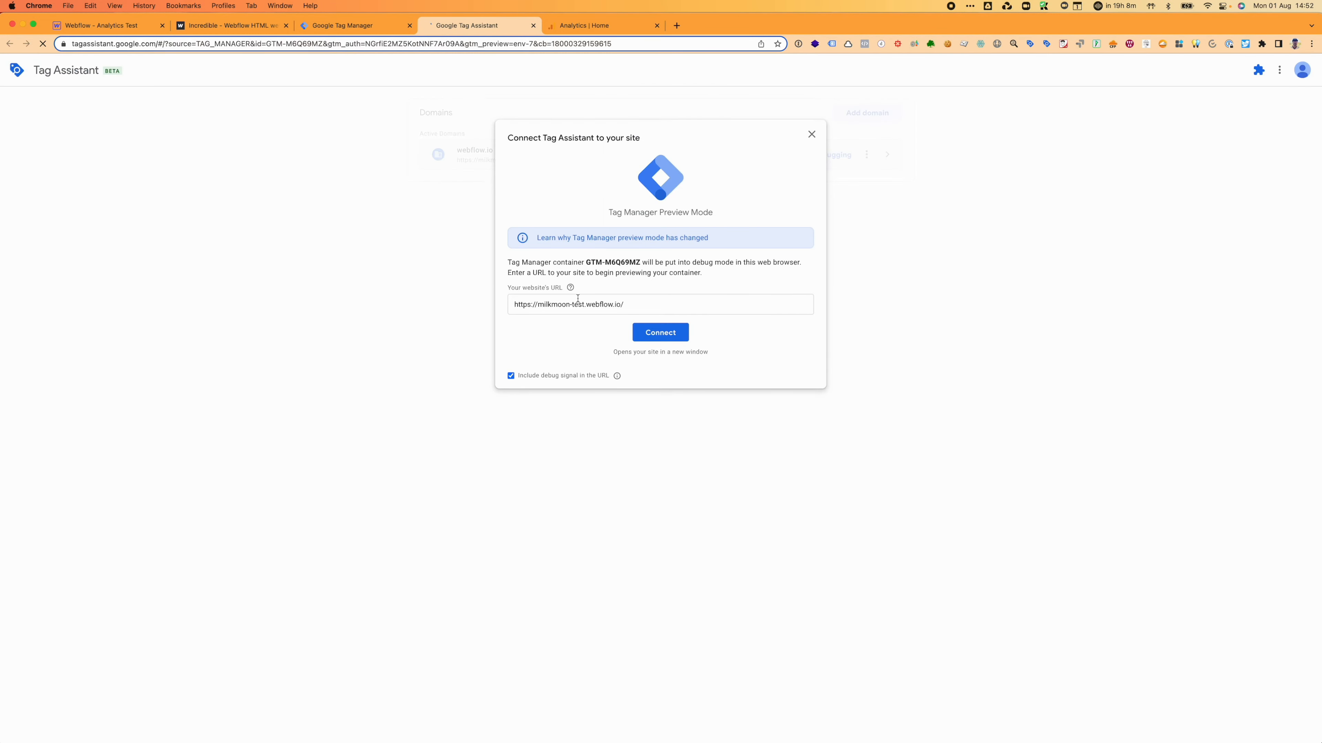
pyautogui.click(669, 334)
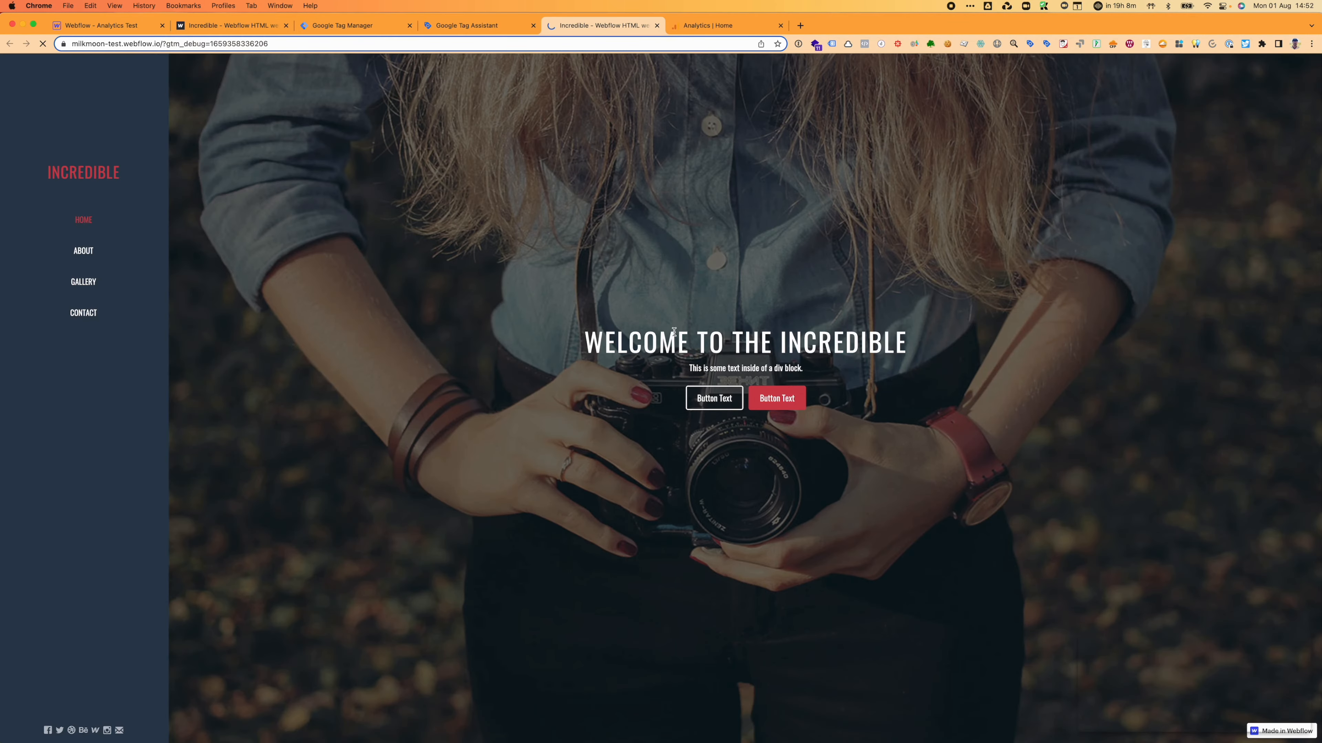
pyautogui.scroll(-15, 152, 374)
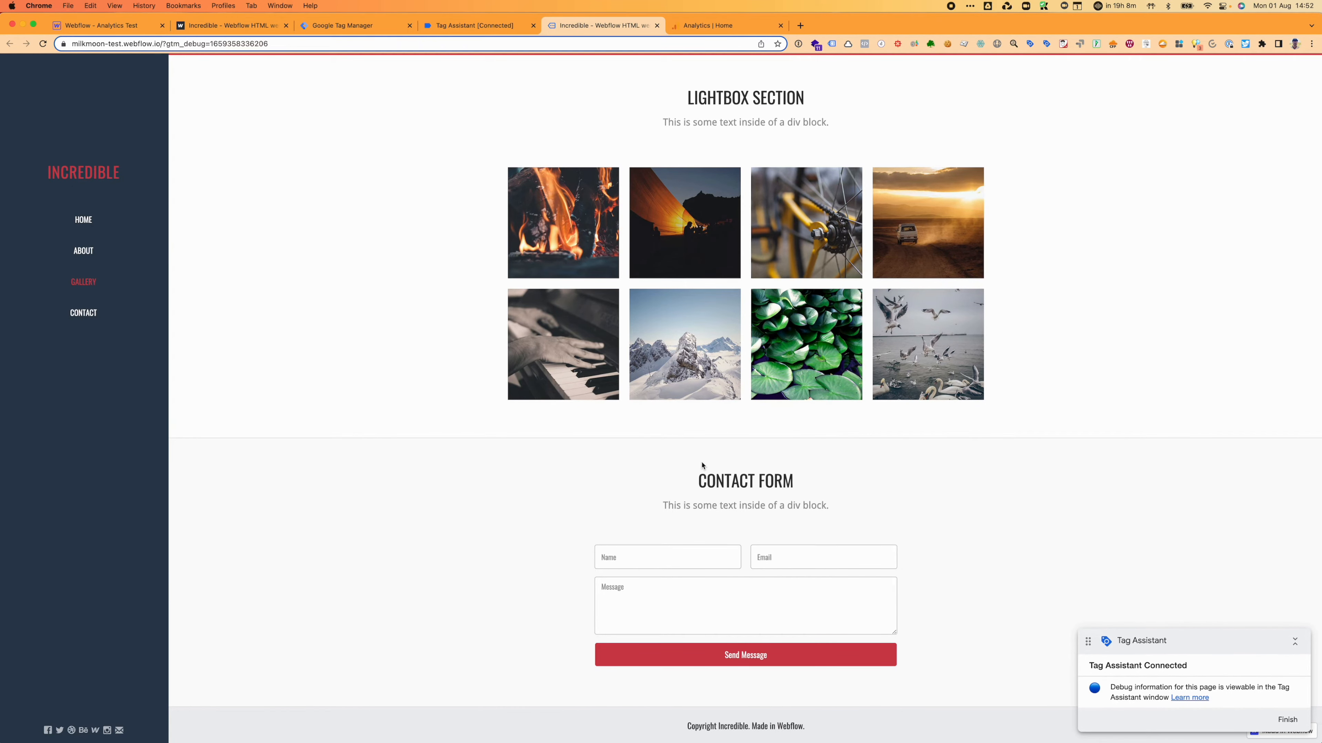
pyautogui.click(95, 315)
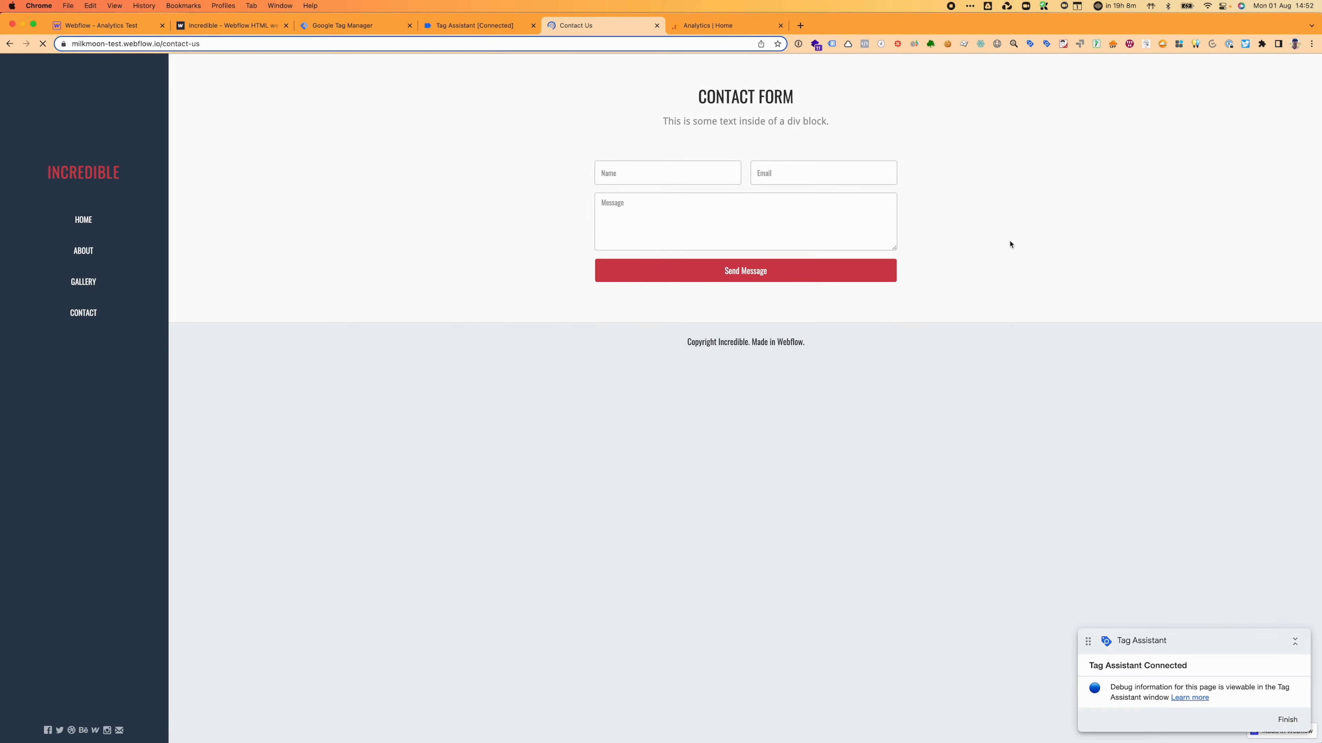
# Step: Fill the contact form with a test name, e-mail and message, and send it
pyautogui.click(722, 172)
pyautogui.write('JAkes')
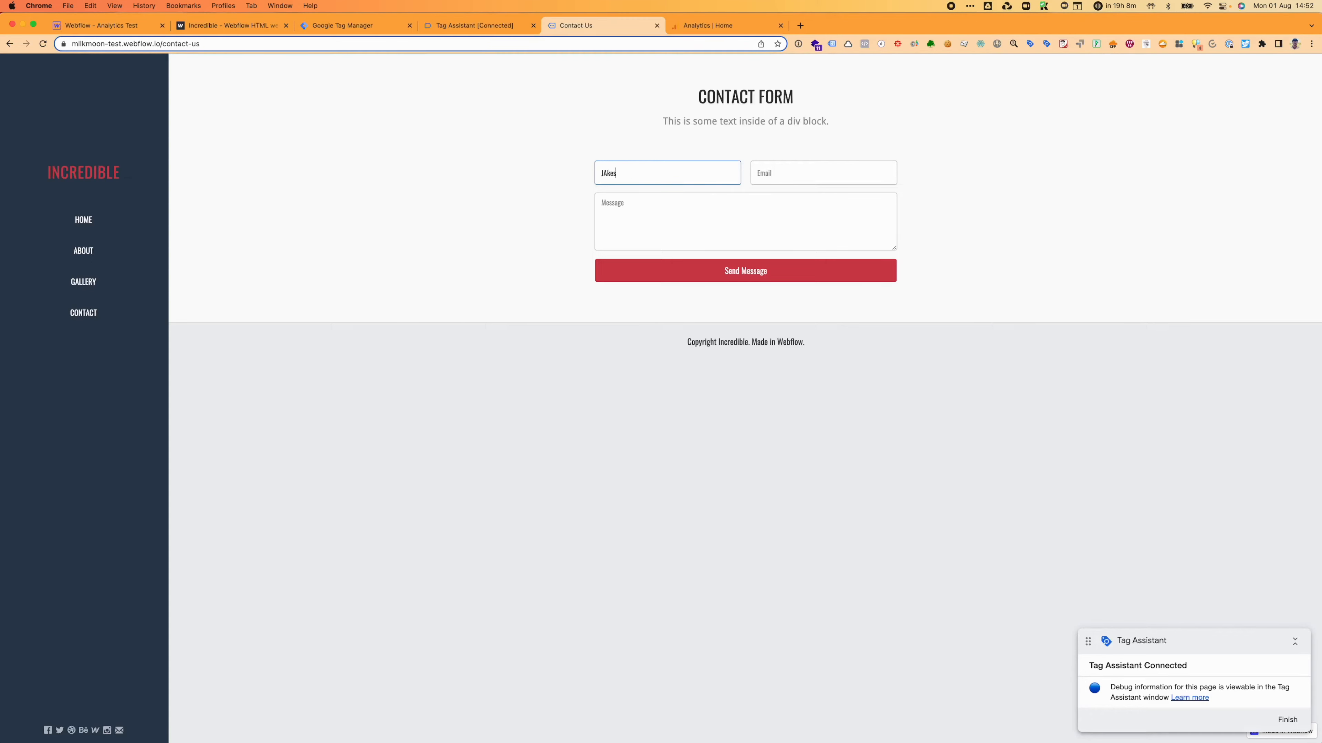
pyautogui.press('Tab')
pyautogui.write('jake')
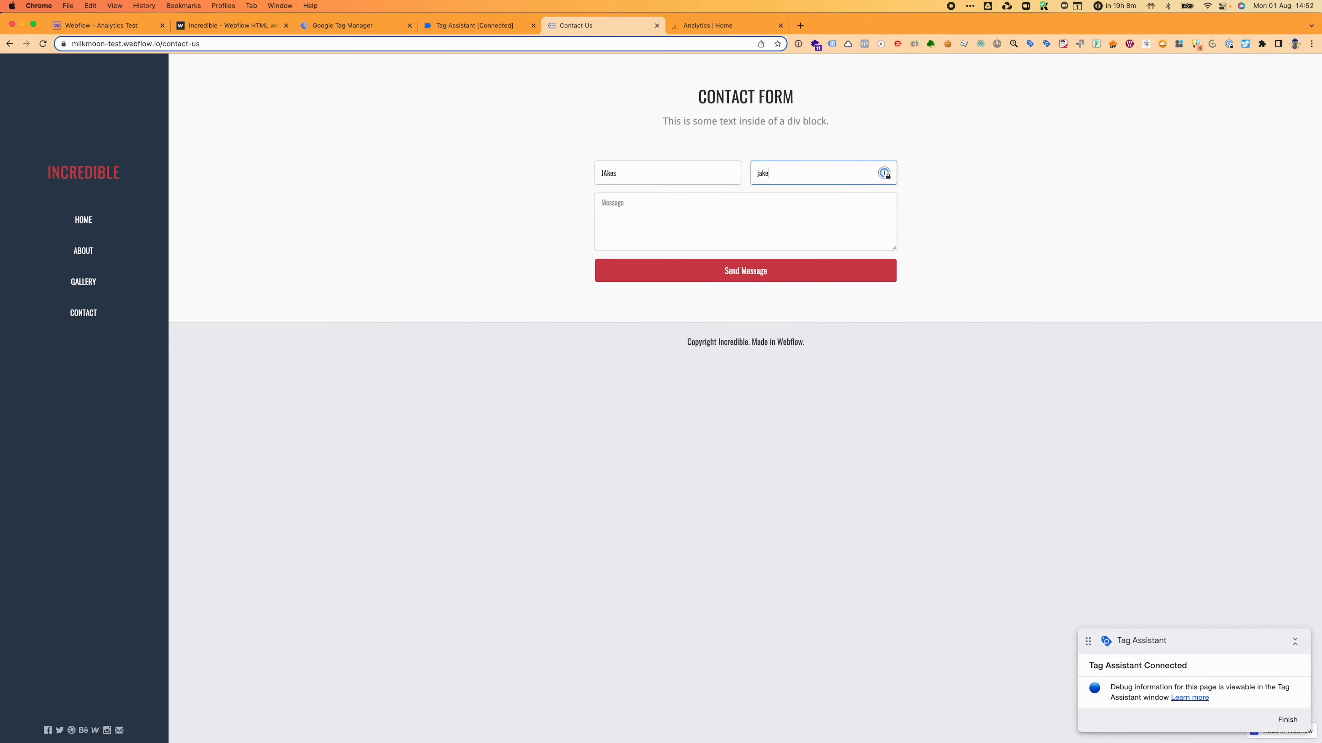
pyautogui.write('s@test.com')
pyautogui.press('Tab')
pyautogui.write('sardfgadf')
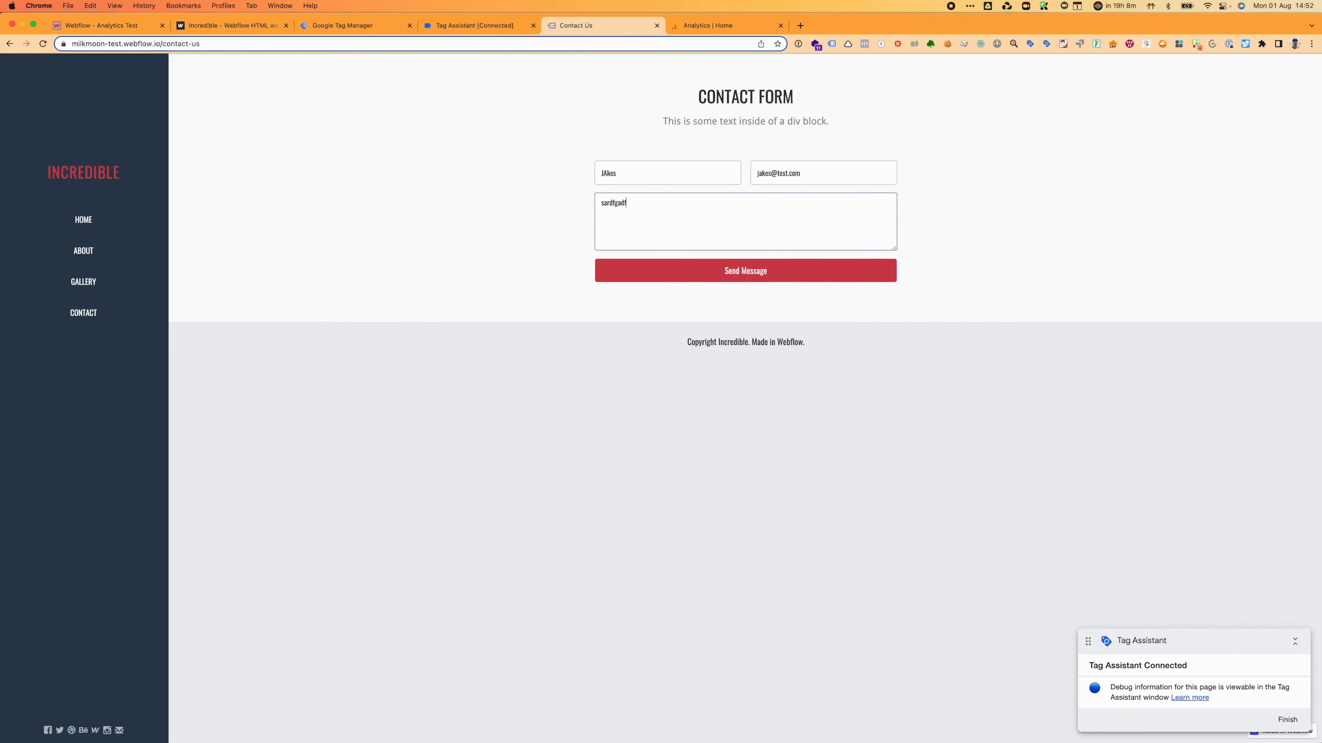
pyautogui.click(764, 276)
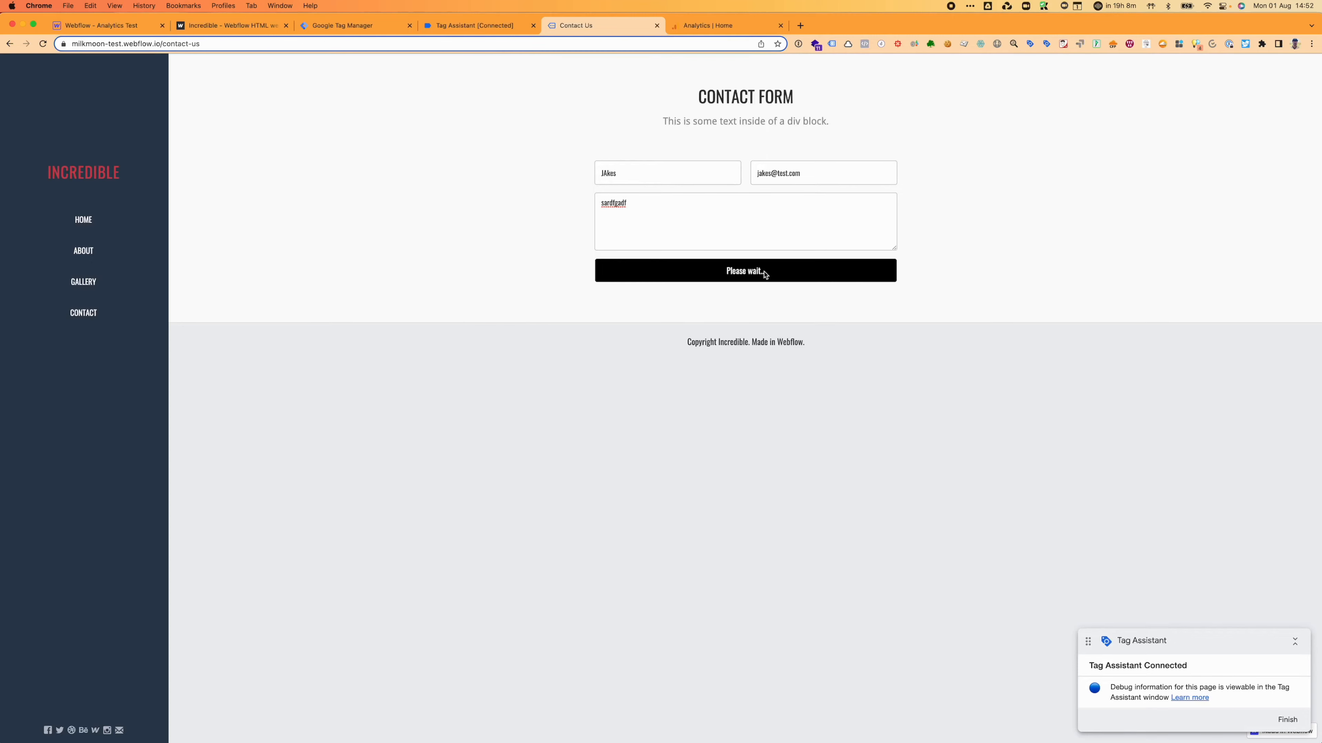
pyautogui.click(471, 26)
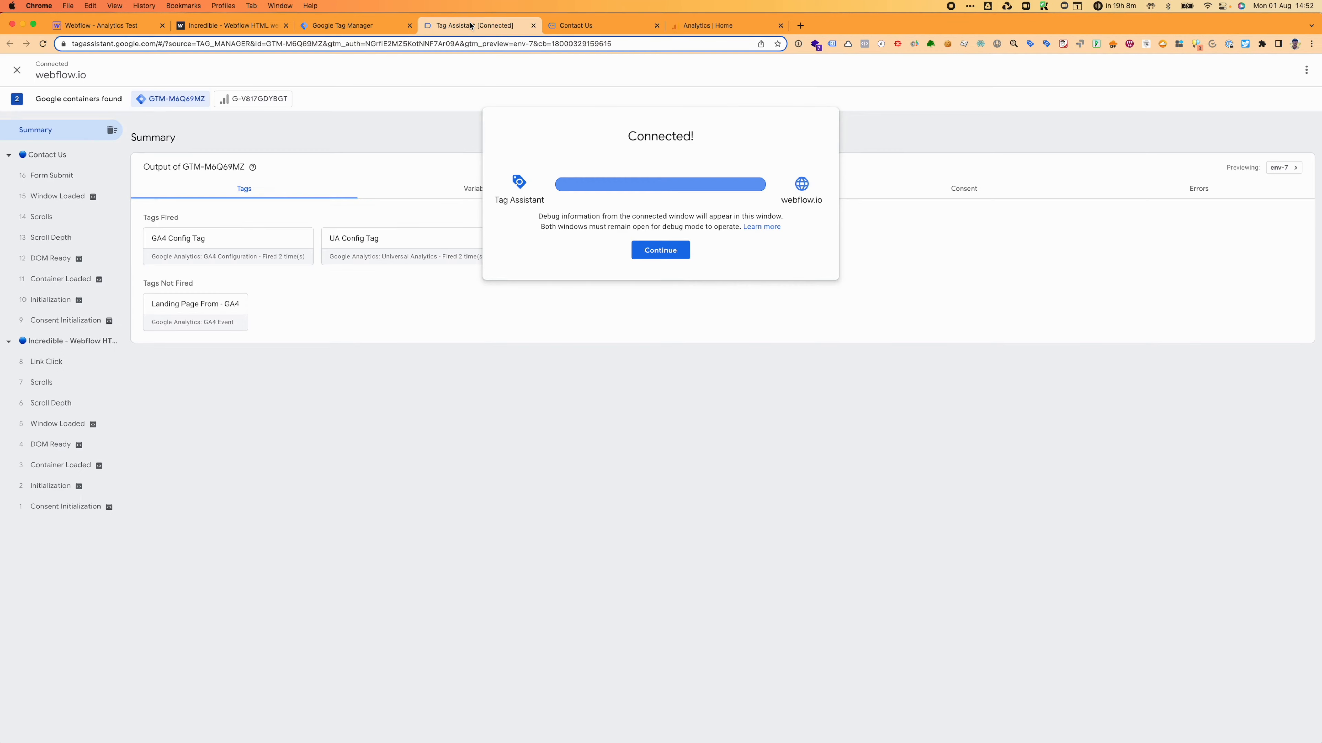
# Step: Read the Form ID wf-form-Contact-Page-From from the Contact Us Form Submit event's variables, then return to Tag Manager
pyautogui.click(677, 253)
pyautogui.click(56, 176)
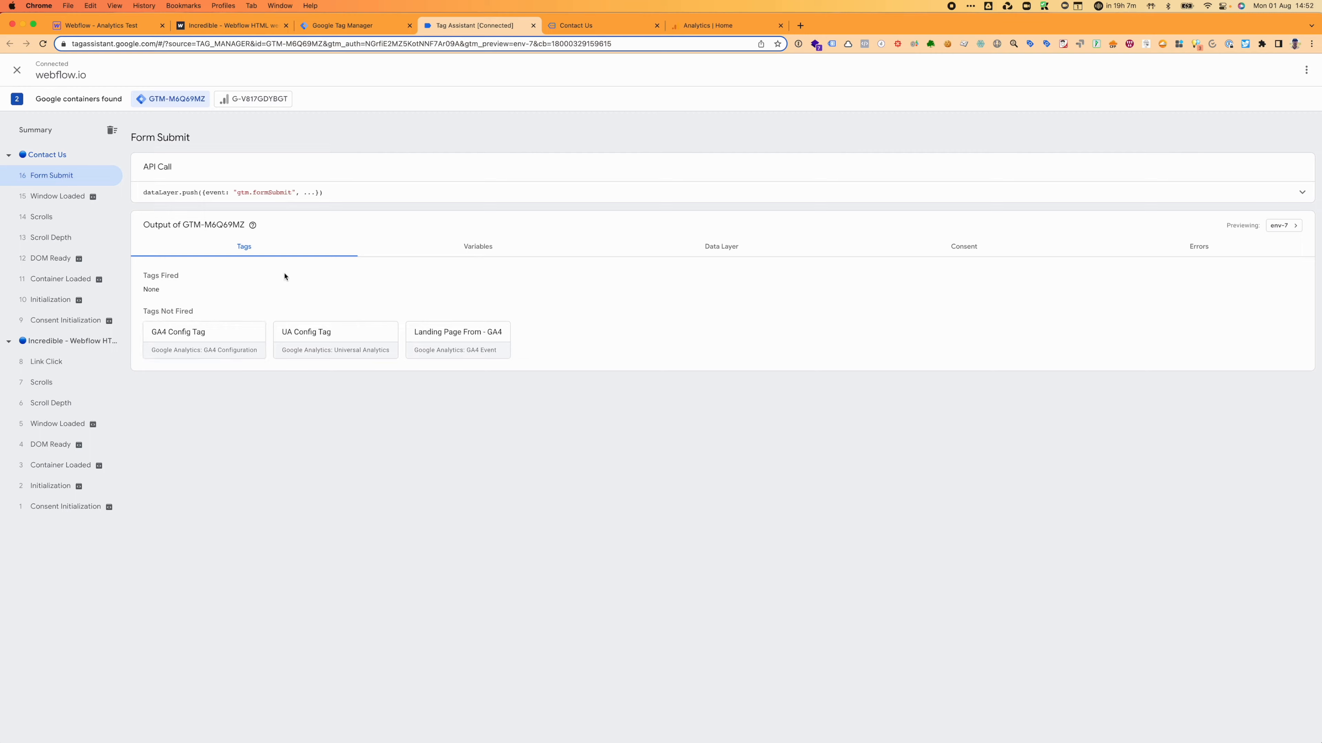
pyautogui.click(484, 248)
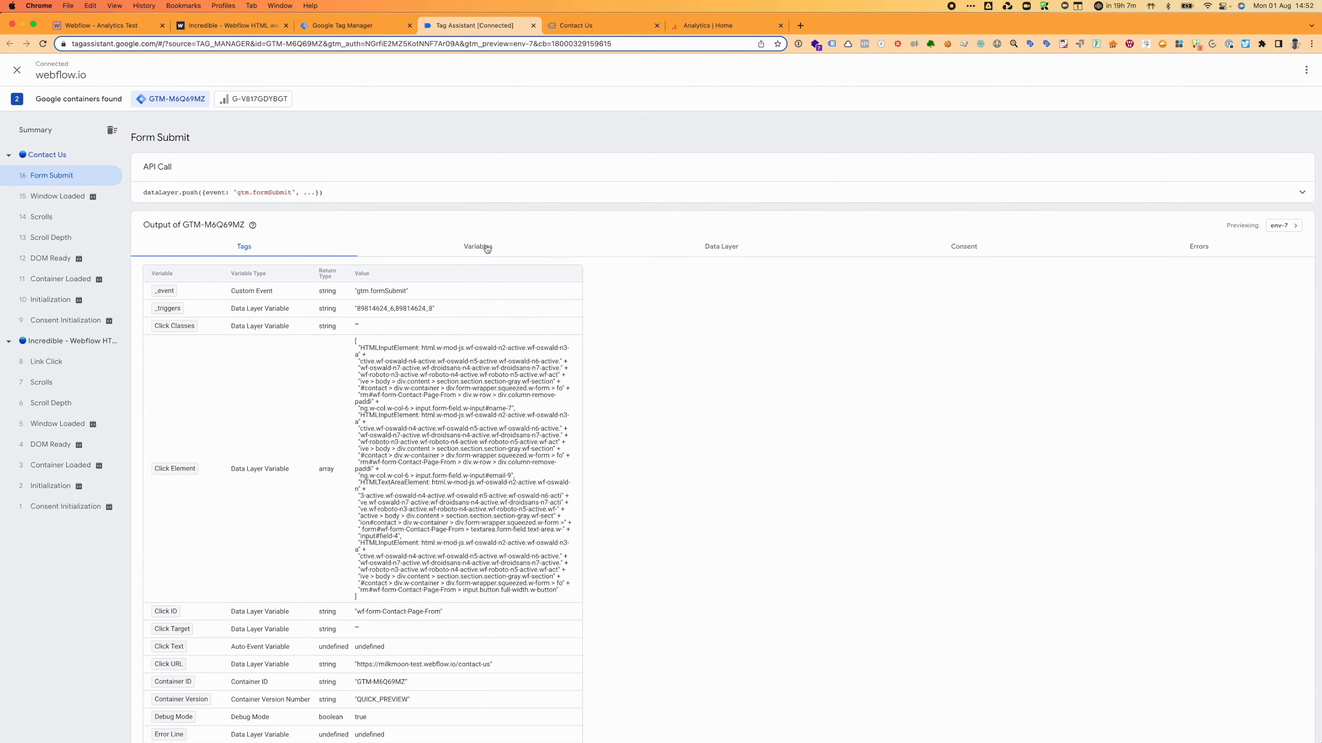
pyautogui.scroll(-5, 473, 548)
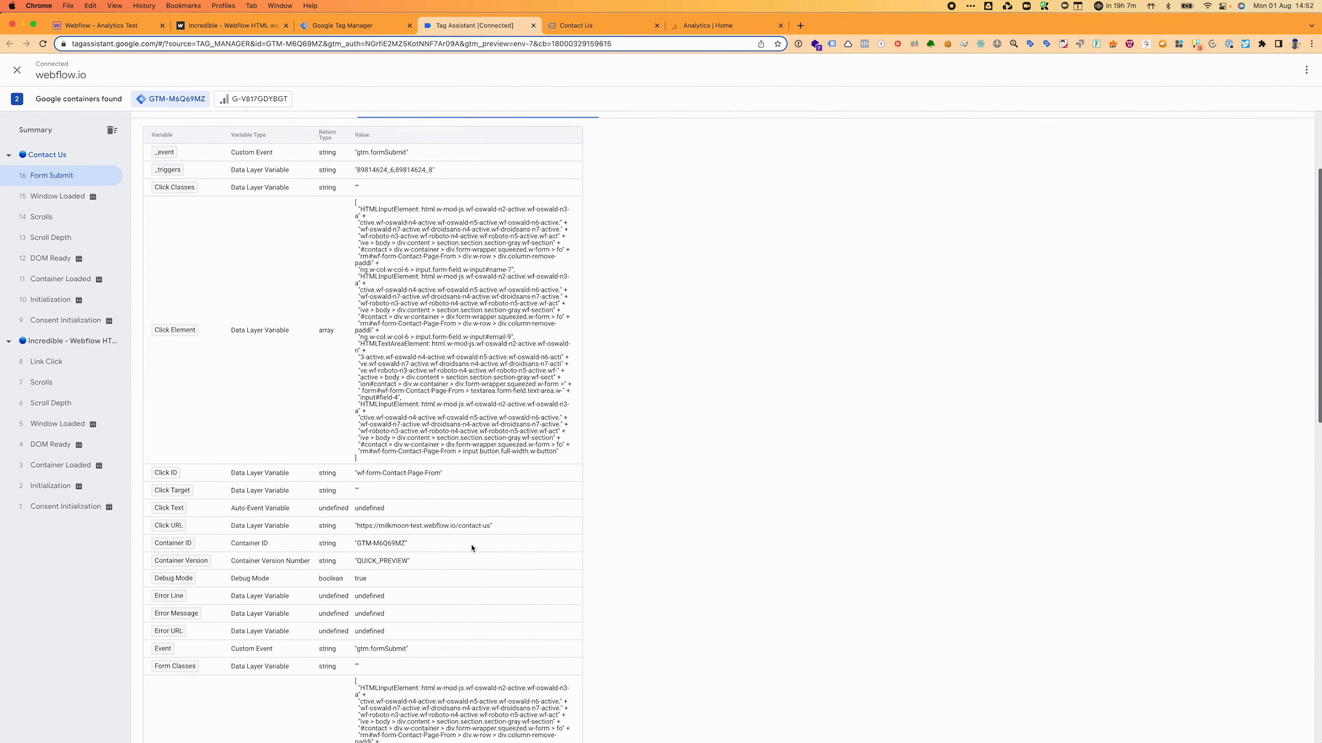
pyautogui.moveTo(443, 405); pyautogui.dragTo(337, 407)
pyautogui.scroll(-15, 335, 412)
pyautogui.scroll(2, 338, 413)
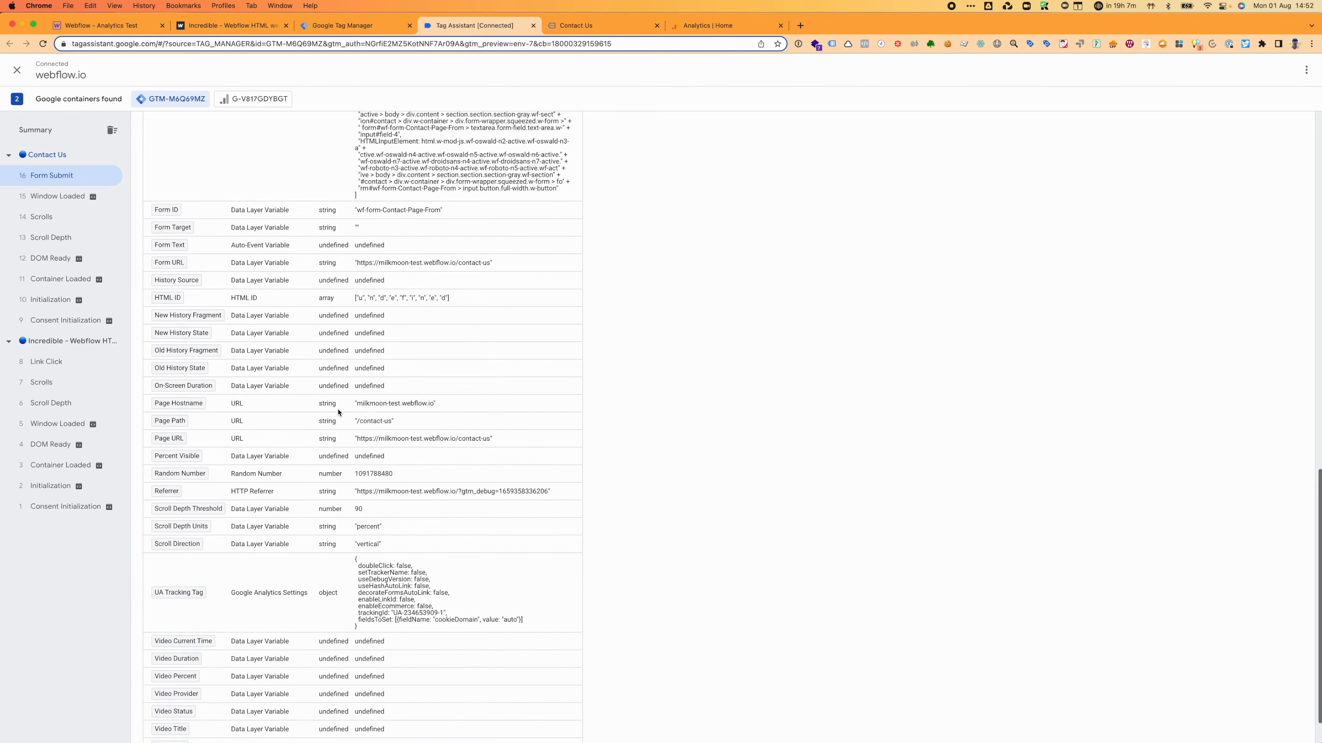
pyautogui.moveTo(458, 211); pyautogui.dragTo(326, 213)
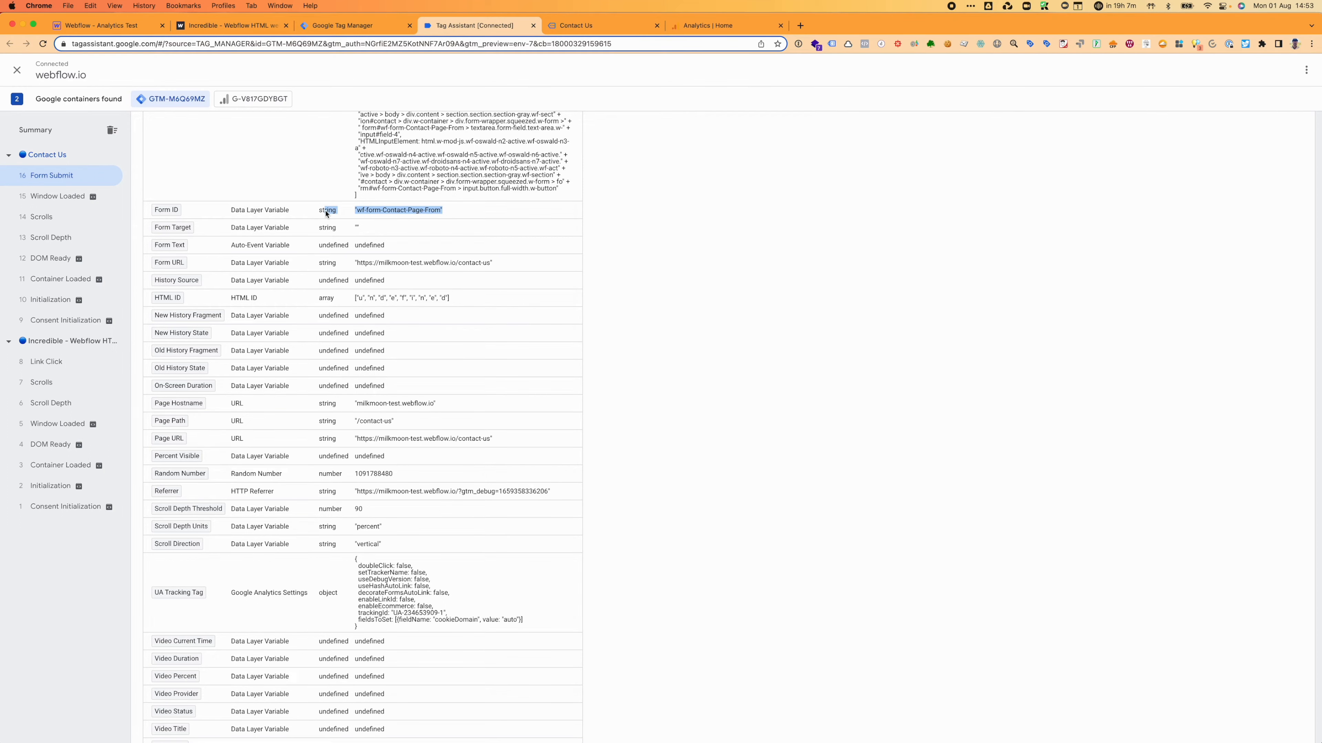
pyautogui.click(344, 27)
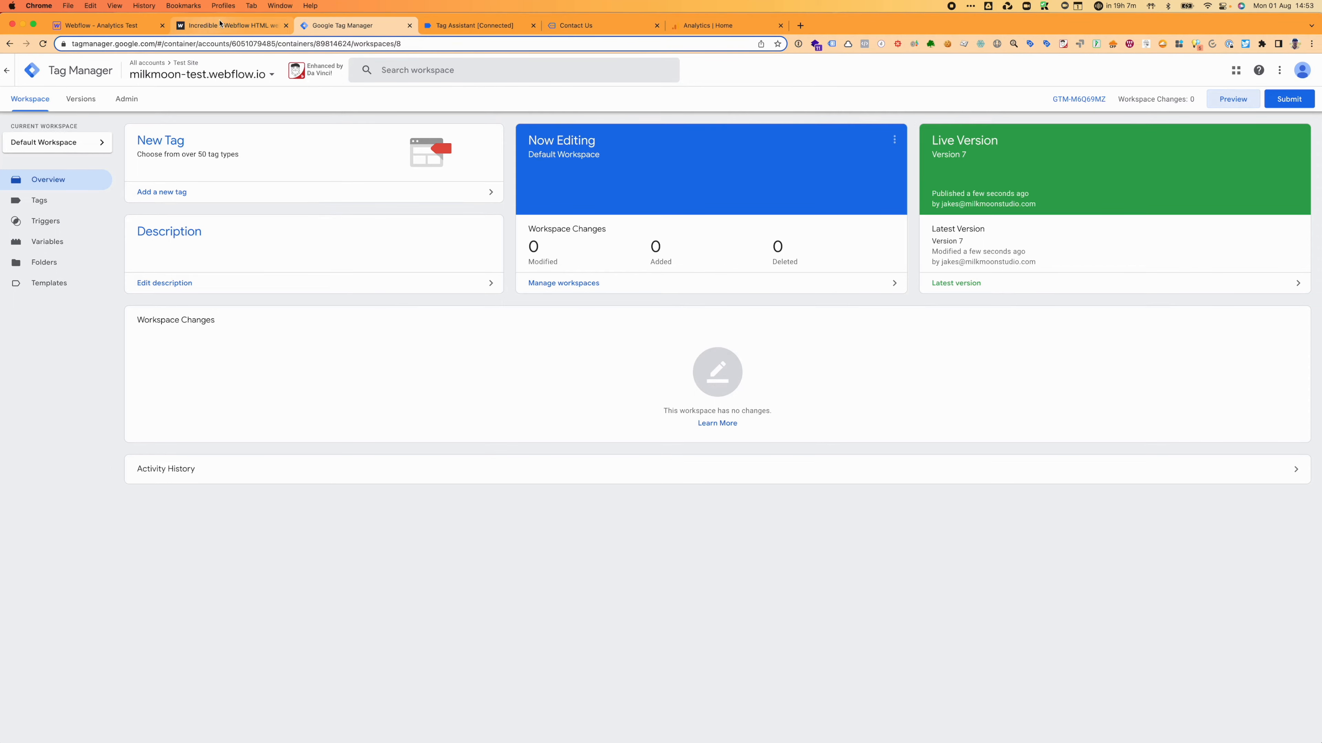
# Step: Load the site's home page by trimming the contact page address back to the root
pyautogui.click(572, 25)
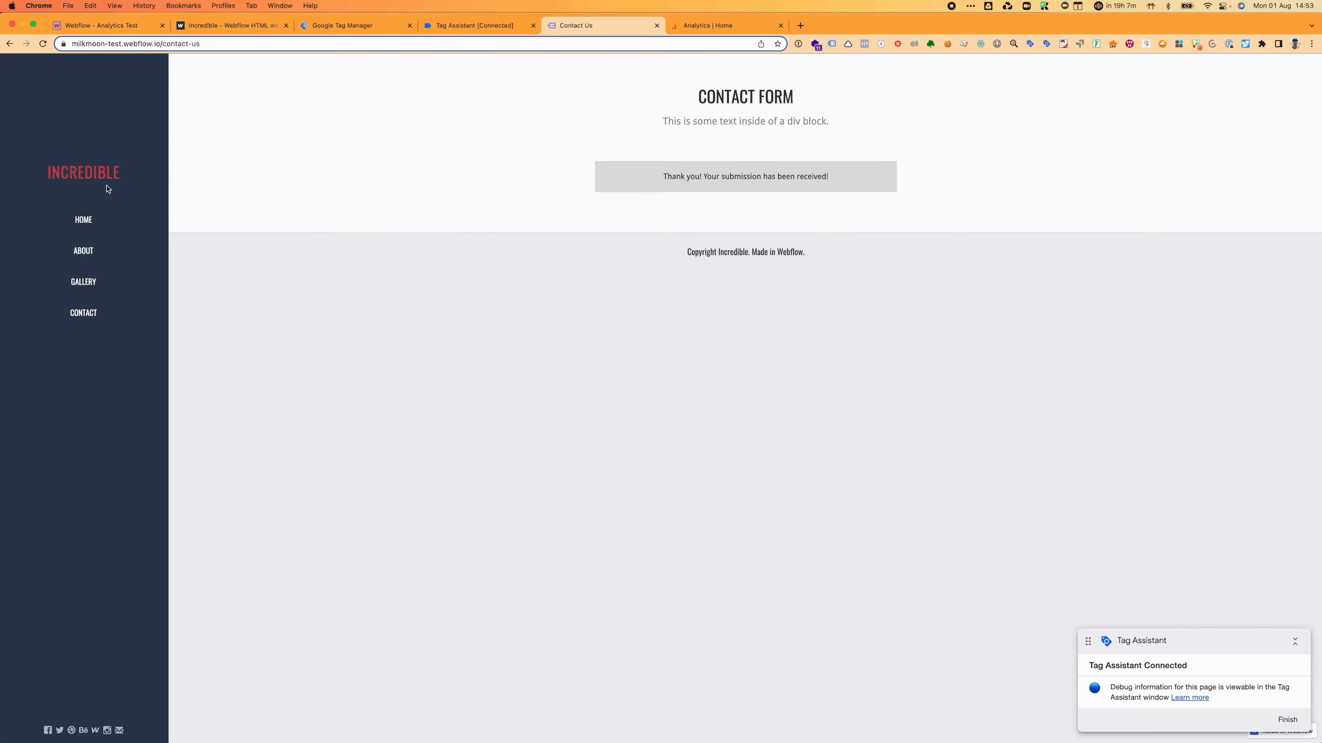
pyautogui.click(161, 45)
pyautogui.hotkey('alt', 'Return')
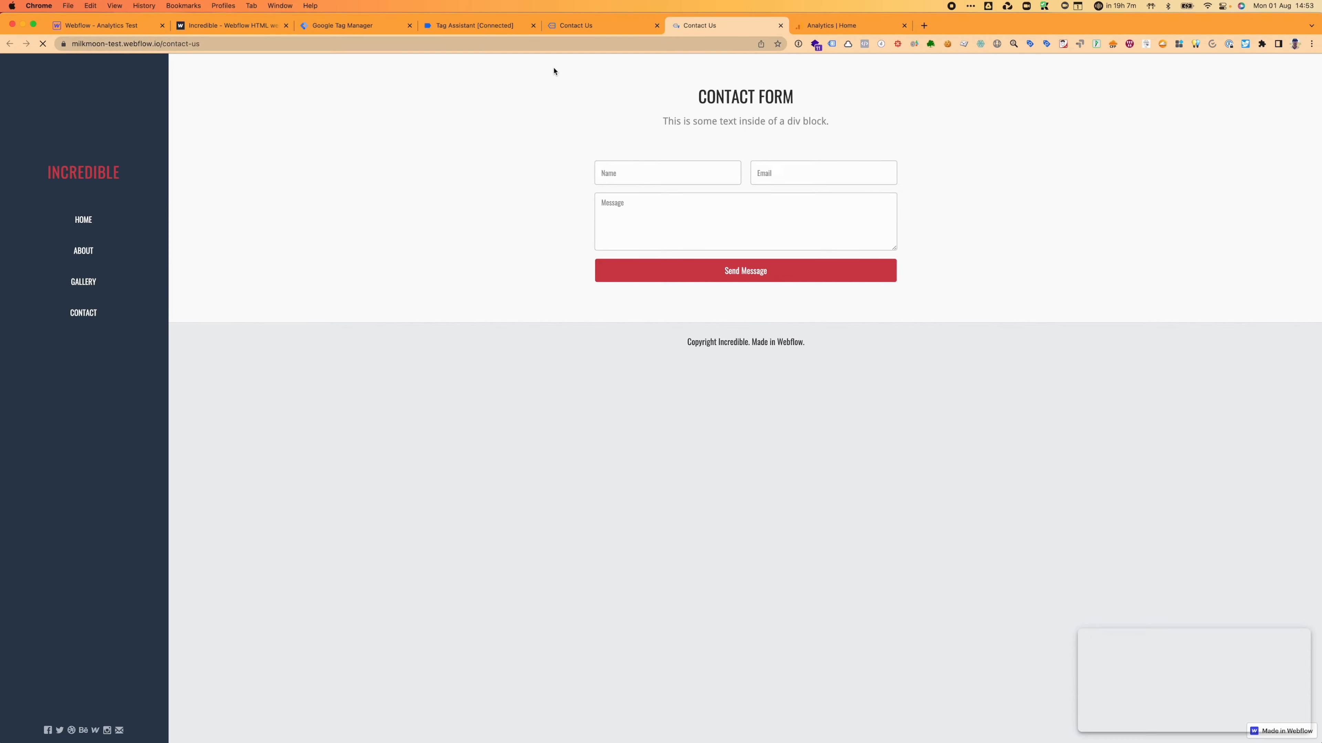
pyautogui.click(781, 25)
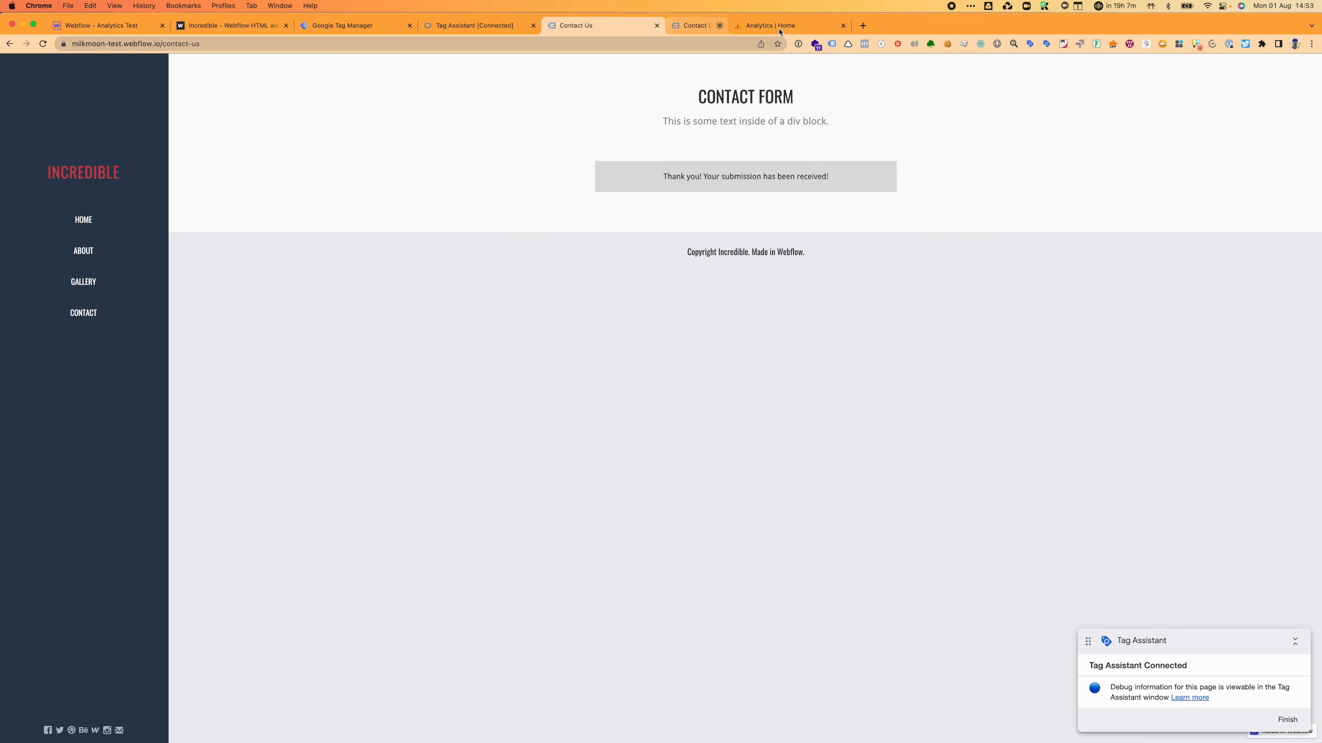
pyautogui.click(208, 45)
pyautogui.click(209, 46)
pyautogui.press('BackSpace')
pyautogui.press('BackSpace')
pyautogui.press('BackSpace')
pyautogui.press('BackSpace')
pyautogui.press('BackSpace')
pyautogui.press('BackSpace')
pyautogui.press('BackSpace')
pyautogui.press('BackSpace')
pyautogui.press('BackSpace')
pyautogui.press('BackSpace')
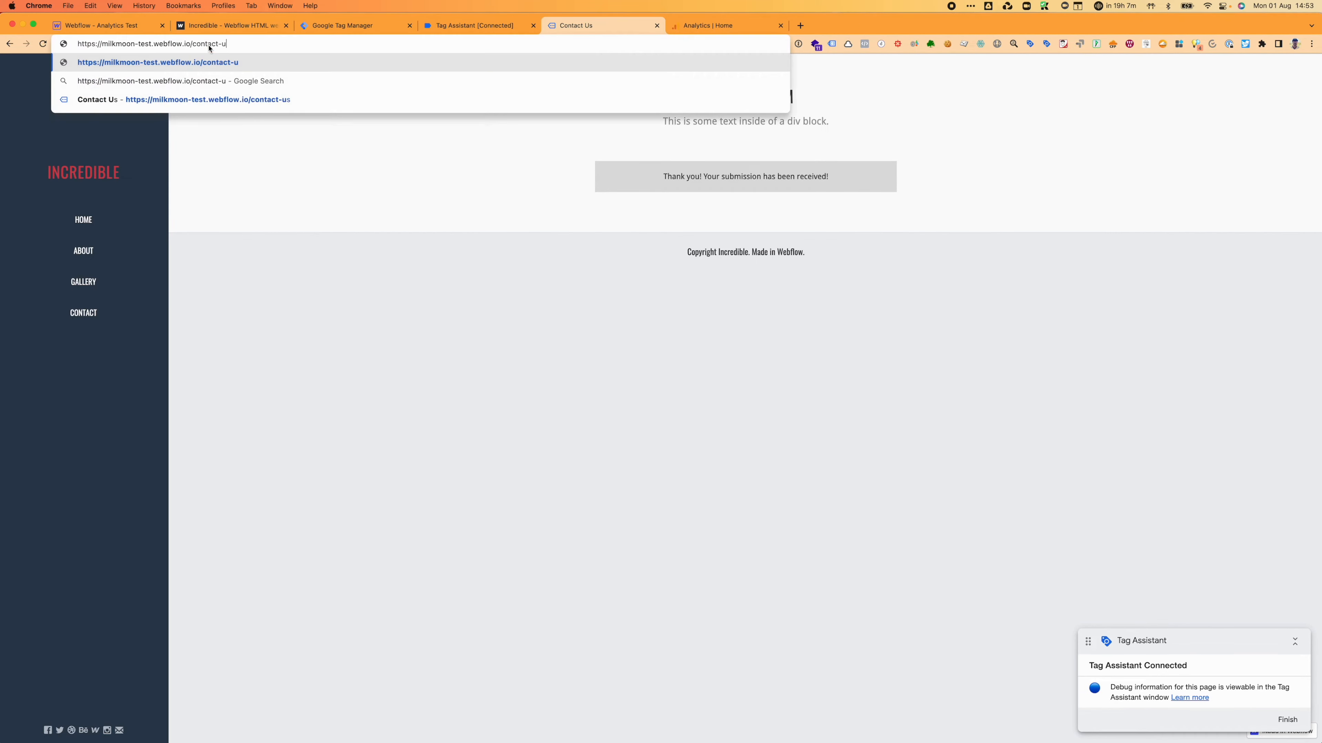
pyautogui.press('Return')
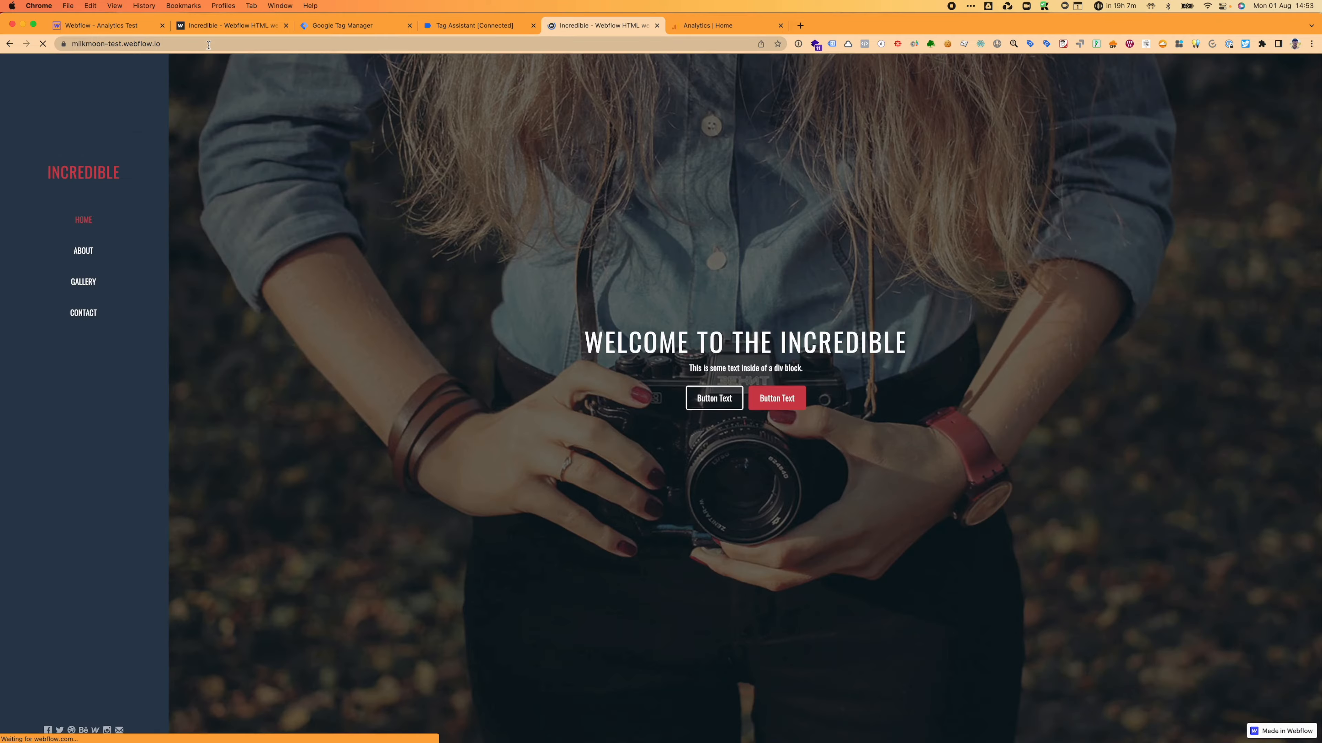
pyautogui.scroll(-20, 436, 396)
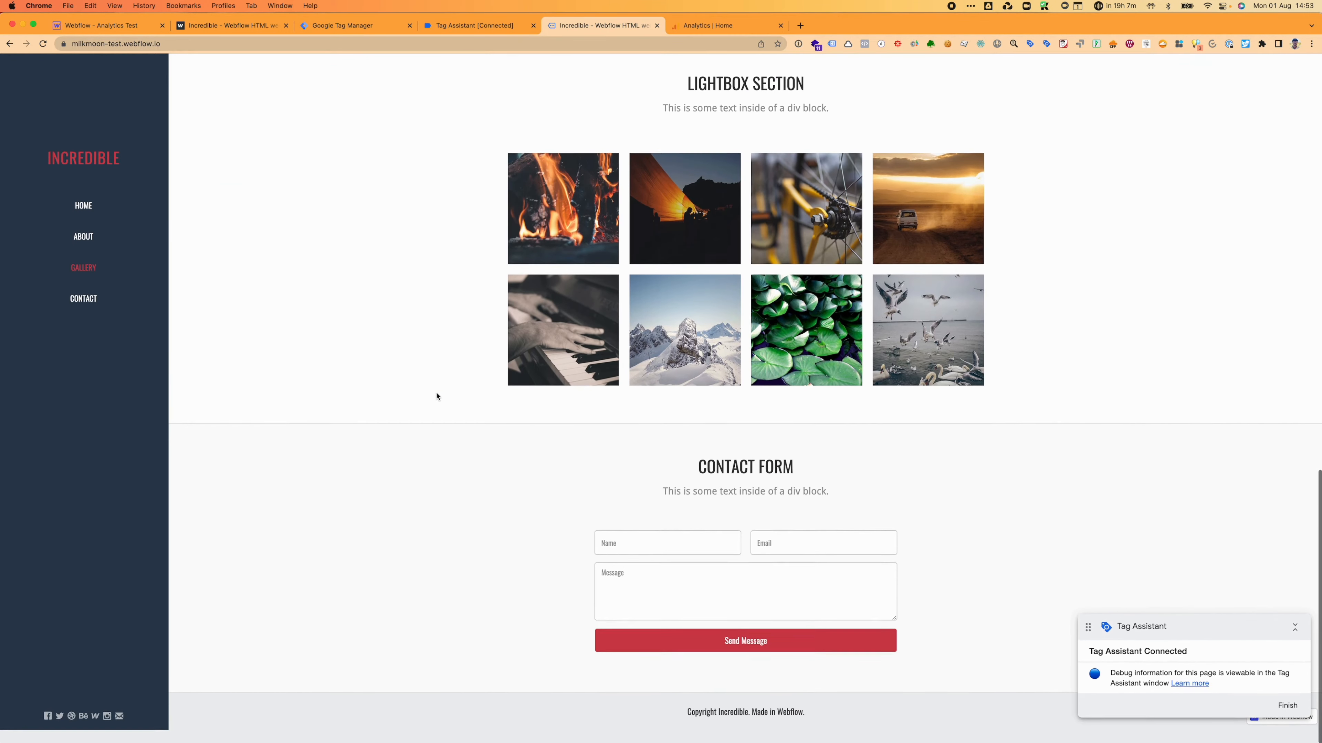
# Step: Fill the home page contact form with a test name, e-mail and message, and send it
pyautogui.click(682, 553)
pyautogui.write('Je')
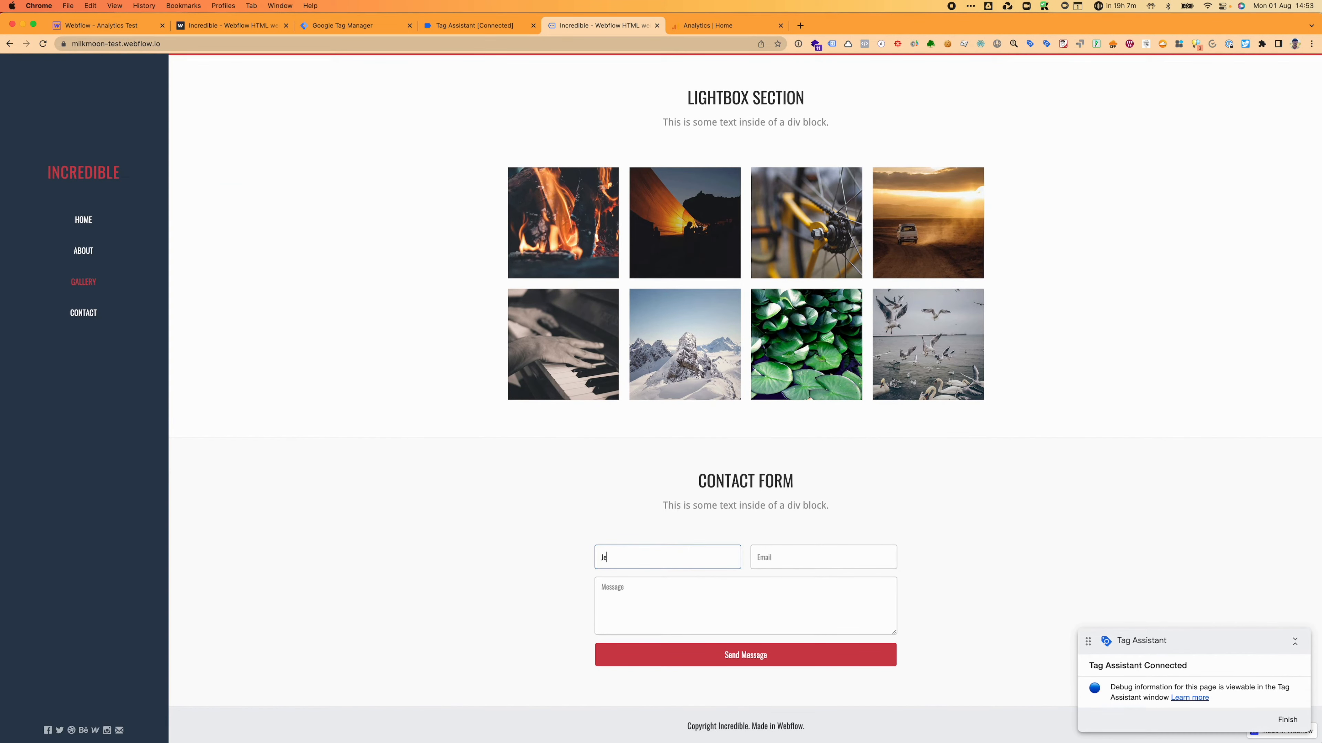
pyautogui.write('akes')
pyautogui.press('Tab')
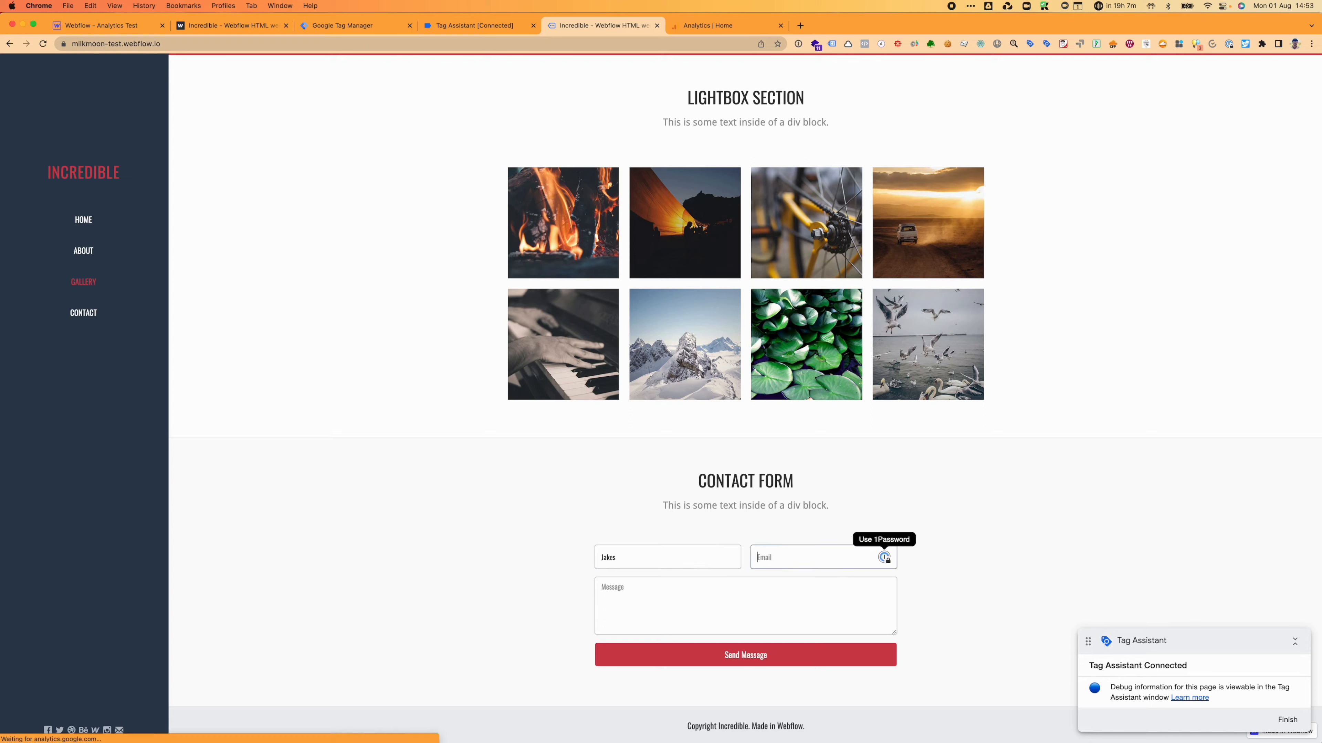
pyautogui.write('jakes@test.com')
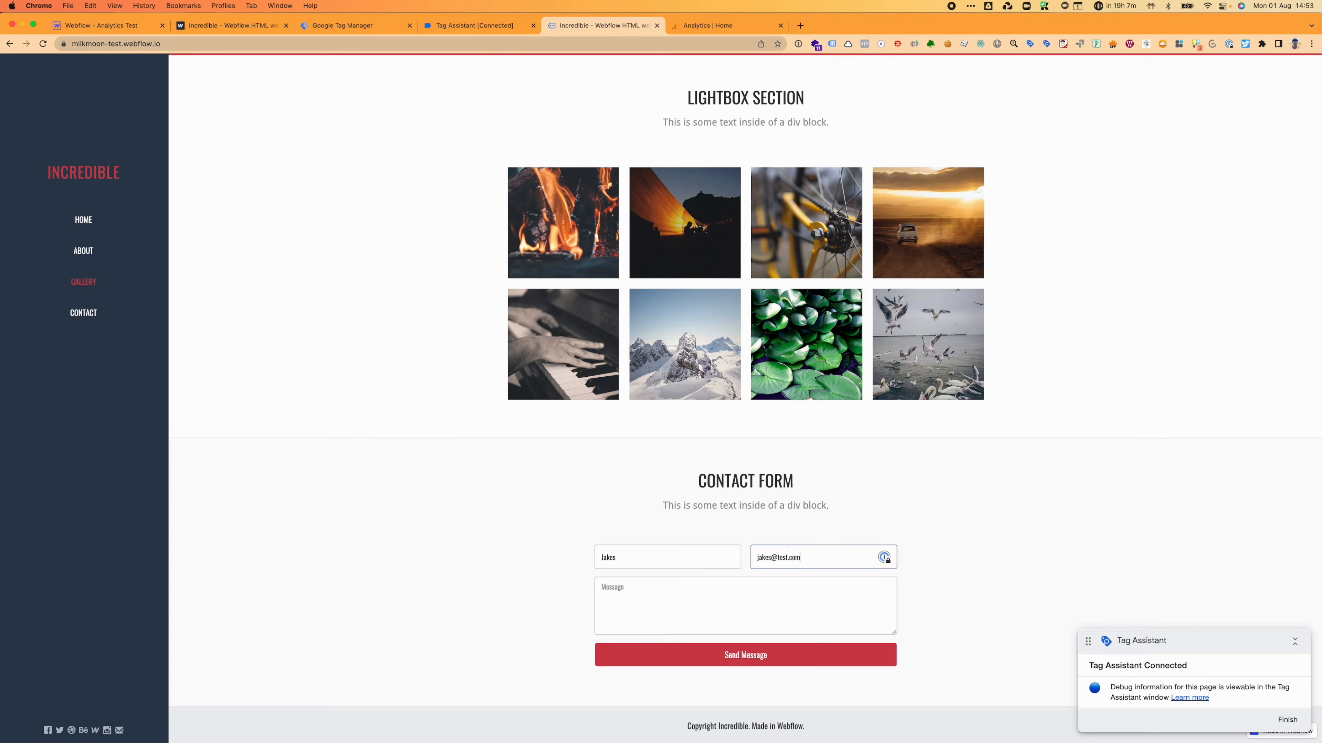
pyautogui.press('Tab')
pyautogui.write('c`vddfbgadfb')
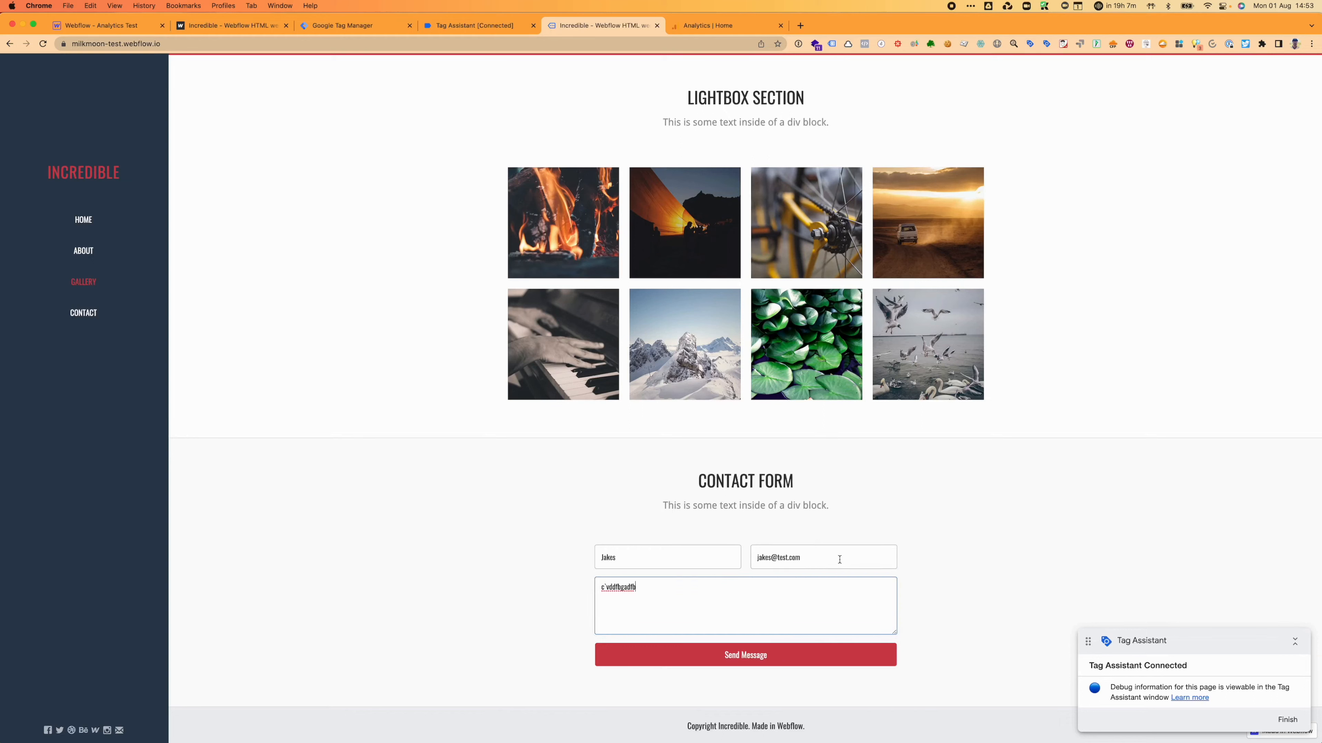
pyautogui.moveTo(839, 557); pyautogui.dragTo(778, 559)
pyautogui.write('milkmoons')
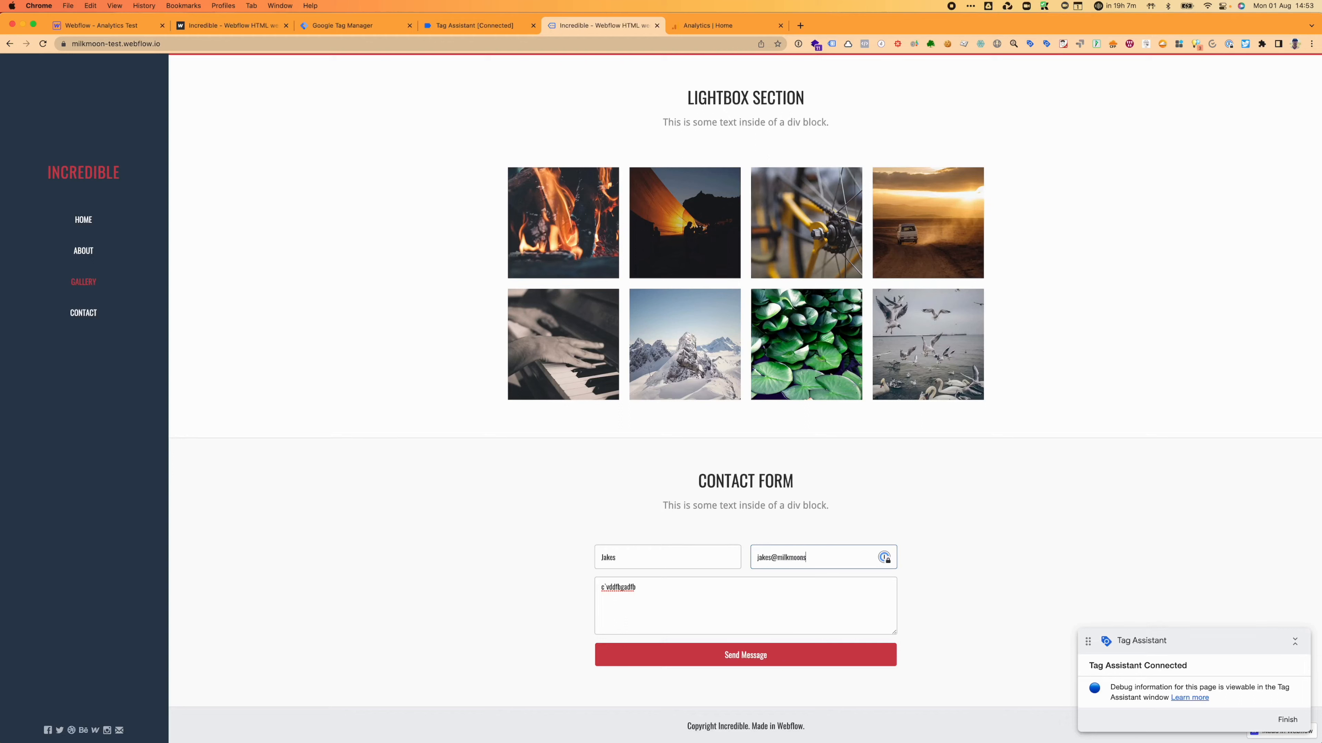
pyautogui.write('tudio.com')
pyautogui.click(733, 657)
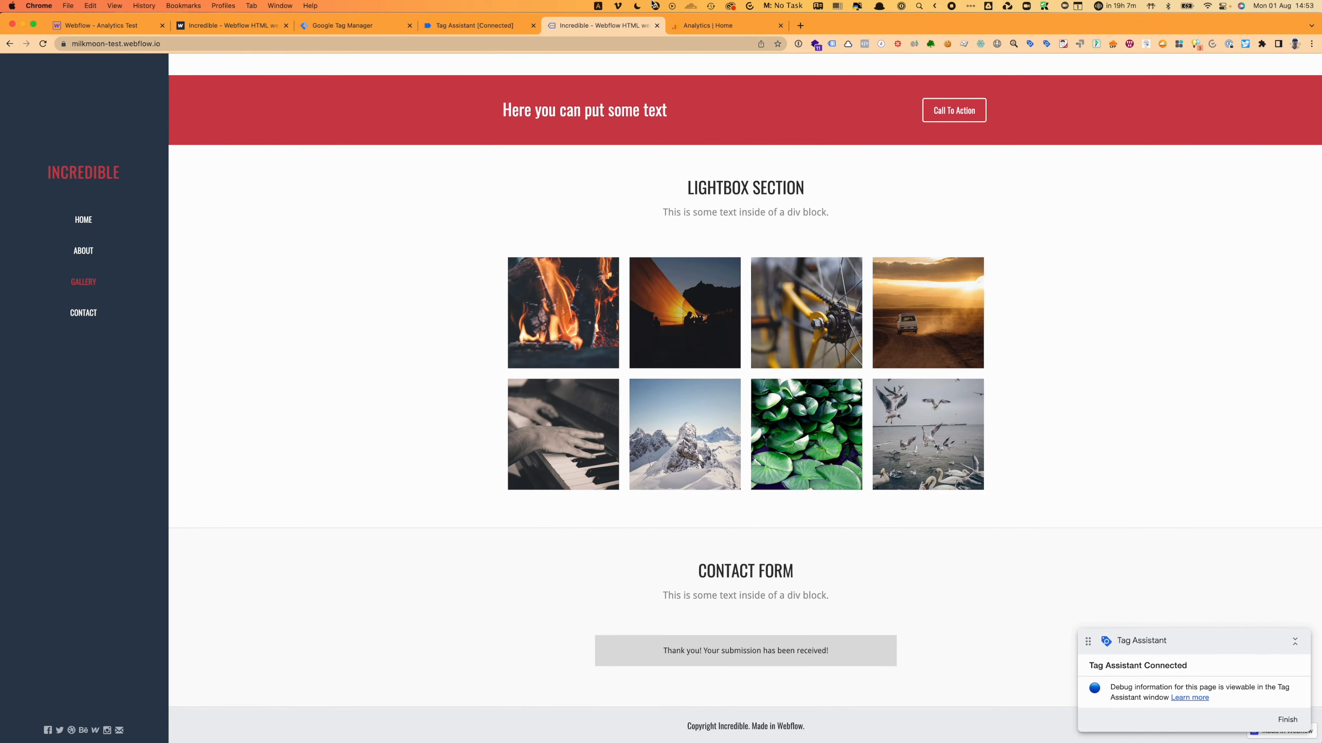
# Step: Open Form Submit event 31 and check the form ID the Landing Page From - GA4 tag's trigger matched
pyautogui.click(490, 30)
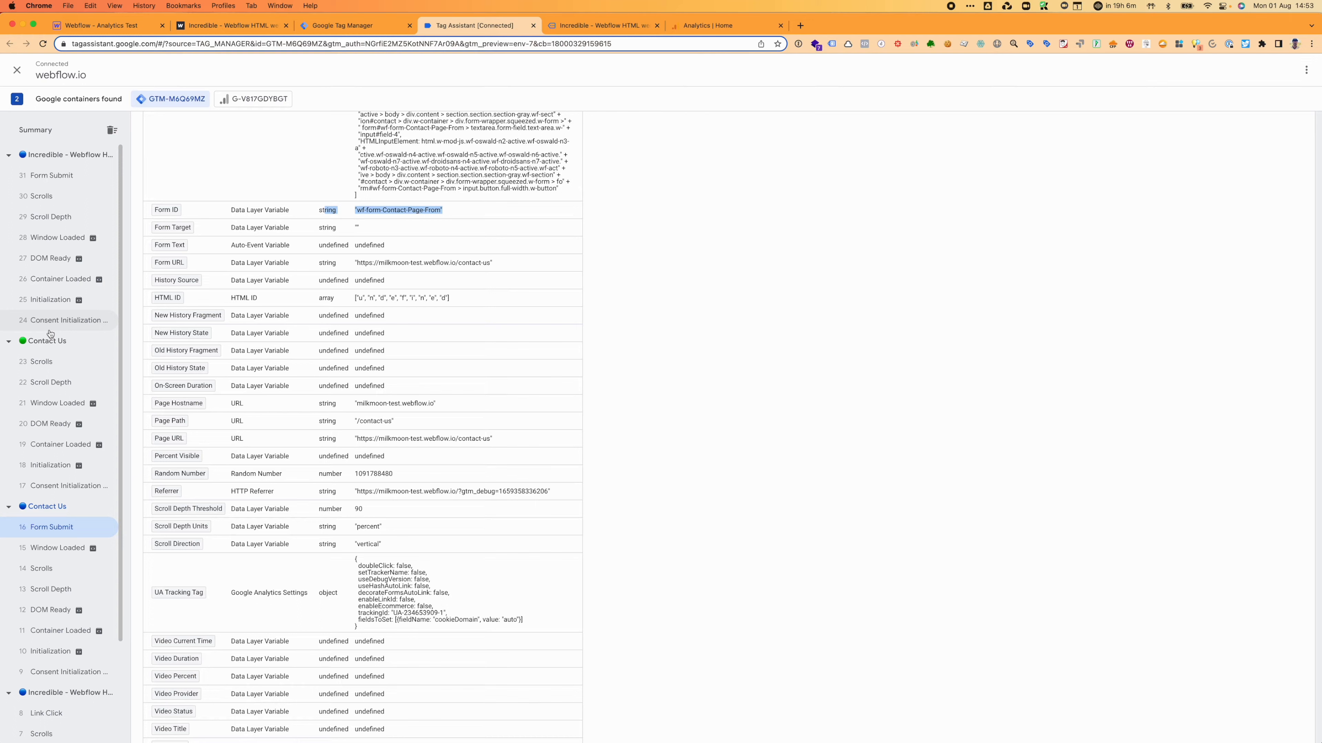
pyautogui.click(37, 177)
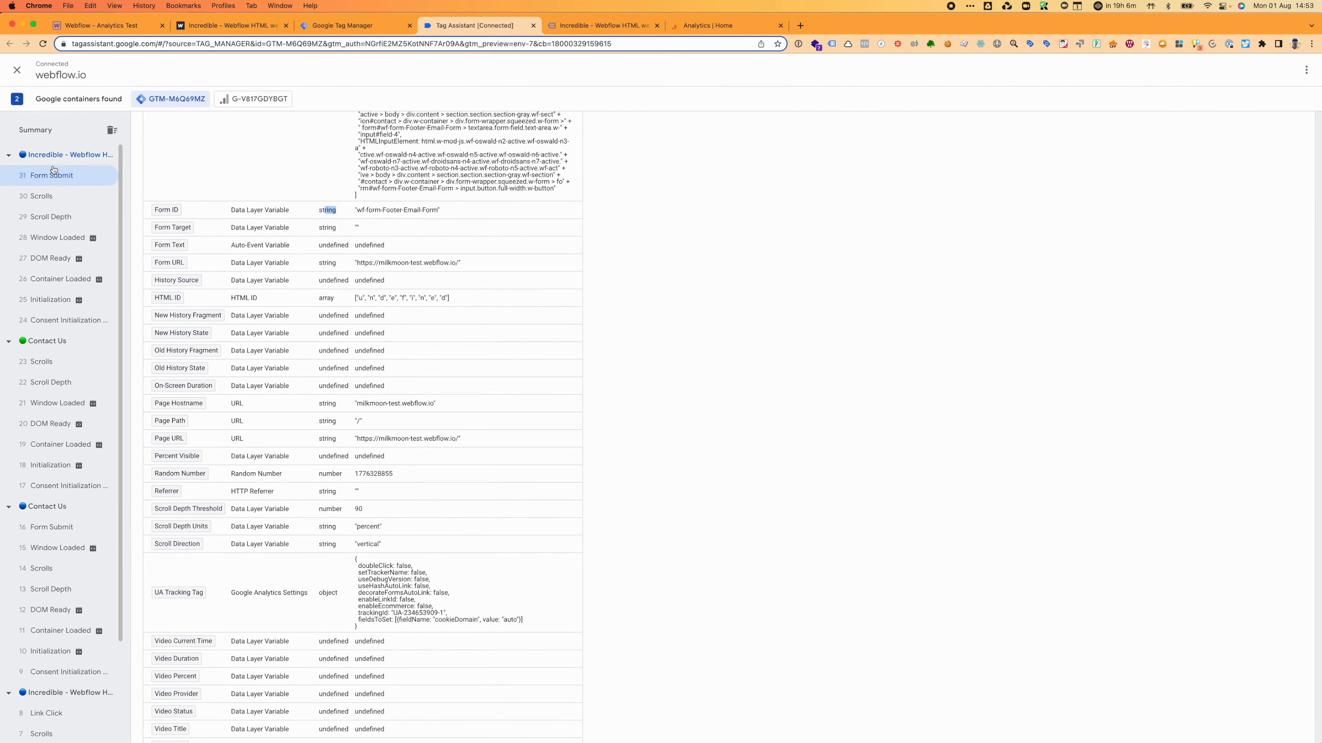
pyautogui.scroll(15, 242, 121)
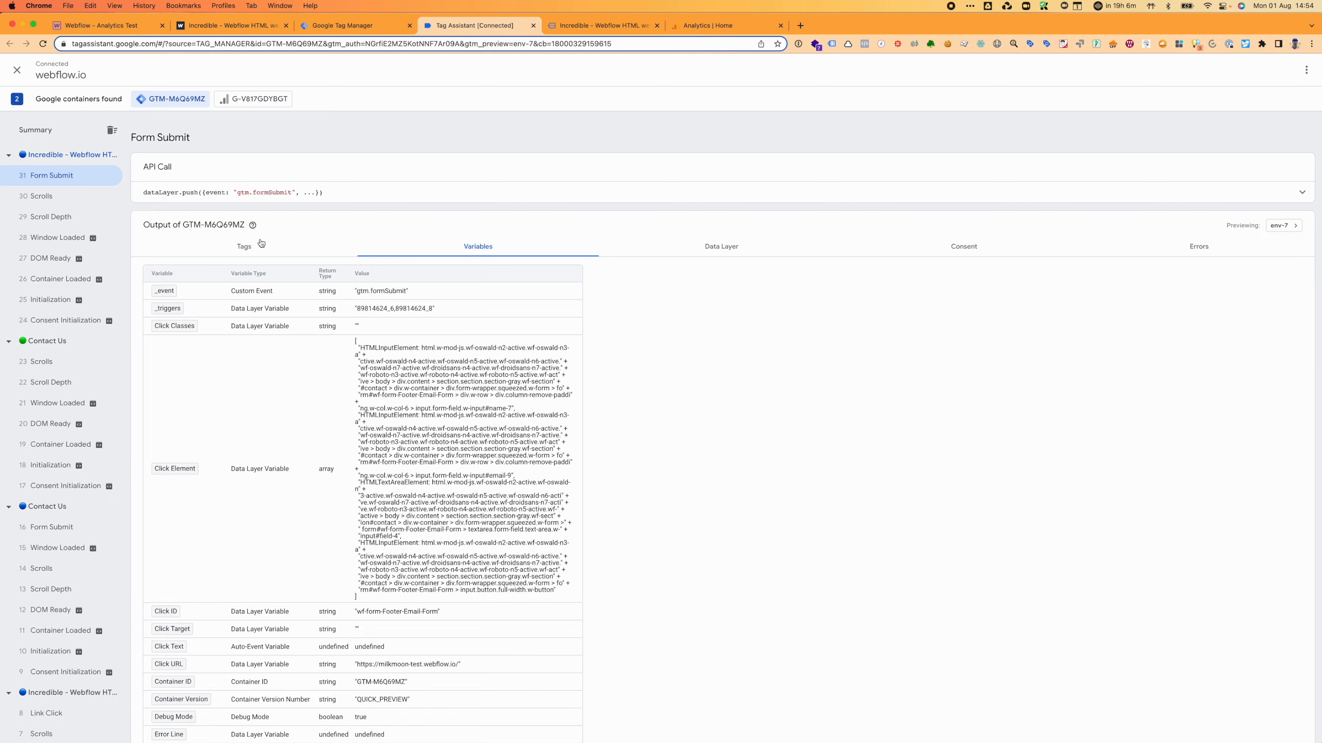
pyautogui.click(239, 255)
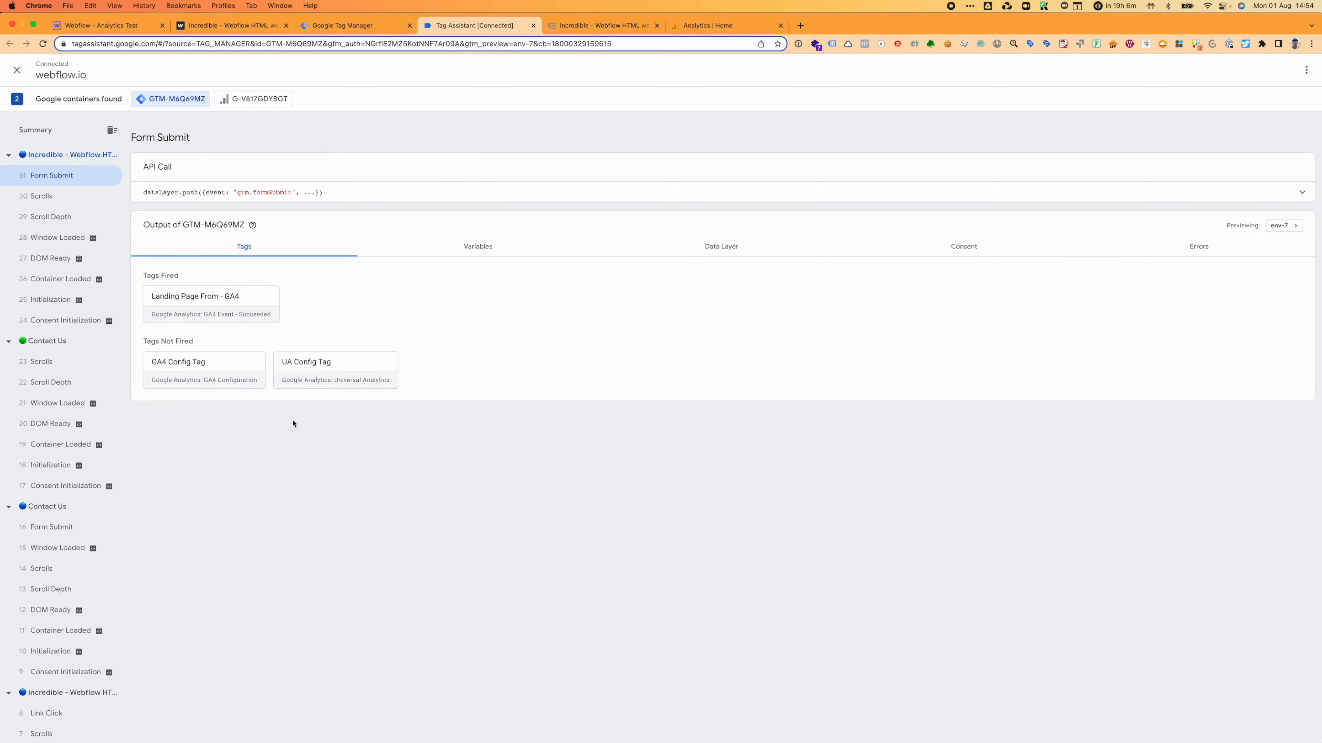
pyautogui.click(180, 315)
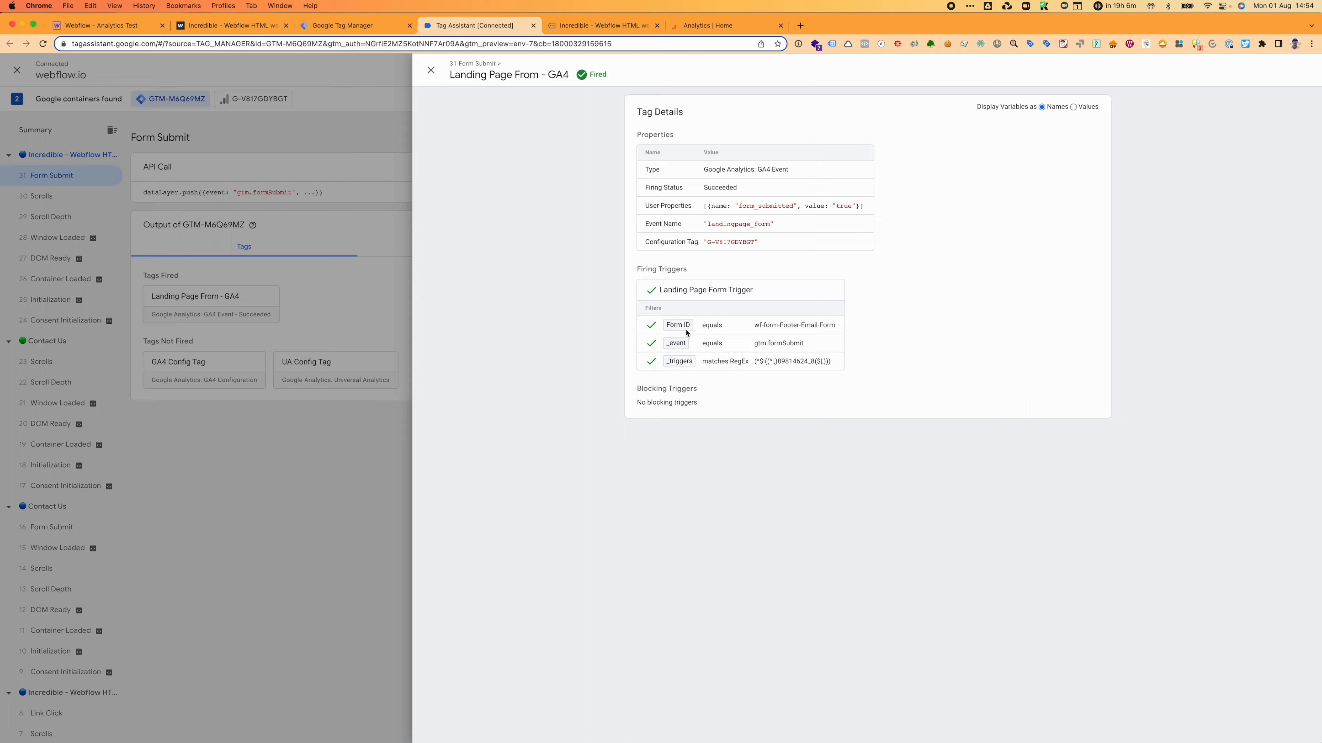
pyautogui.moveTo(836, 326); pyautogui.dragTo(747, 327)
pyautogui.click(1074, 108)
pyautogui.click(1042, 107)
pyautogui.click(431, 70)
# Step: Review the Landing Page From - GA4 tag from the page summary and jump to its Form Submit event
pyautogui.click(71, 153)
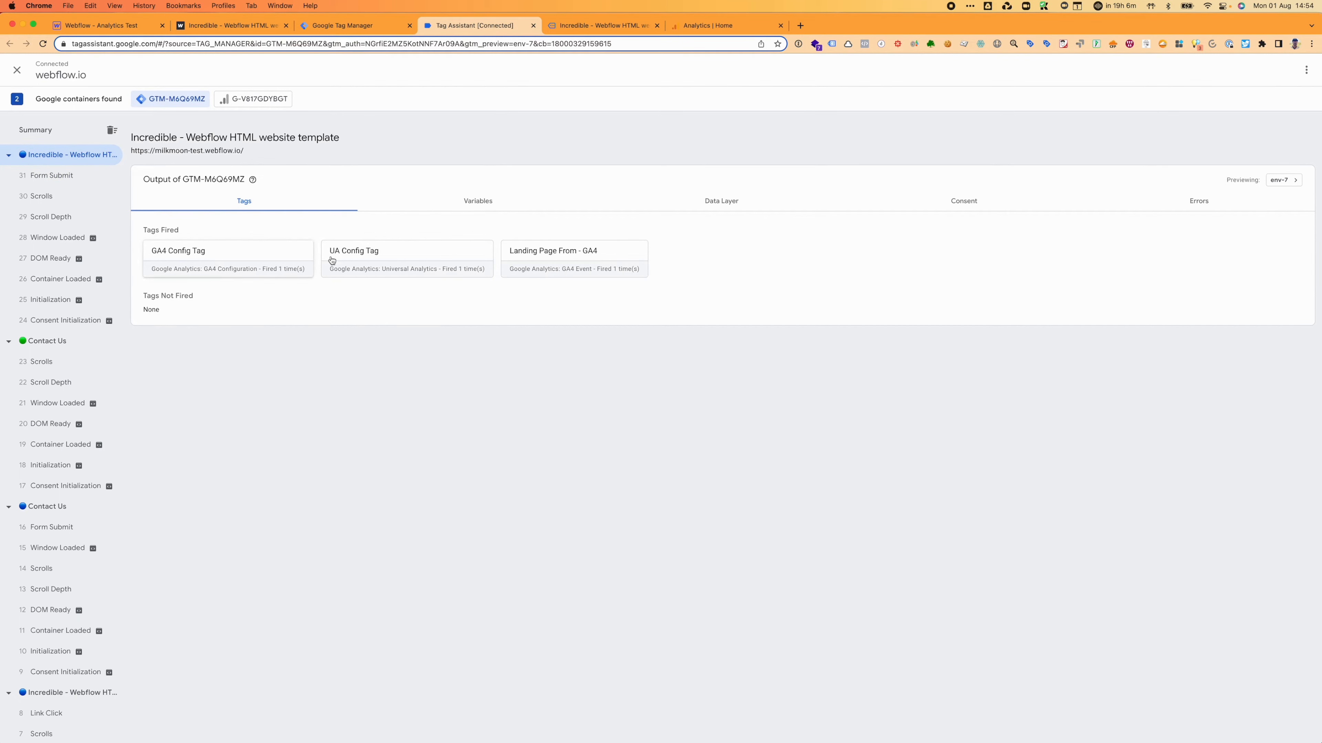
pyautogui.click(581, 272)
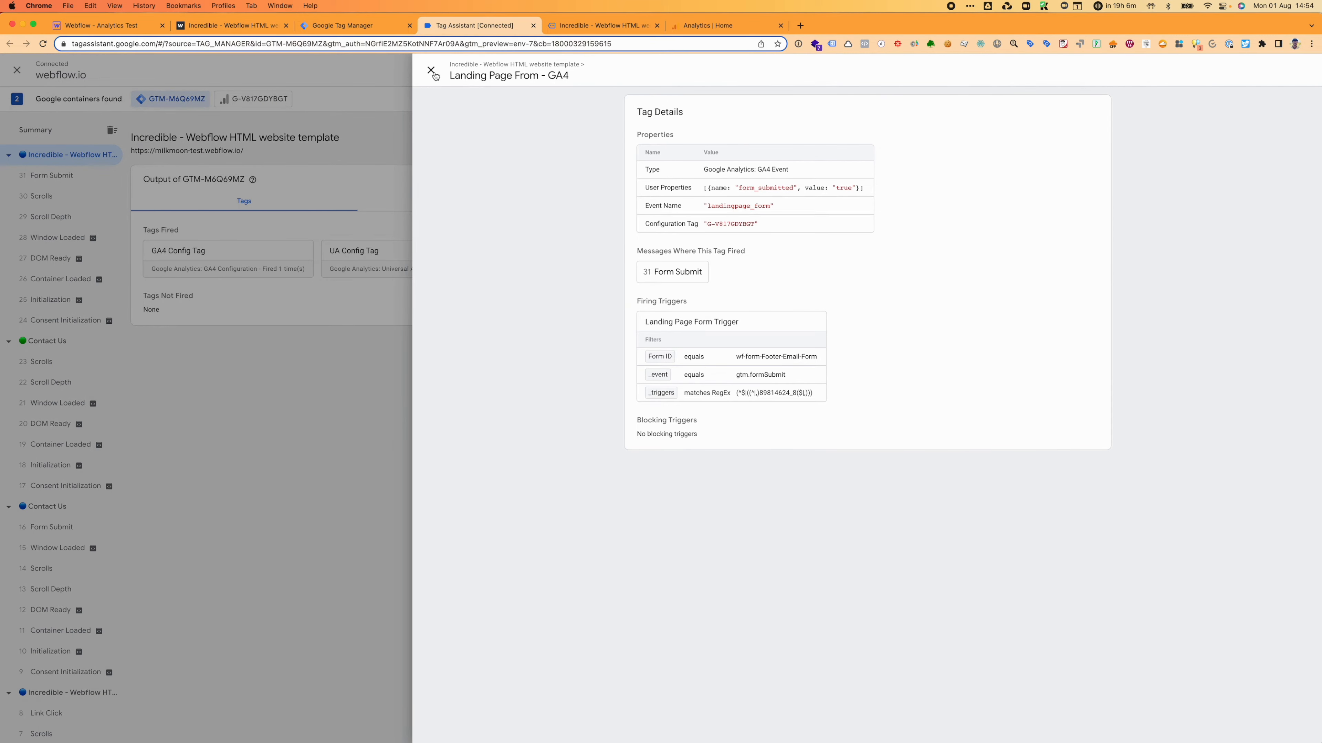
pyautogui.click(432, 71)
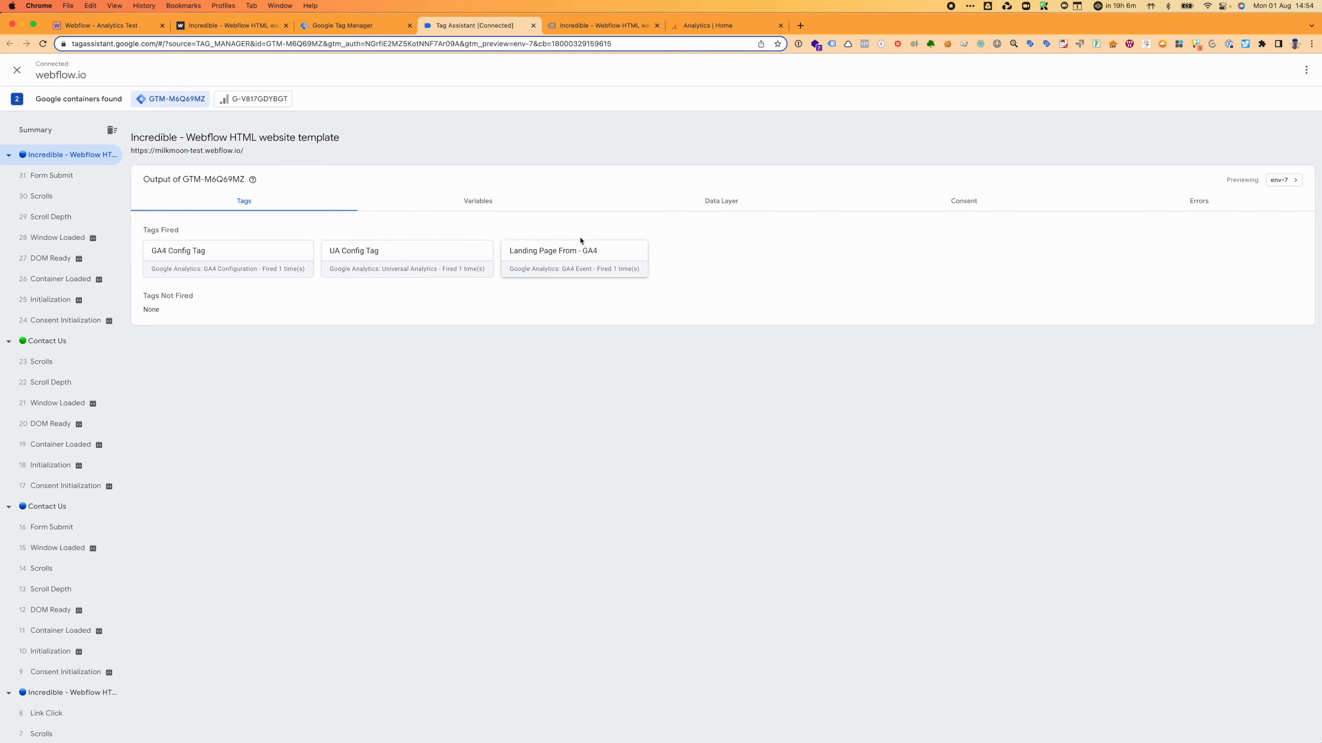
pyautogui.click(580, 259)
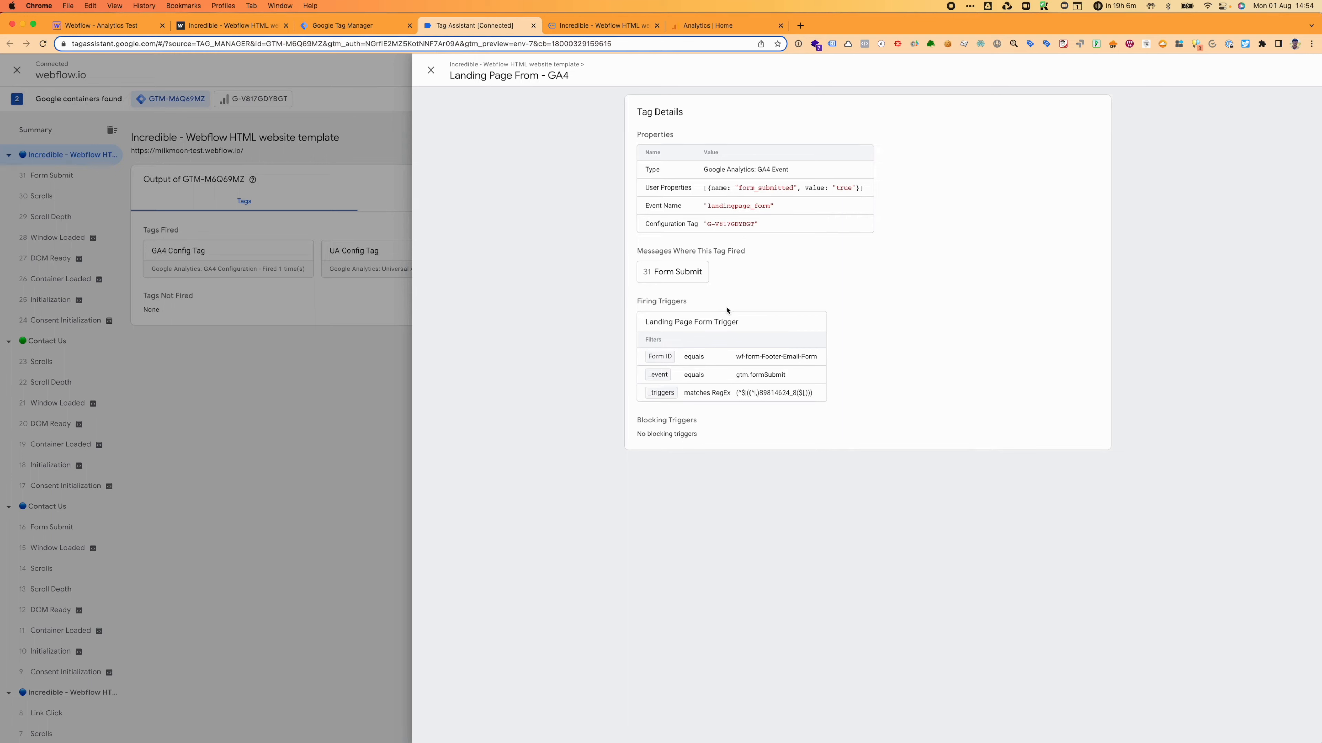
pyautogui.click(664, 273)
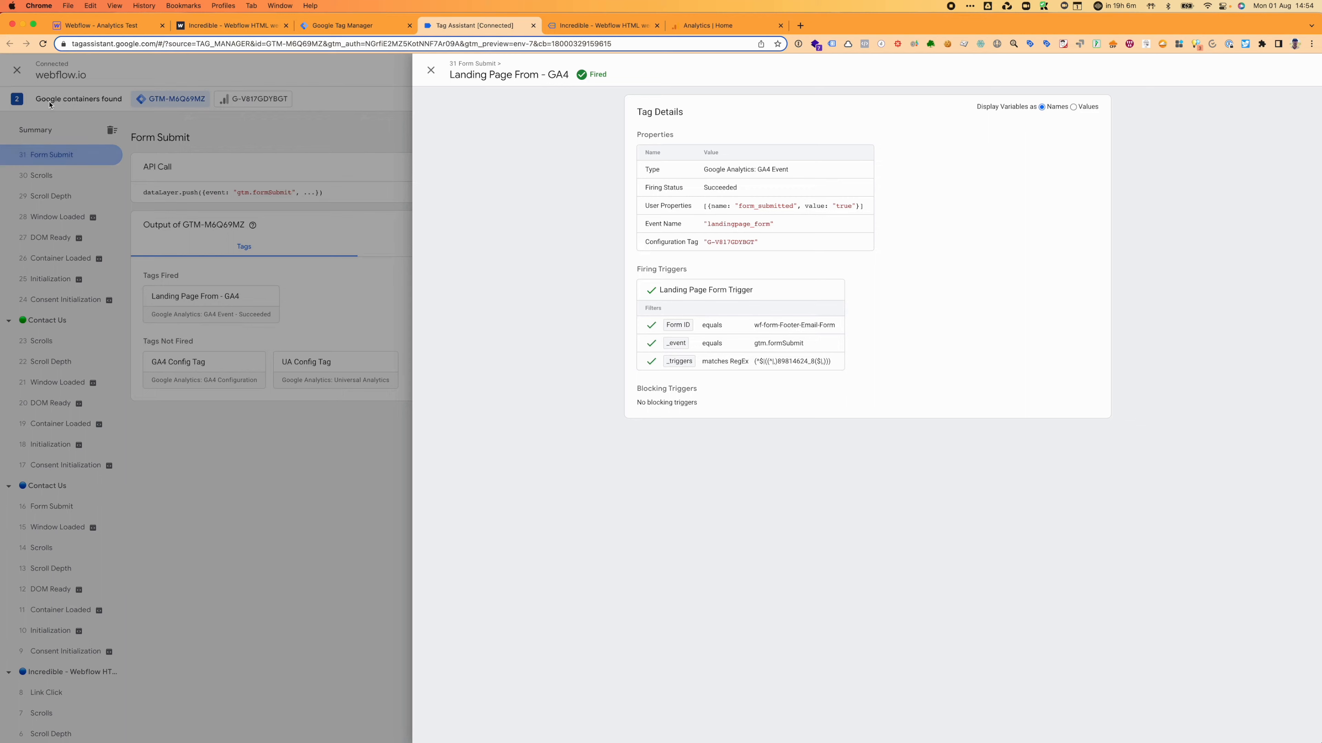
pyautogui.click(431, 69)
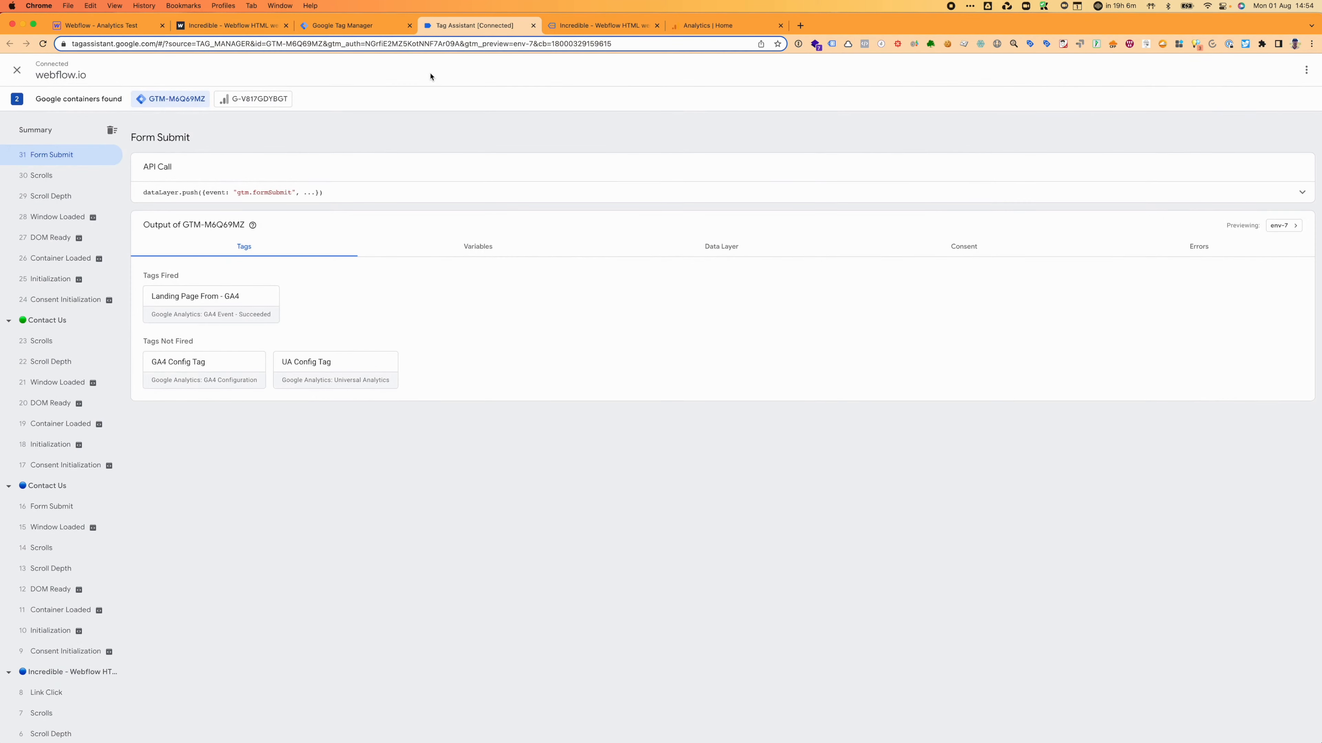
pyautogui.click(364, 28)
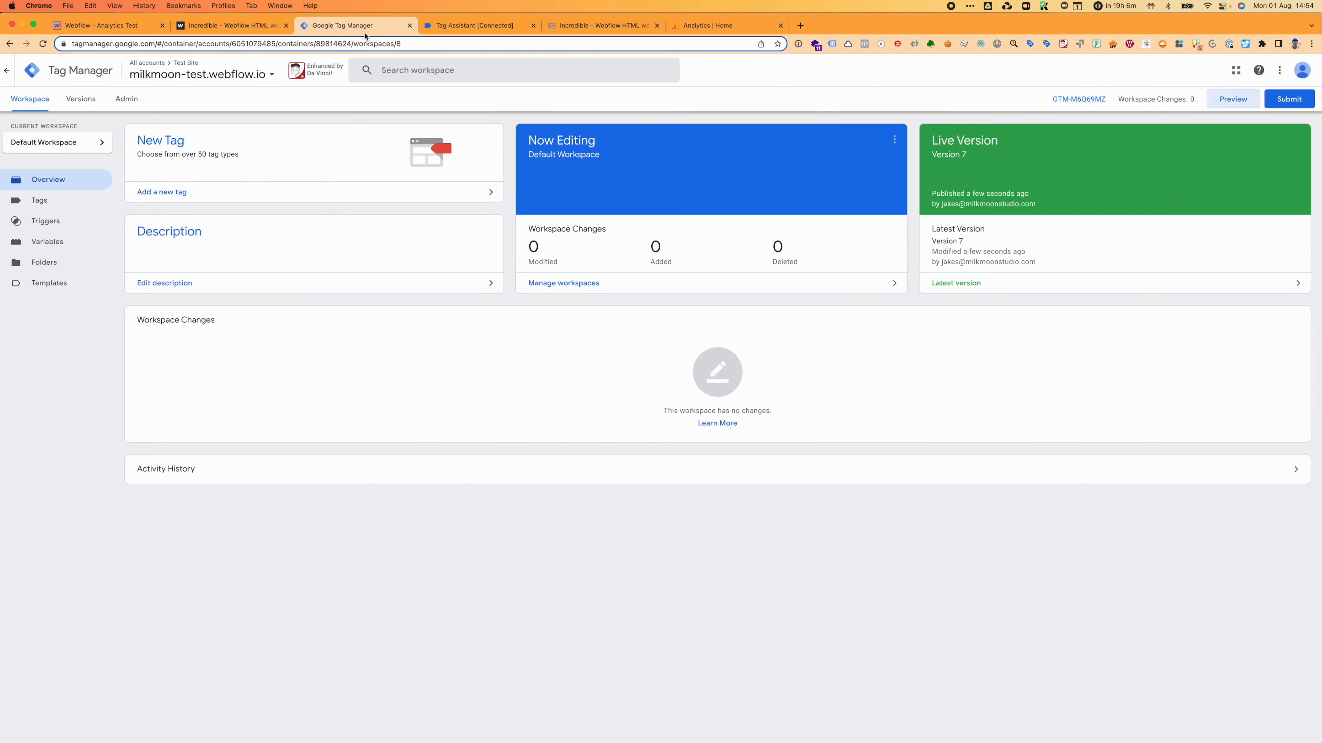
# Step: Try sending the empty form in the older site tab, then move to the debug-connected site tab
pyautogui.click(225, 30)
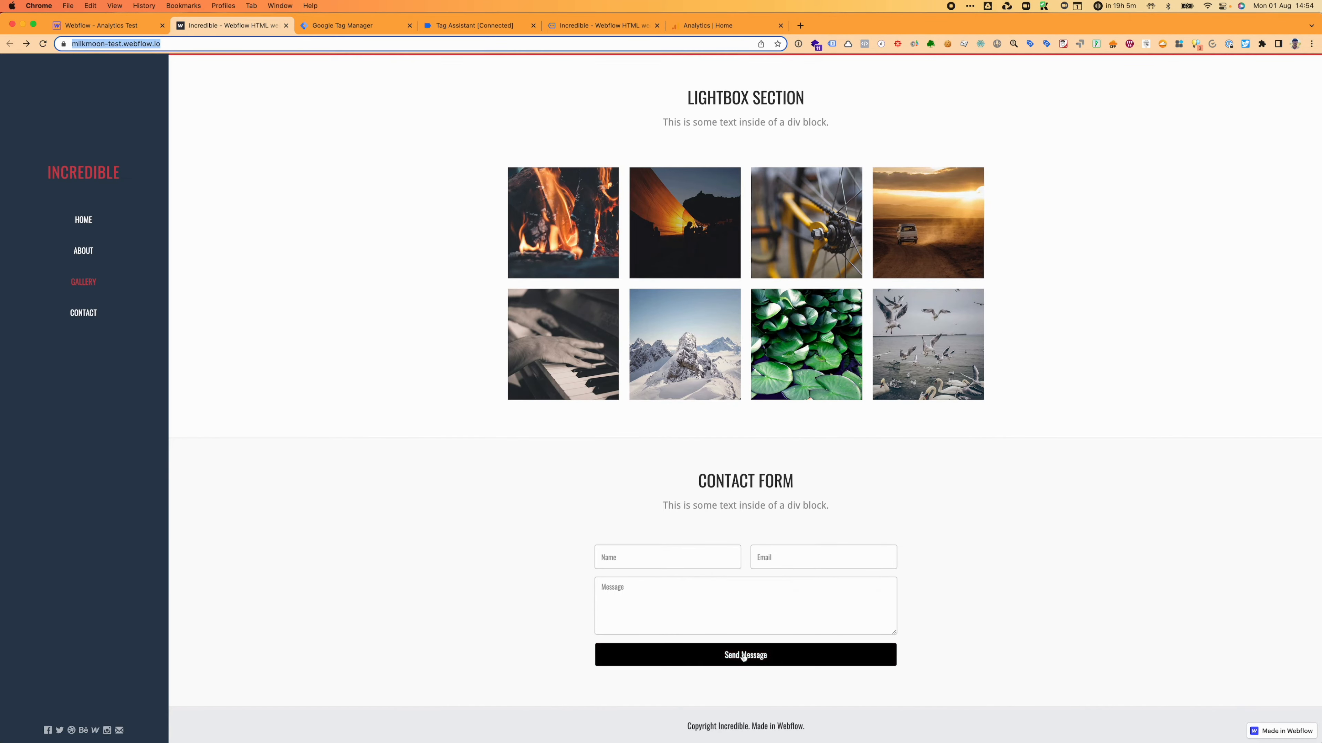
pyautogui.click(744, 655)
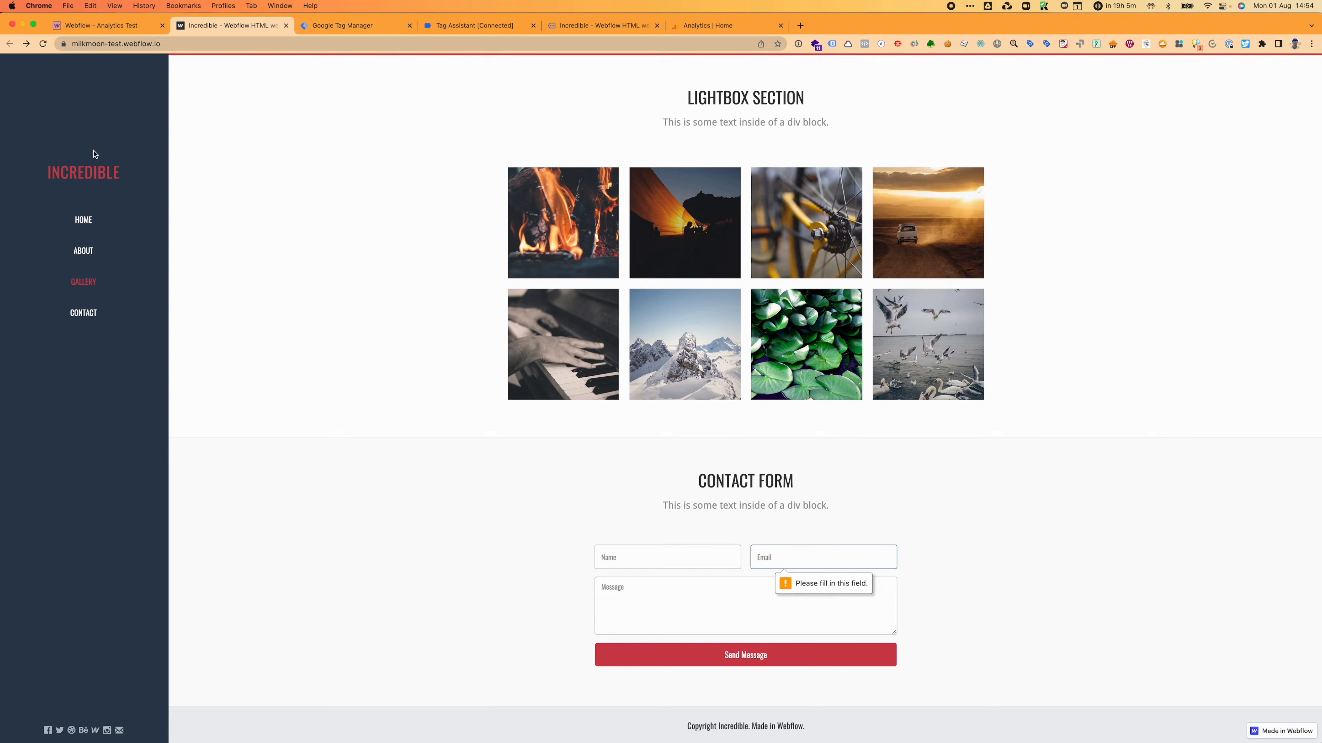
pyautogui.click(91, 175)
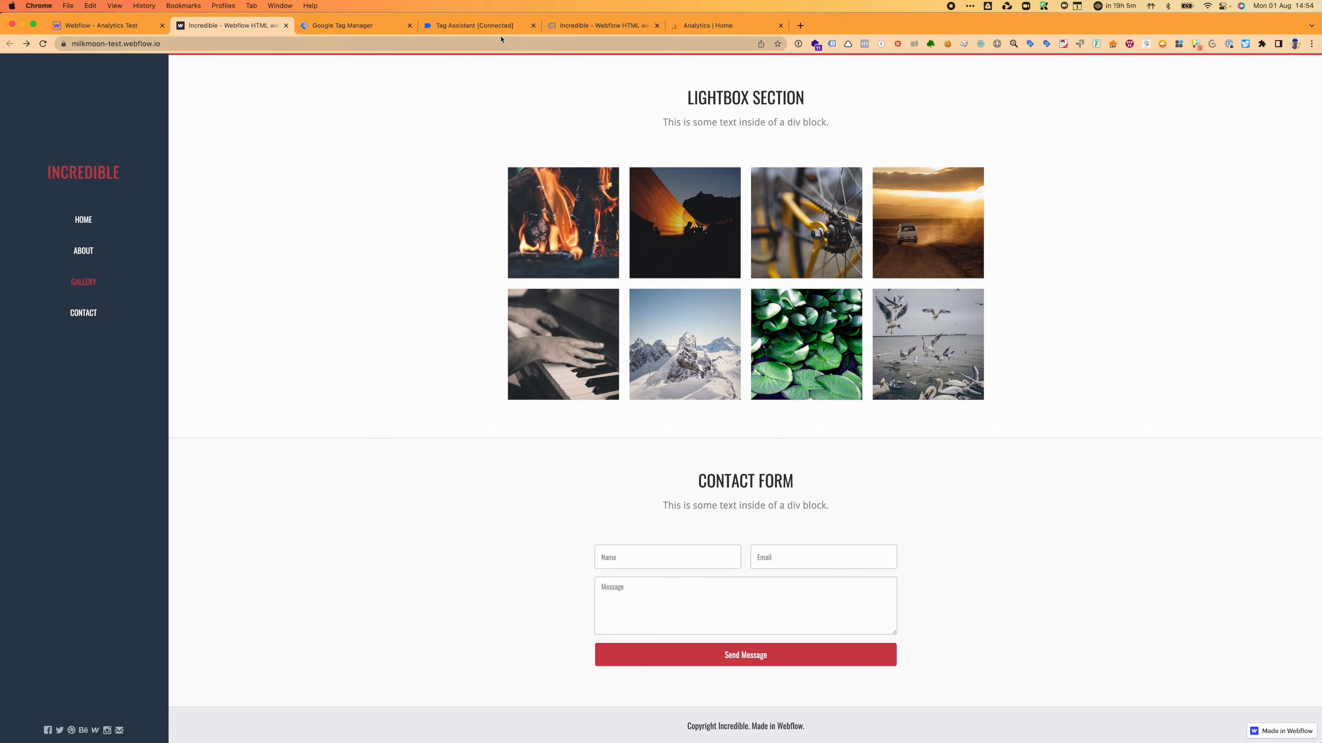
pyautogui.click(335, 26)
pyautogui.click(484, 29)
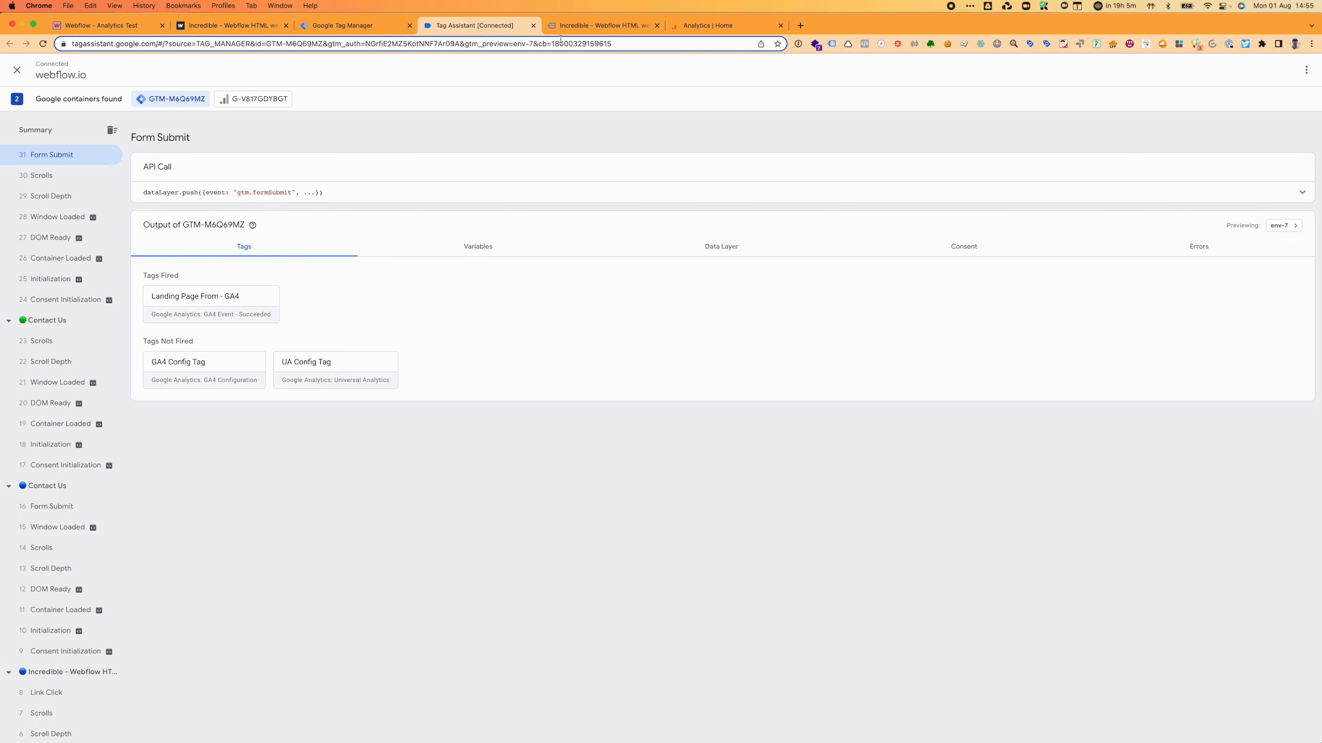
pyautogui.click(604, 26)
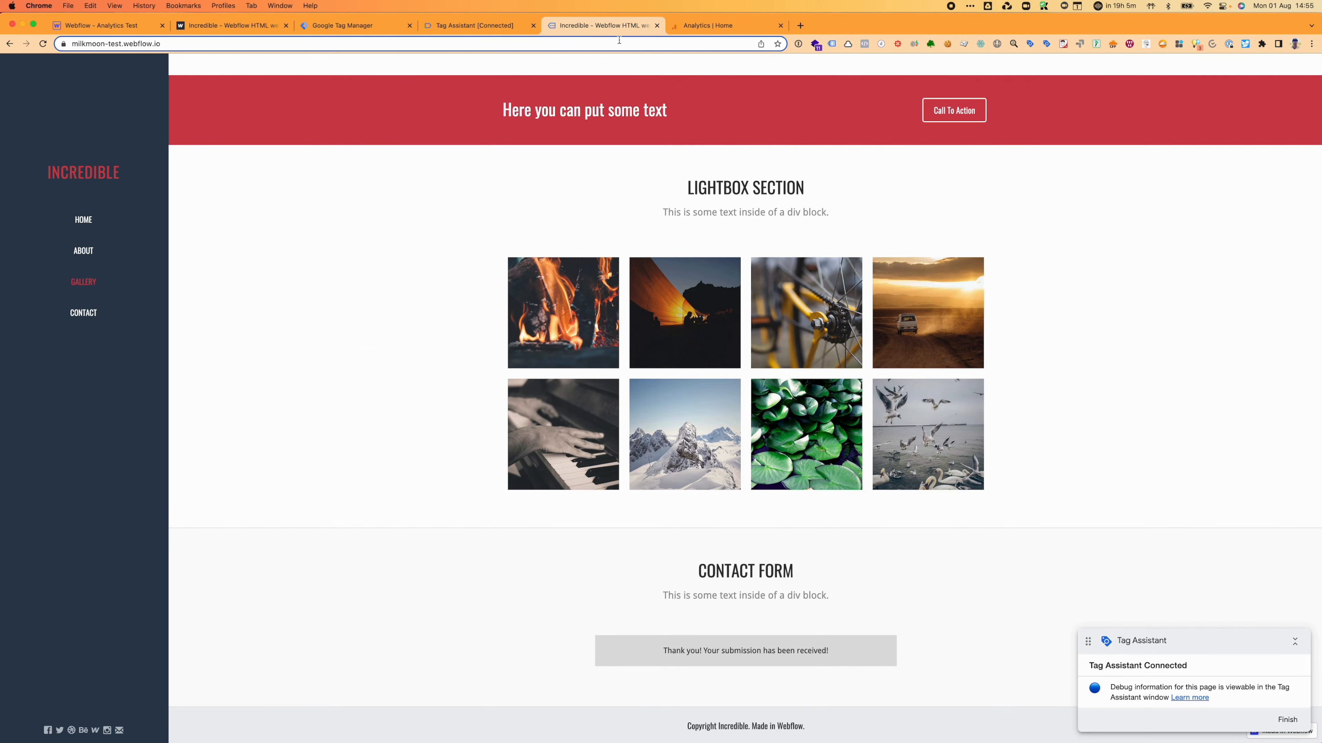
# Step: Send the Contact page form with a test name, e-mail and placeholder message, then go back to Tag Assistant
pyautogui.click(84, 313)
pyautogui.click(620, 168)
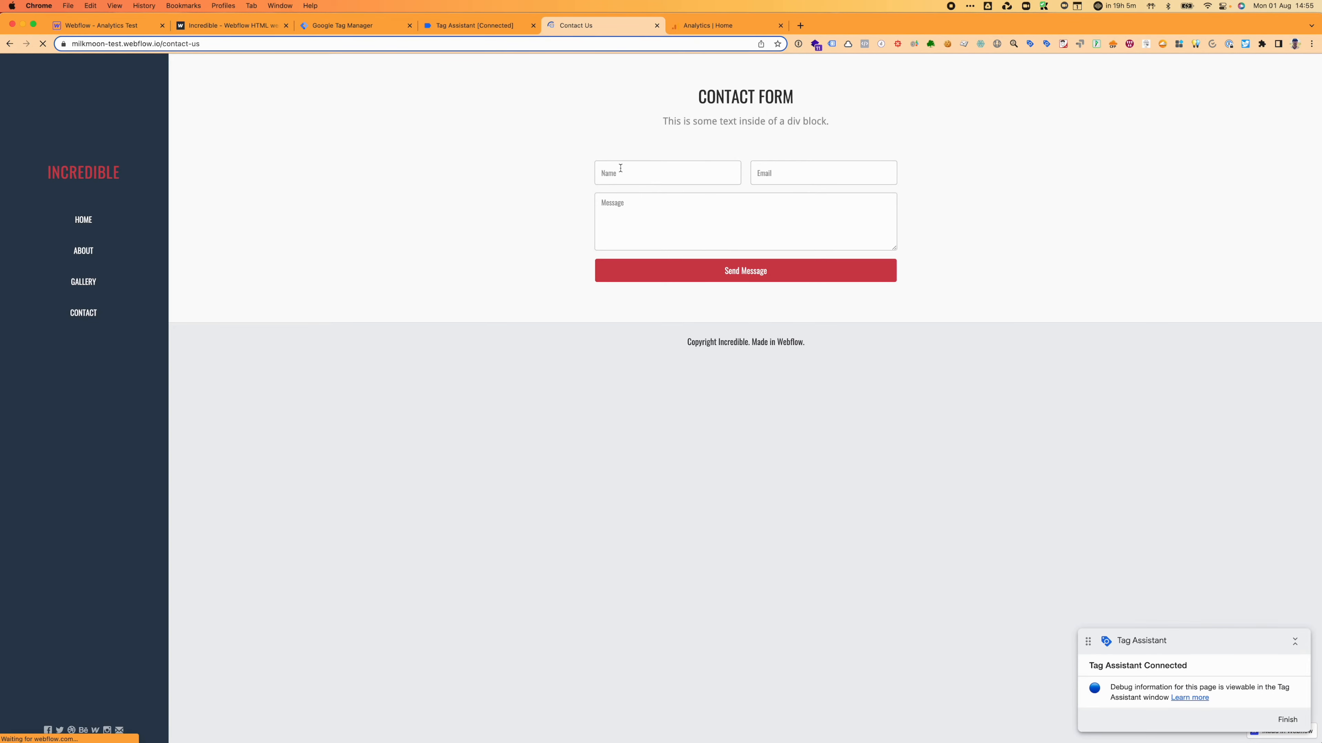
pyautogui.write('JAkes')
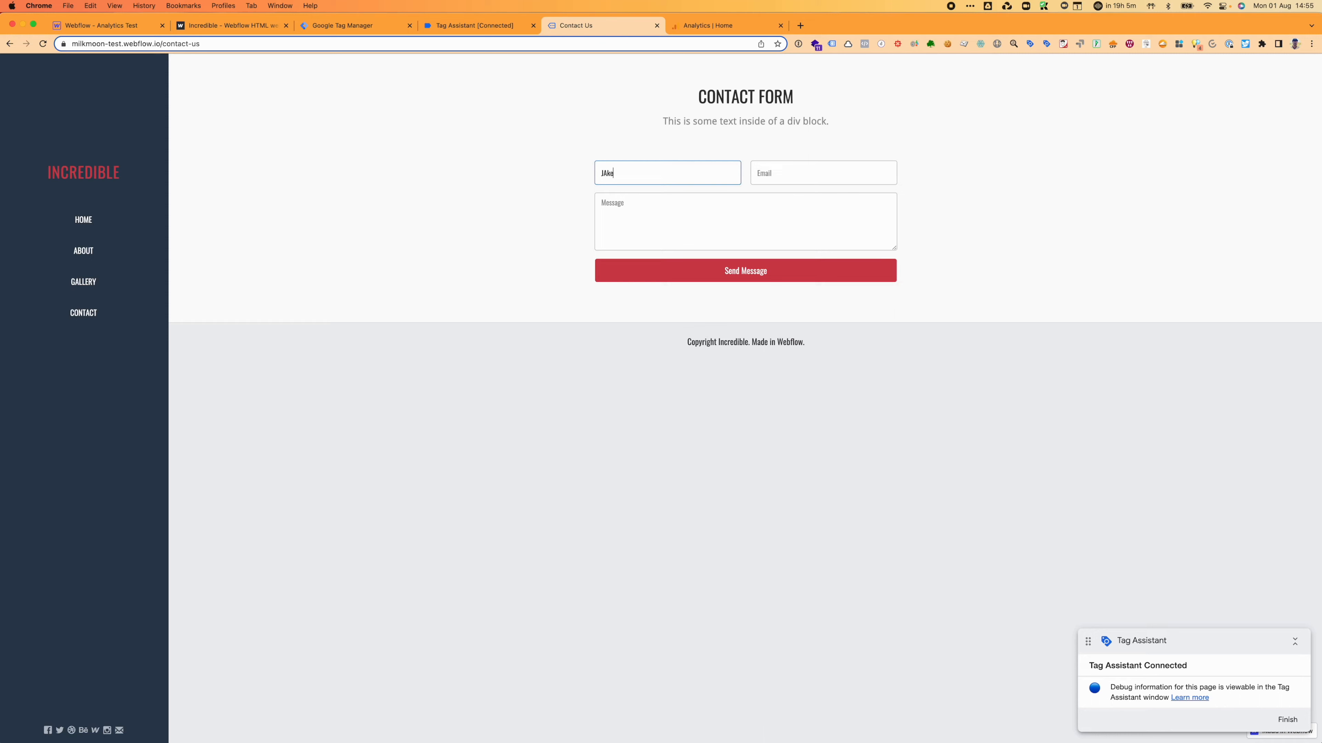
pyautogui.press('Tab')
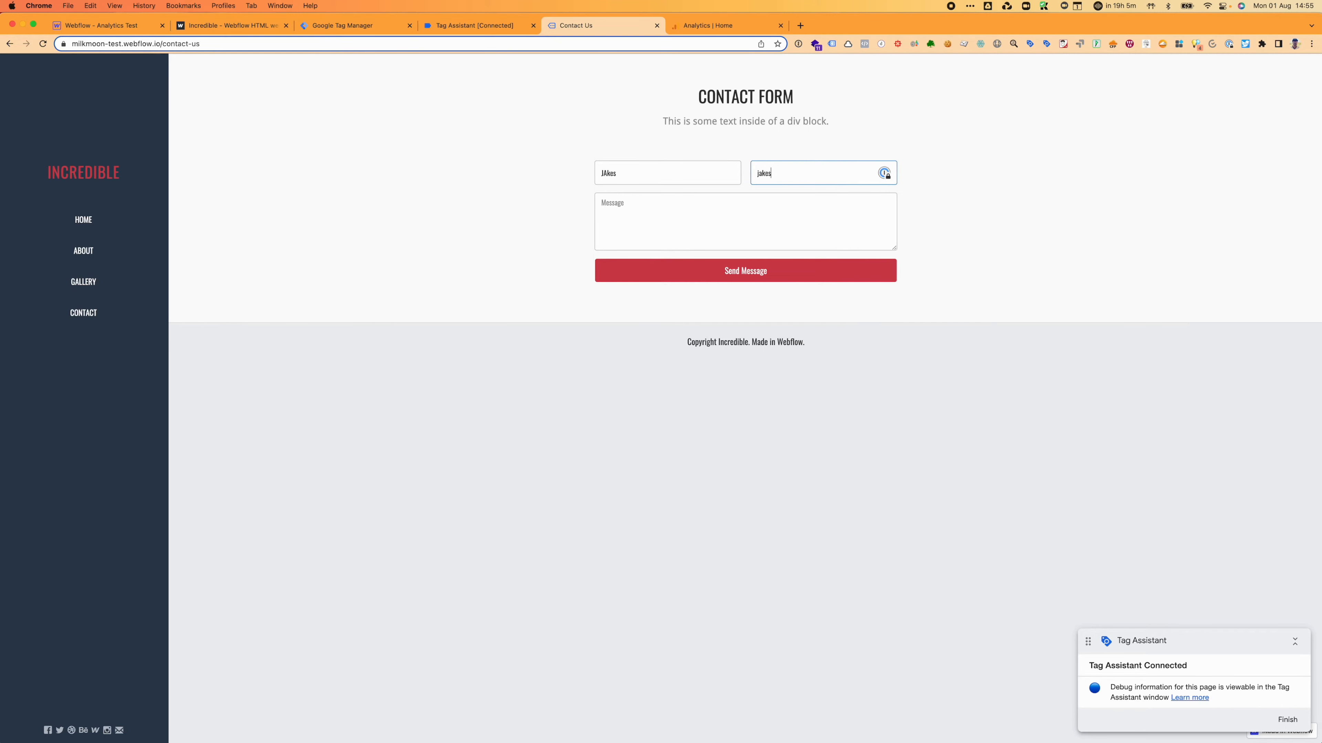
pyautogui.click(656, 221)
pyautogui.write("'sdfragadf")
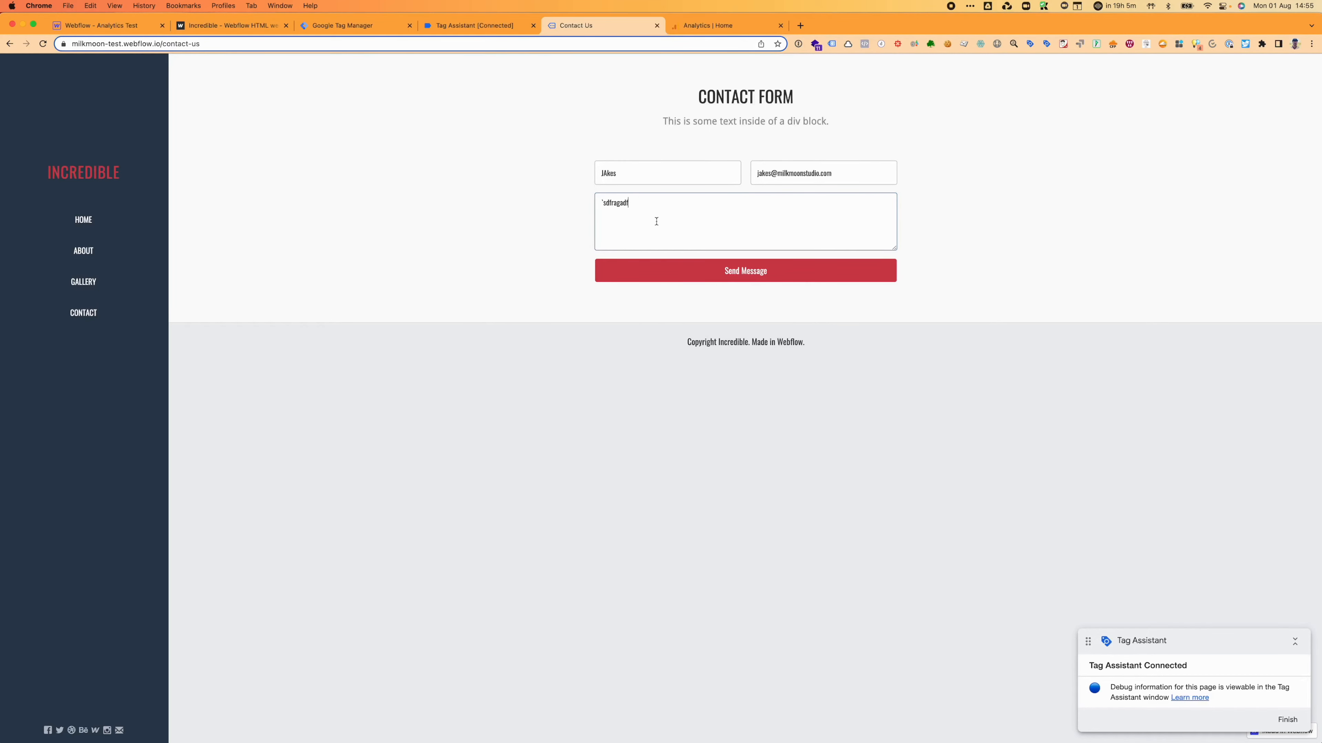
pyautogui.click(681, 272)
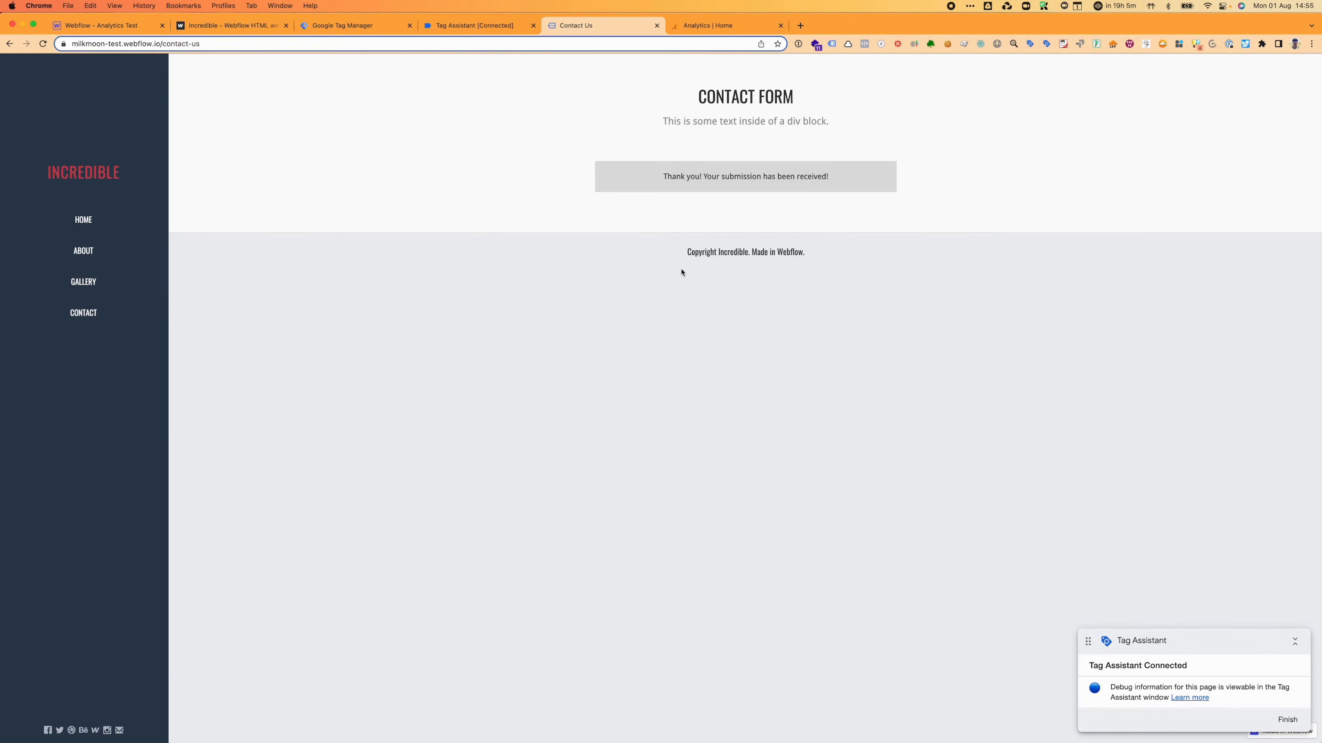
pyautogui.click(471, 25)
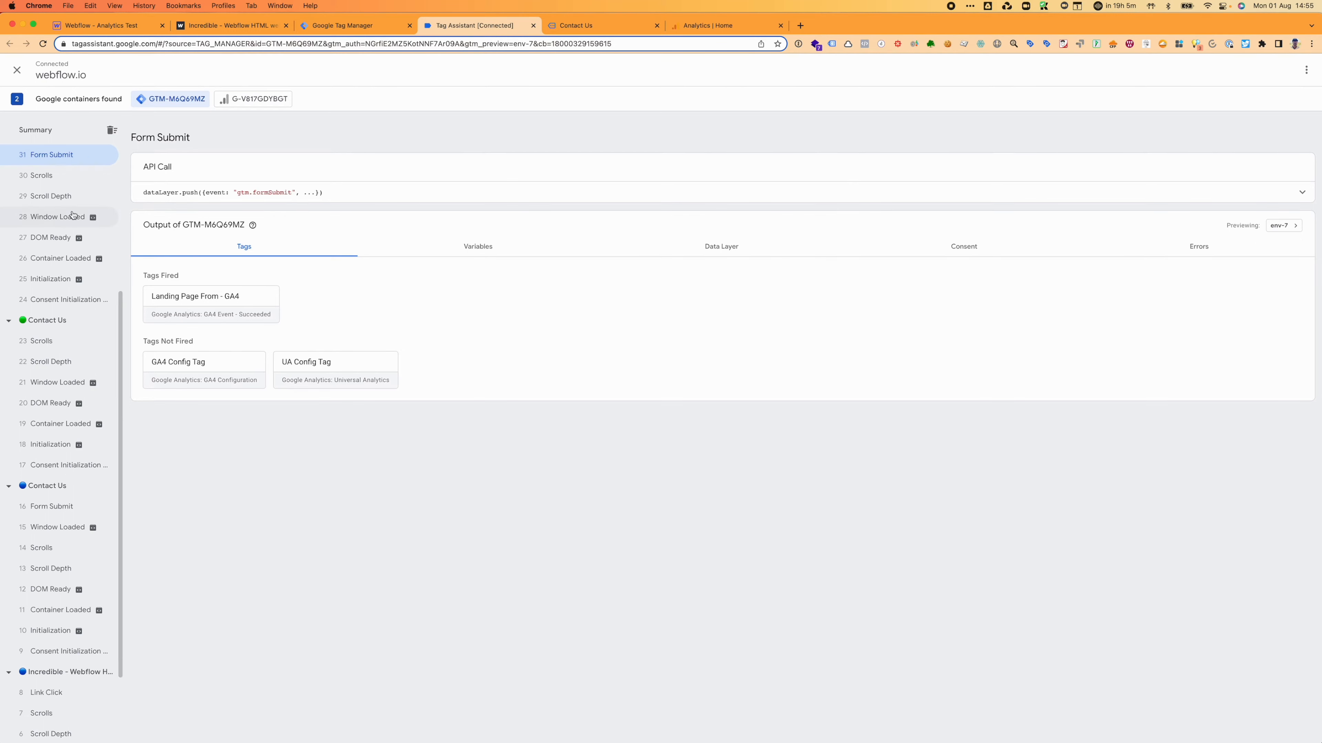
# Step: Copy the /contact-us Page Path value from Form Submit event 40's variables
pyautogui.scroll(5, 69, 216)
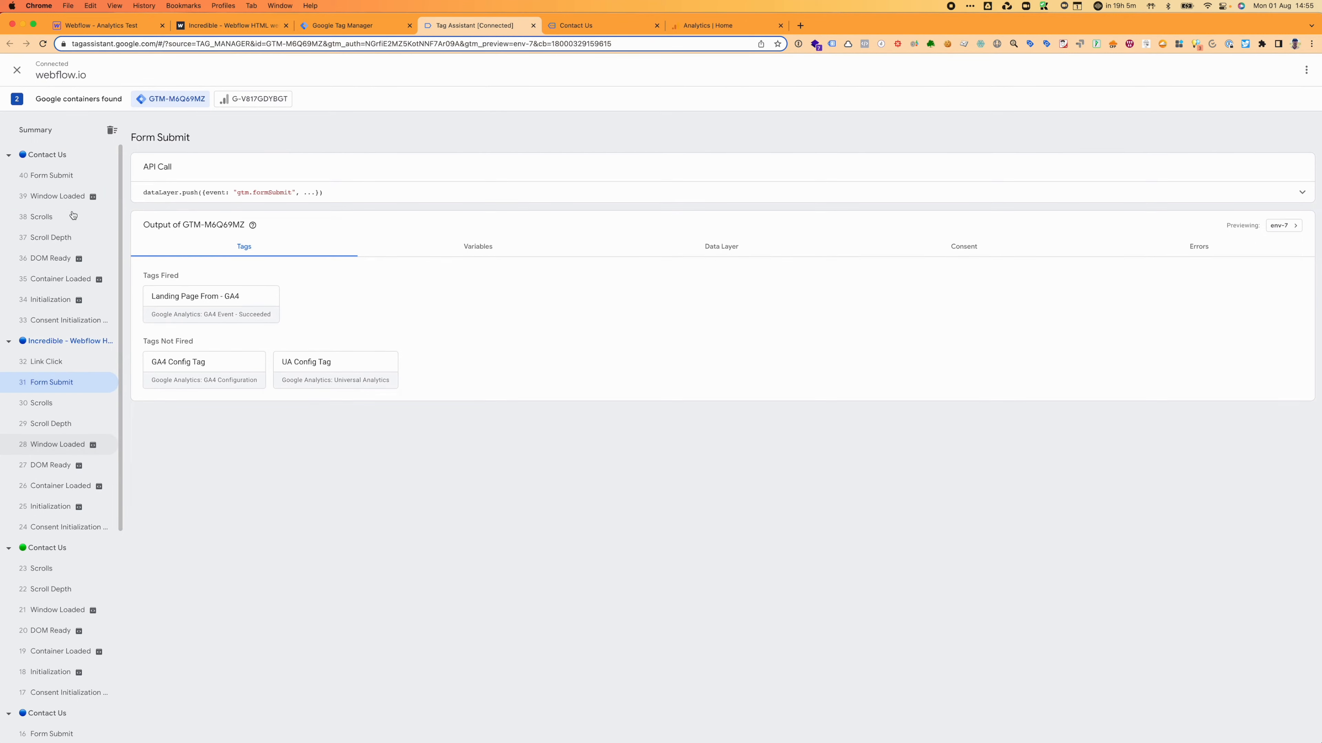
pyautogui.click(57, 176)
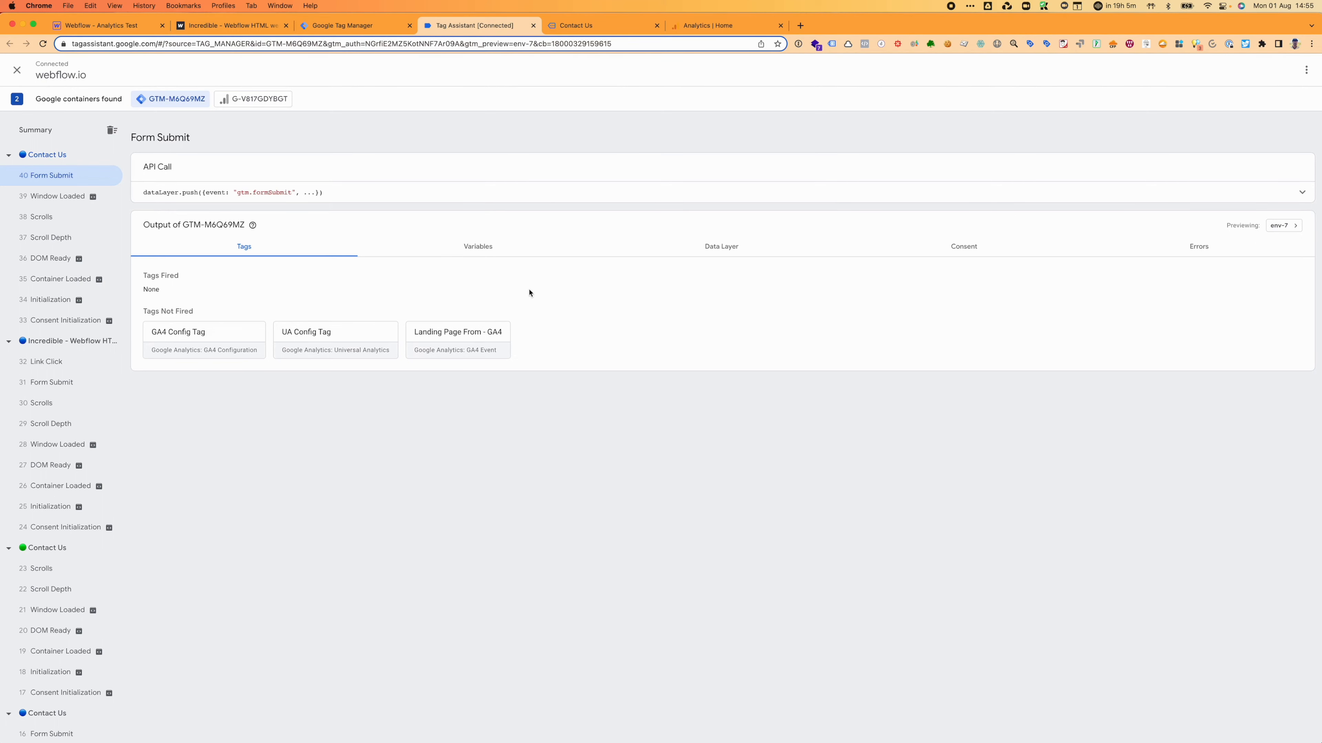
pyautogui.moveTo(470, 283); pyautogui.dragTo(472, 257)
pyautogui.click(476, 256)
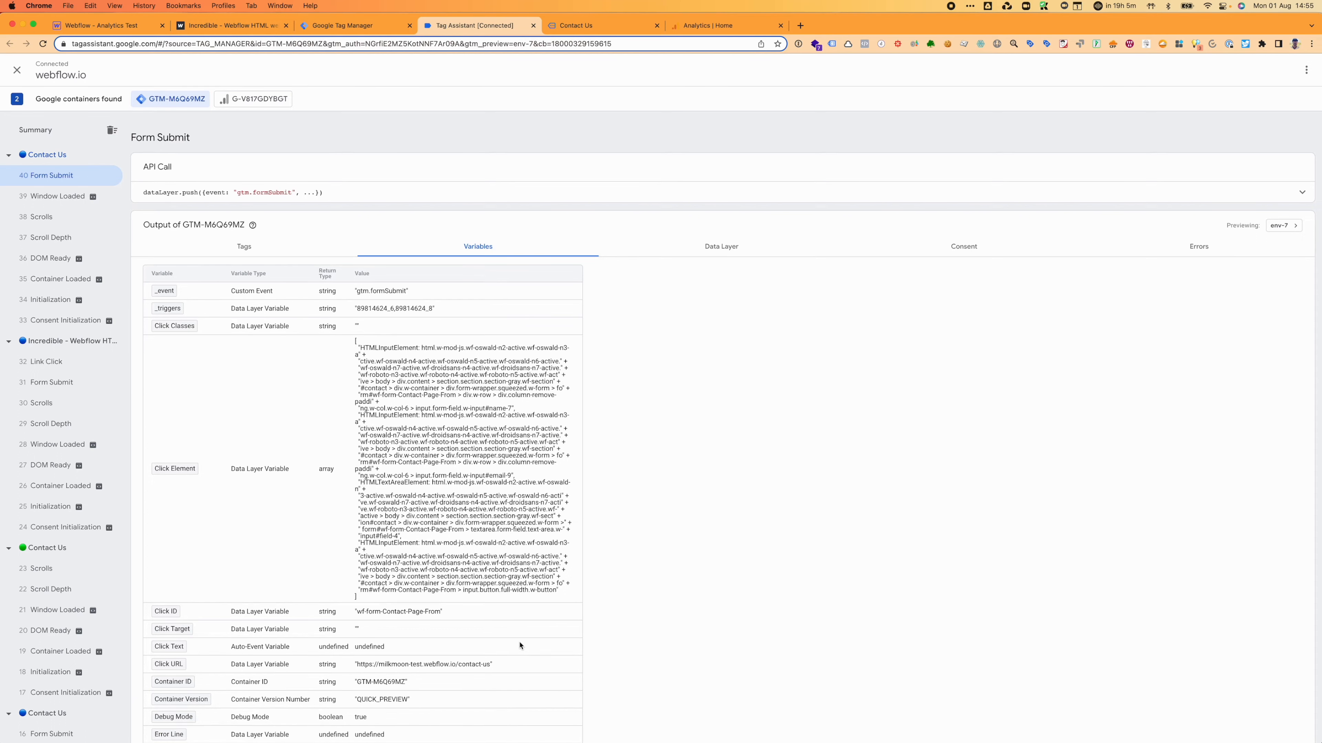
pyautogui.scroll(-5, 519, 645)
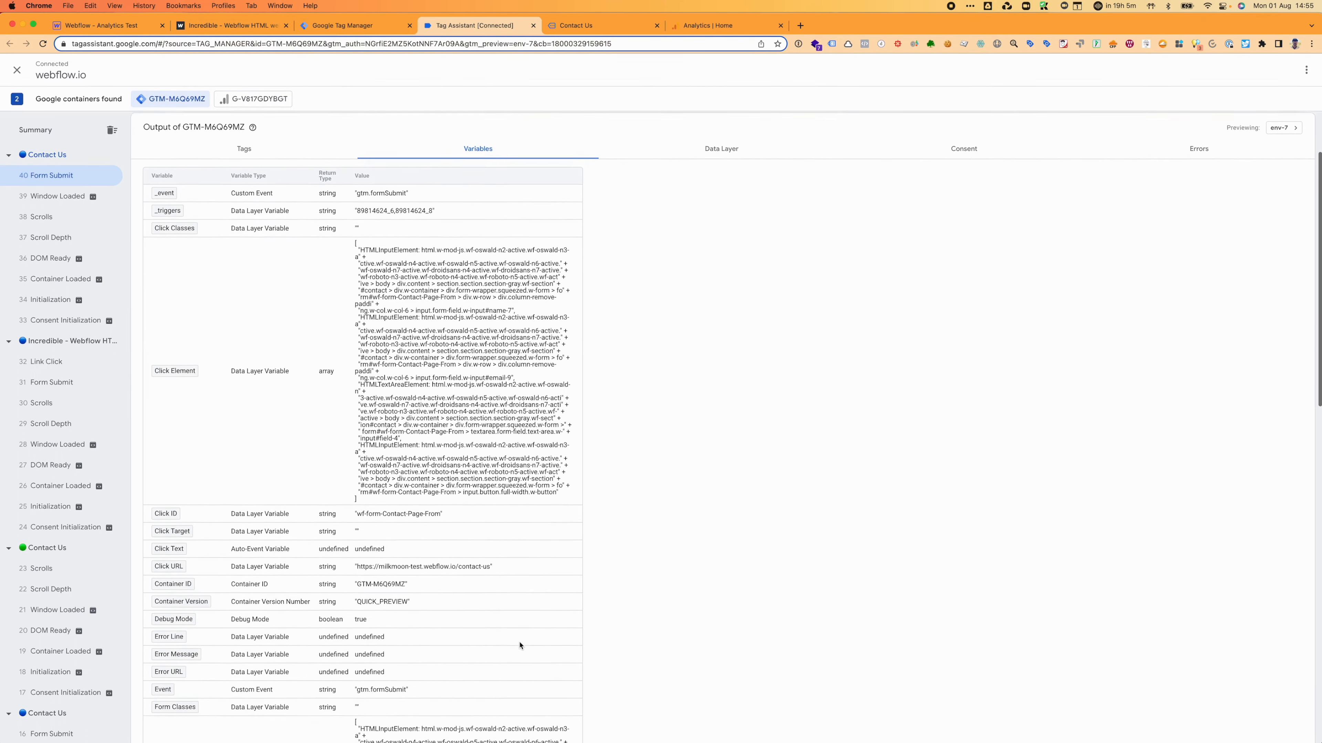
pyautogui.scroll(-20, 519, 646)
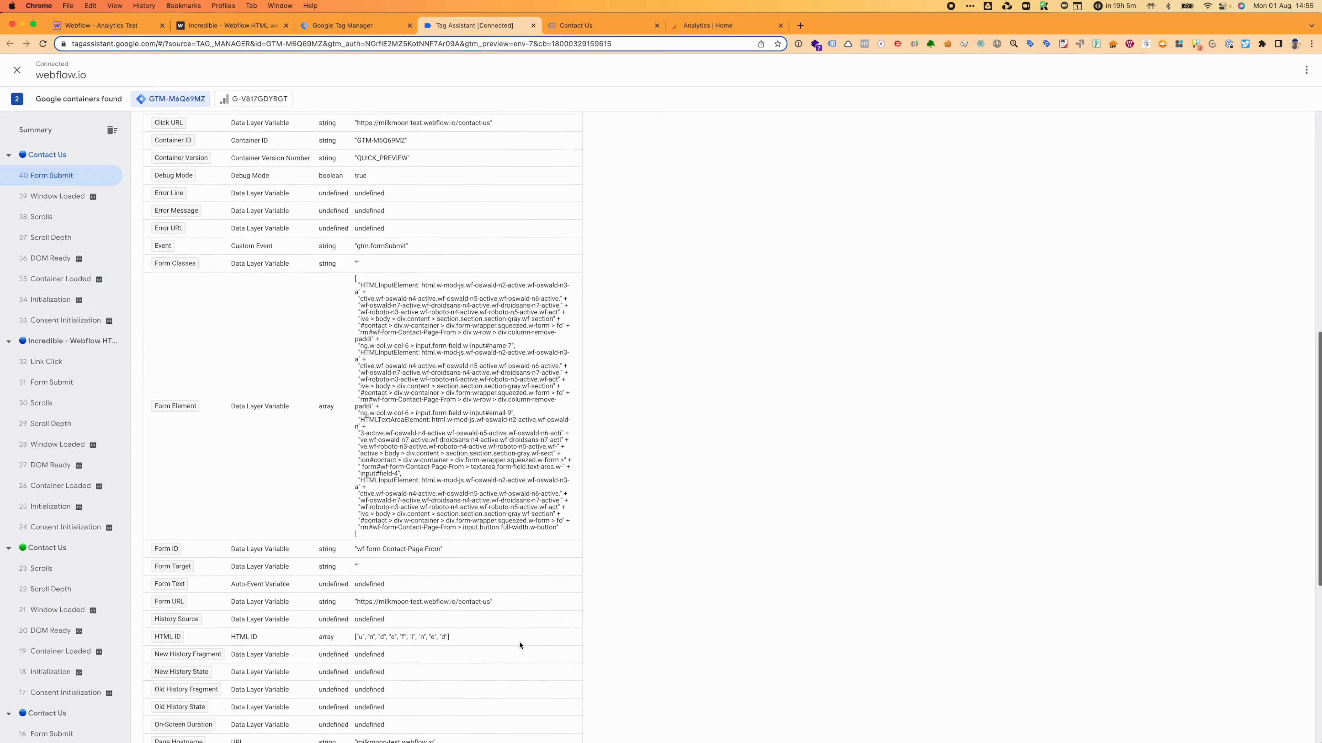
pyautogui.scroll(-3, 519, 646)
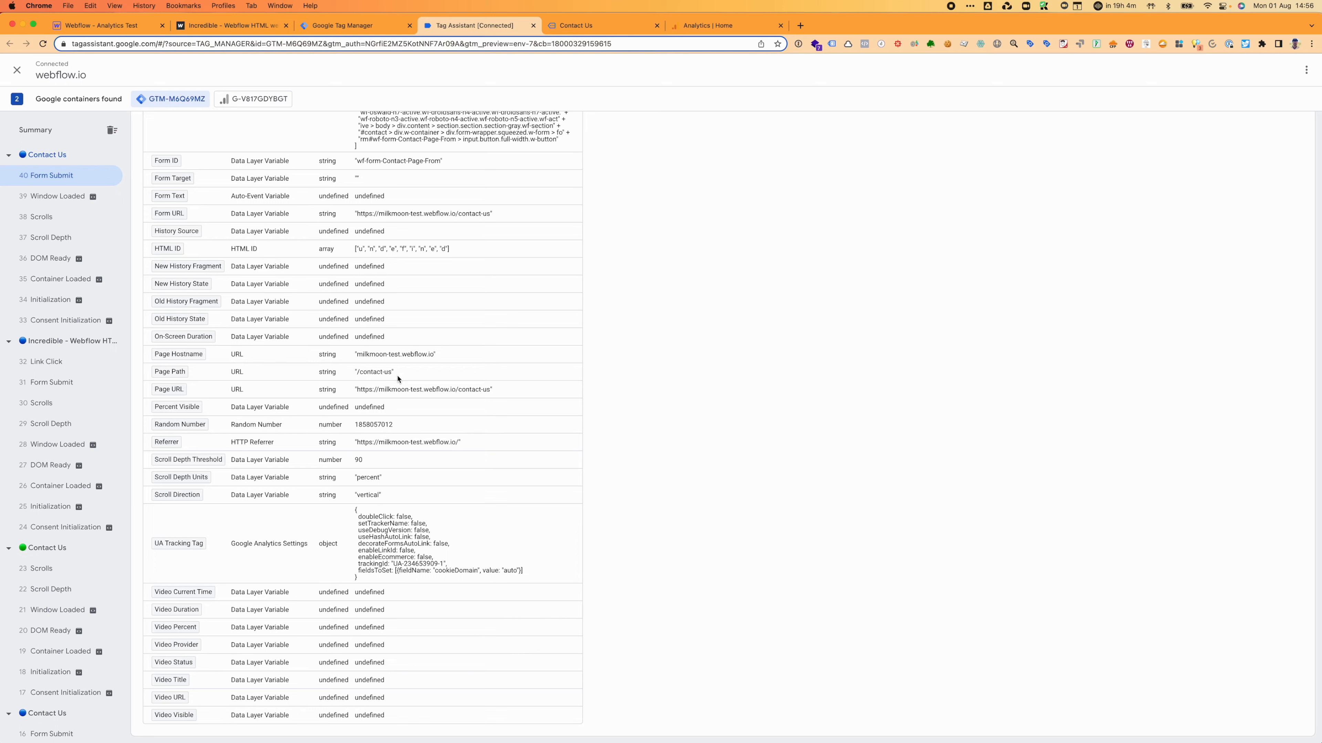
pyautogui.moveTo(393, 376); pyautogui.dragTo(357, 374)
pyautogui.press('super+c')
pyautogui.click(354, 25)
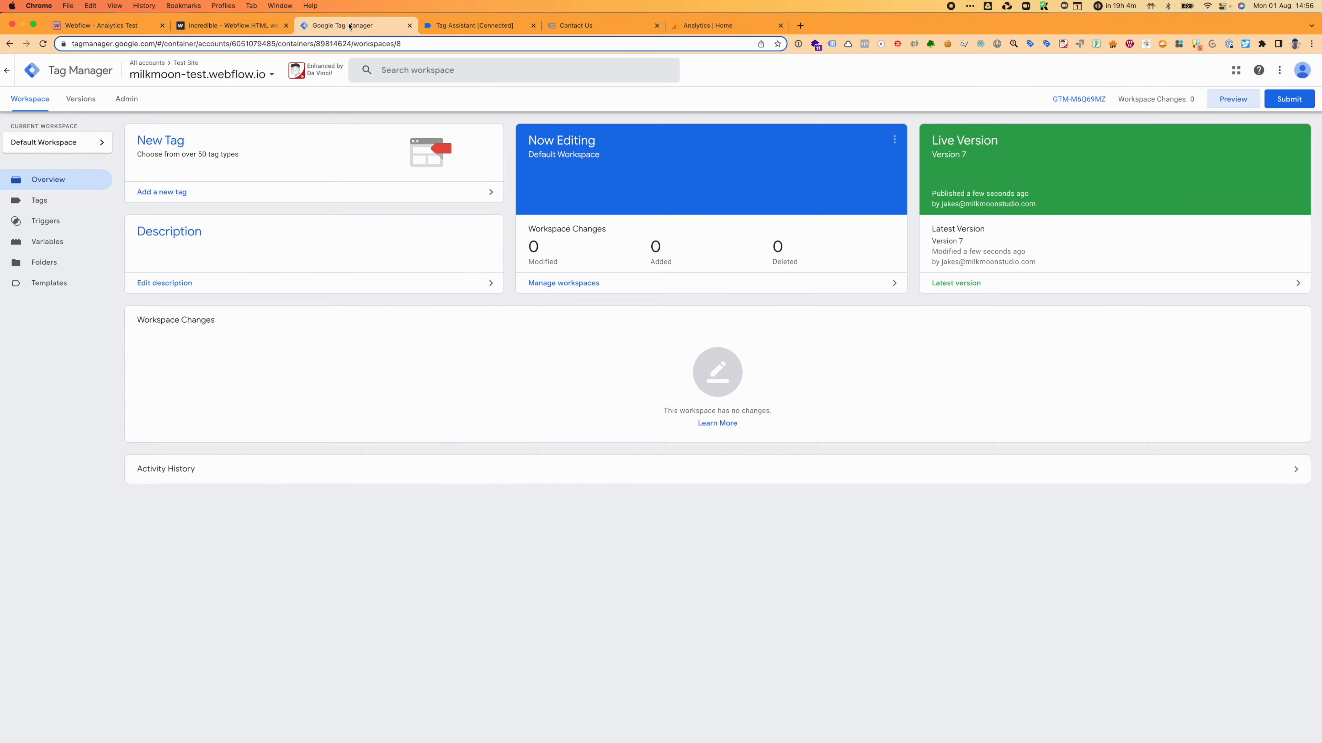
# Step: Create a new tag named 'Contact Us Page Form'
pyautogui.click(39, 200)
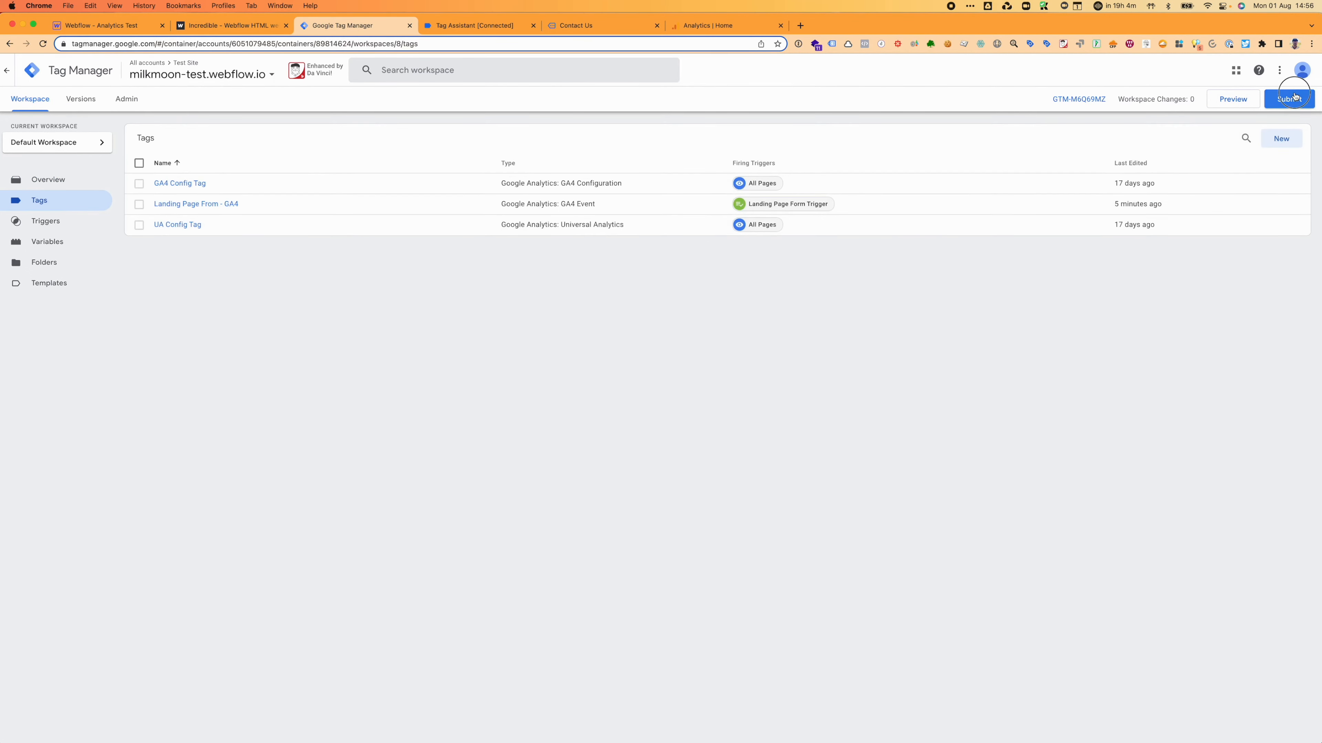
pyautogui.click(1295, 98)
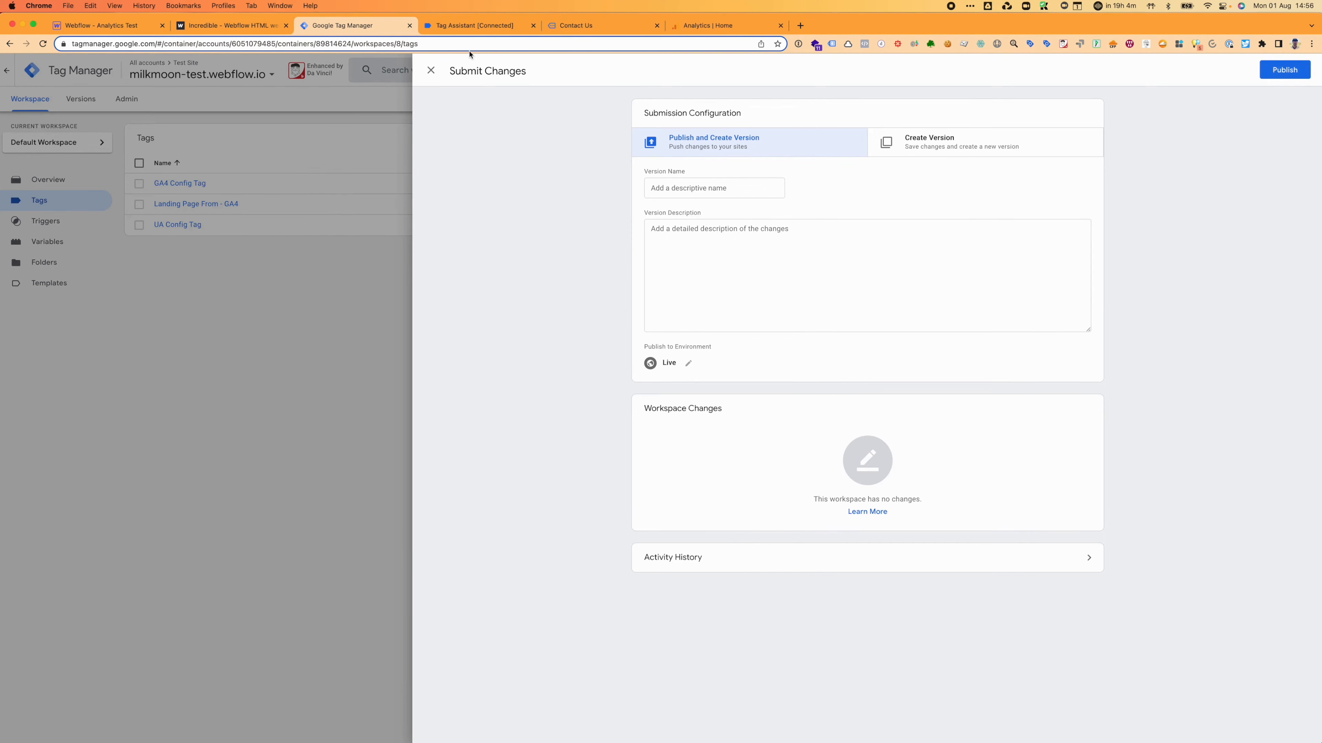
pyautogui.click(431, 72)
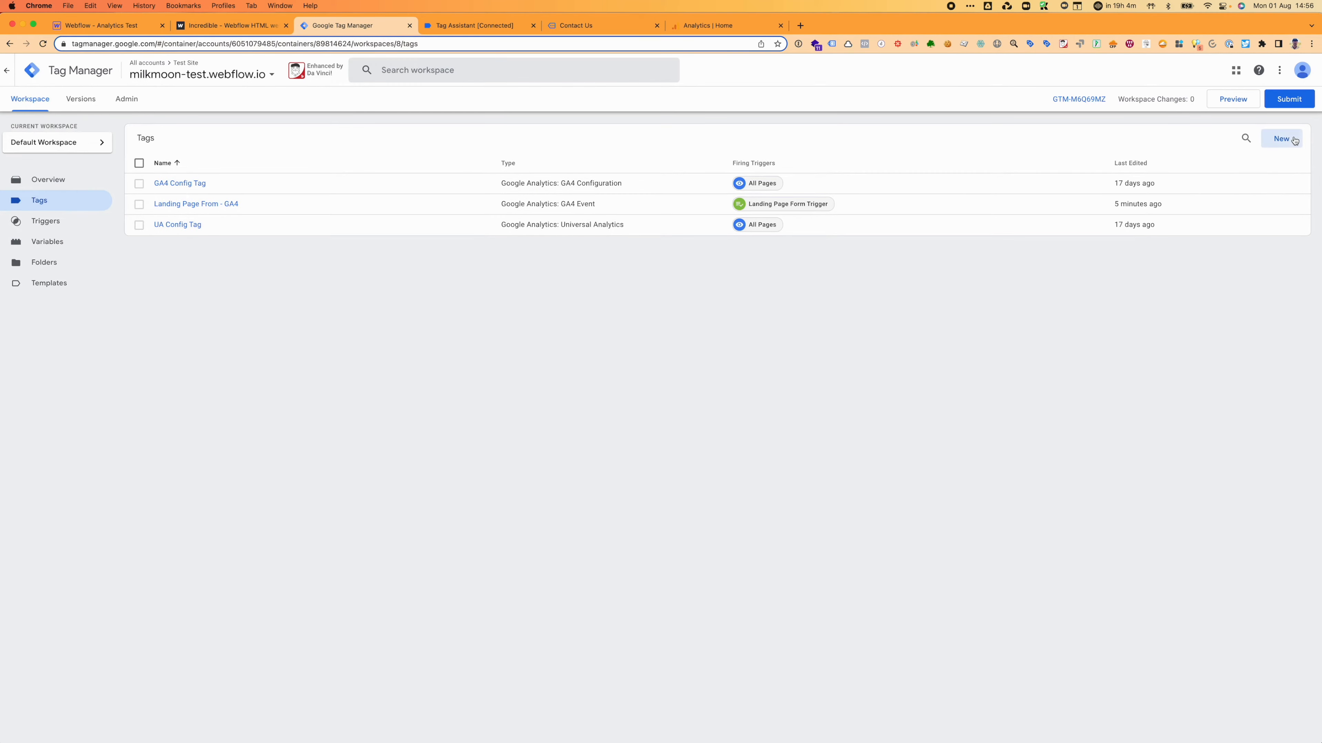
pyautogui.click(1283, 137)
pyautogui.click(557, 69)
pyautogui.press('super+a')
pyautogui.press('BackSpace')
pyautogui.write('Conatc')
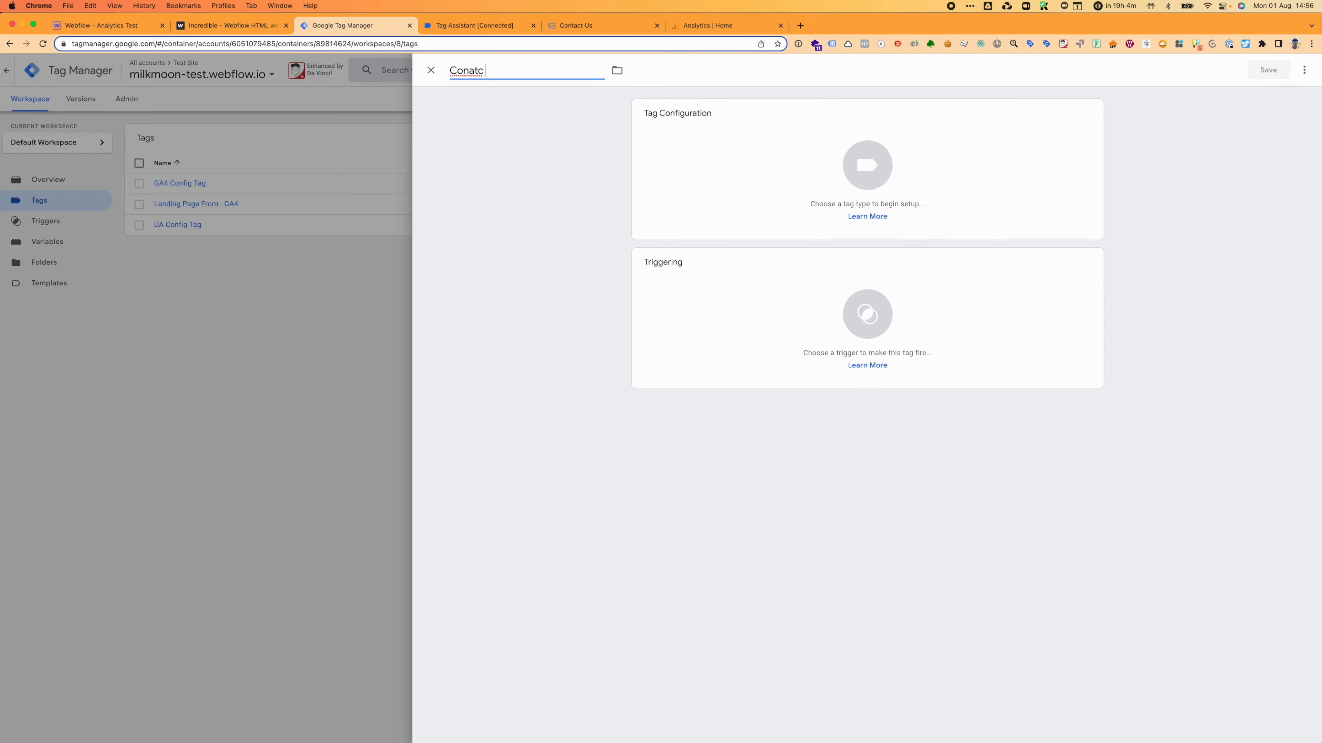
pyautogui.write('tact Us ')
pyautogui.write('Page ')
pyautogui.write('Fomr')
pyautogui.press('BackSpace')
pyautogui.press('BackSpace')
pyautogui.write('rm')
# Step: Make it a GA4 Event tag using GA4 Config Tag with event name contact_page_form
pyautogui.click(914, 195)
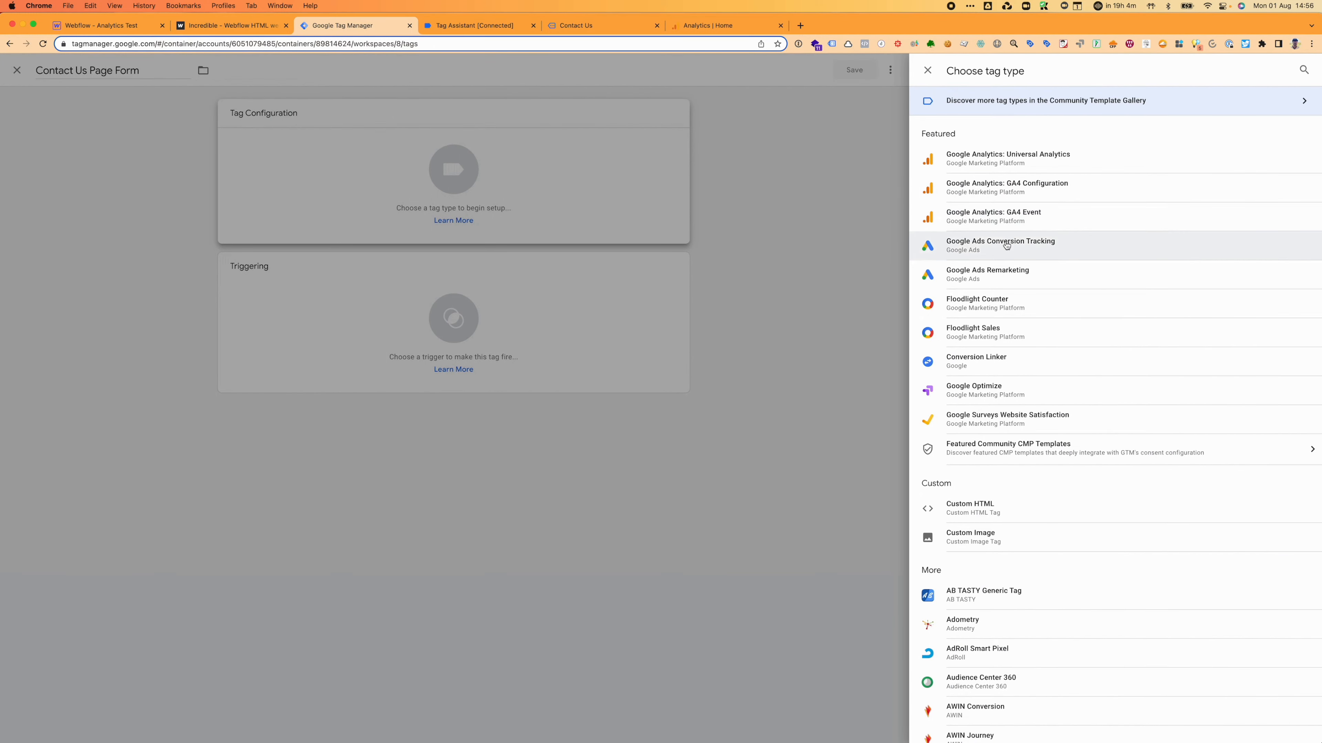
pyautogui.click(1012, 217)
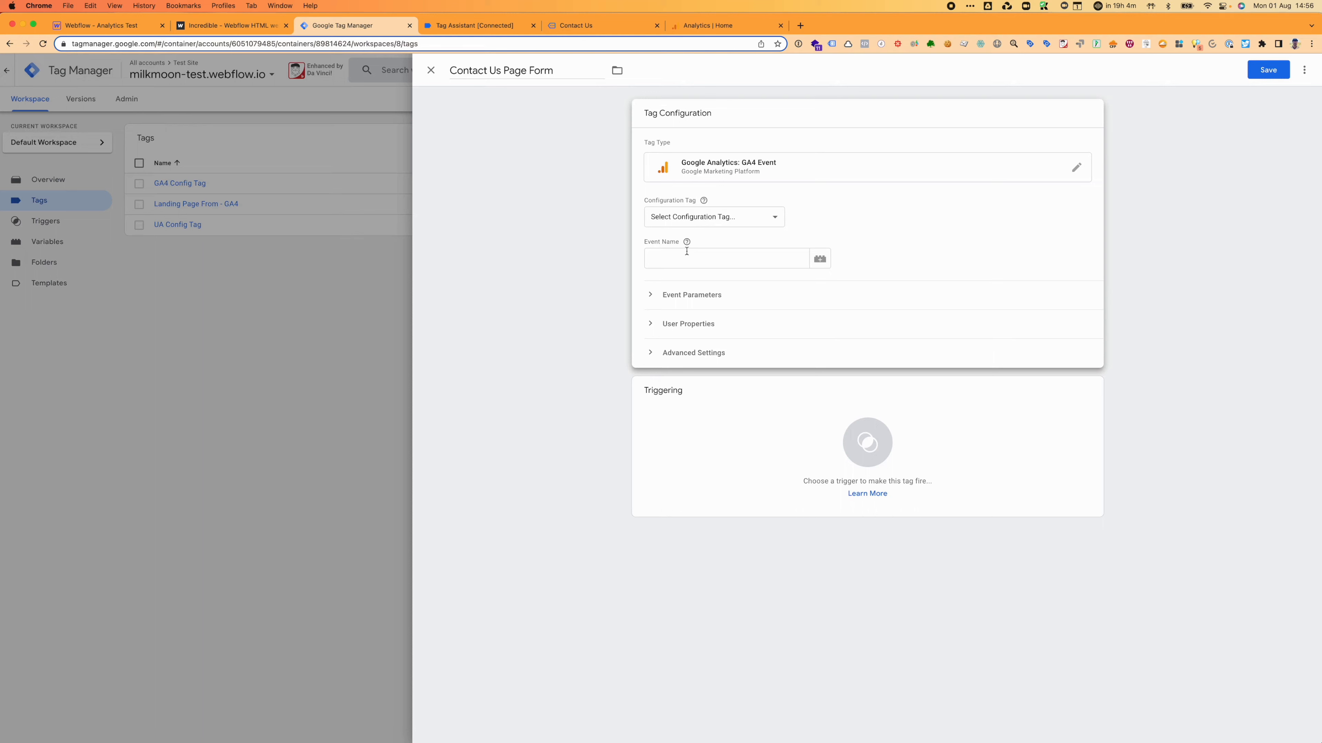
pyautogui.click(688, 218)
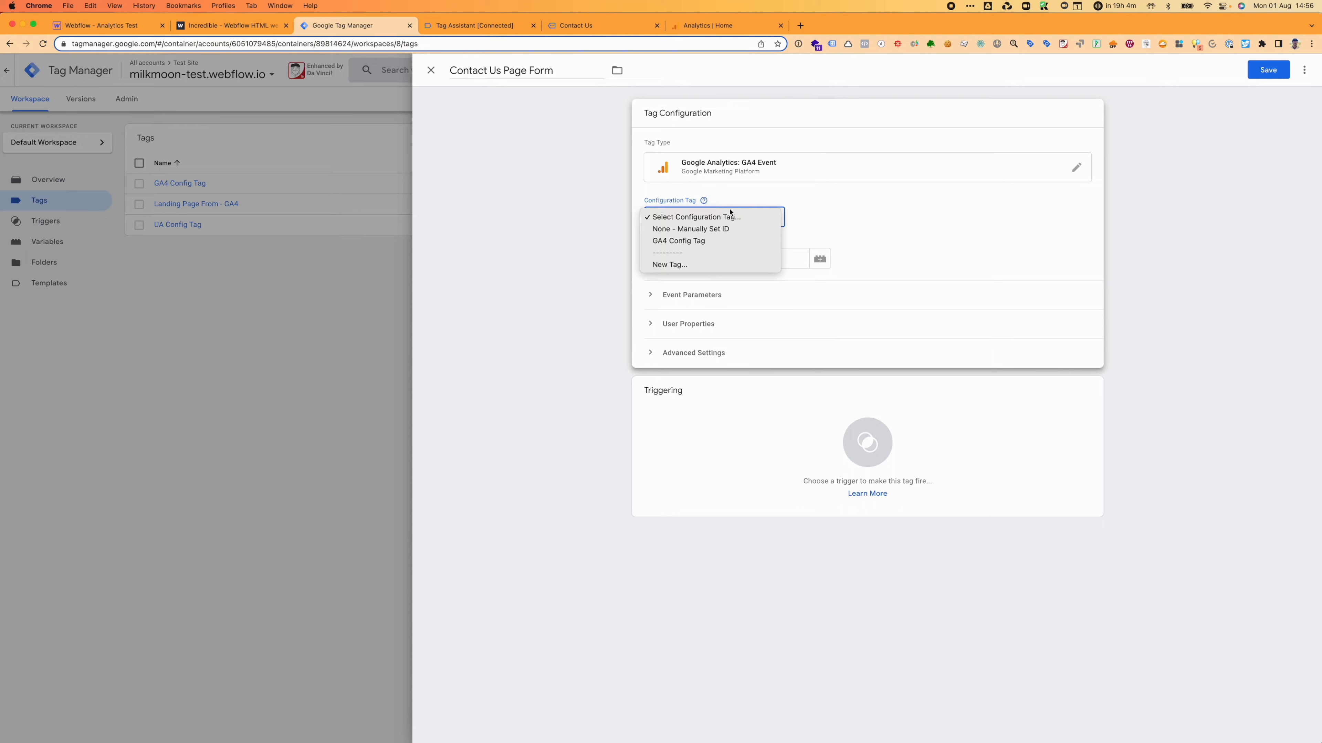
pyautogui.click(693, 242)
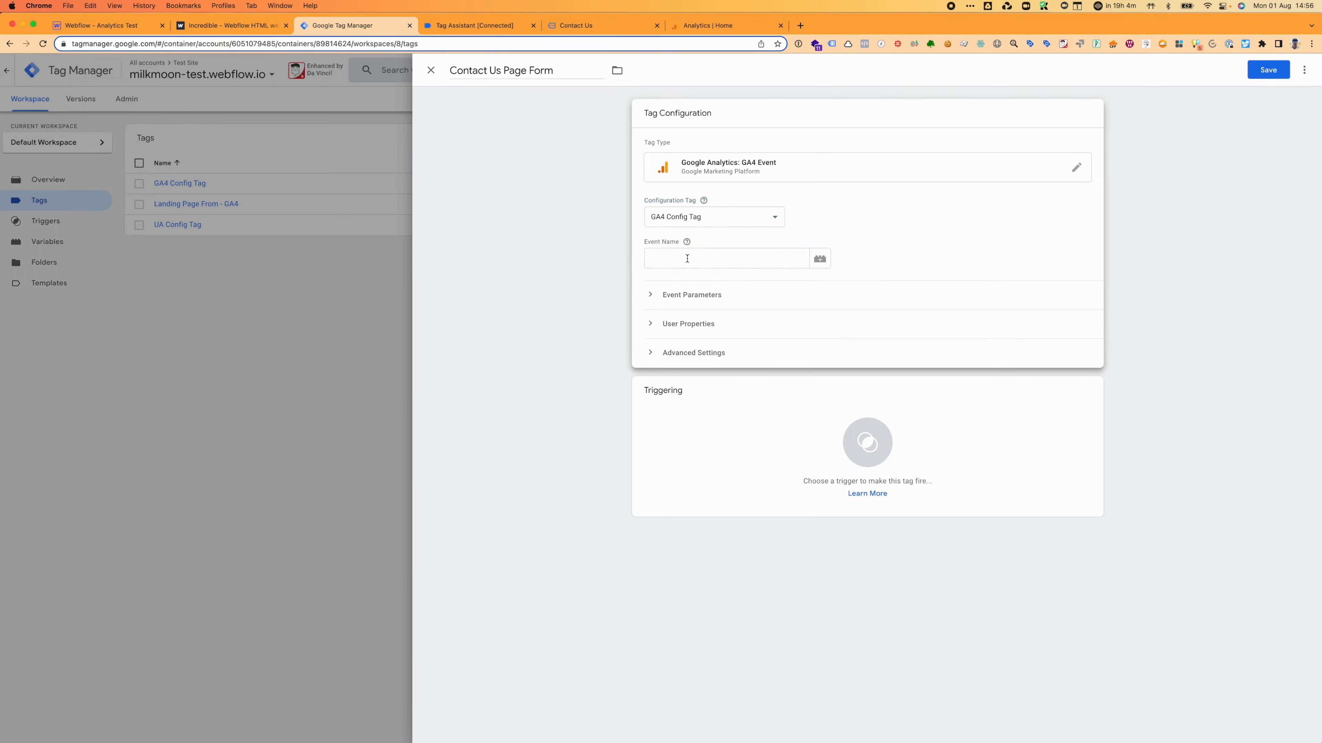
pyautogui.click(687, 258)
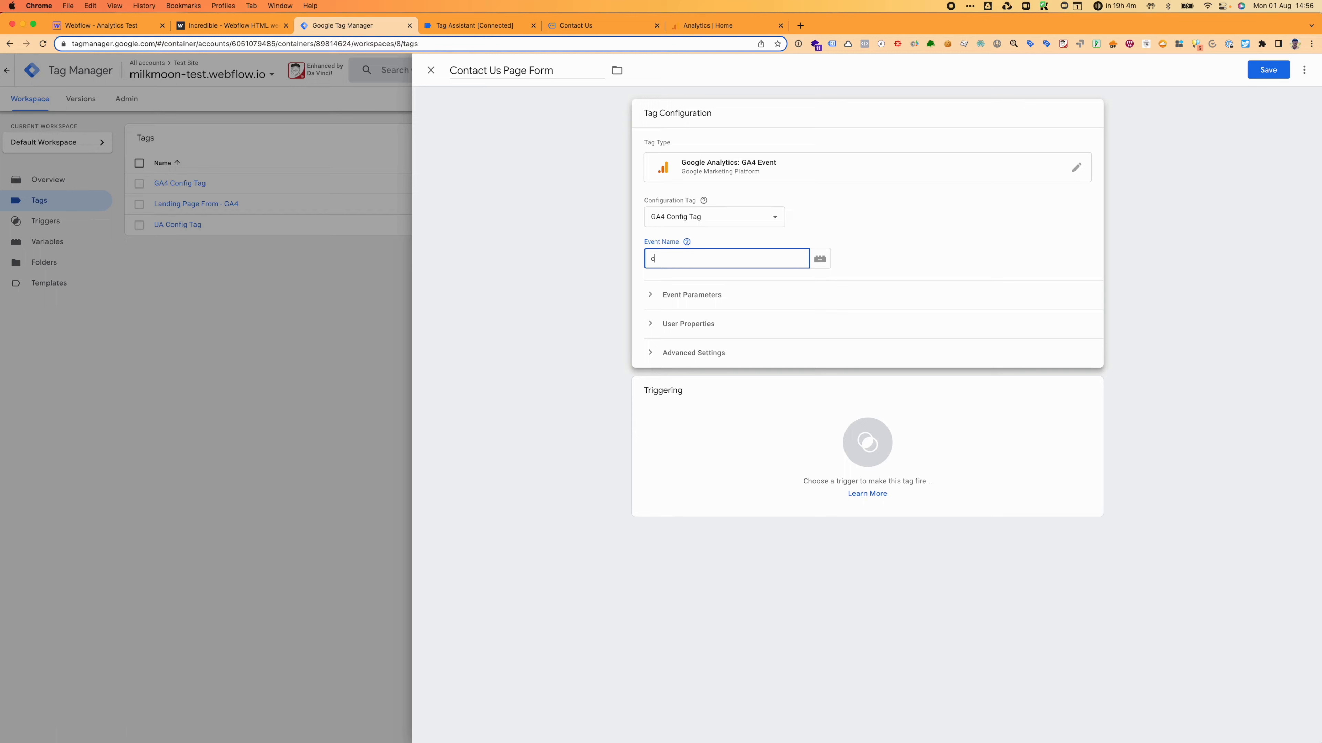
pyautogui.write('cona')
pyautogui.write('act')
pyautogui.write('_page')
pyautogui.write('_fomr')
pyautogui.press('BackSpace')
pyautogui.write('rm')
pyautogui.click(751, 439)
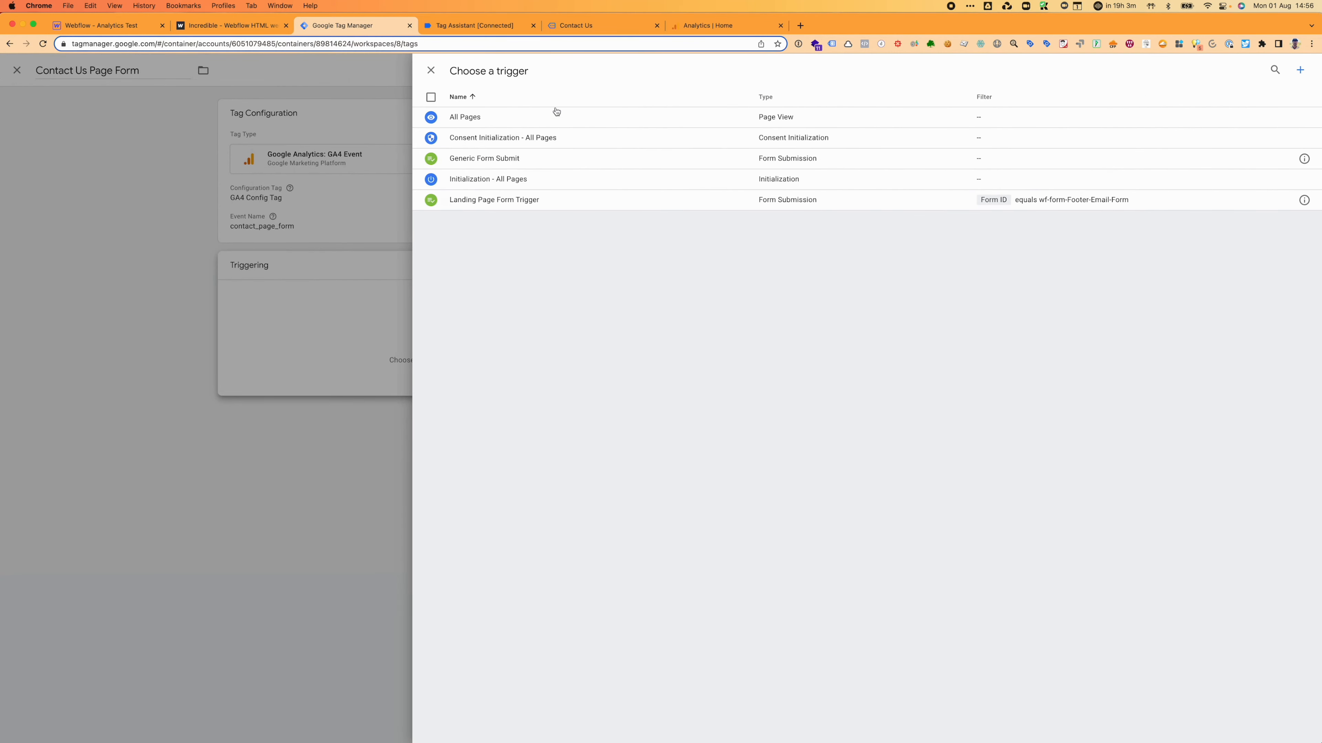
# Step: Create a Form Submission trigger named 'Contact Page Form Trigger'
pyautogui.click(1301, 74)
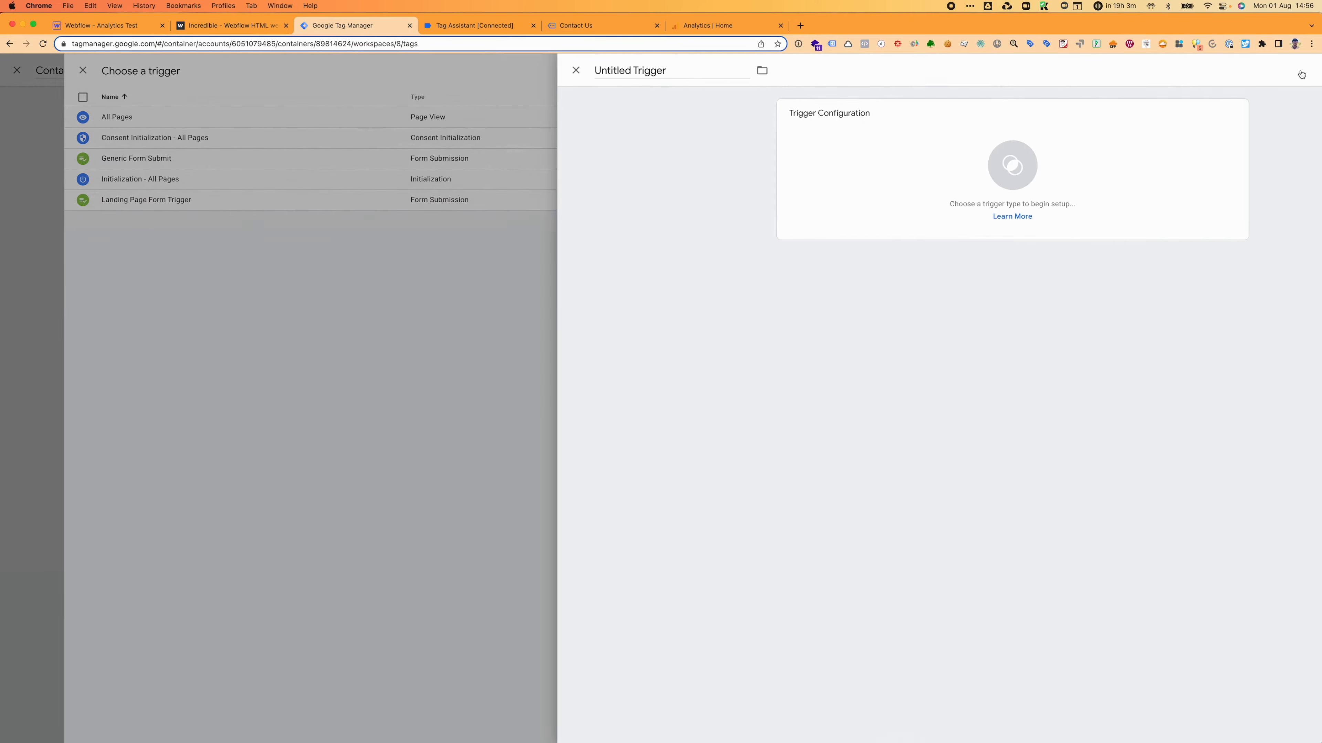
pyautogui.click(528, 69)
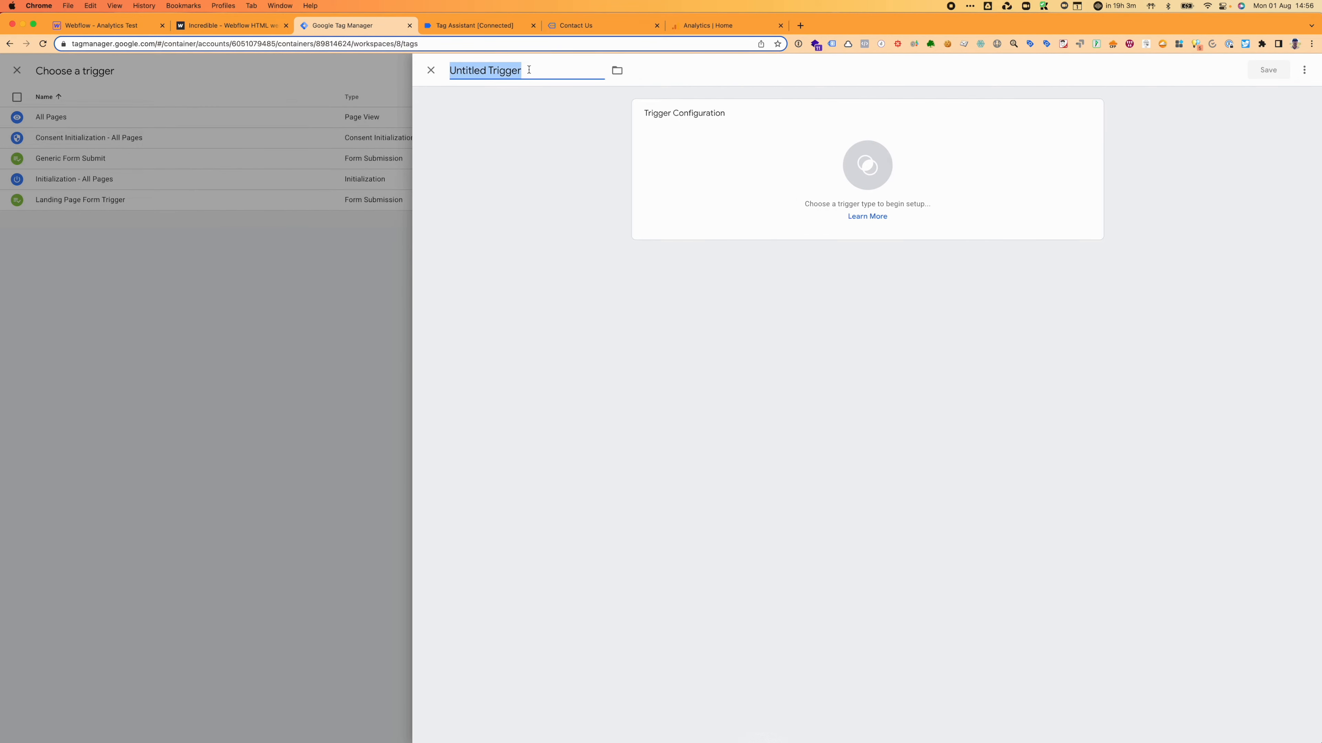
pyautogui.write('Conact')
pyautogui.press('BackSpace')
pyautogui.press('BackSpace')
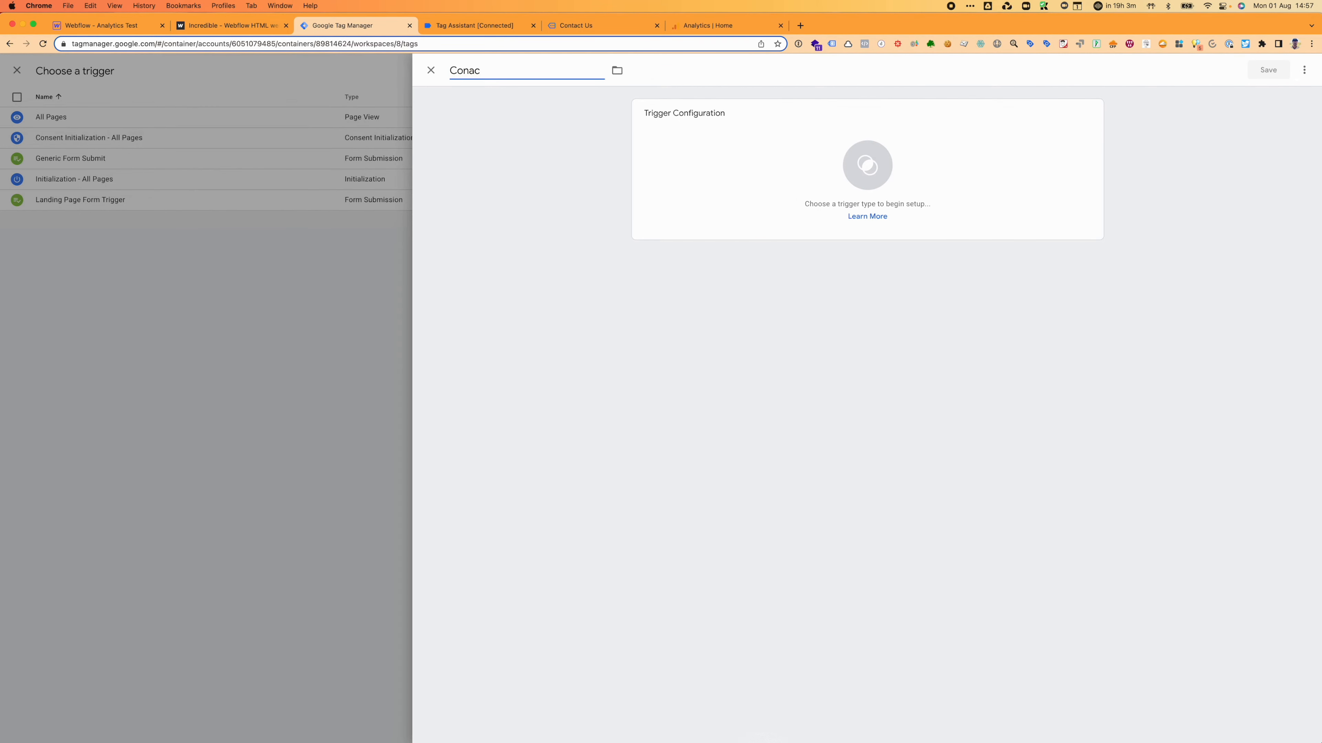
pyautogui.write('atc')
pyautogui.write('tact Page ')
pyautogui.write('Form ')
pyautogui.write('Triggw')
pyautogui.write('er')
pyautogui.click(821, 183)
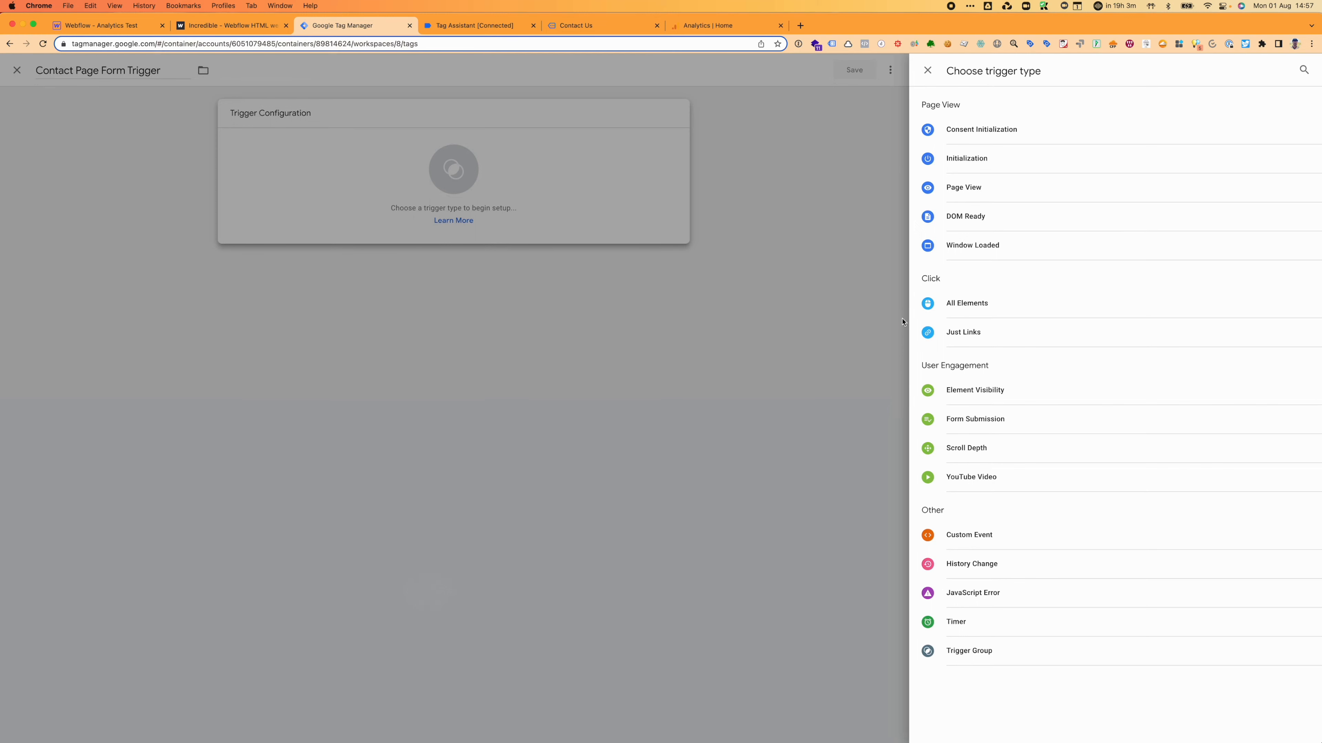
pyautogui.click(1004, 427)
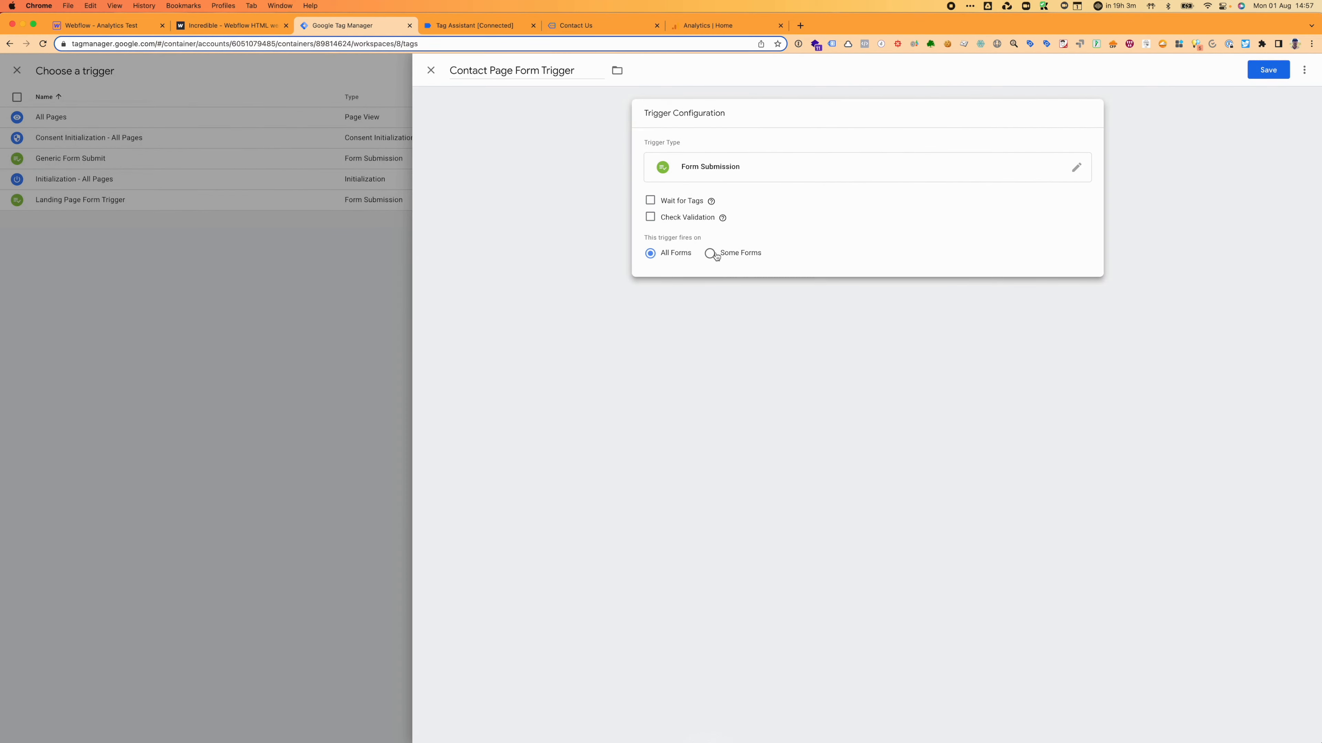
# Step: Limit it to some forms where Page Path contains /contact-us, and save the trigger
pyautogui.click(710, 253)
pyautogui.click(703, 296)
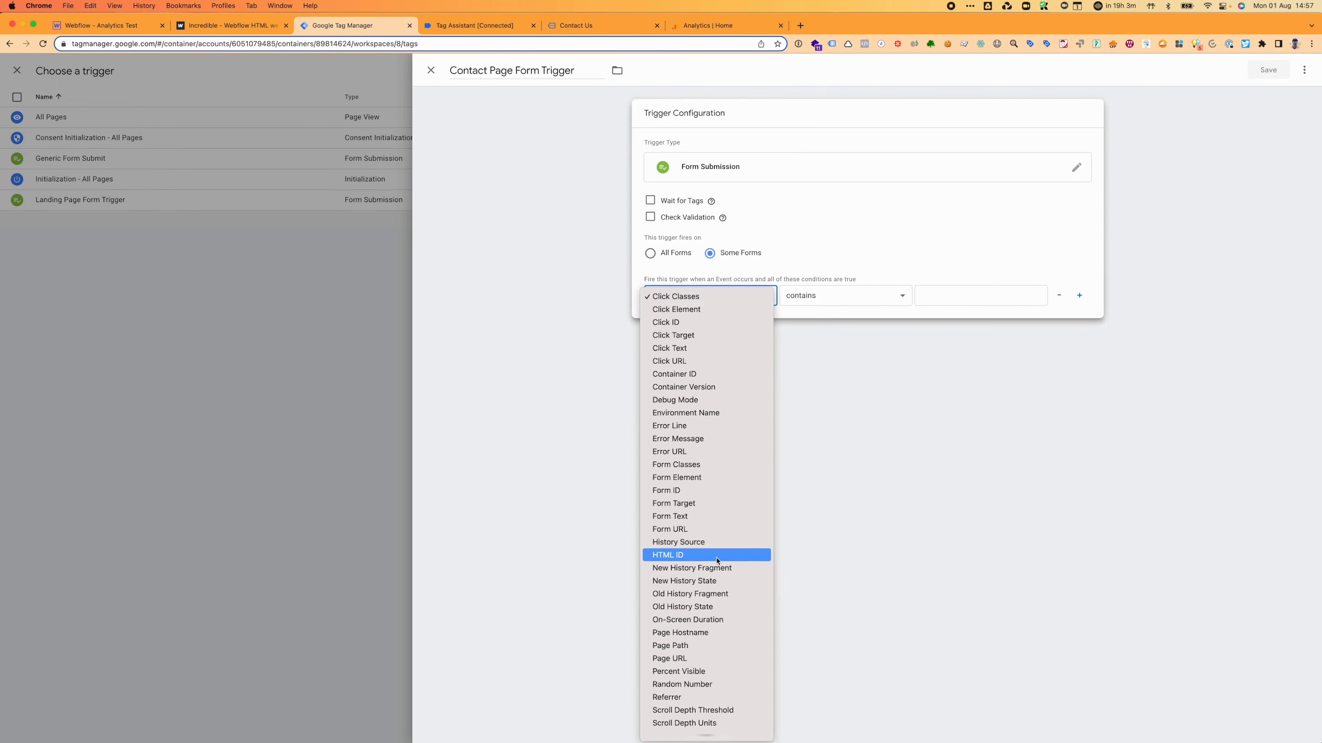
pyautogui.click(715, 648)
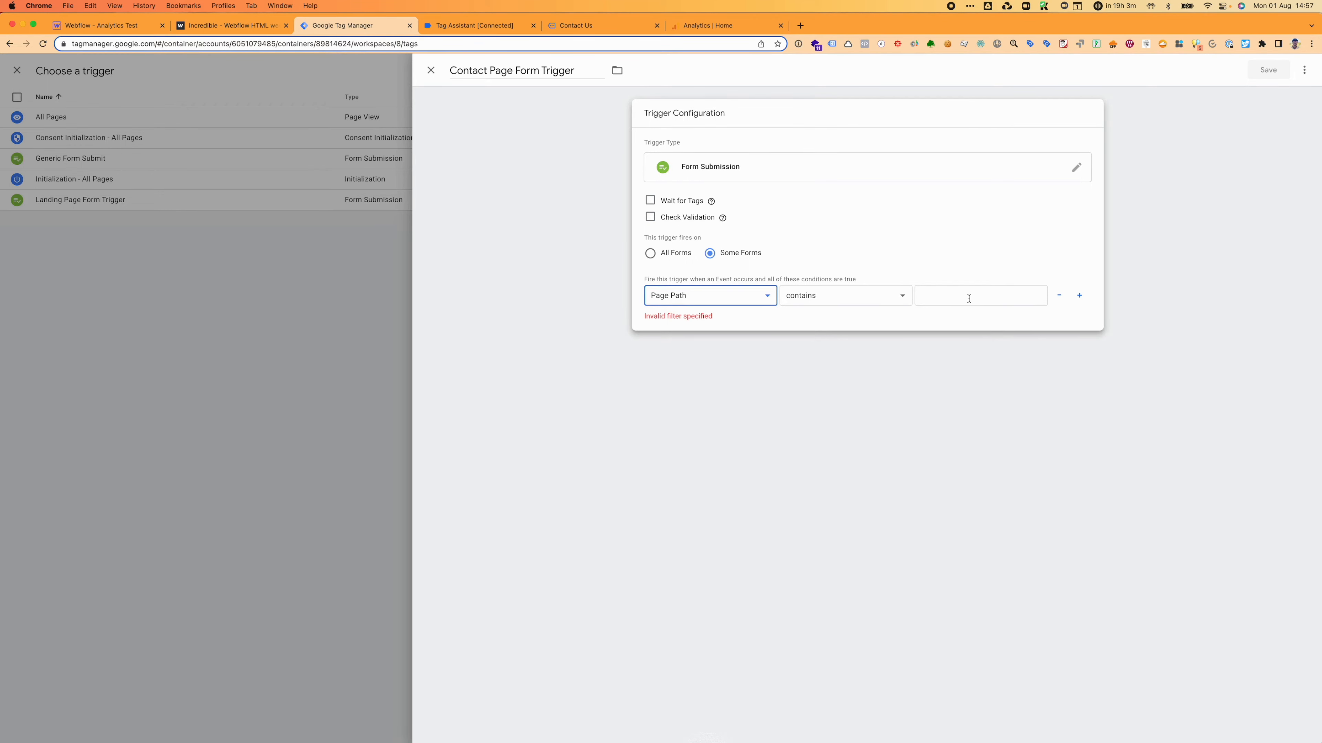
pyautogui.click(905, 302)
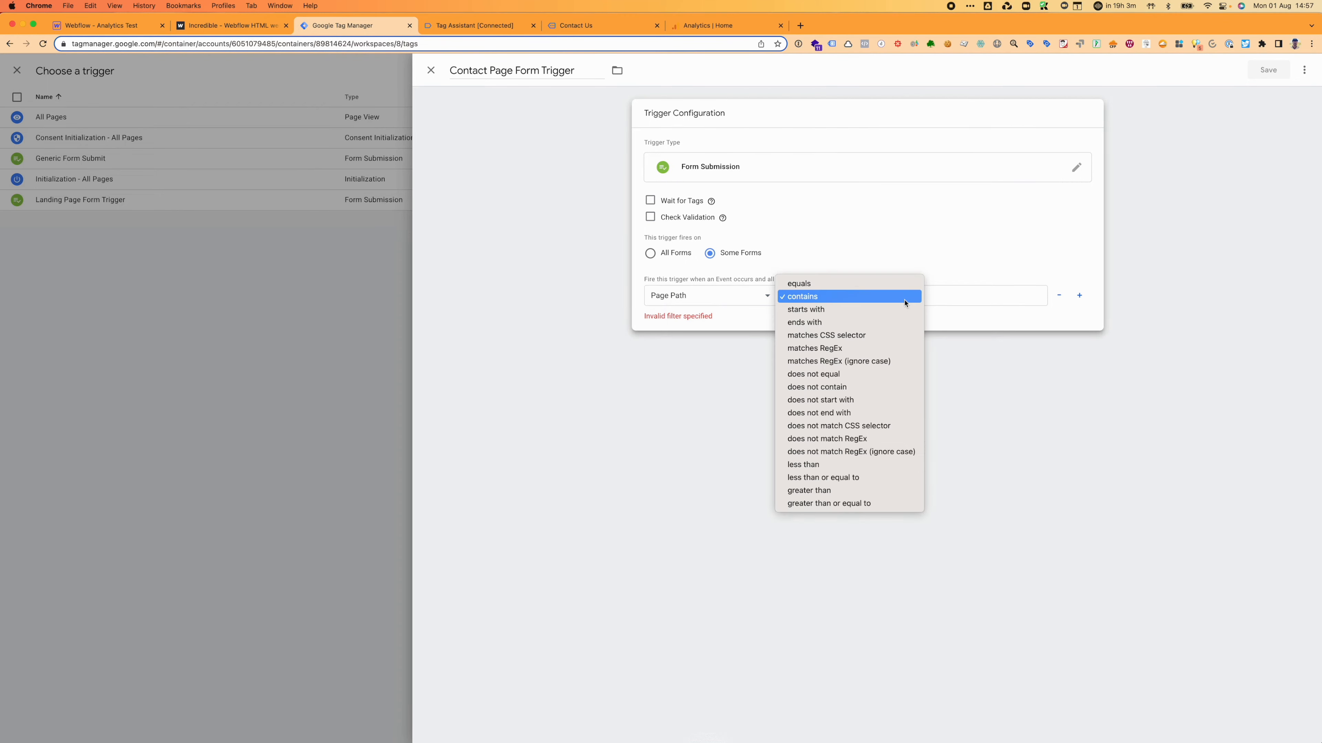
pyautogui.click(883, 296)
pyautogui.click(938, 295)
pyautogui.press('super+v')
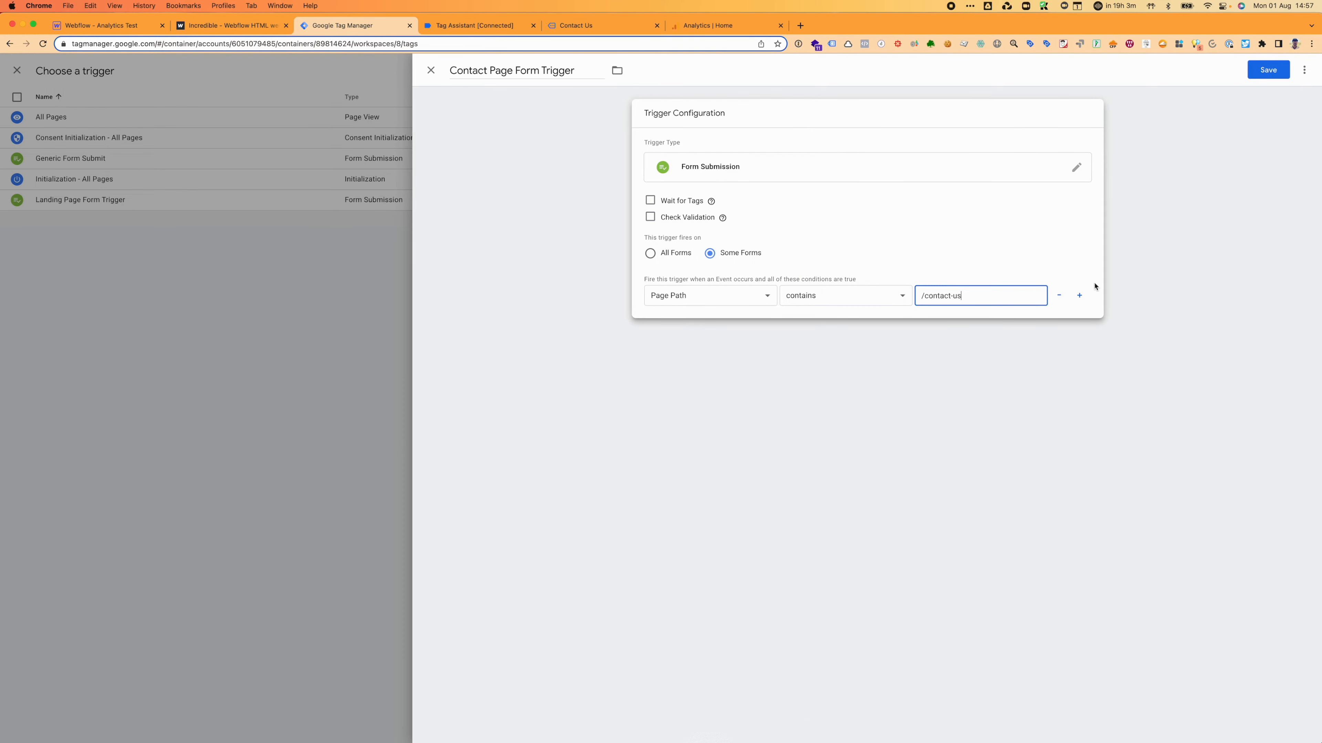
pyautogui.click(1288, 75)
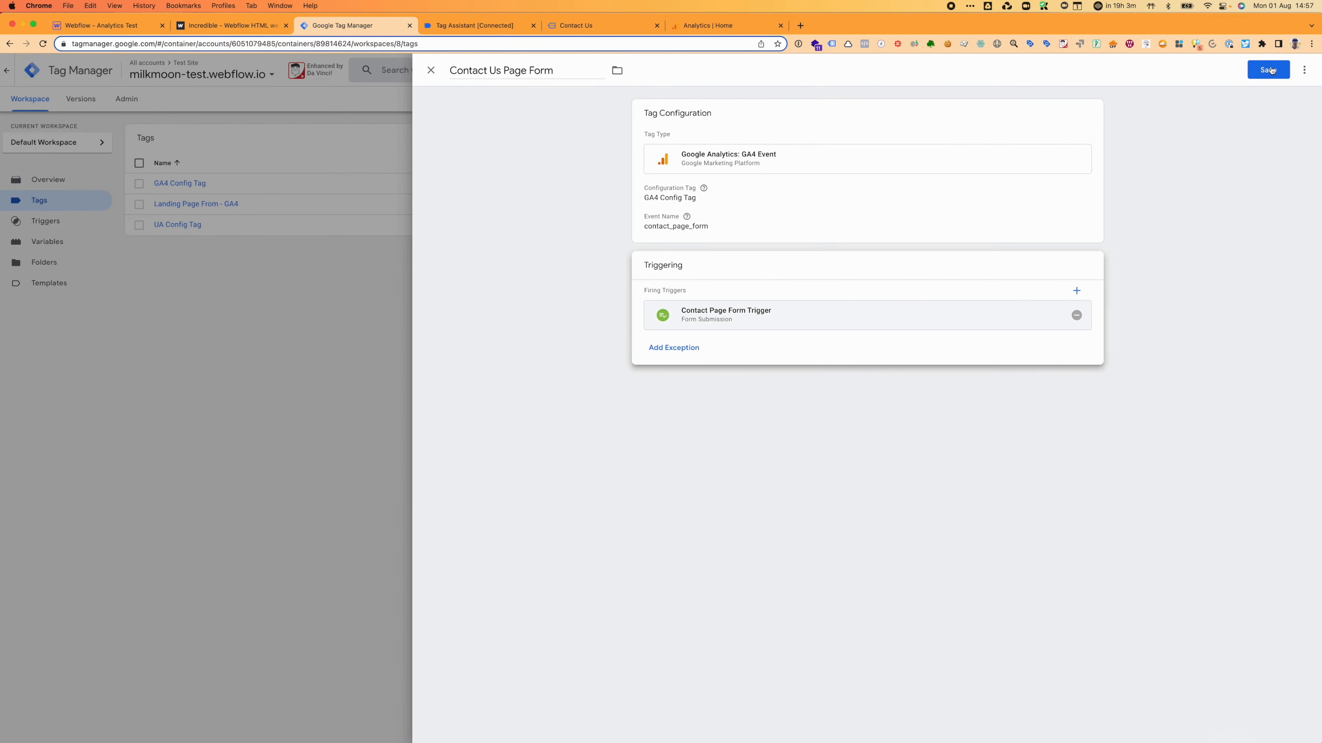
# Step: Save the Contact Us Page Form tag and publish the workspace as Version 8
pyautogui.click(1262, 72)
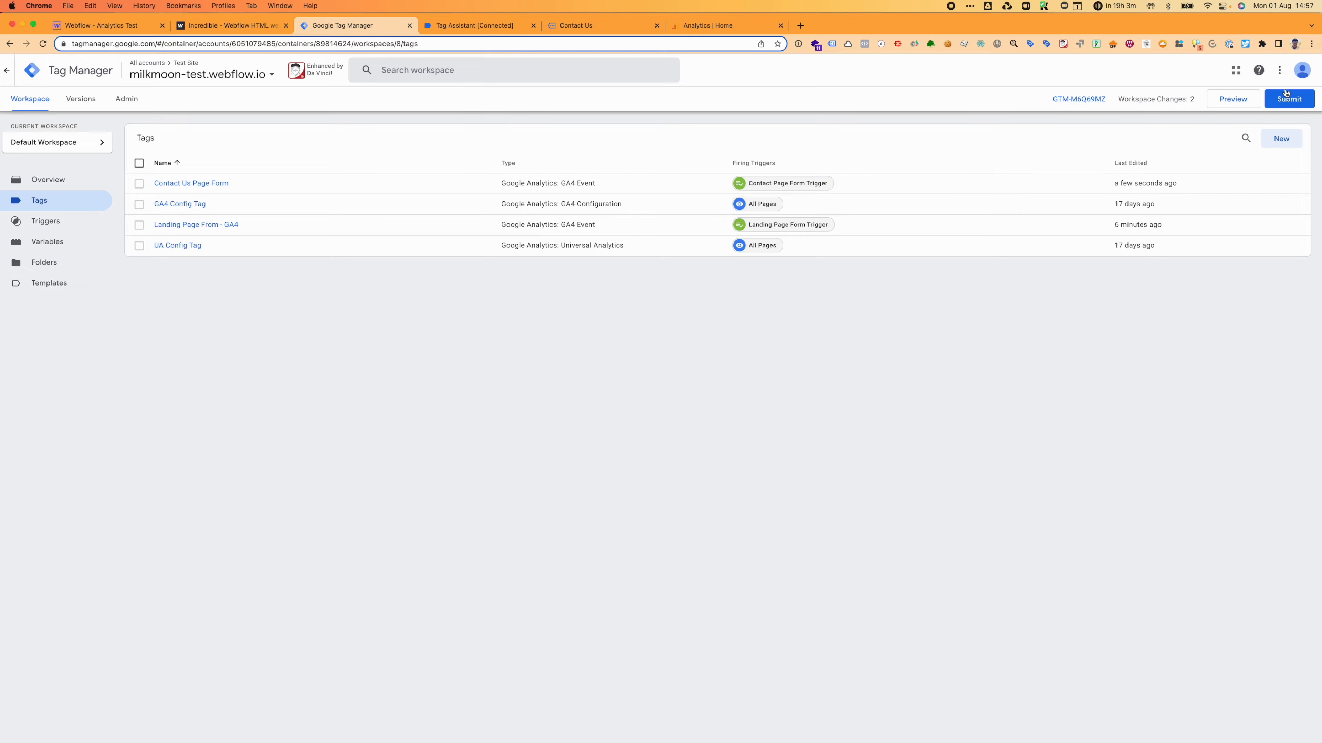
pyautogui.click(1283, 100)
pyautogui.click(1271, 78)
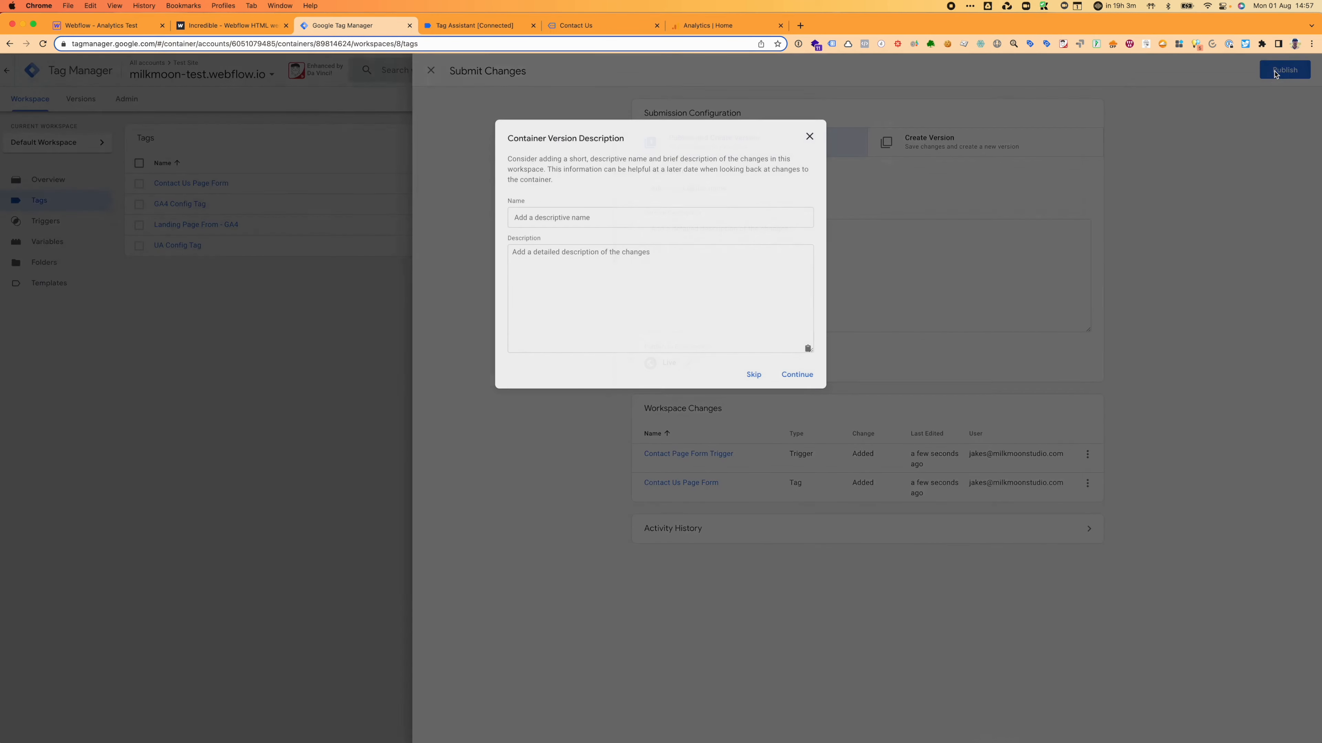
pyautogui.click(796, 374)
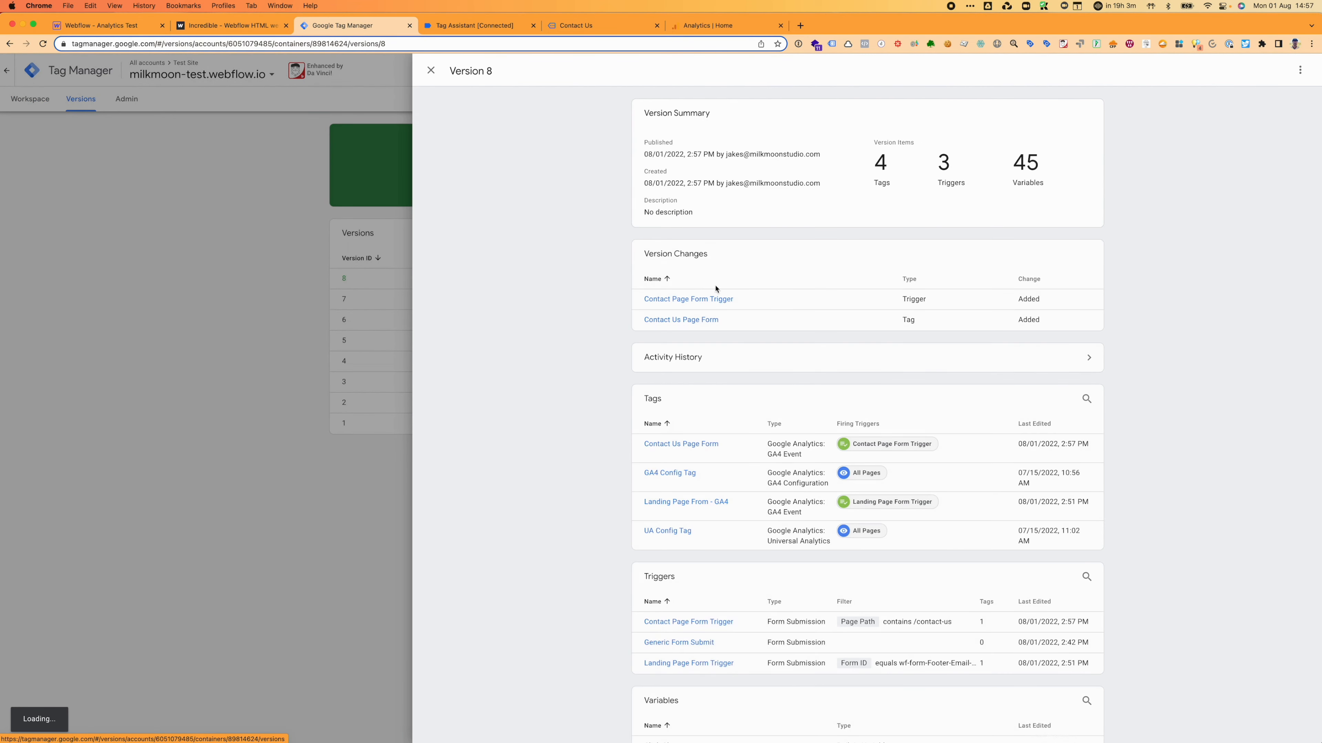
pyautogui.click(431, 70)
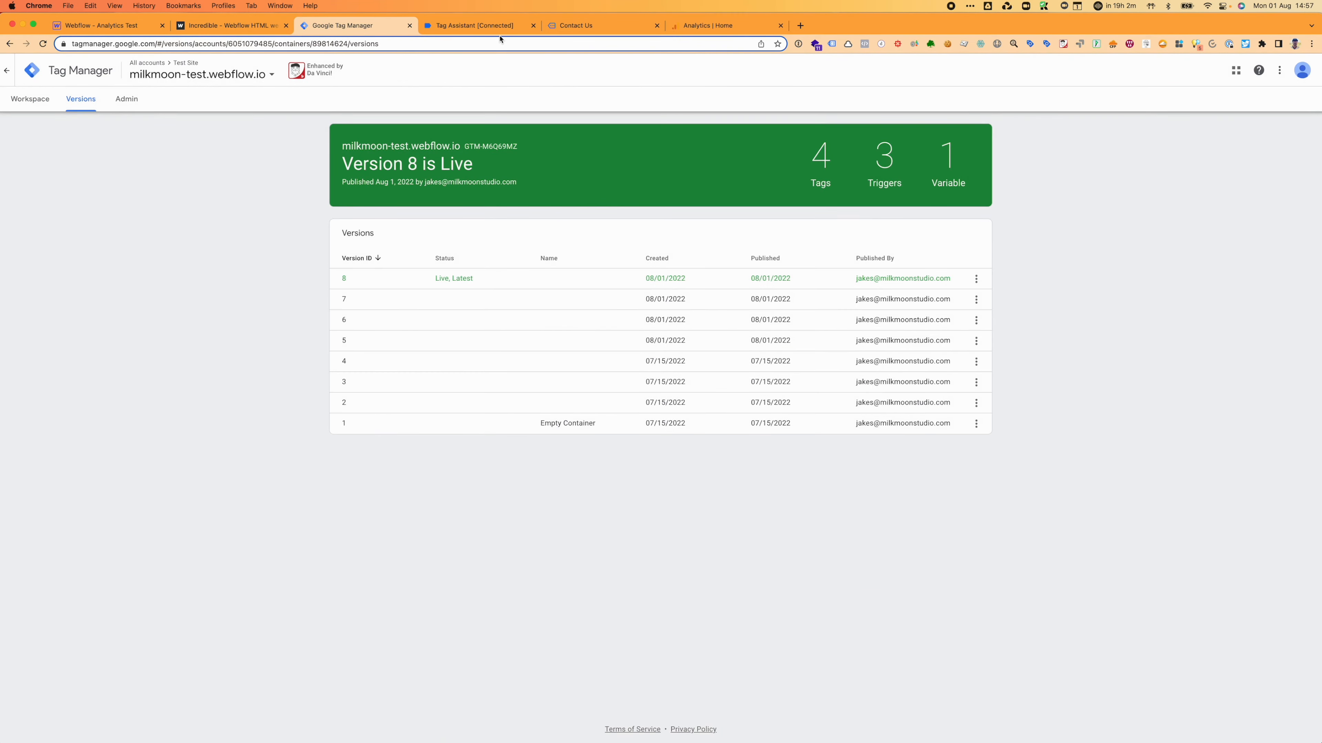
# Step: Close the Tag Assistant and Contact Us tabs and return to the Tag Manager workspace overview
pyautogui.click(201, 29)
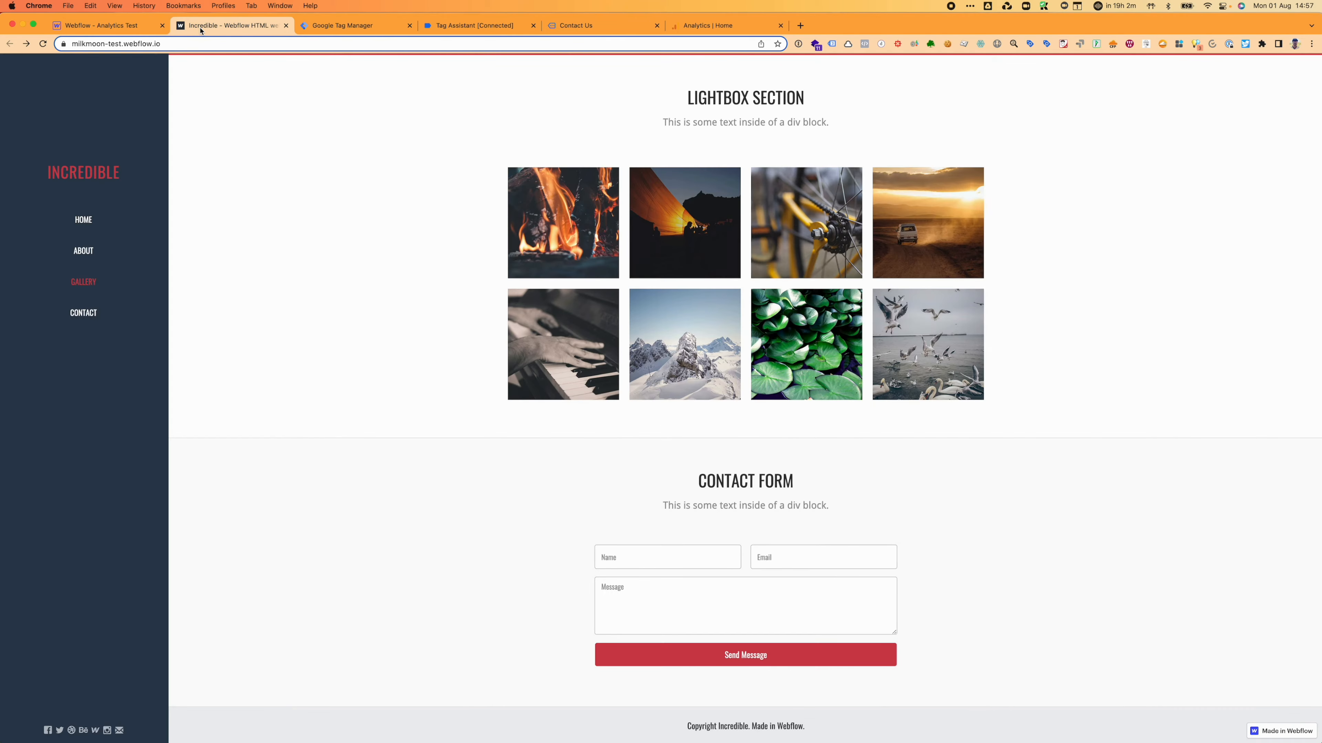
pyautogui.click(533, 26)
pyautogui.click(533, 25)
pyautogui.click(349, 26)
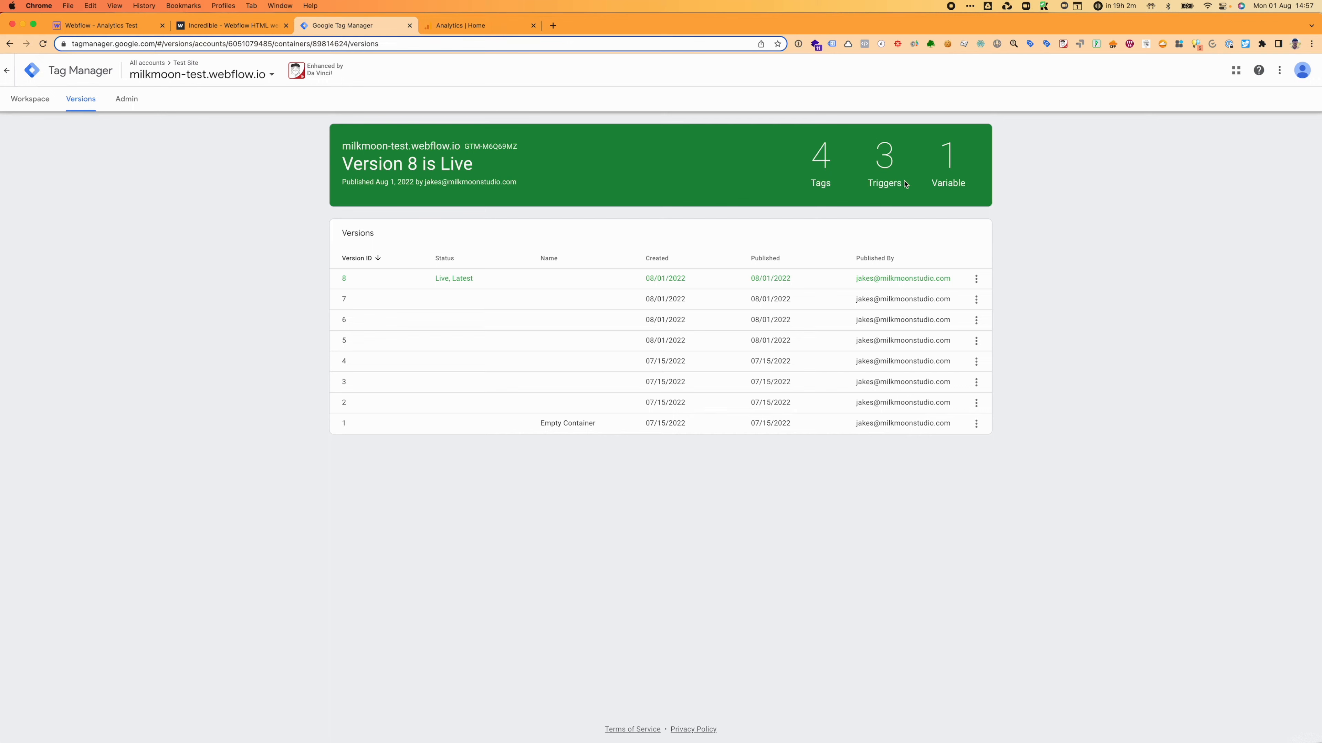
pyautogui.click(29, 99)
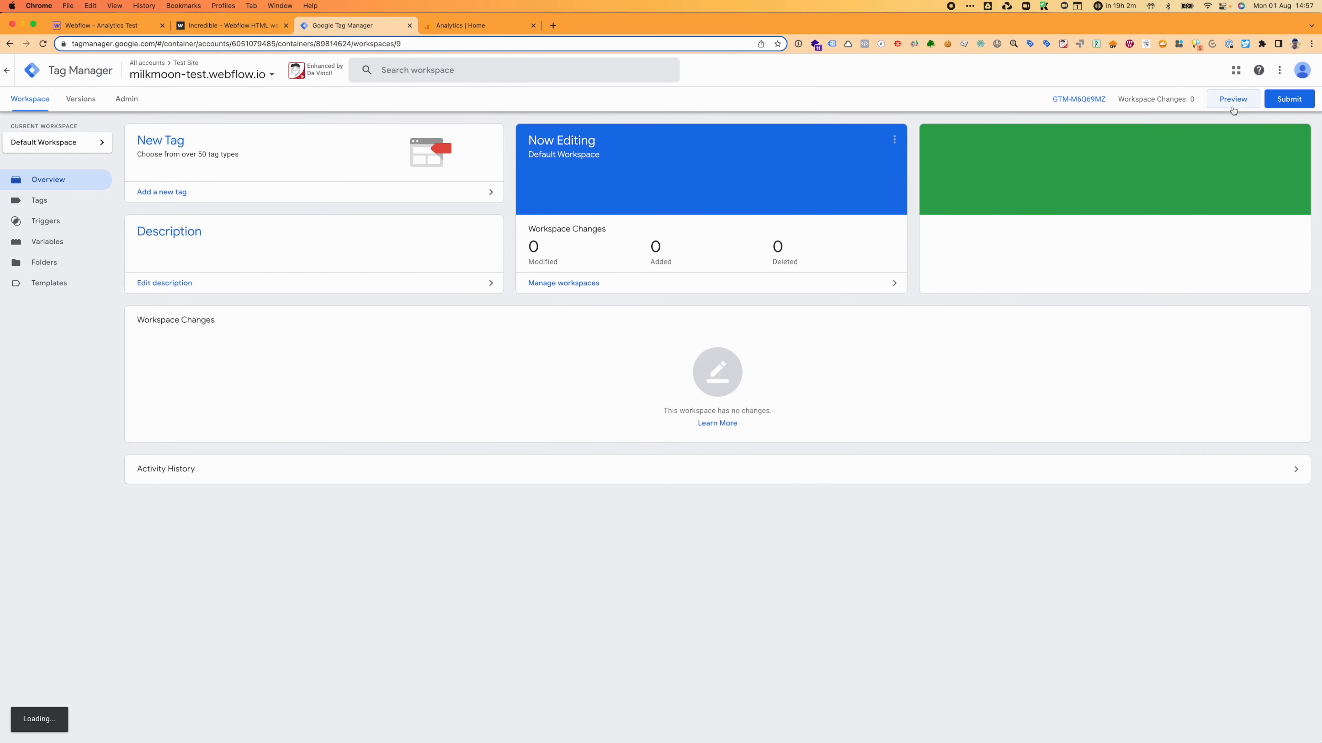
# Step: Preview the container and connect Tag Assistant to milkmoon-test.webflow.io
pyautogui.click(1232, 100)
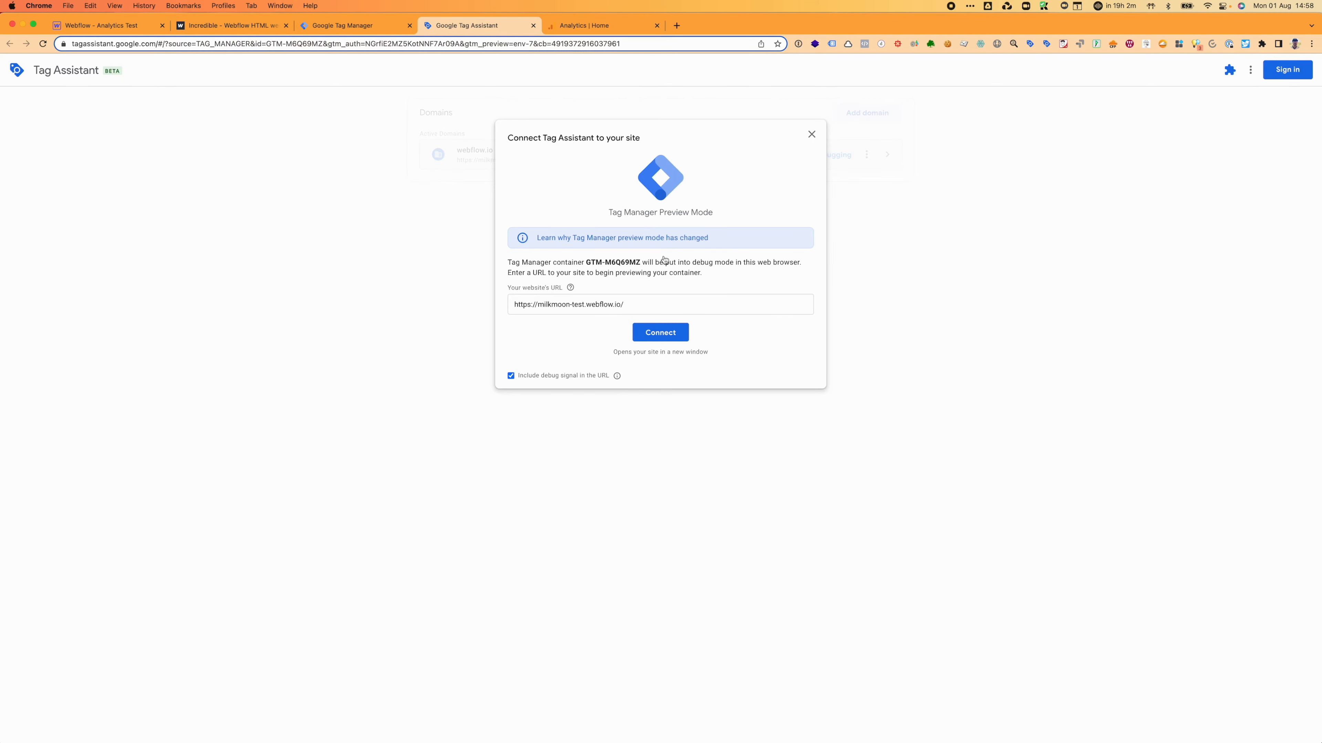
pyautogui.click(651, 333)
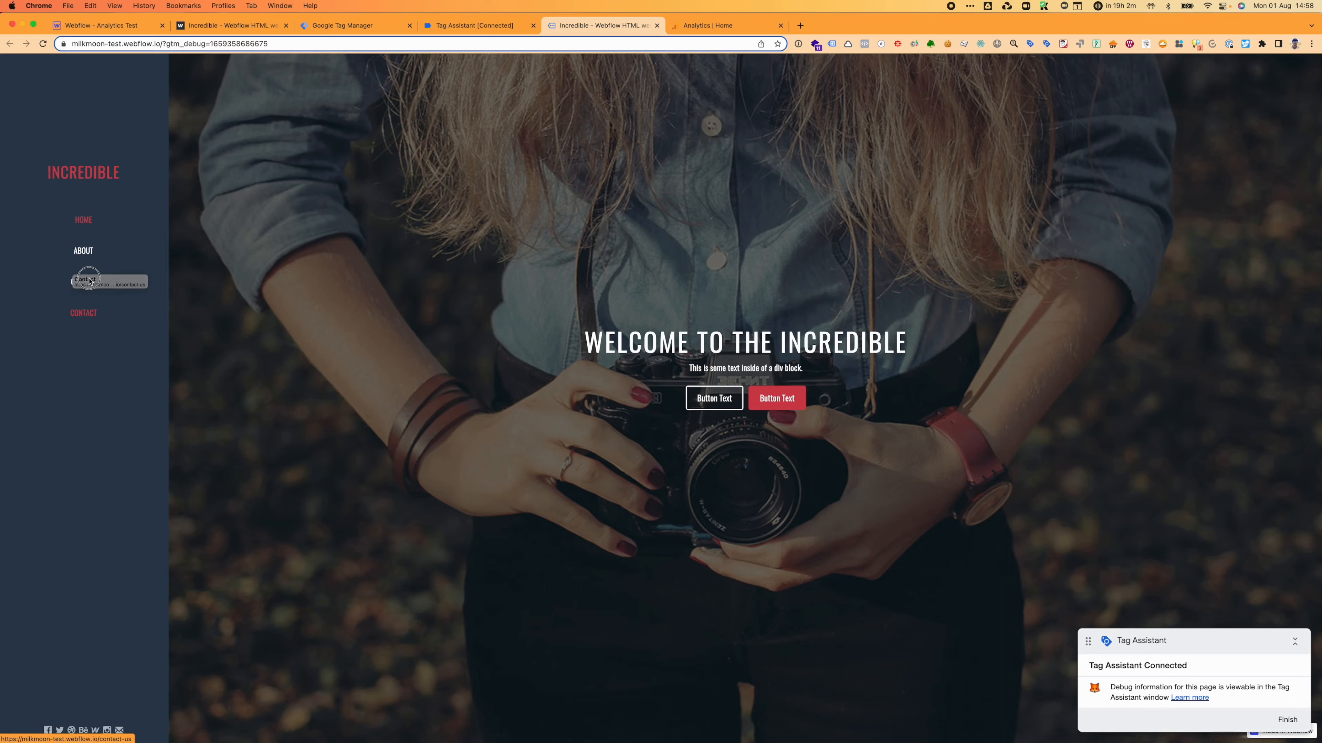
# Step: Submit the home page contact form with a test name, a test e-mail and message 'sdfv'
pyautogui.scroll(-20, 889, 354)
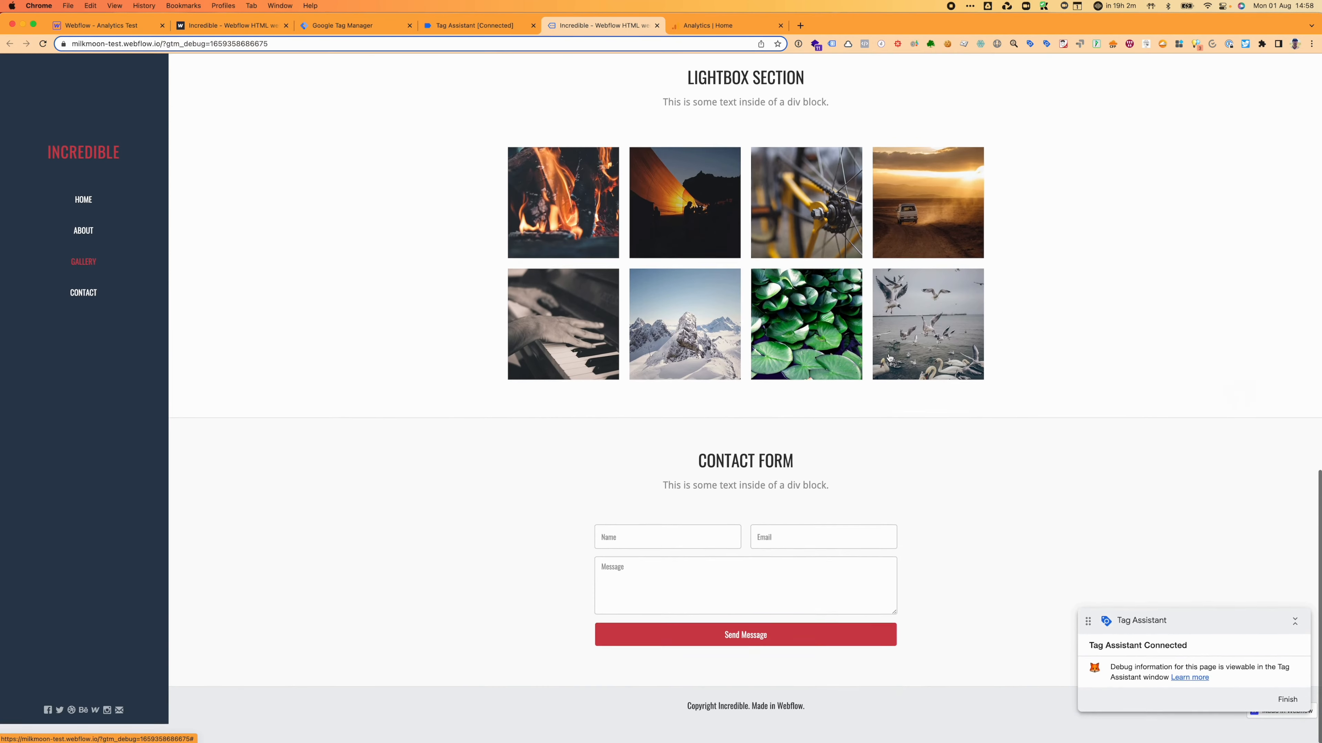
pyautogui.scroll(1, 481, 622)
pyautogui.click(665, 562)
pyautogui.write('TEST')
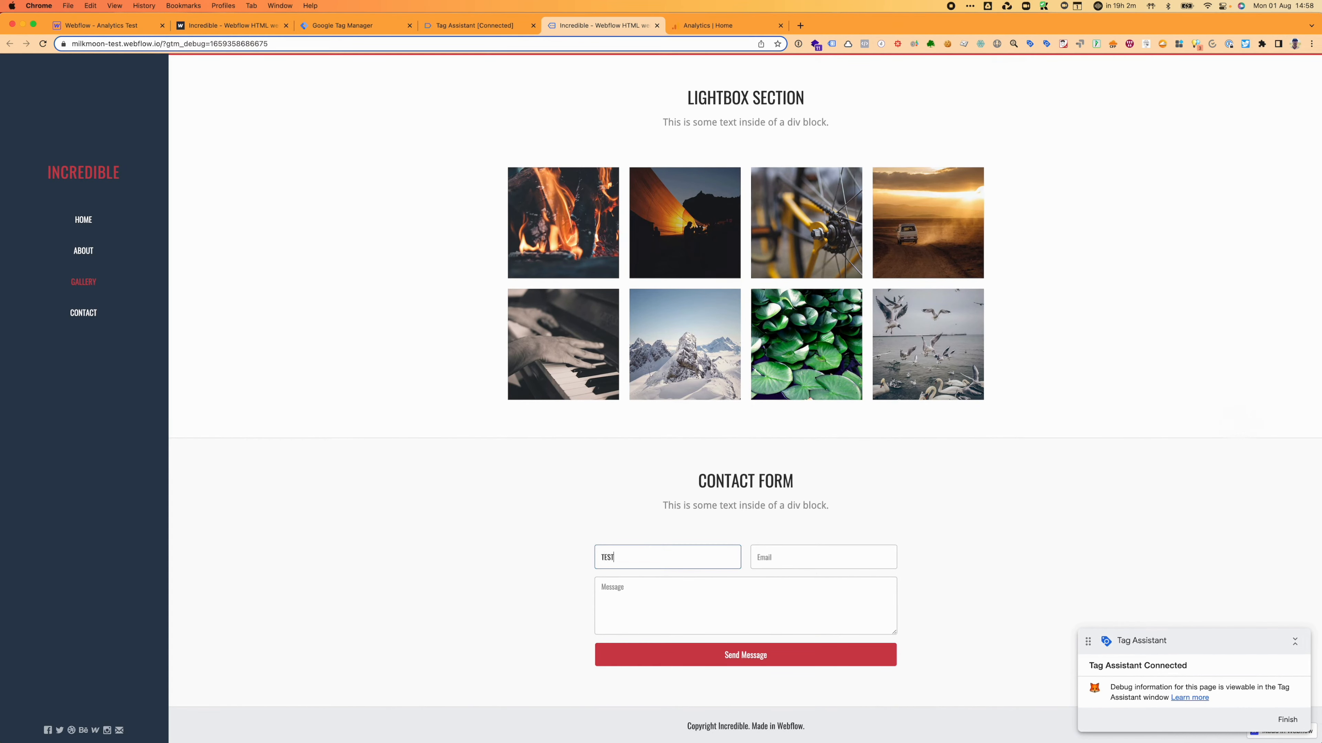
pyautogui.press('Tab')
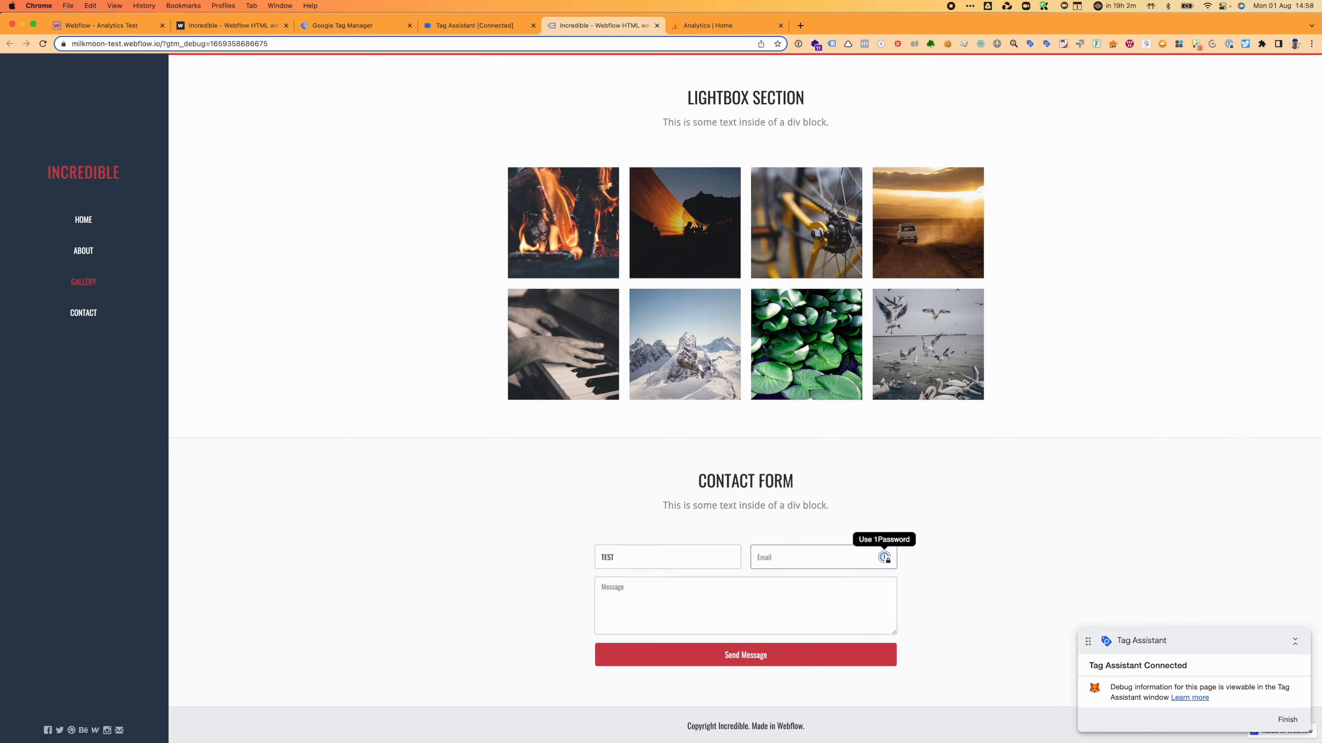
pyautogui.write('TEST@')
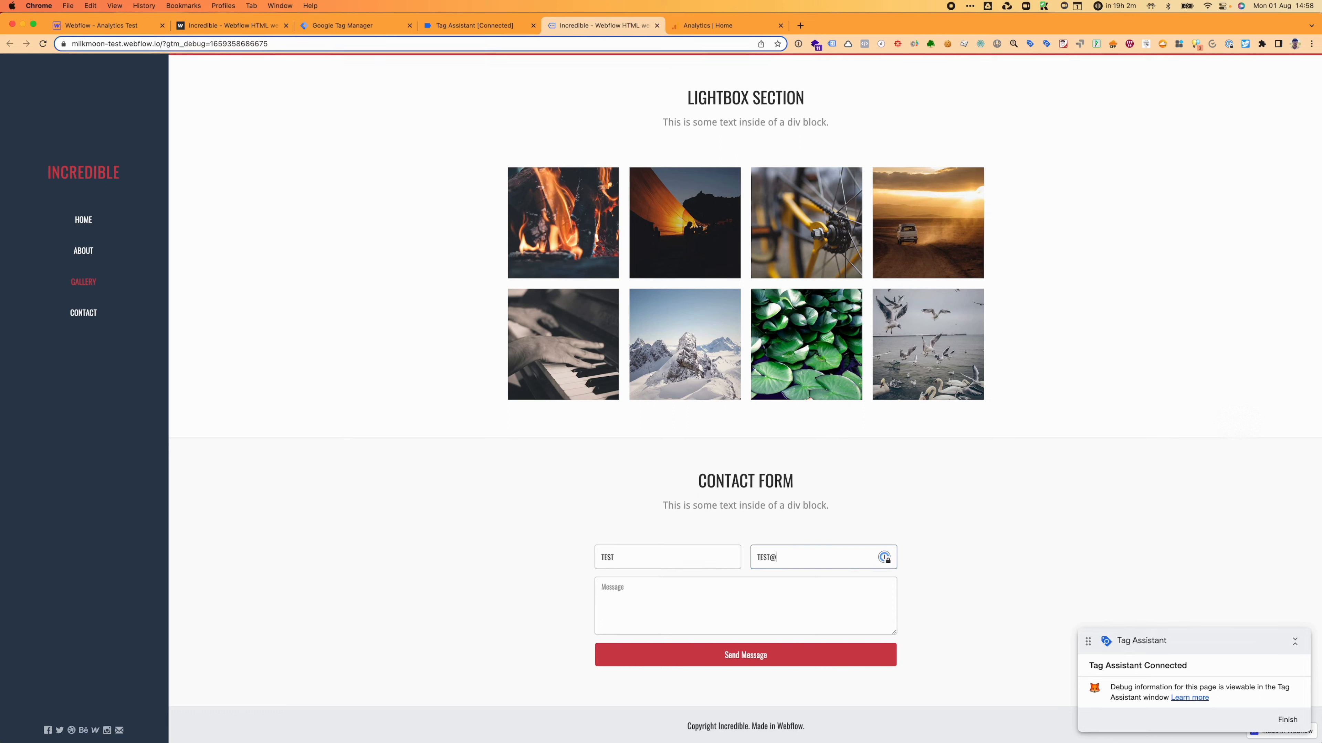
pyautogui.write('test.com')
pyautogui.press('Tab')
pyautogui.write('sdfv')
pyautogui.click(685, 652)
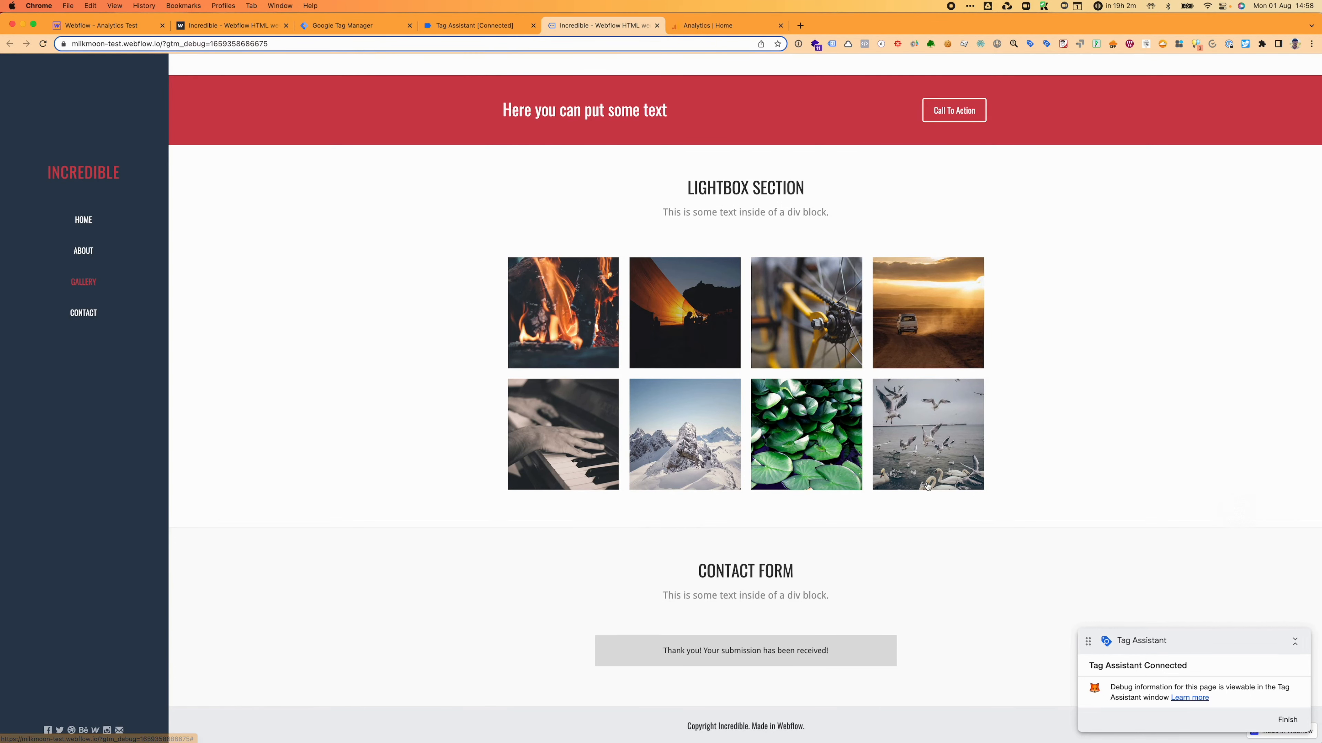
# Step: Submit the Contact page form with a test name, a test e-mail and message 'test'
pyautogui.click(79, 314)
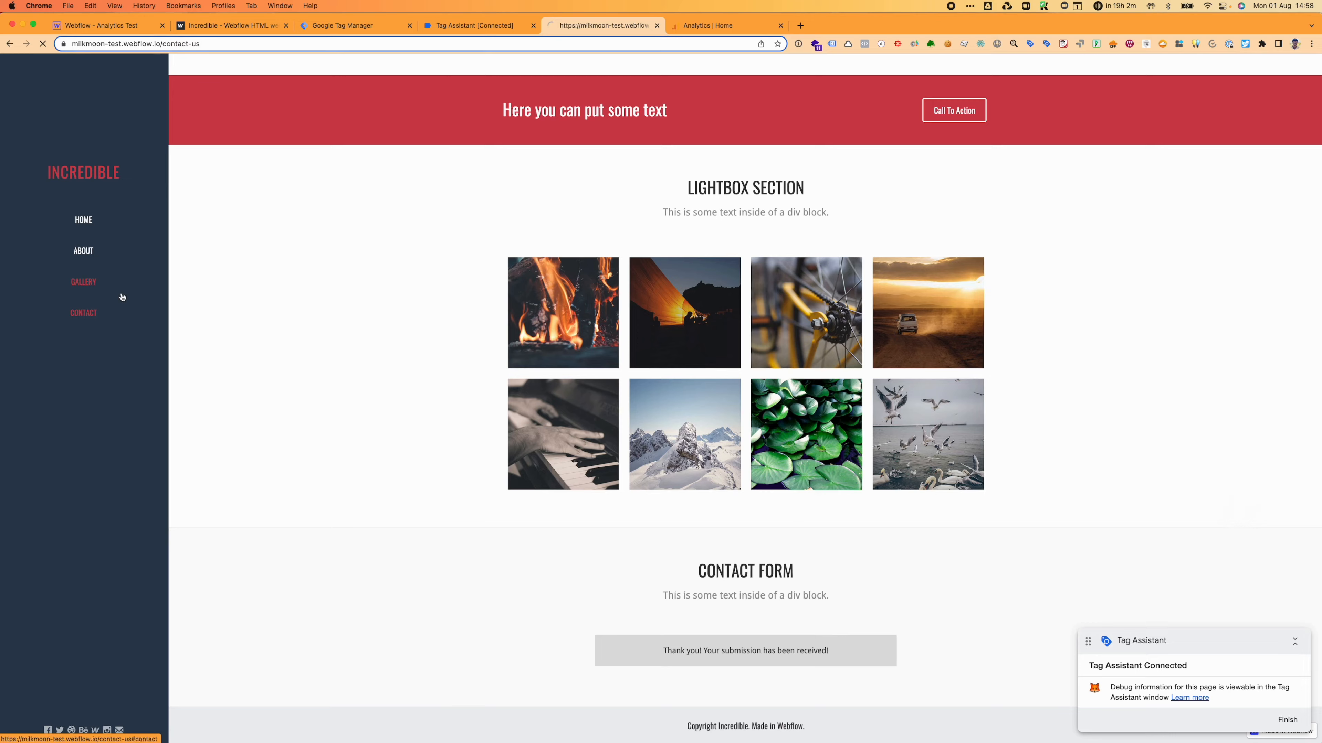
pyautogui.click(690, 173)
pyautogui.write('TEST')
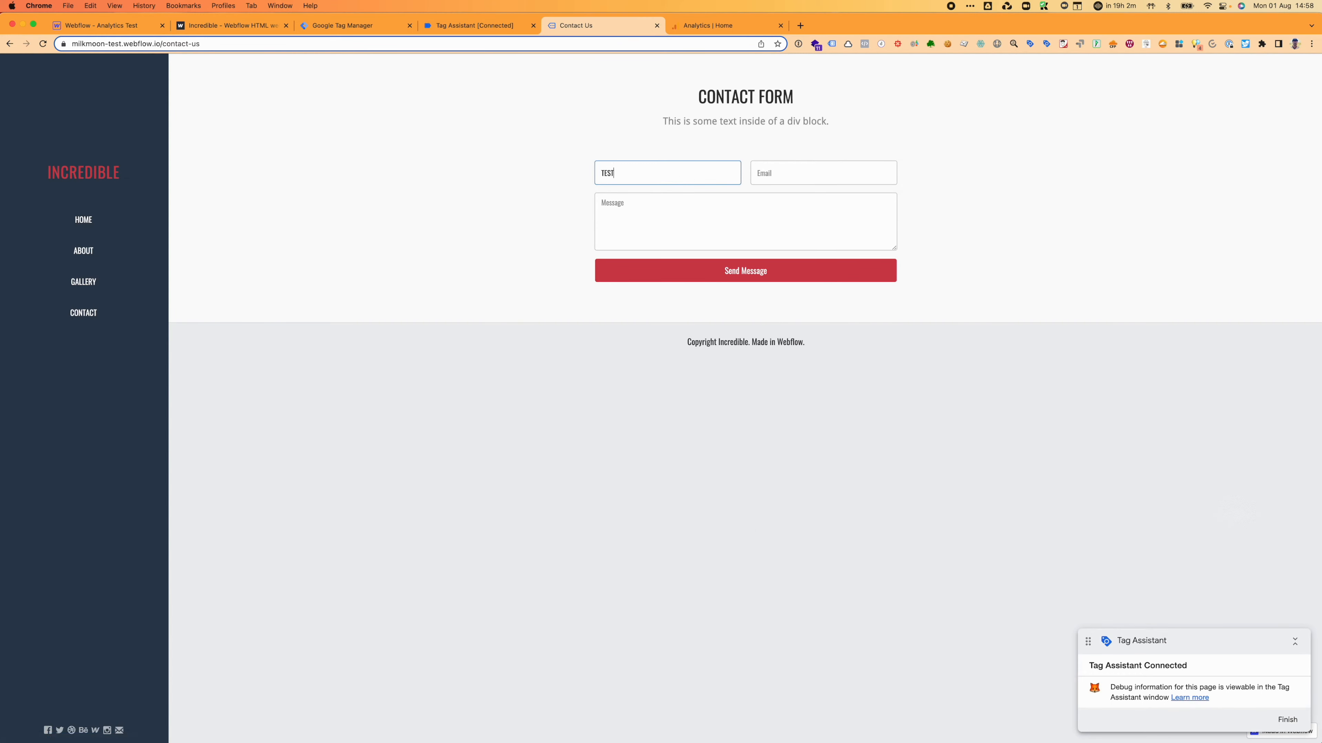
pyautogui.press('Tab')
pyautogui.write('test@test.com')
pyautogui.press('Tab')
pyautogui.write('test')
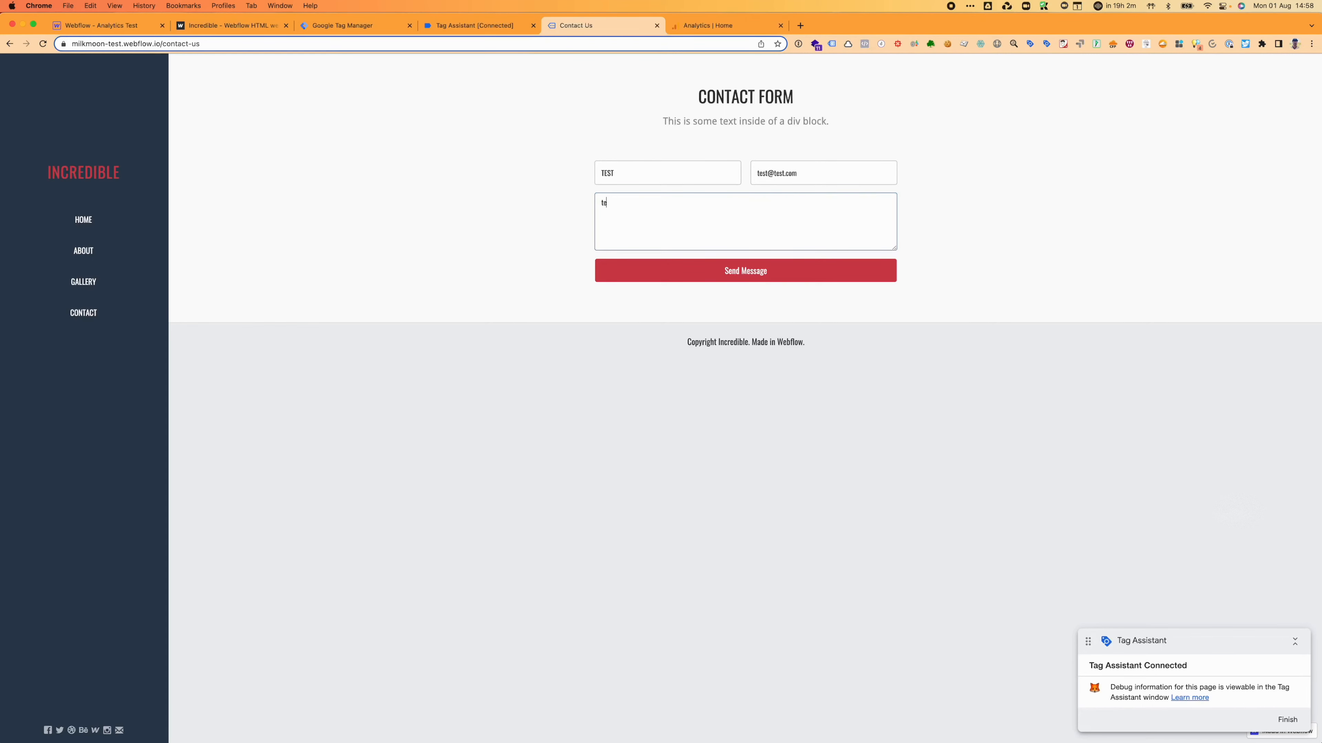
pyautogui.click(752, 280)
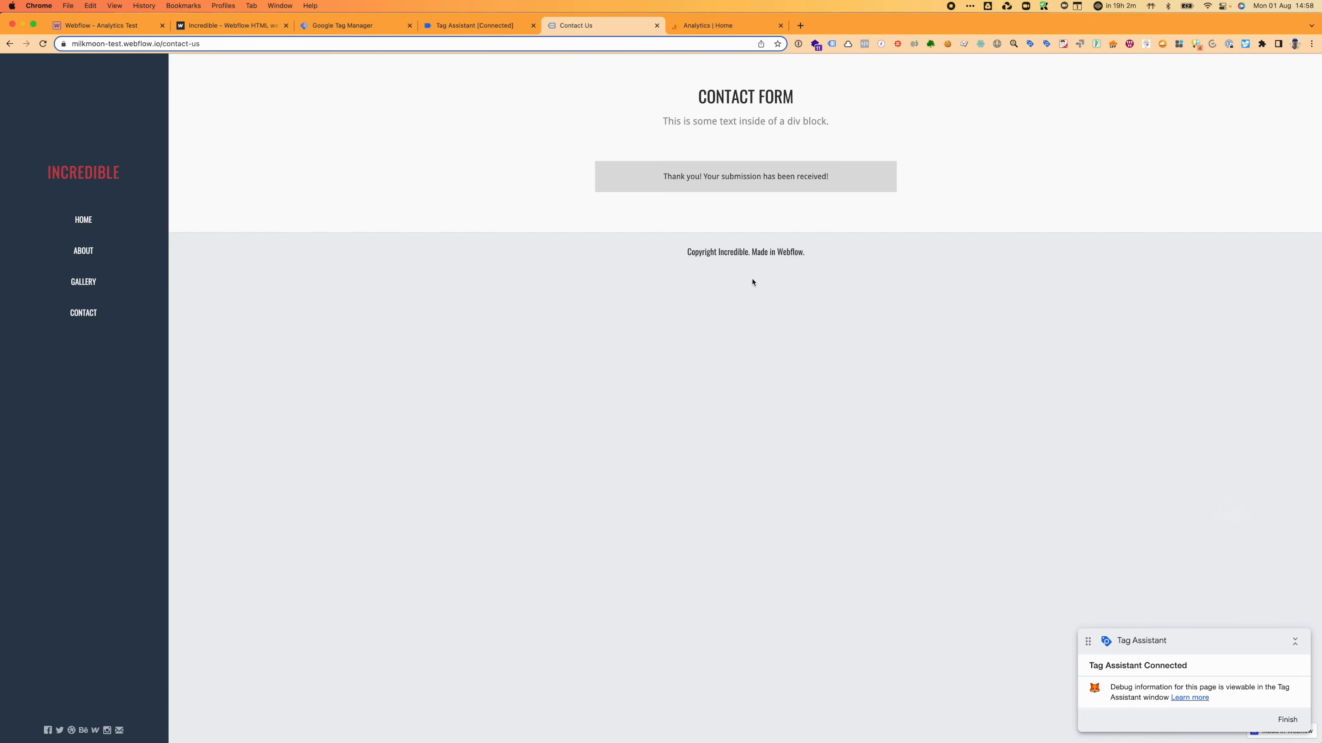
pyautogui.click(485, 26)
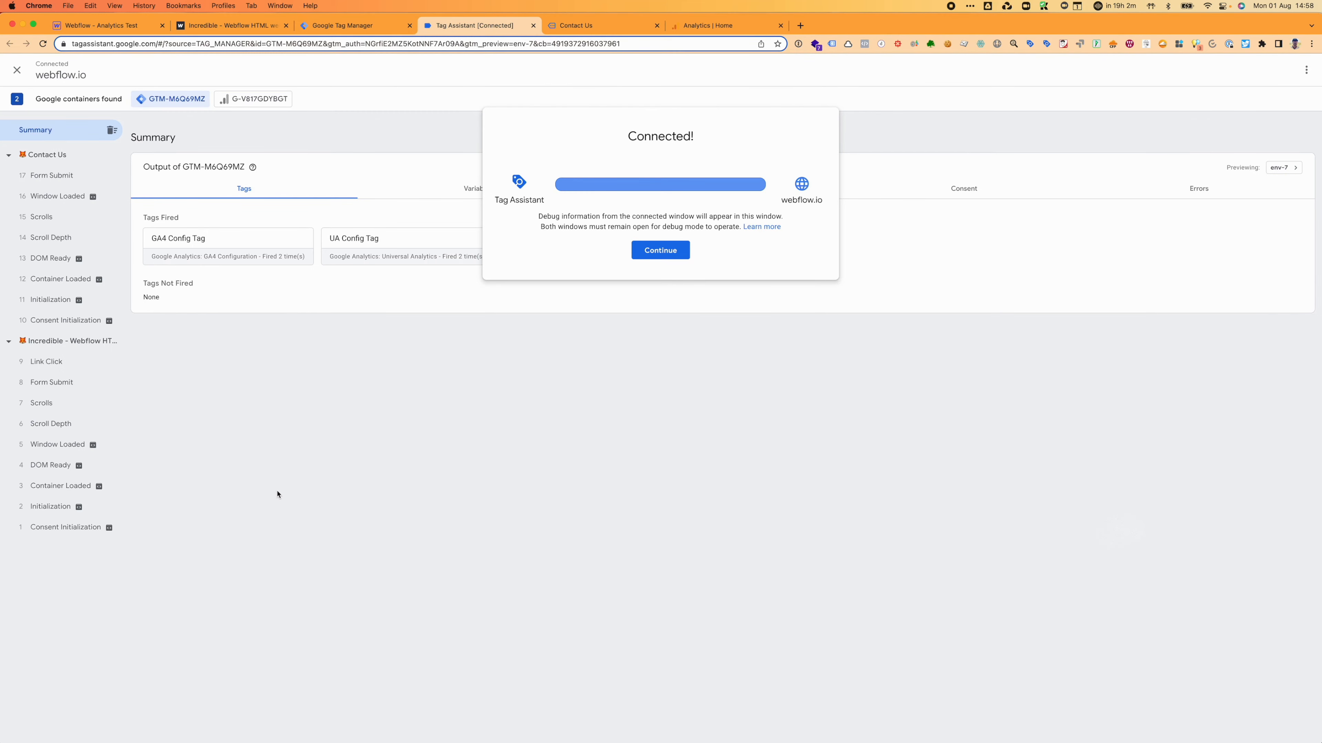
# Step: Review the Landing Page From - GA4 tag on the home page Form Submit, including its wf-form-Footer-Email-Form Form ID condition
pyautogui.click(239, 449)
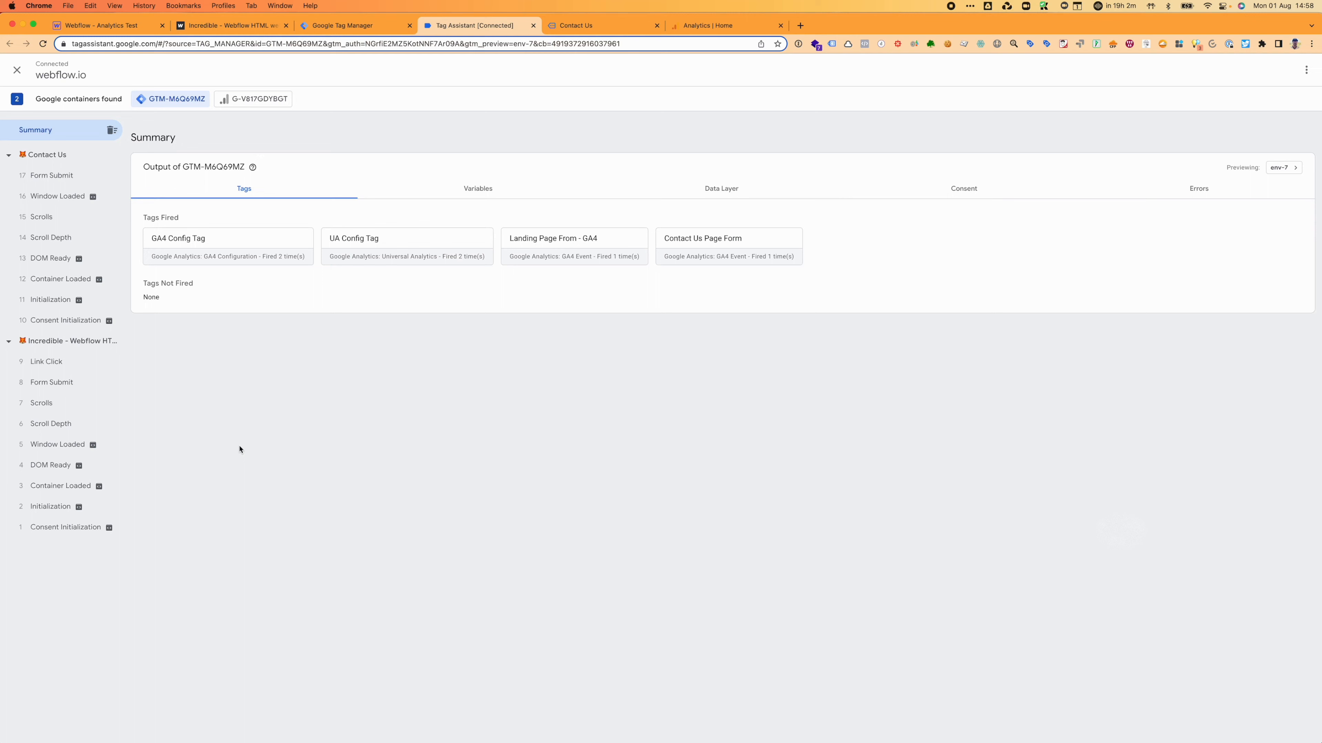
pyautogui.click(44, 382)
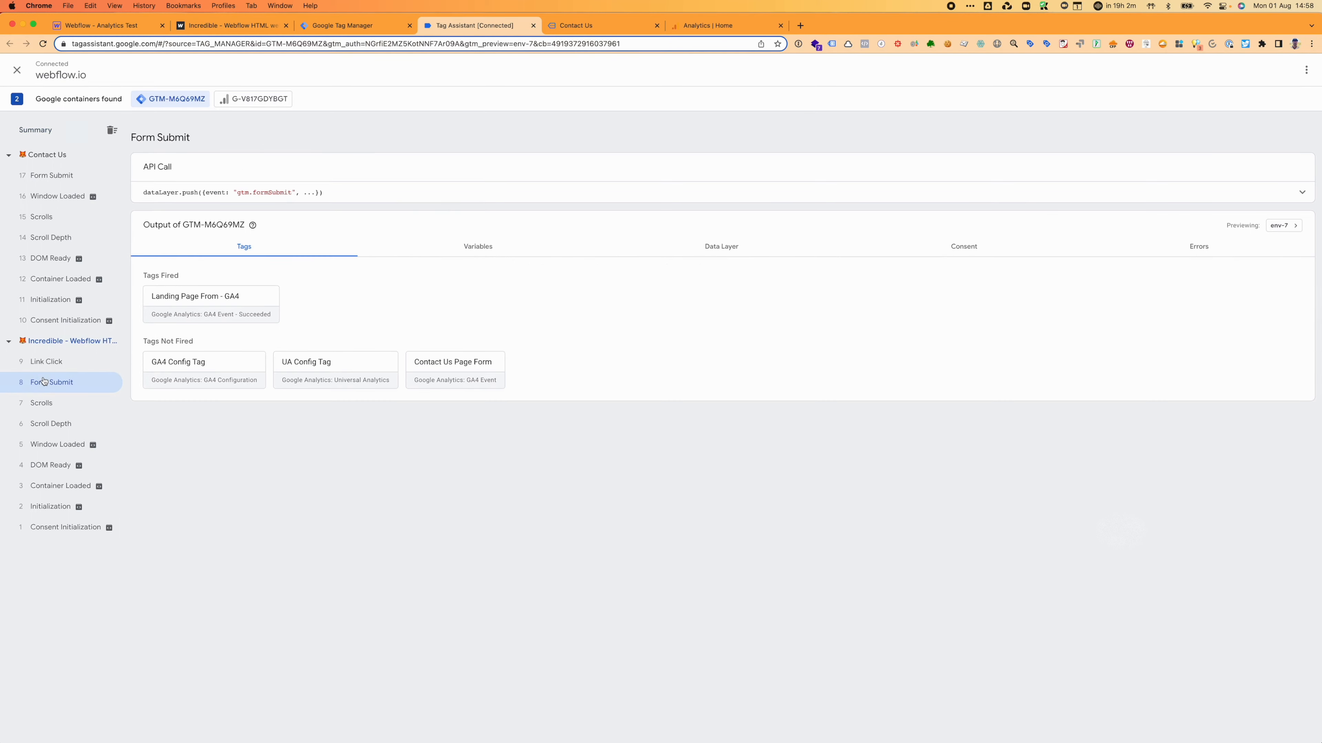
pyautogui.click(226, 312)
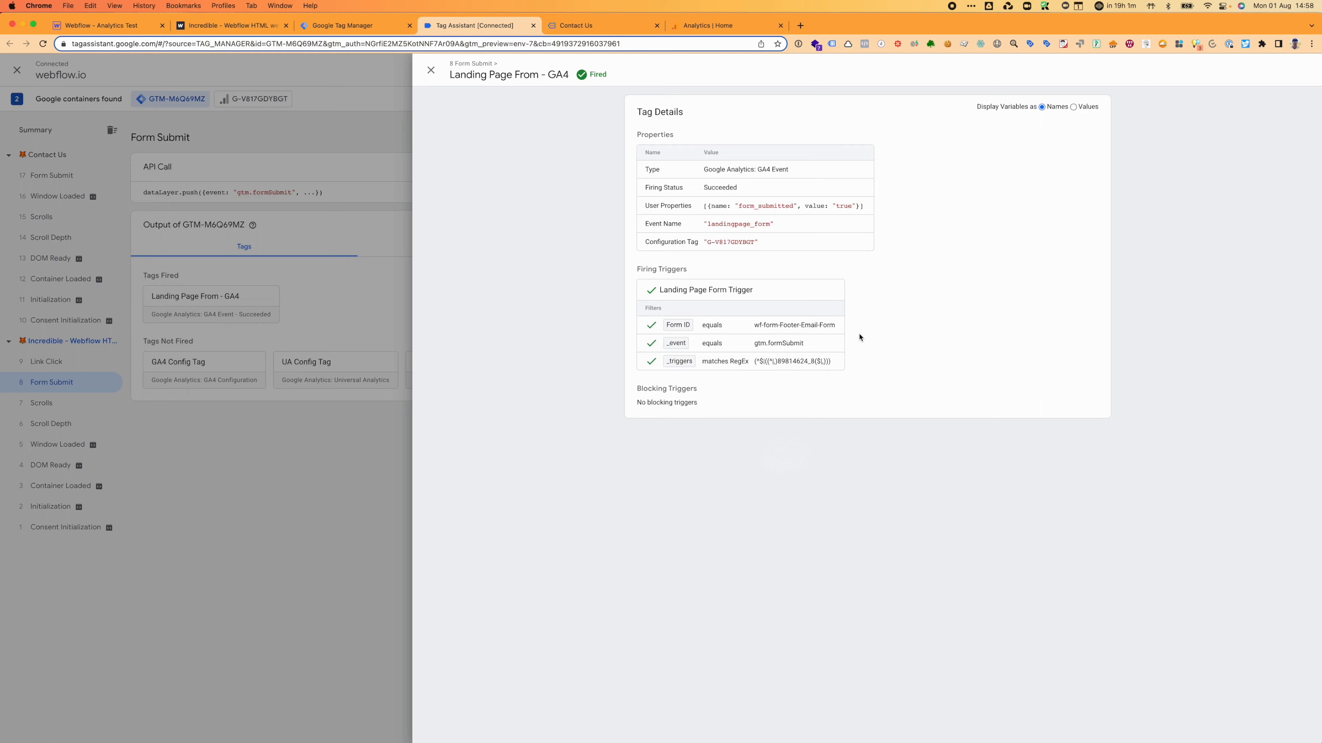
pyautogui.moveTo(844, 331); pyautogui.dragTo(703, 329)
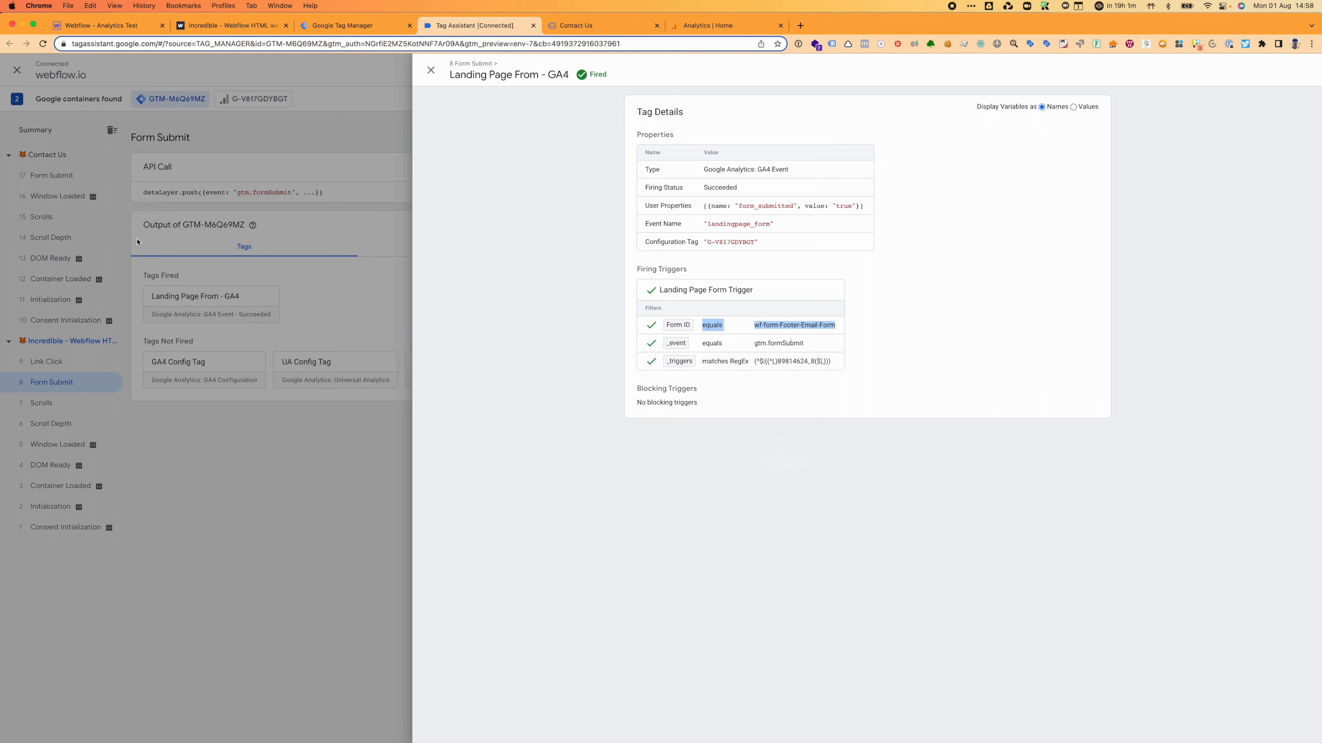
pyautogui.click(274, 437)
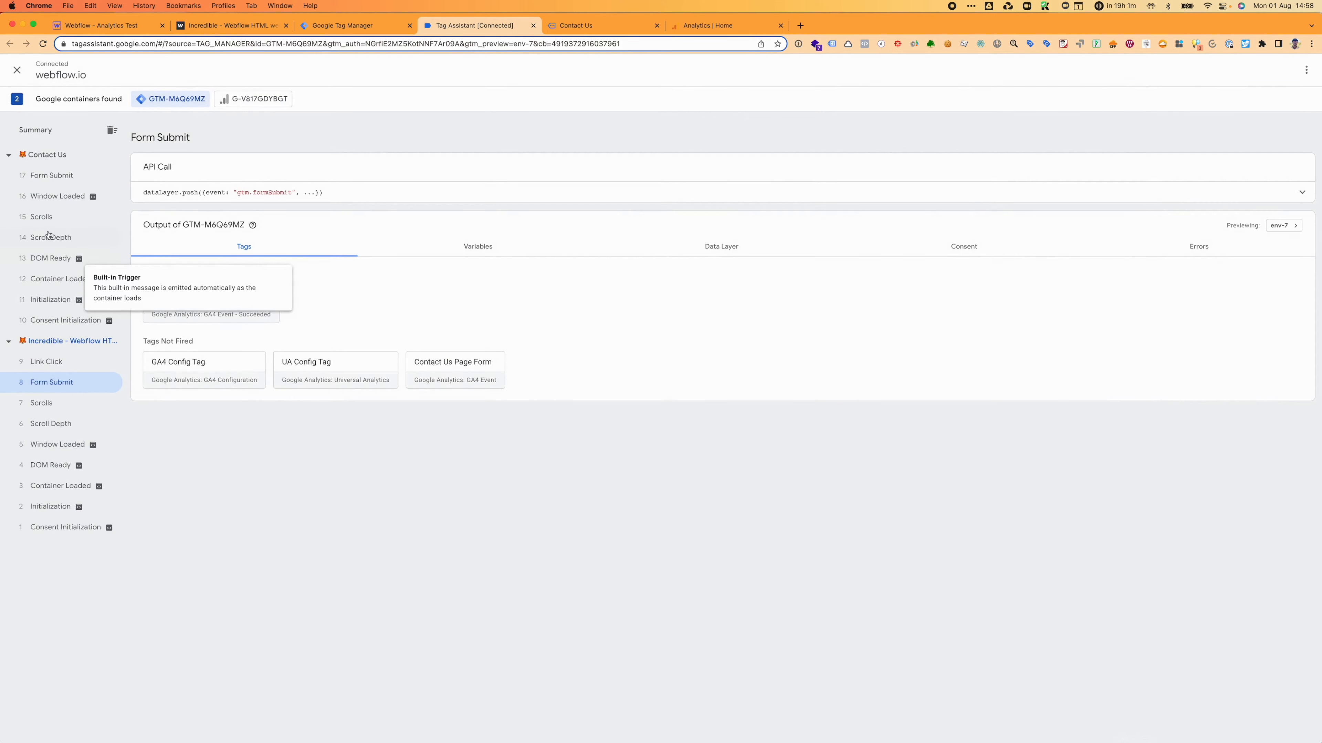
# Step: Review the Contact Us Page Form tag on the Contact Us Form Submit, including its /contact-us page path condition
pyautogui.click(43, 177)
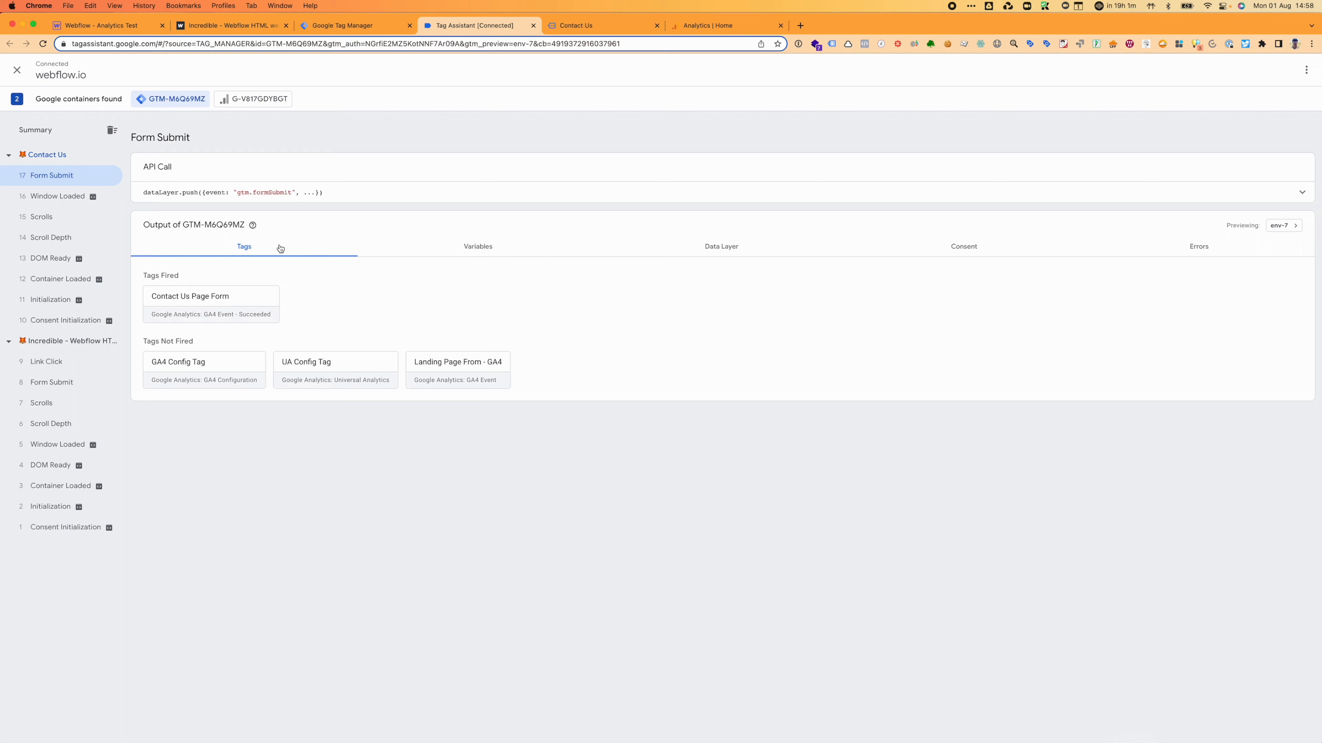
pyautogui.click(239, 297)
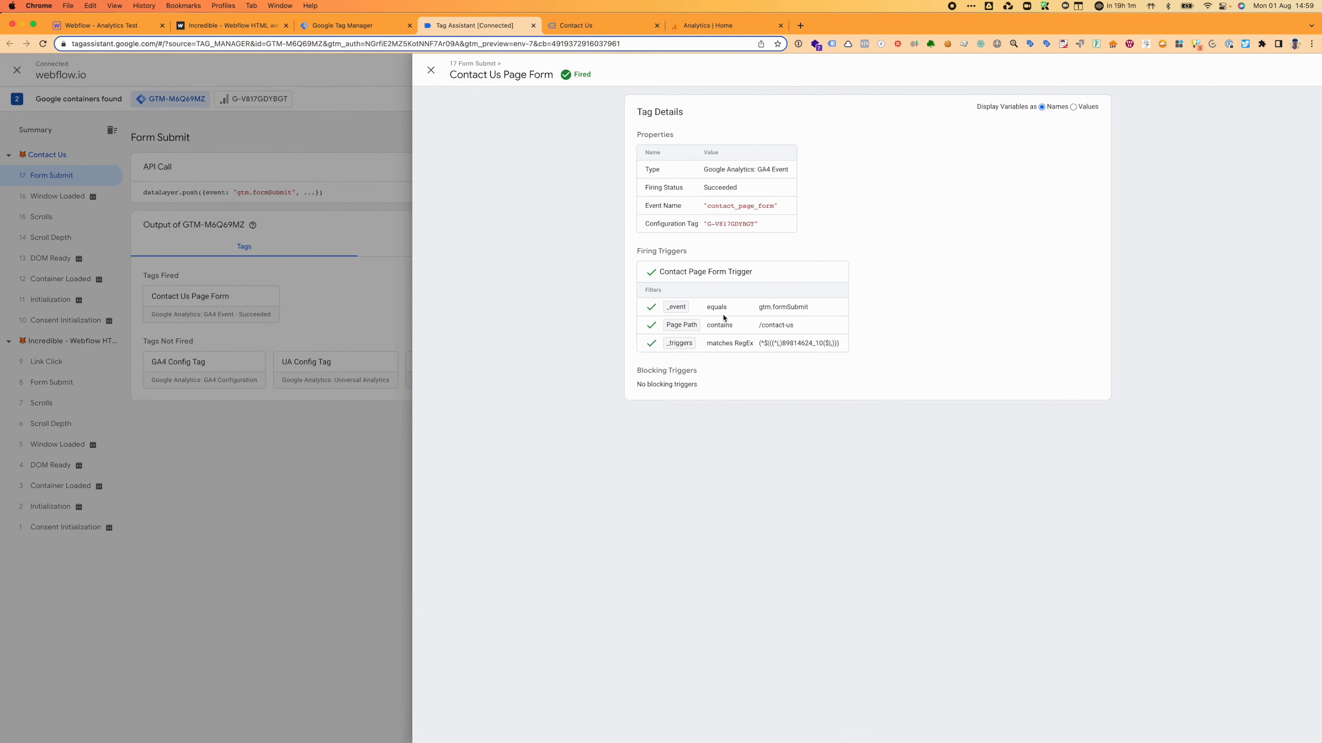
pyautogui.moveTo(796, 325); pyautogui.dragTo(758, 325)
pyautogui.click(431, 70)
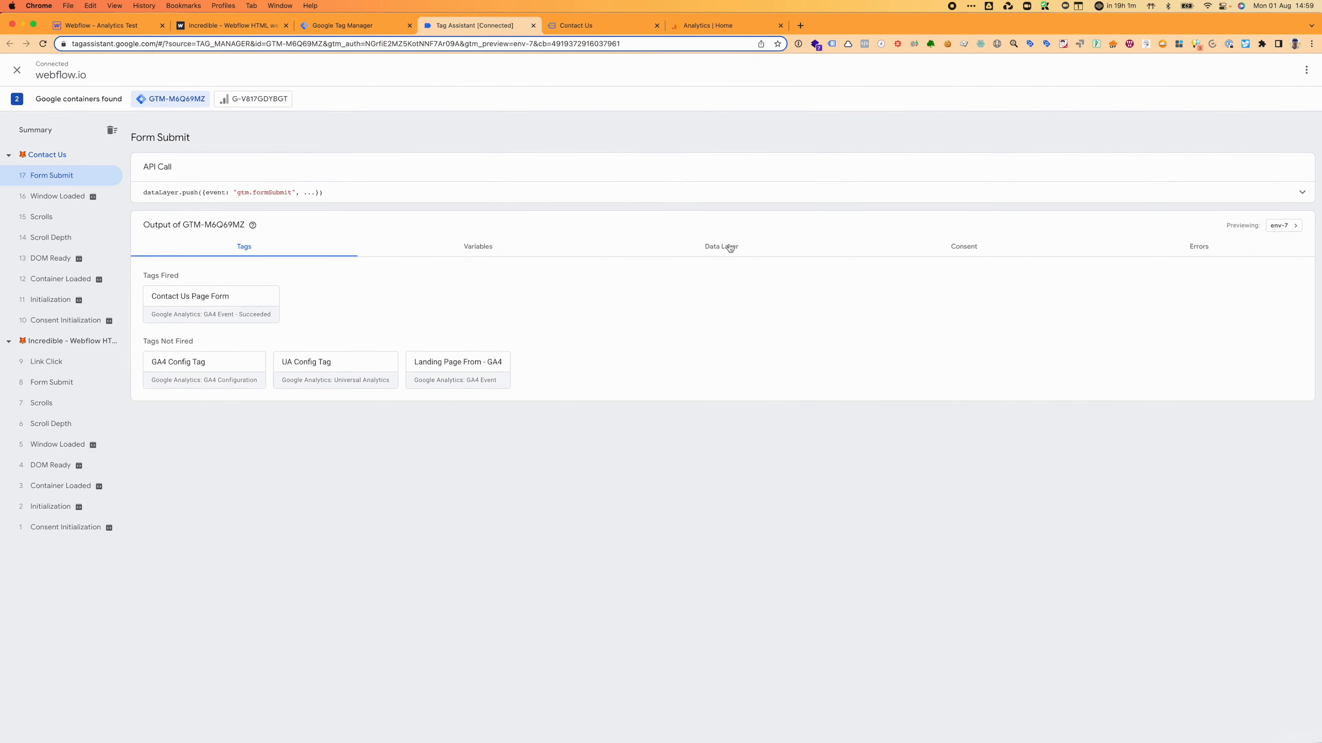
# Step: In Google Analytics, go to Reports and then Realtime for the Test Account - GA4 property
pyautogui.click(729, 25)
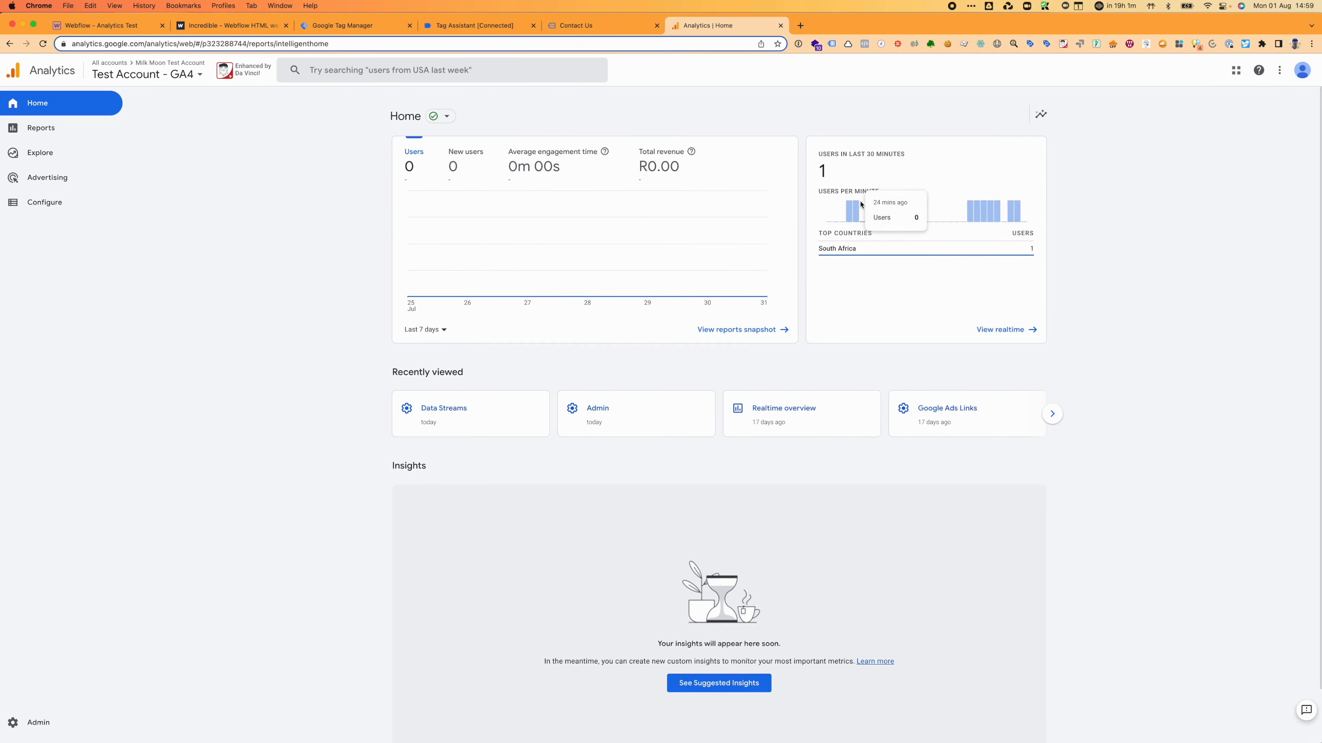
pyautogui.click(36, 131)
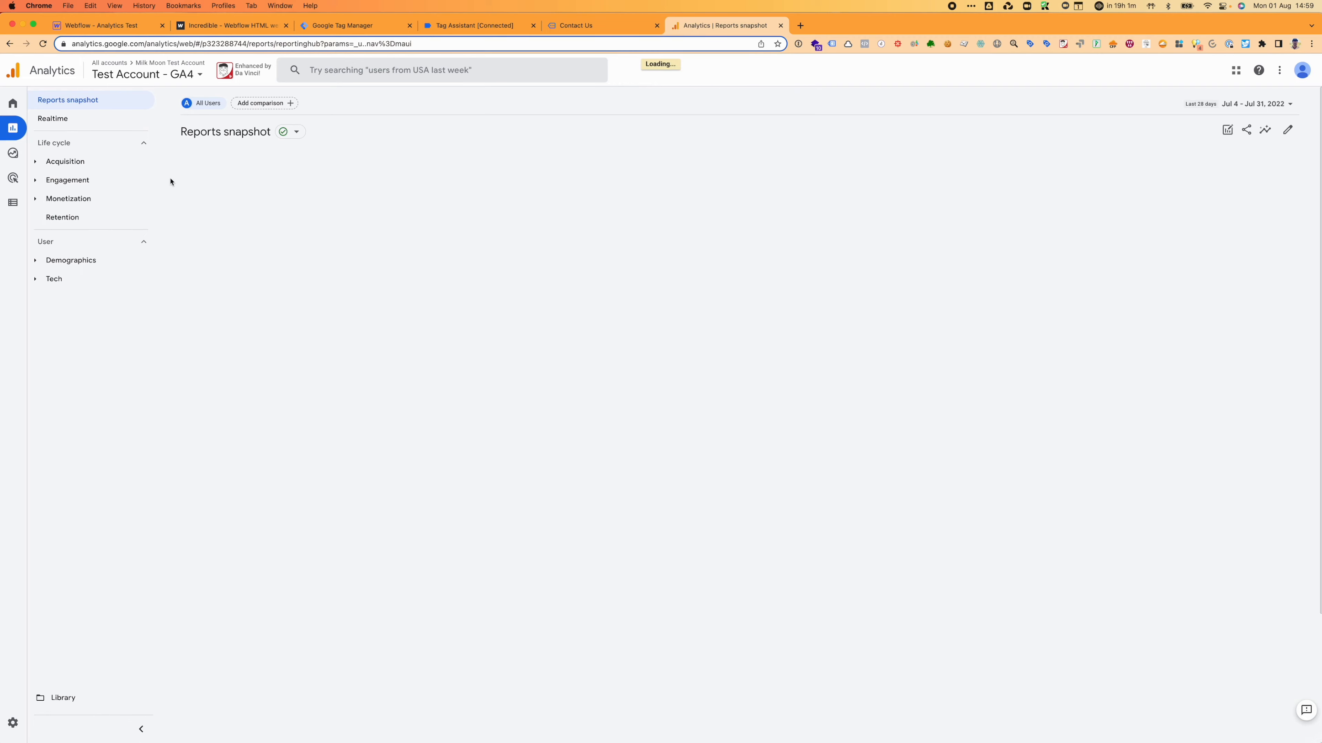
pyautogui.click(58, 119)
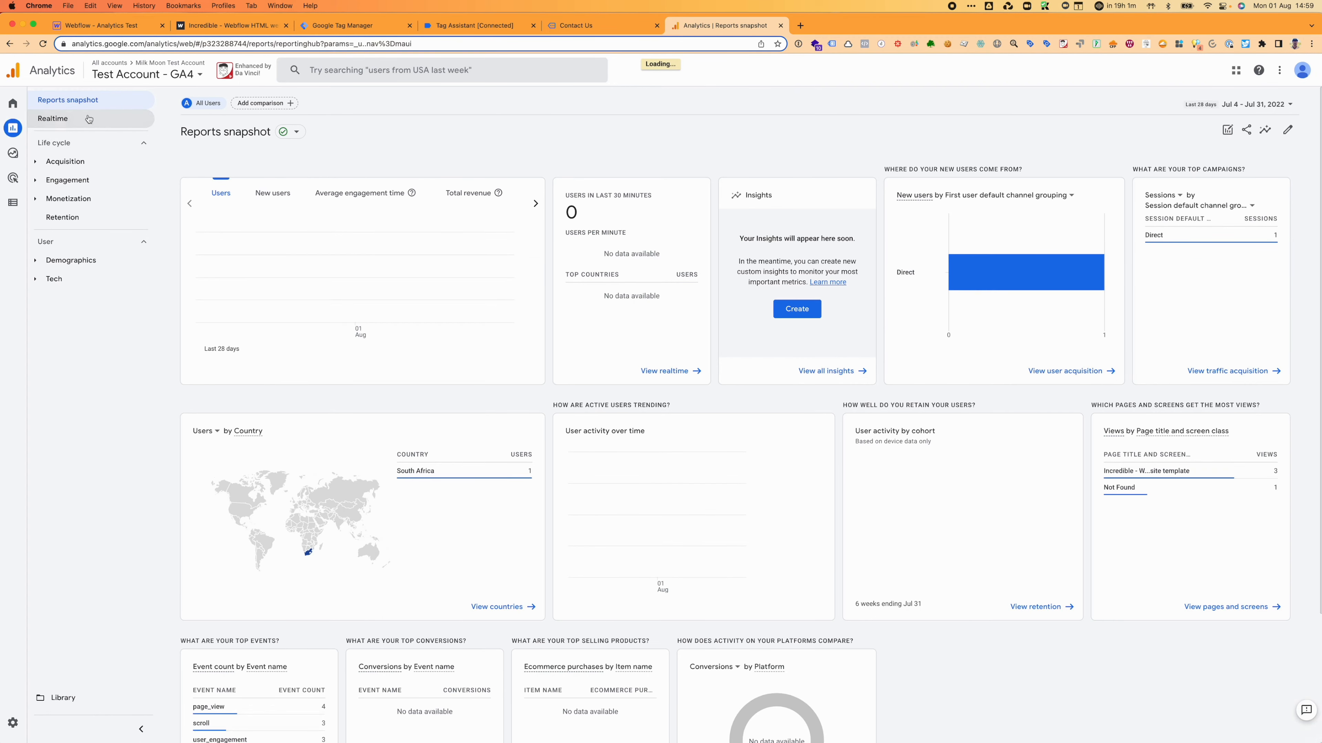
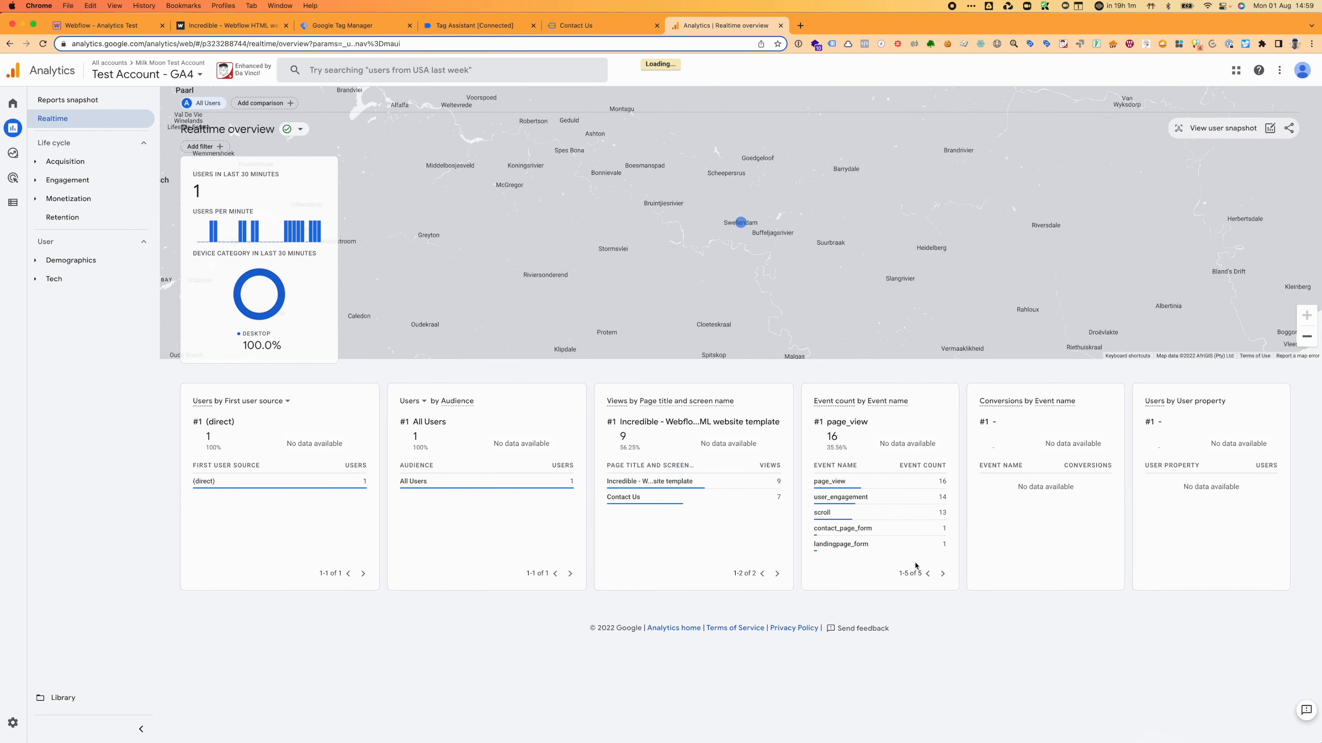
# Step: Check Realtime event counts (contact_page_form and landingpage_form once each), then switch to the Contact Us page
pyautogui.moveTo(843, 535)
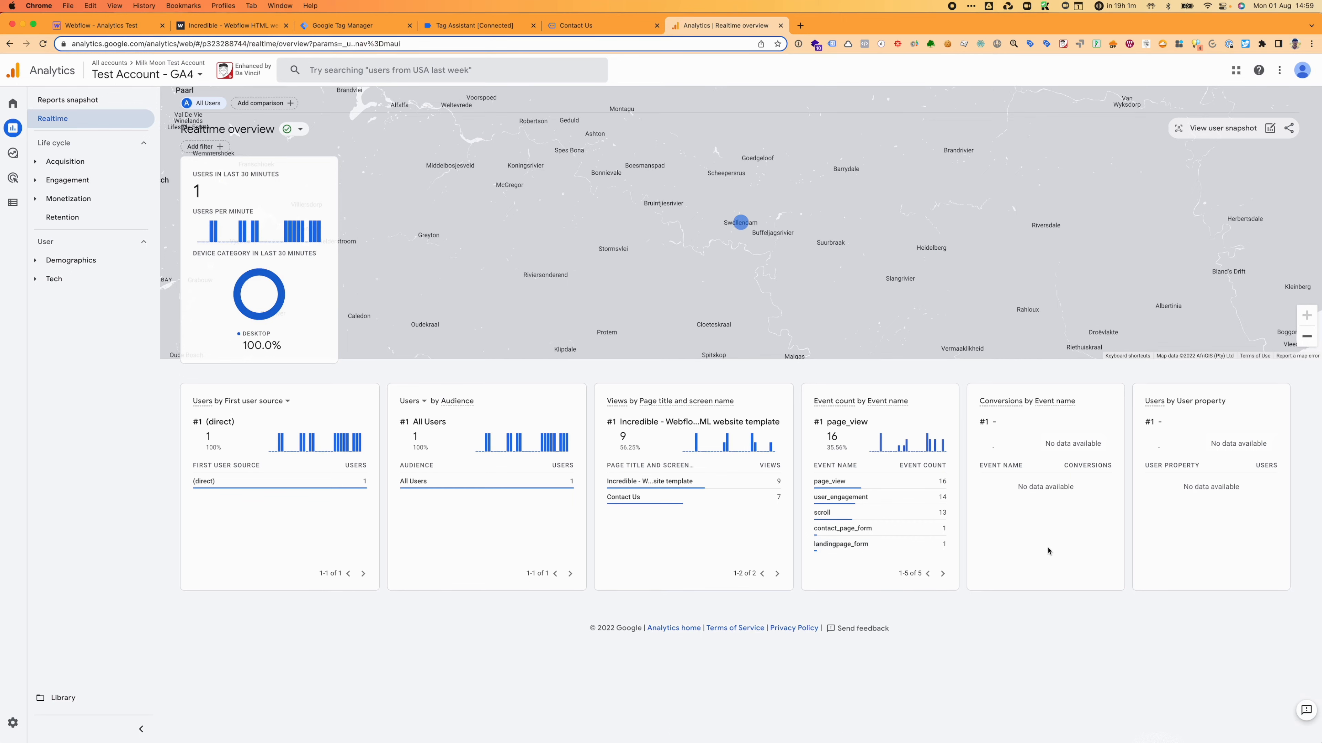
pyautogui.click(573, 28)
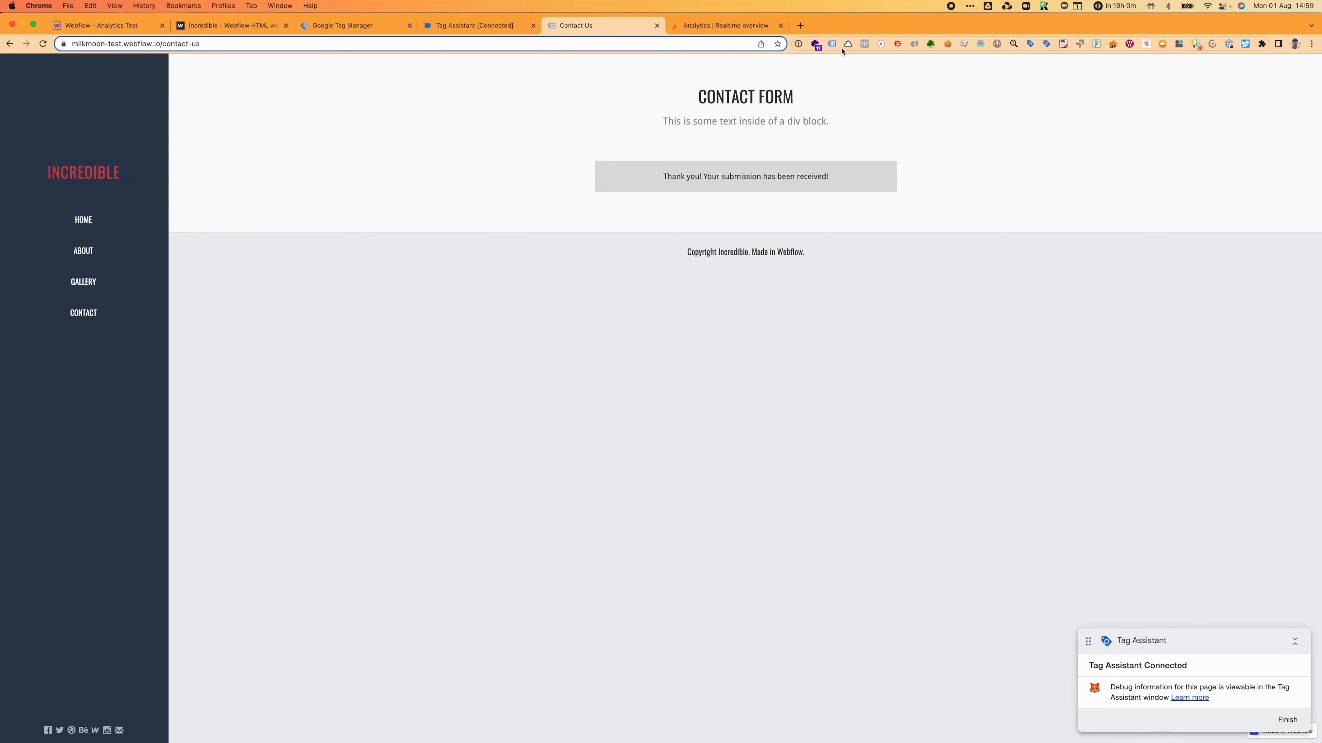
# Step: Start a Tag Assistant Legacy recording session and reload the Contact Us page
pyautogui.click(832, 44)
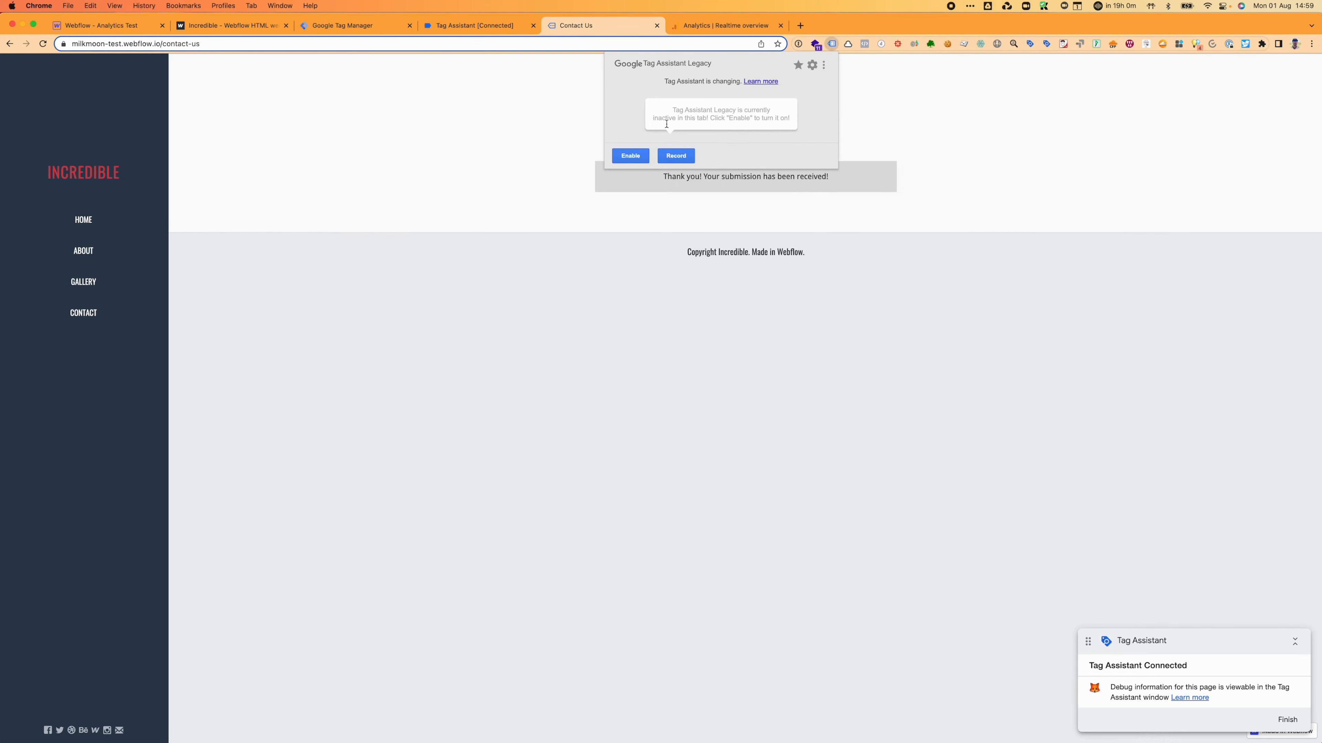
pyautogui.click(676, 155)
pyautogui.click(616, 286)
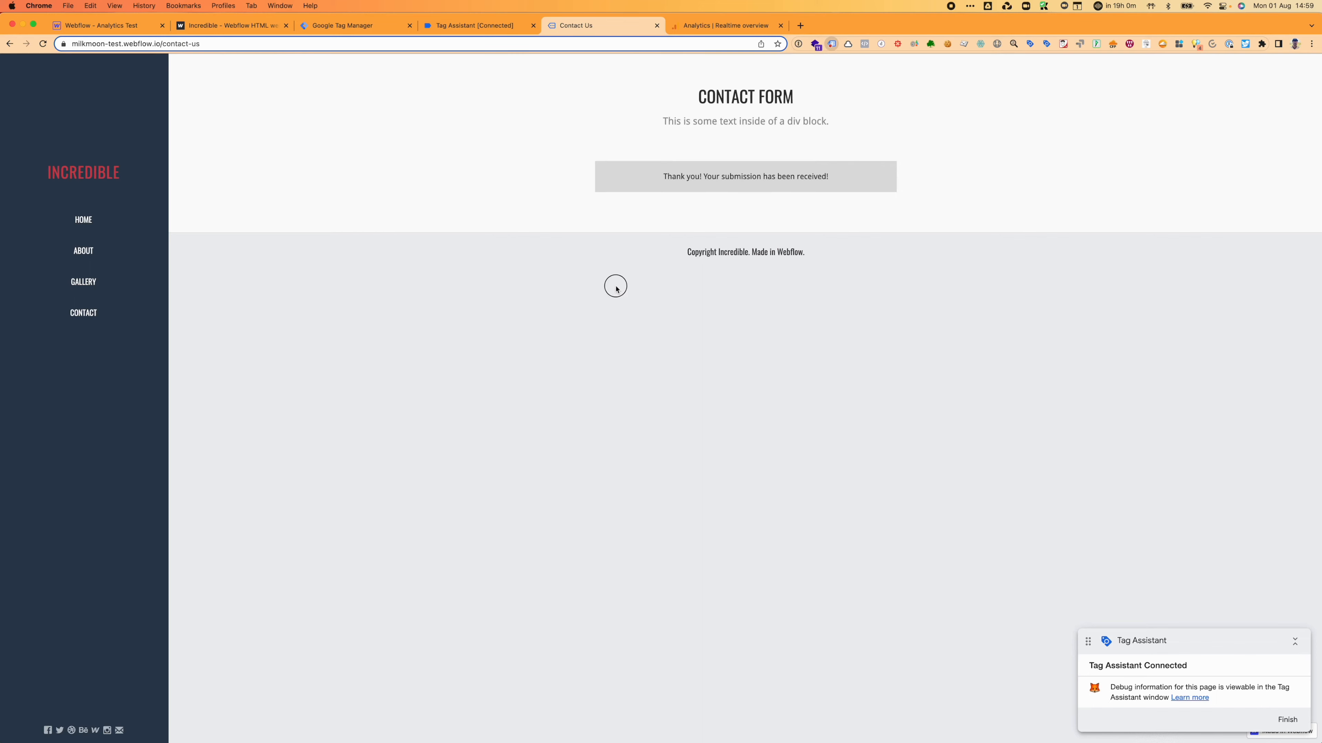
pyautogui.press('super+r')
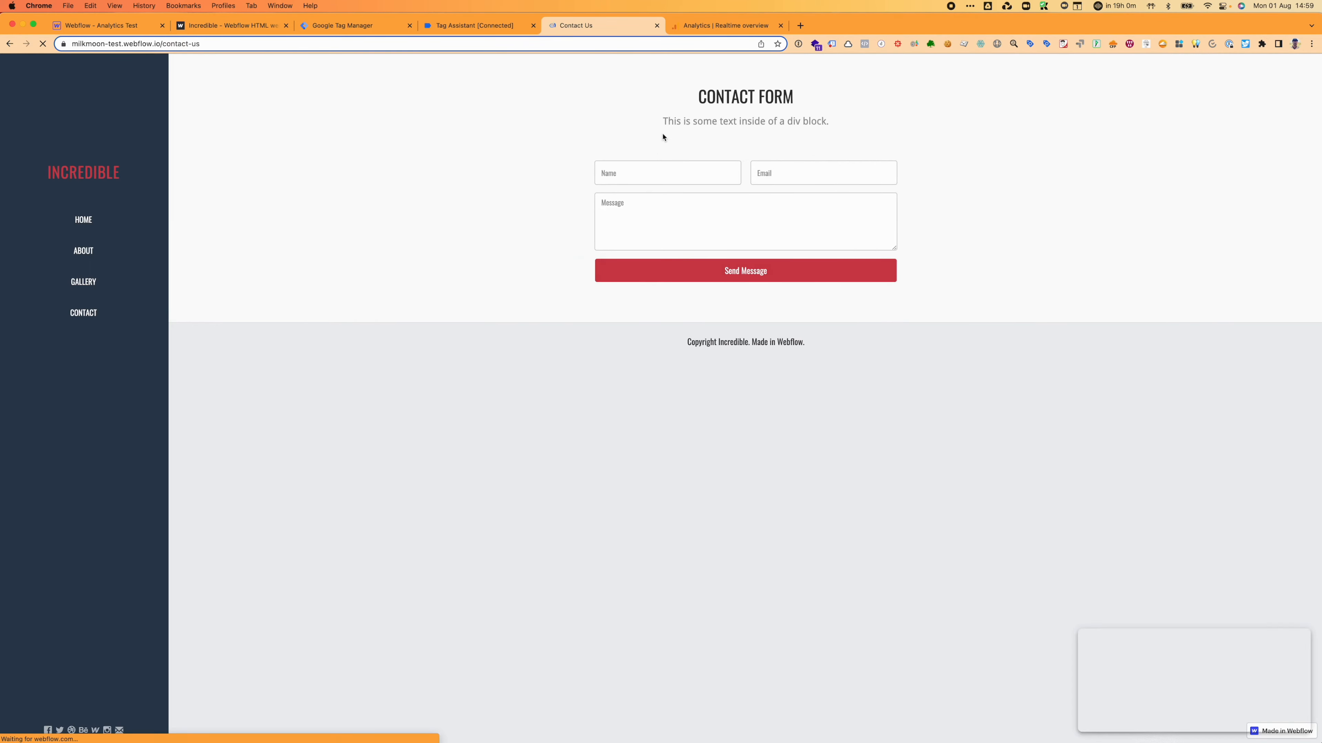
# Step: Enter a test name and email in the contact form, stop recording, and view the Form Submit details
pyautogui.click(646, 168)
pyautogui.write('Jakes')
pyautogui.press('Tab')
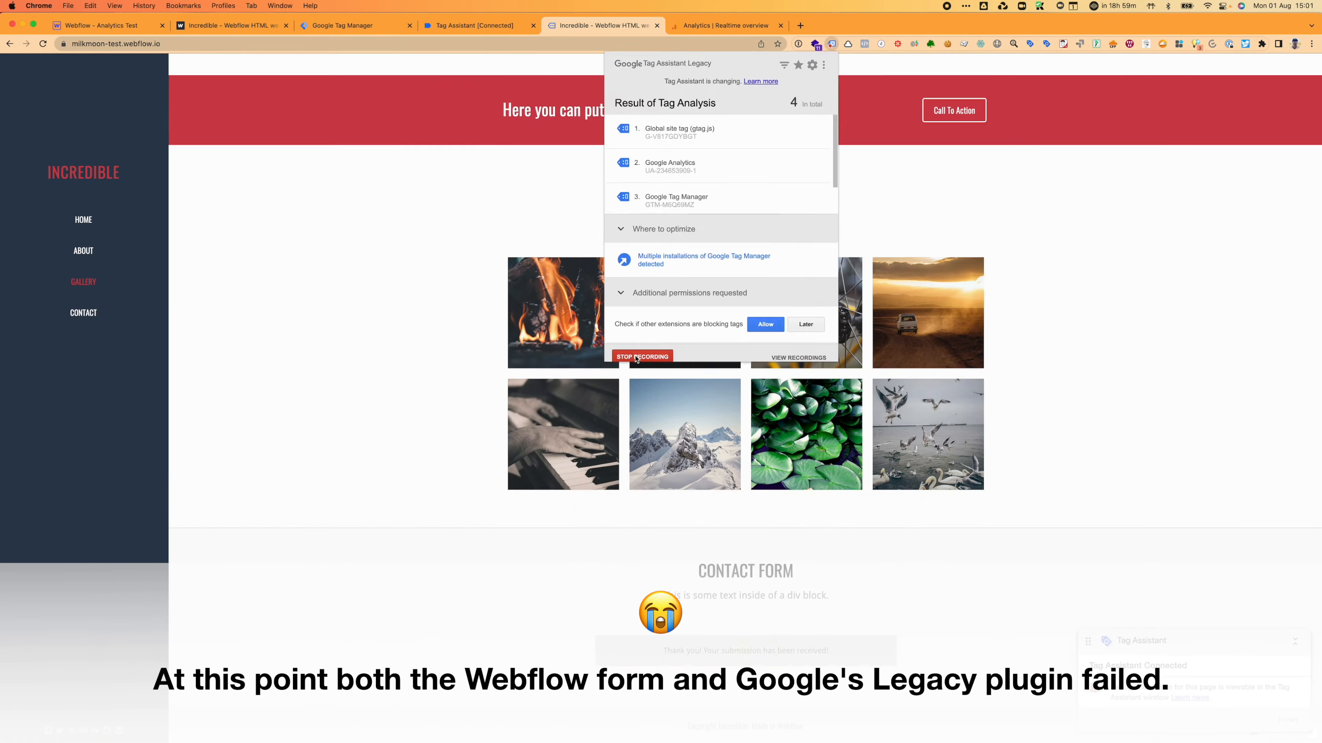
pyautogui.click(635, 357)
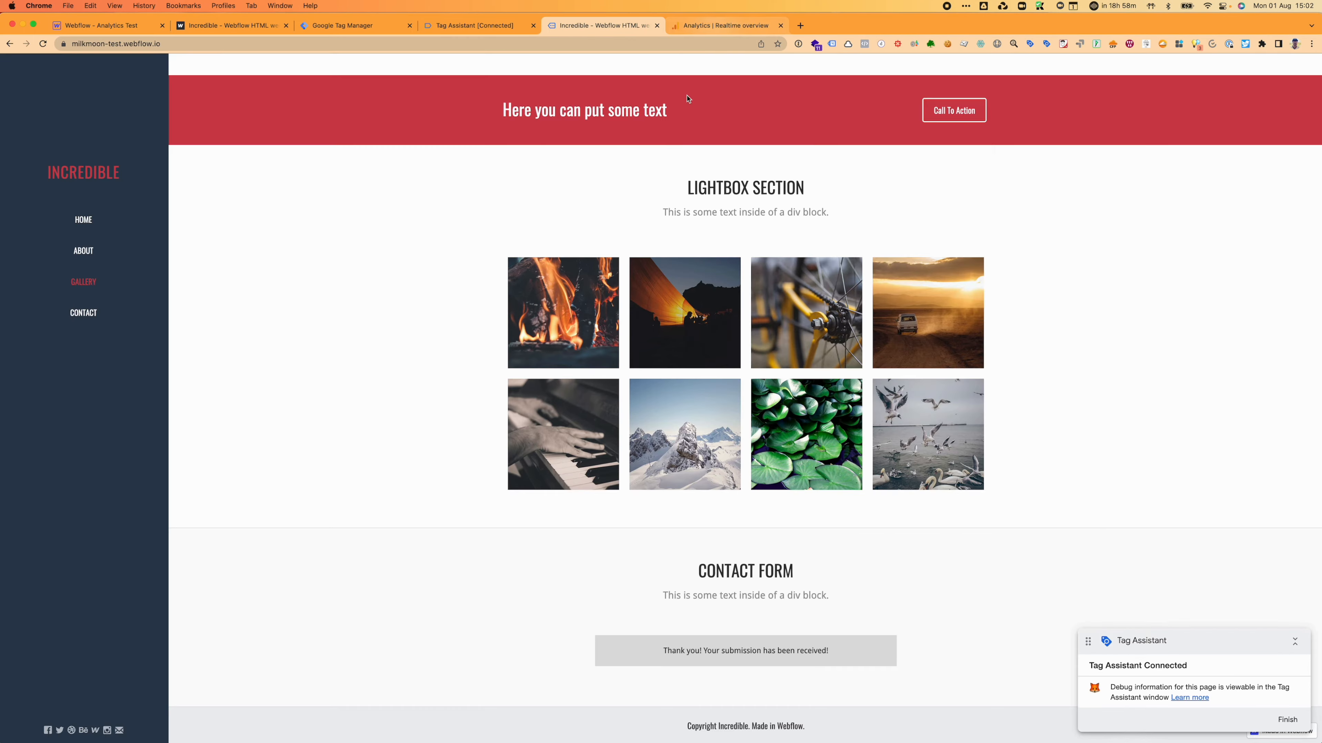
pyautogui.click(483, 27)
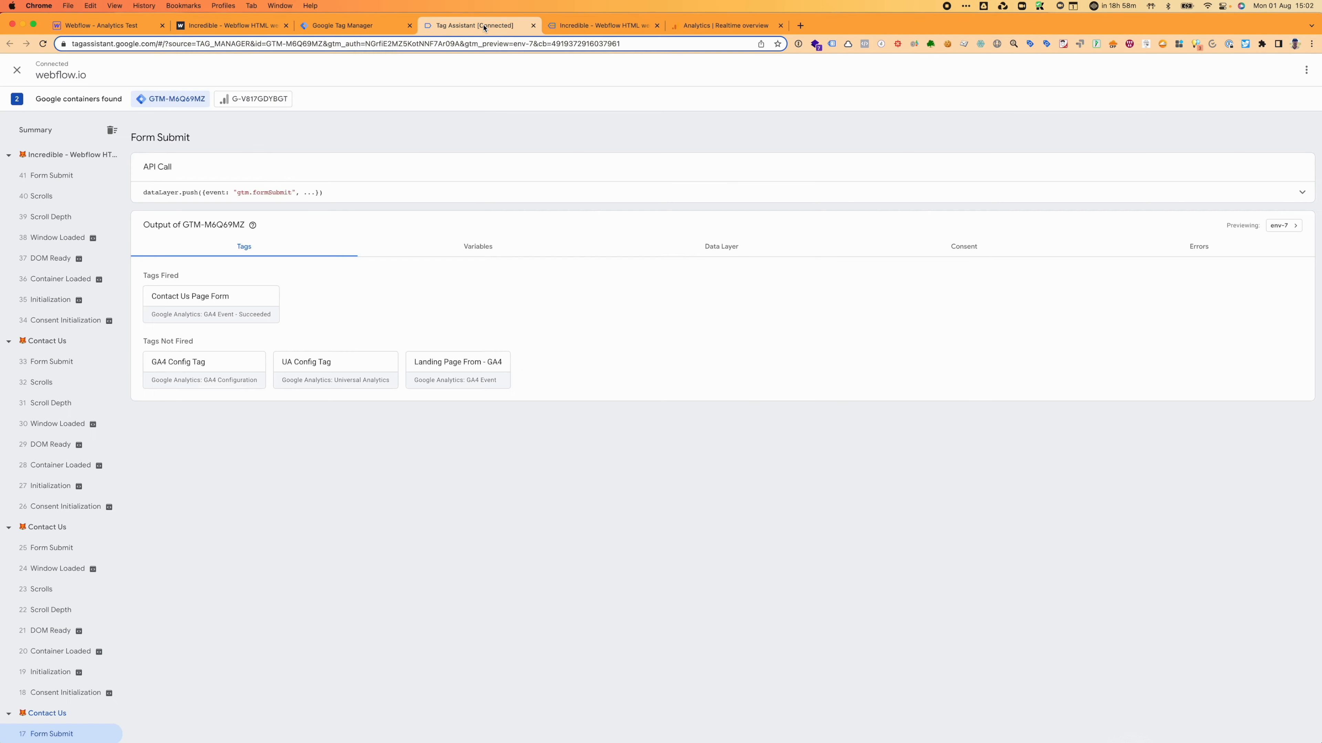
# Step: Return to the GA4 Realtime overview, now showing contact_page_form and landingpage_form at 3 events each
pyautogui.click(346, 27)
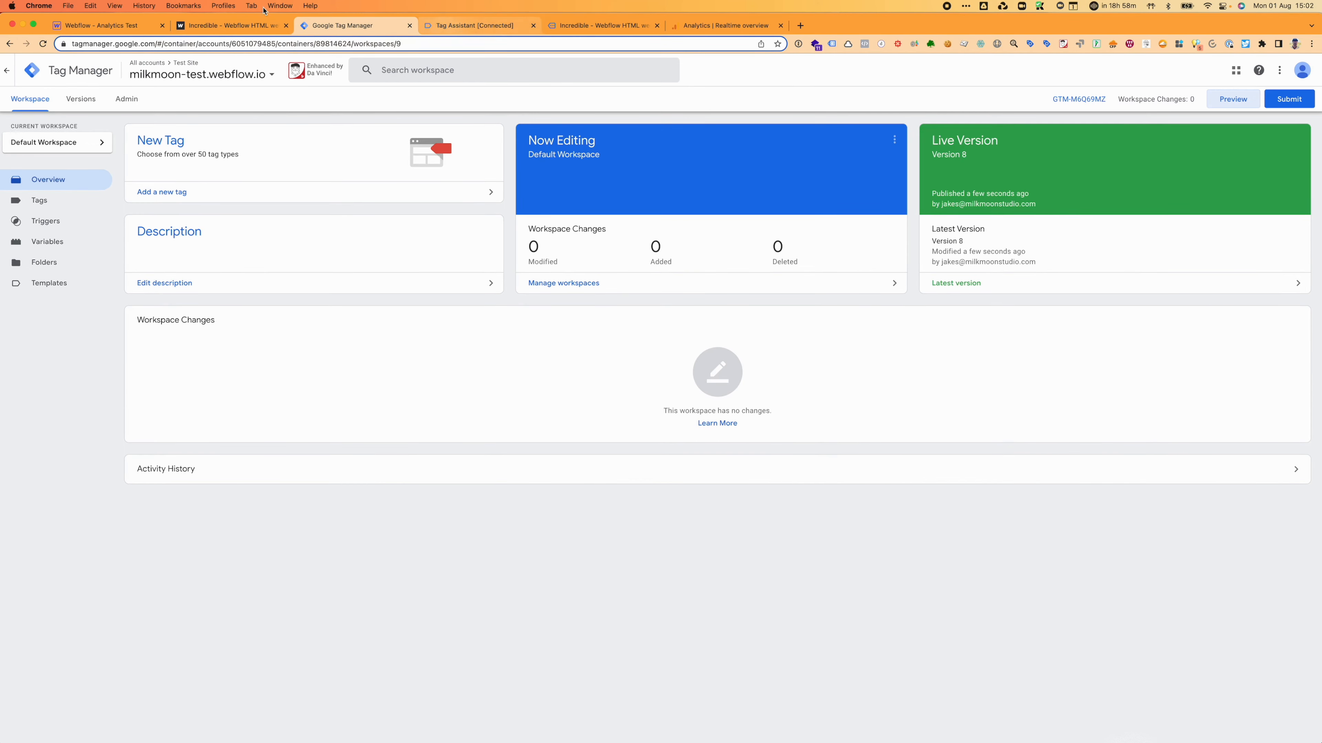
pyautogui.click(708, 25)
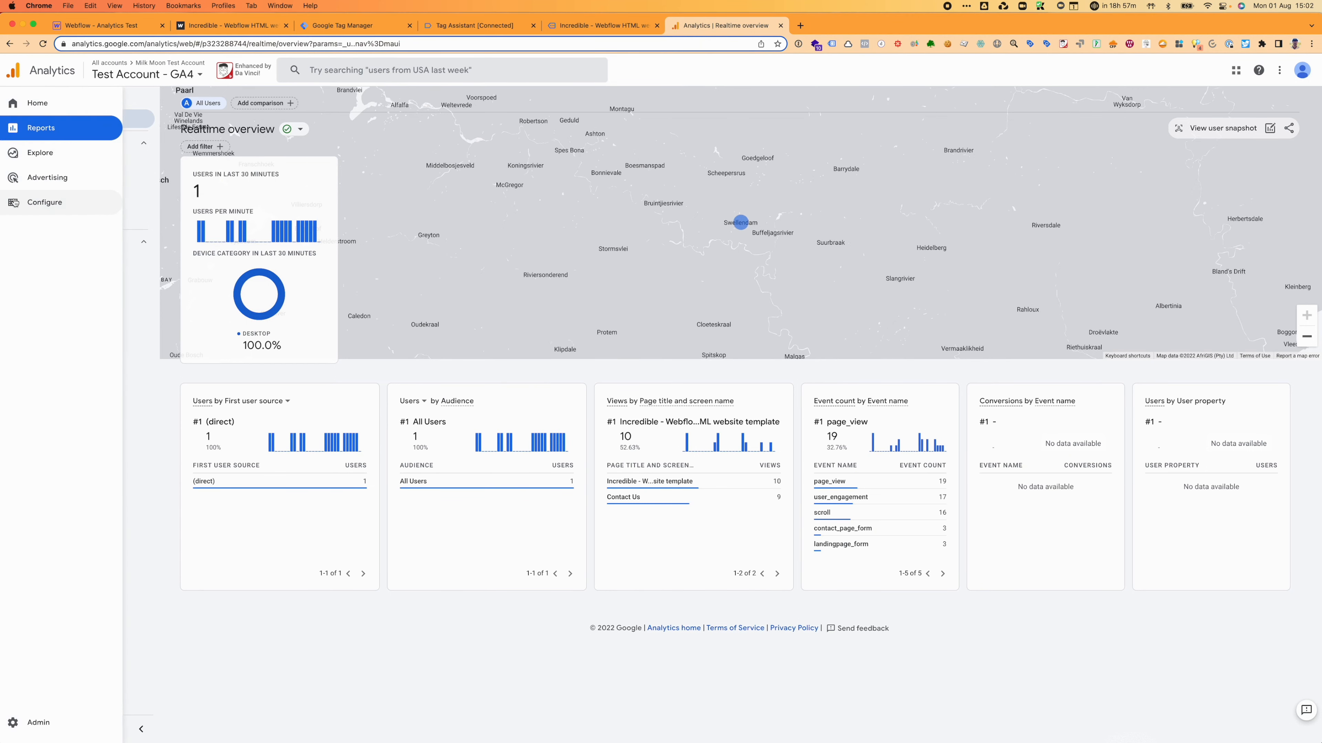
# Step: Open GA4's Configure Events list with first_visit, page_view, scroll and session_start
pyautogui.click(45, 202)
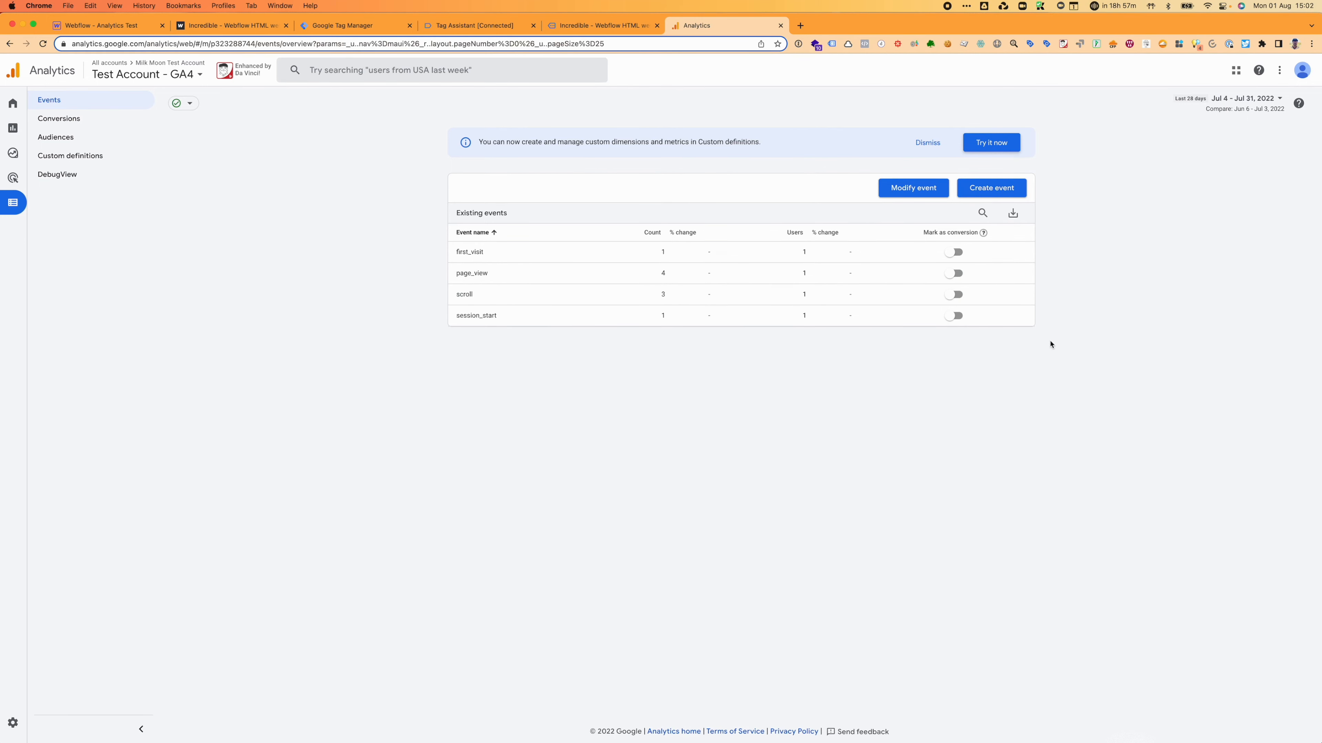
# Step: Toggle scroll's Mark as conversion on and off, then start a new conversion event on Conversions
pyautogui.click(956, 295)
pyautogui.click(956, 295)
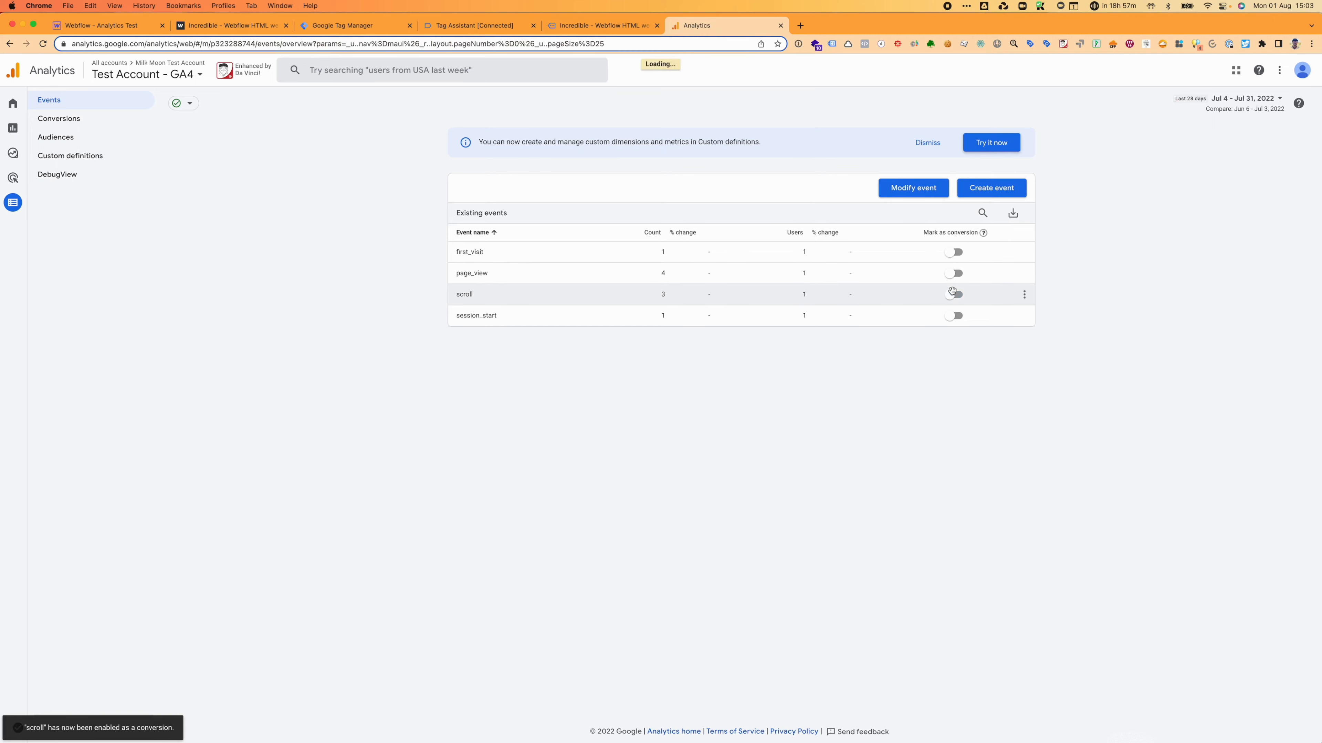
pyautogui.click(76, 119)
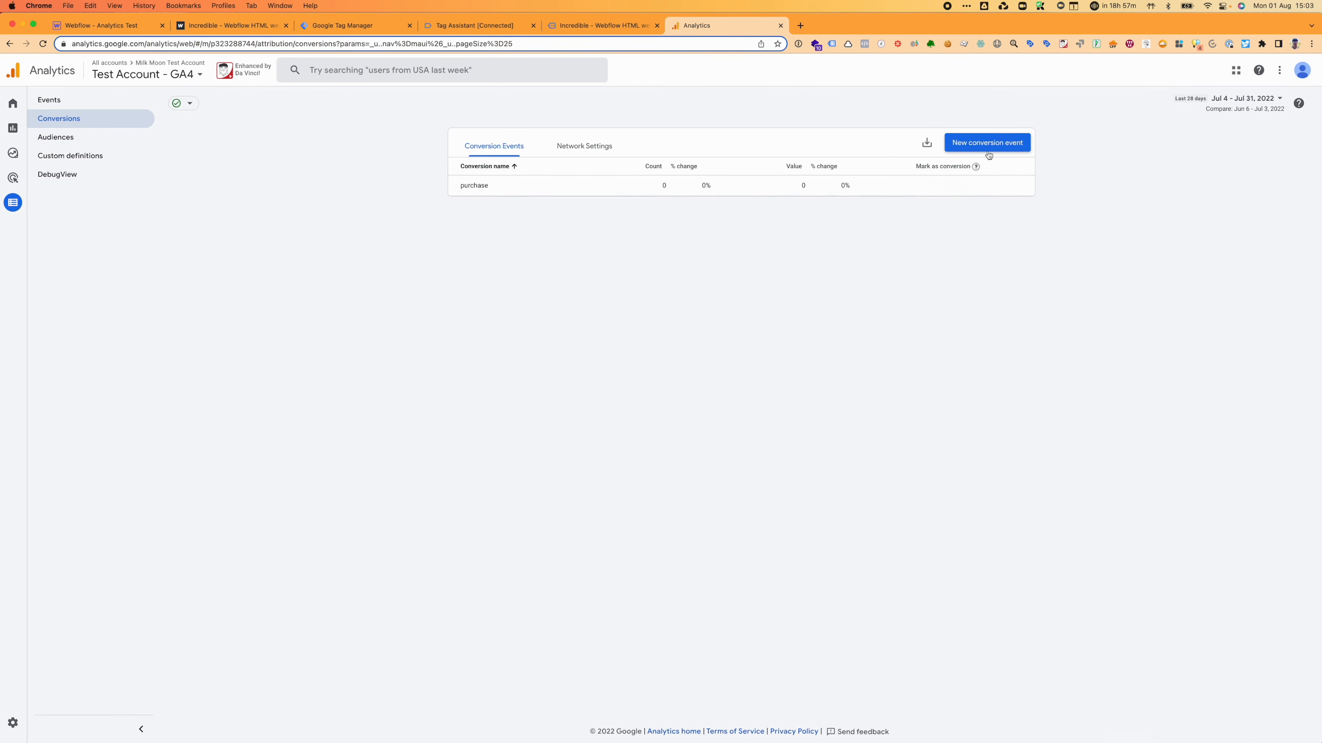
pyautogui.click(988, 151)
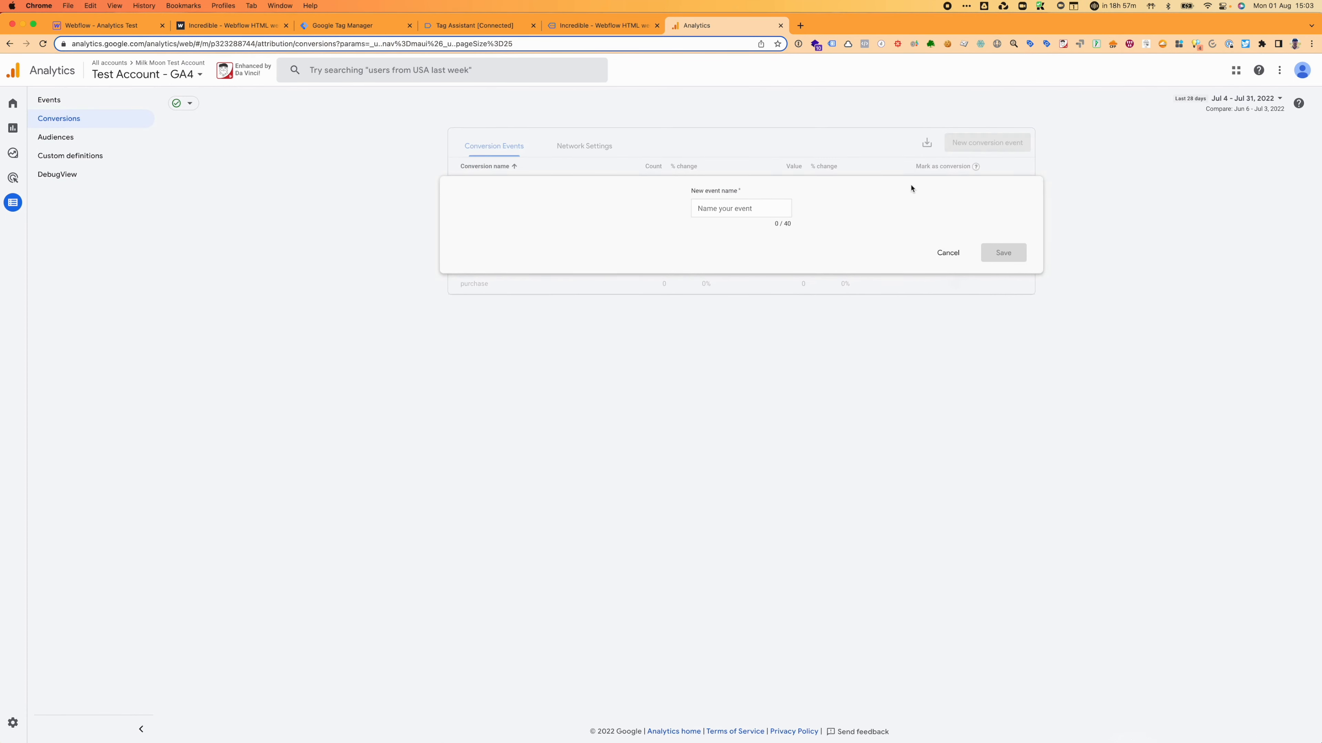
pyautogui.click(585, 29)
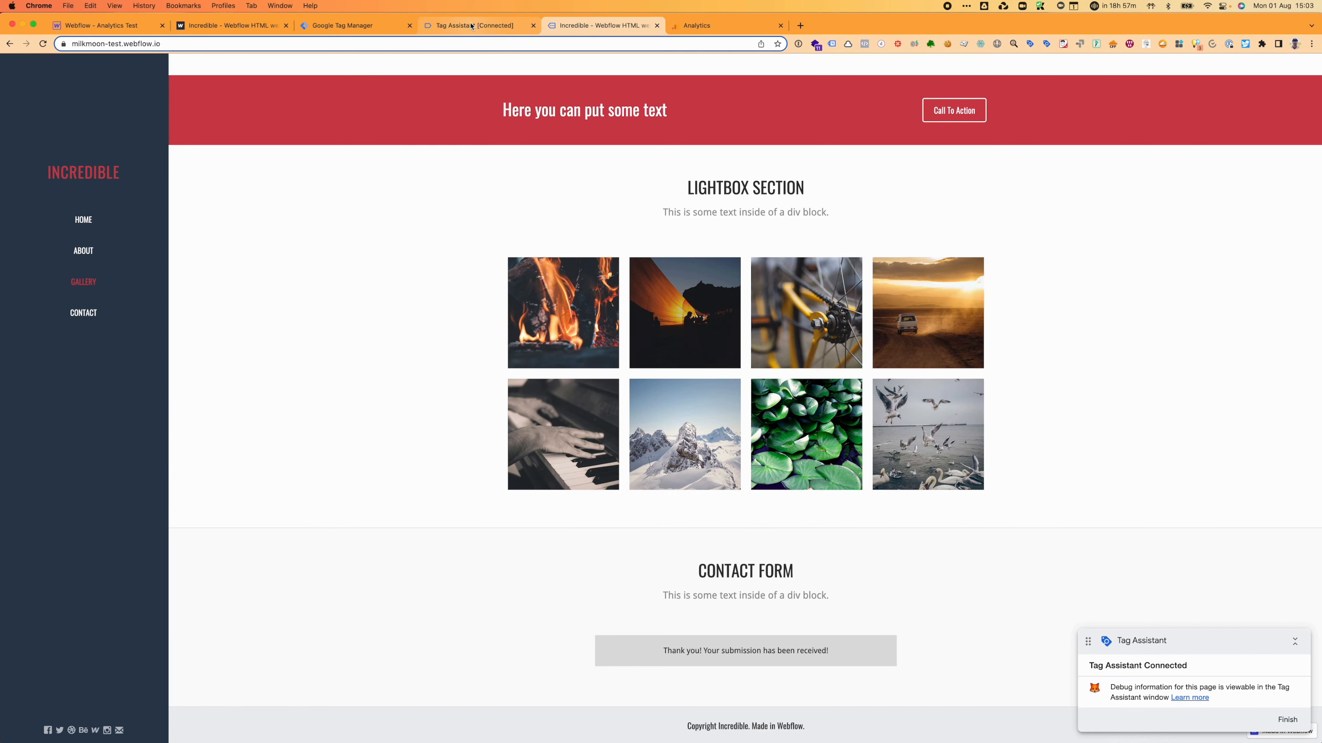
# Step: Rename the Landing Page From - GA4 tag to Landing Page Form - GA4
pyautogui.click(352, 26)
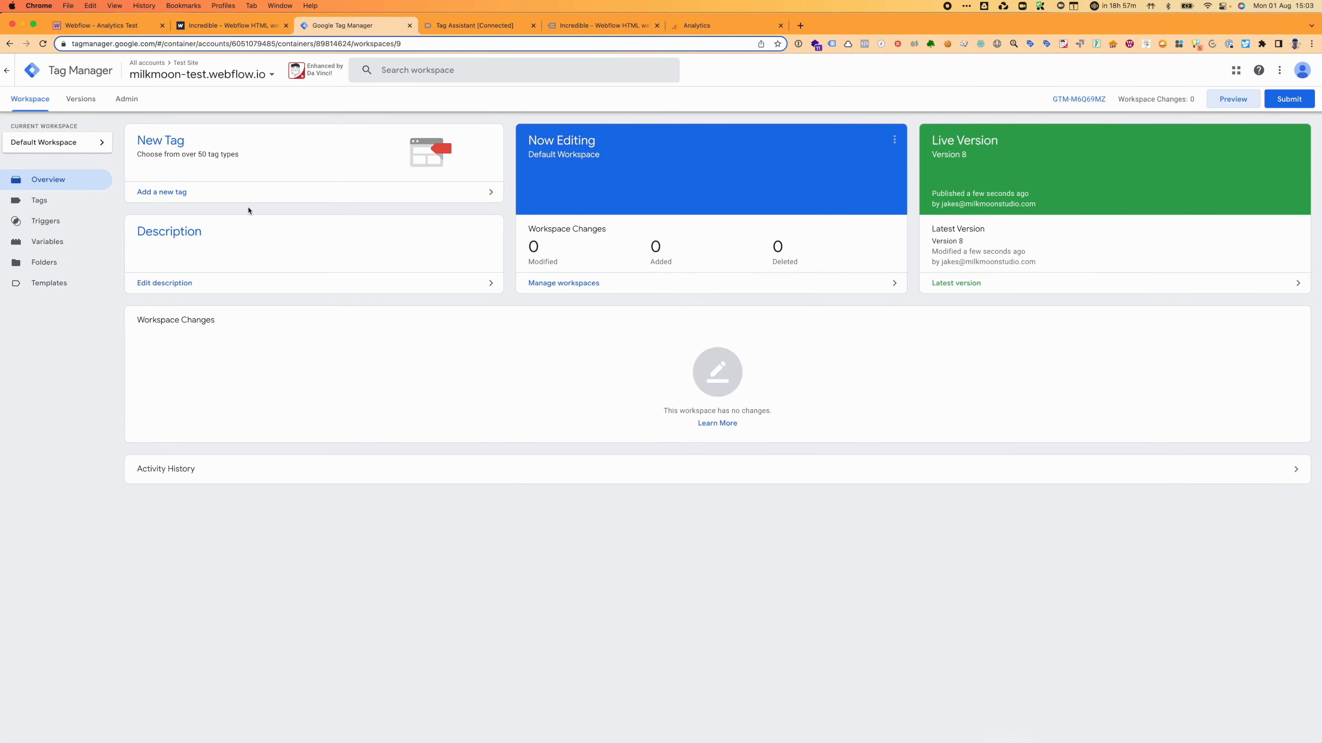
pyautogui.click(71, 206)
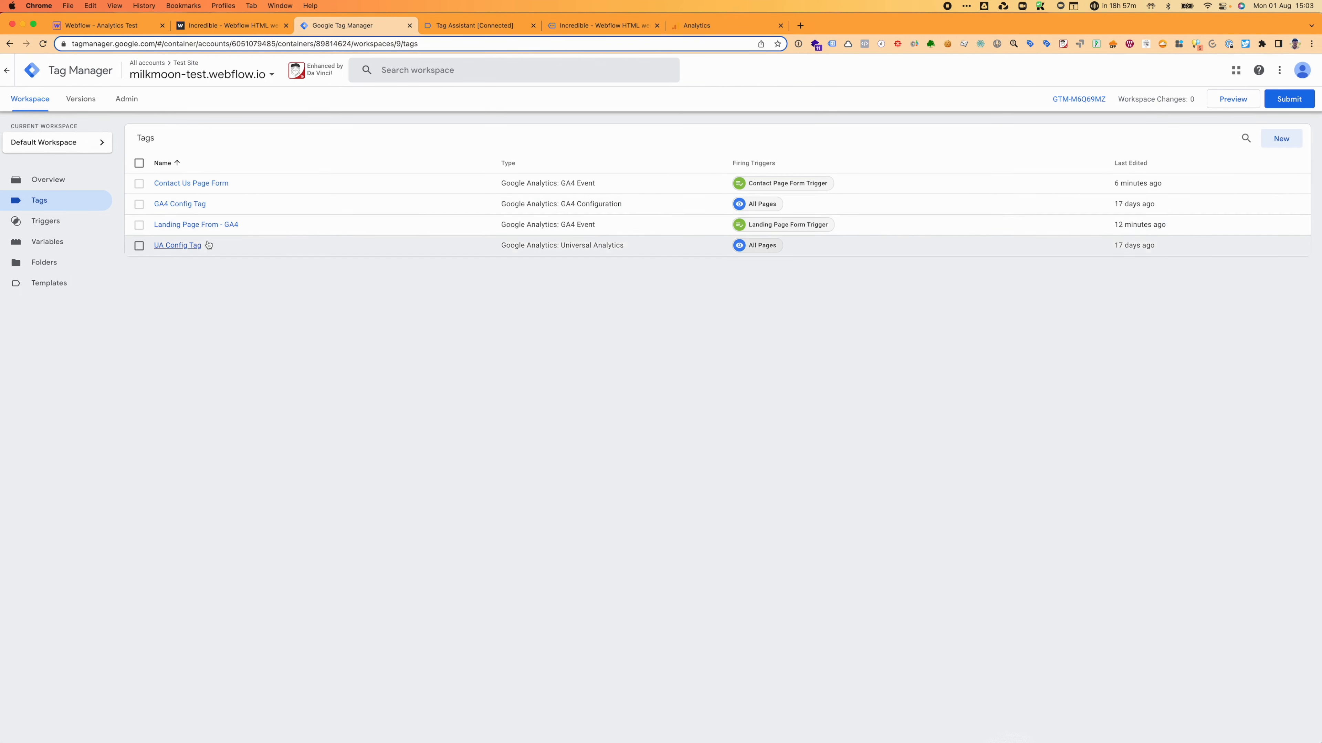
pyautogui.click(201, 224)
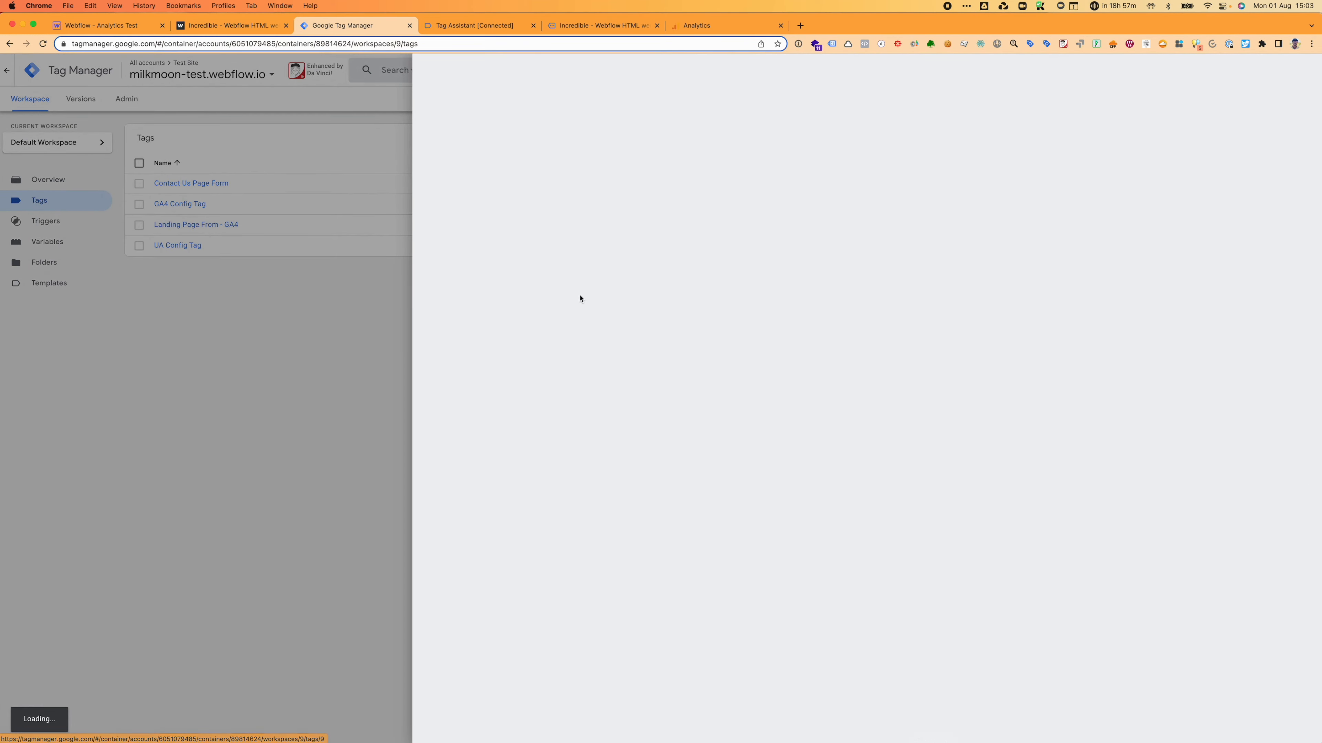
pyautogui.moveTo(530, 70); pyautogui.dragTo(519, 70)
pyautogui.write('o')
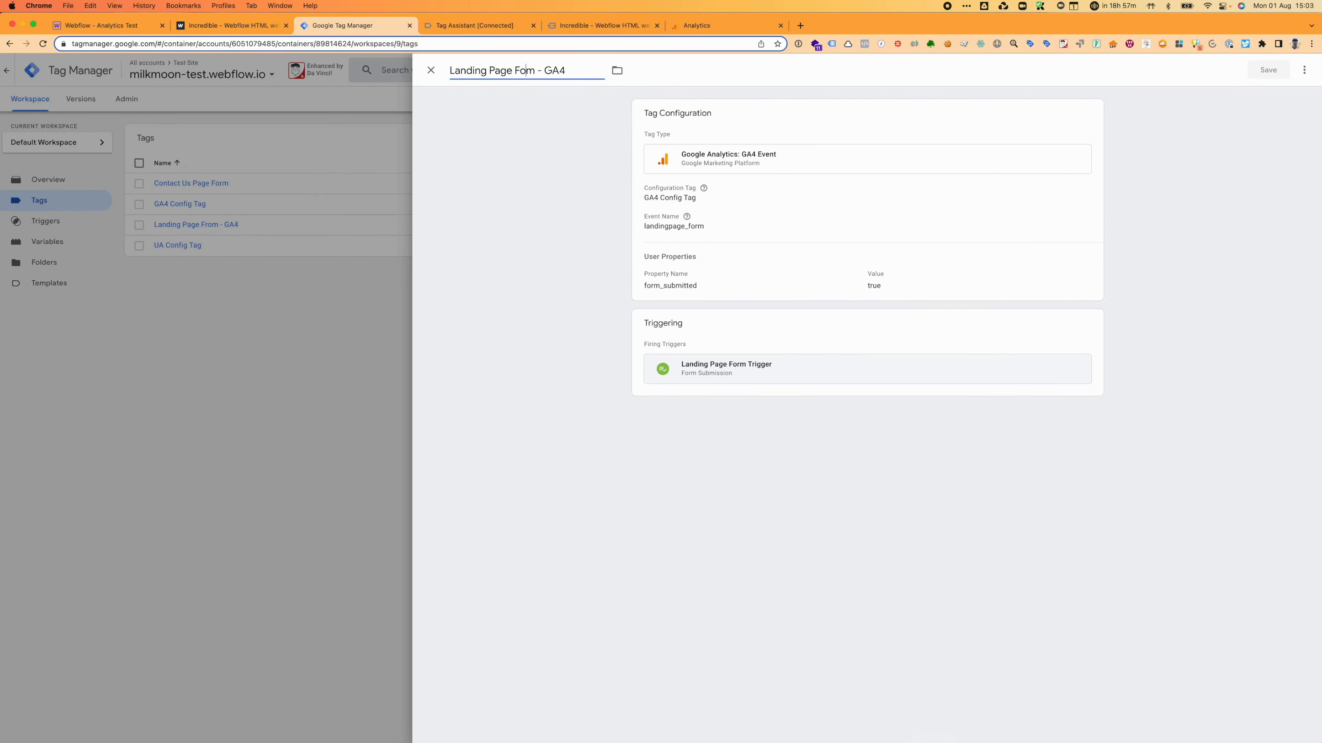
pyautogui.write('rm')
pyautogui.press('Delete')
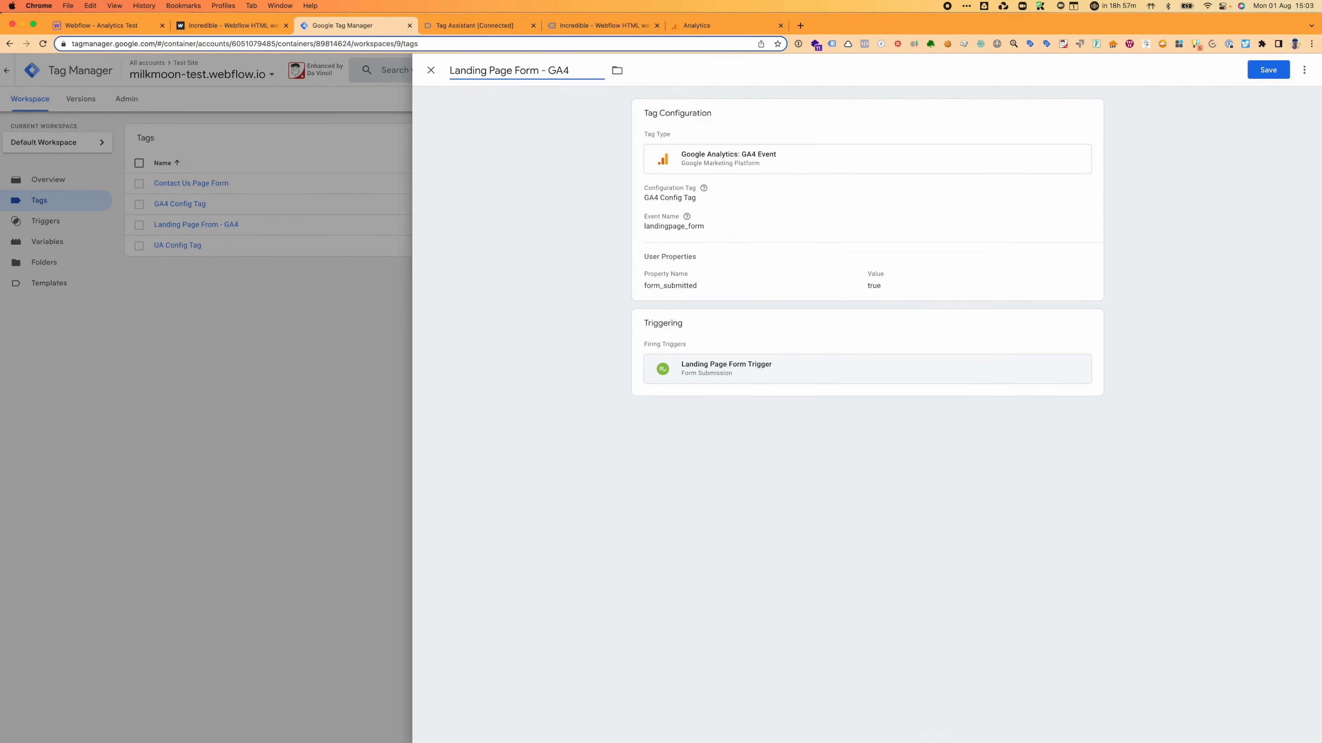
# Step: Copy from the tag configuration and paste /contact-us as the new conversion event's name
pyautogui.click(689, 233)
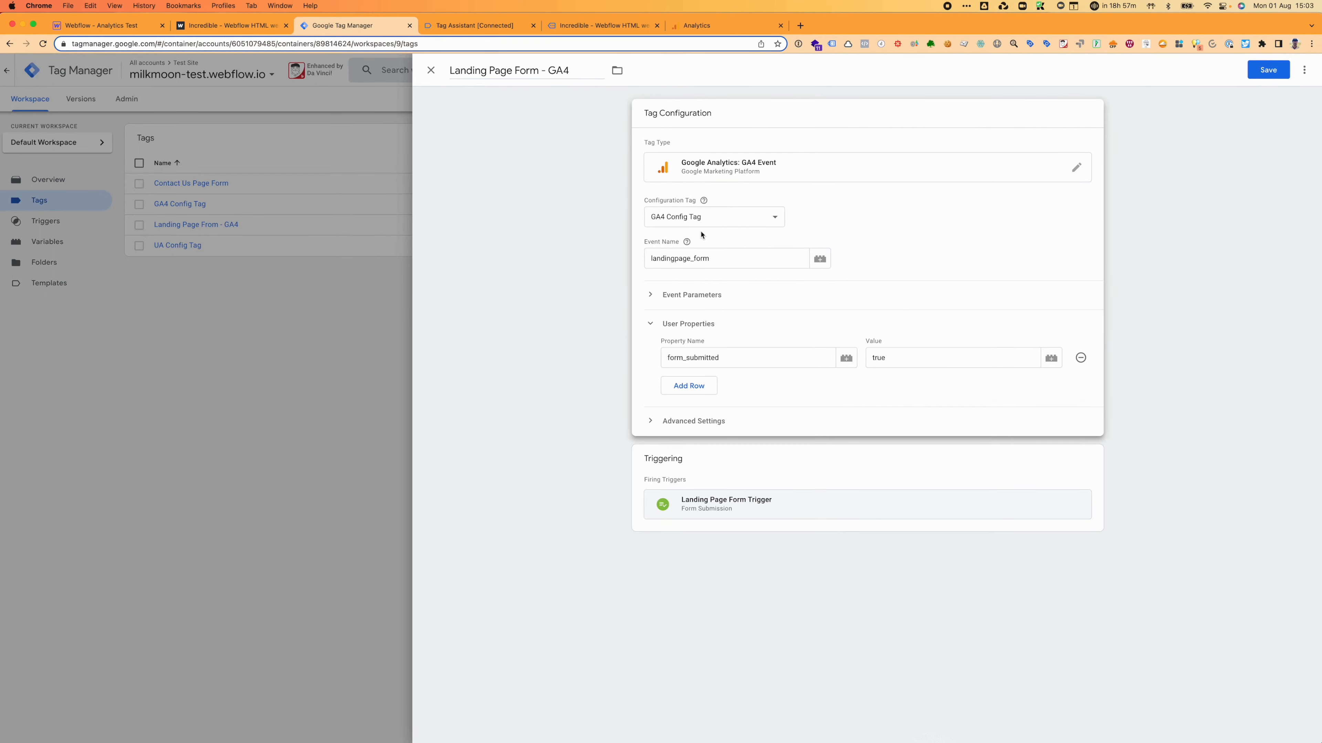
pyautogui.doubleClick(719, 260)
pyautogui.click(575, 263)
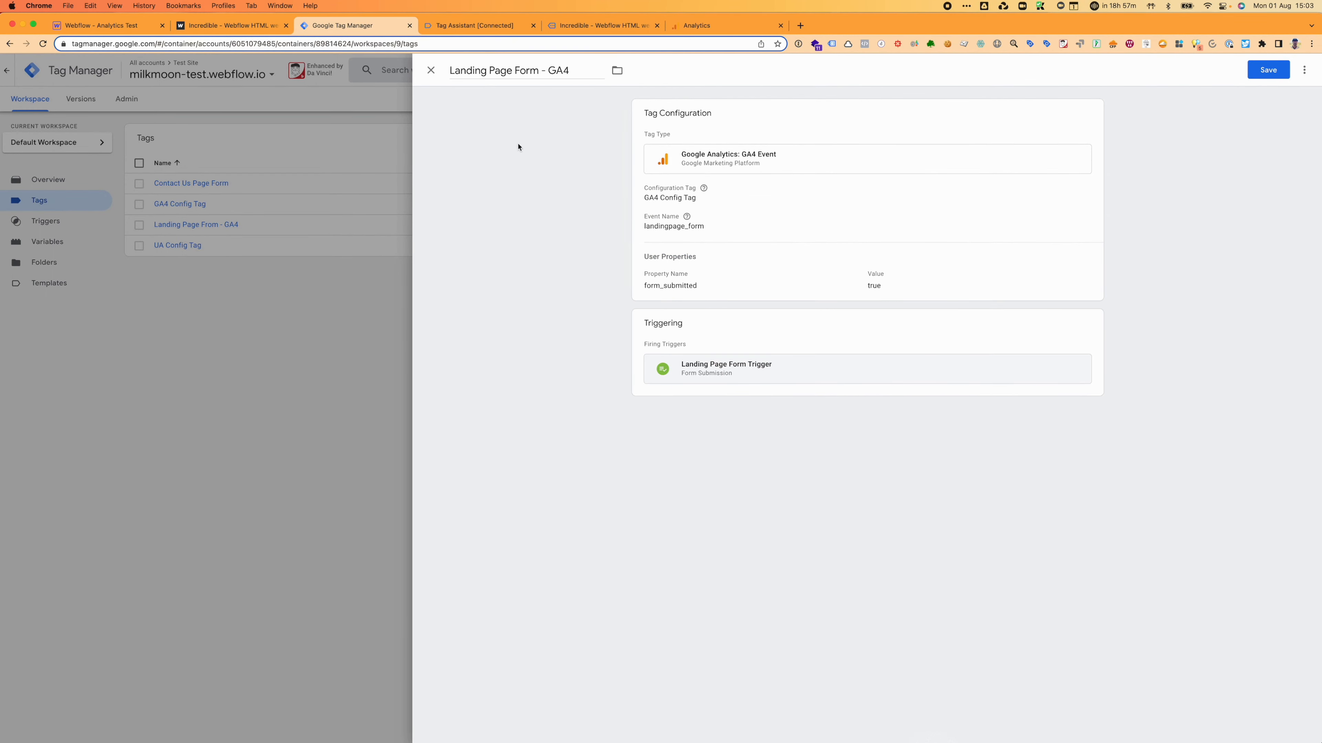
pyautogui.click(682, 27)
pyautogui.write('/contact-us')
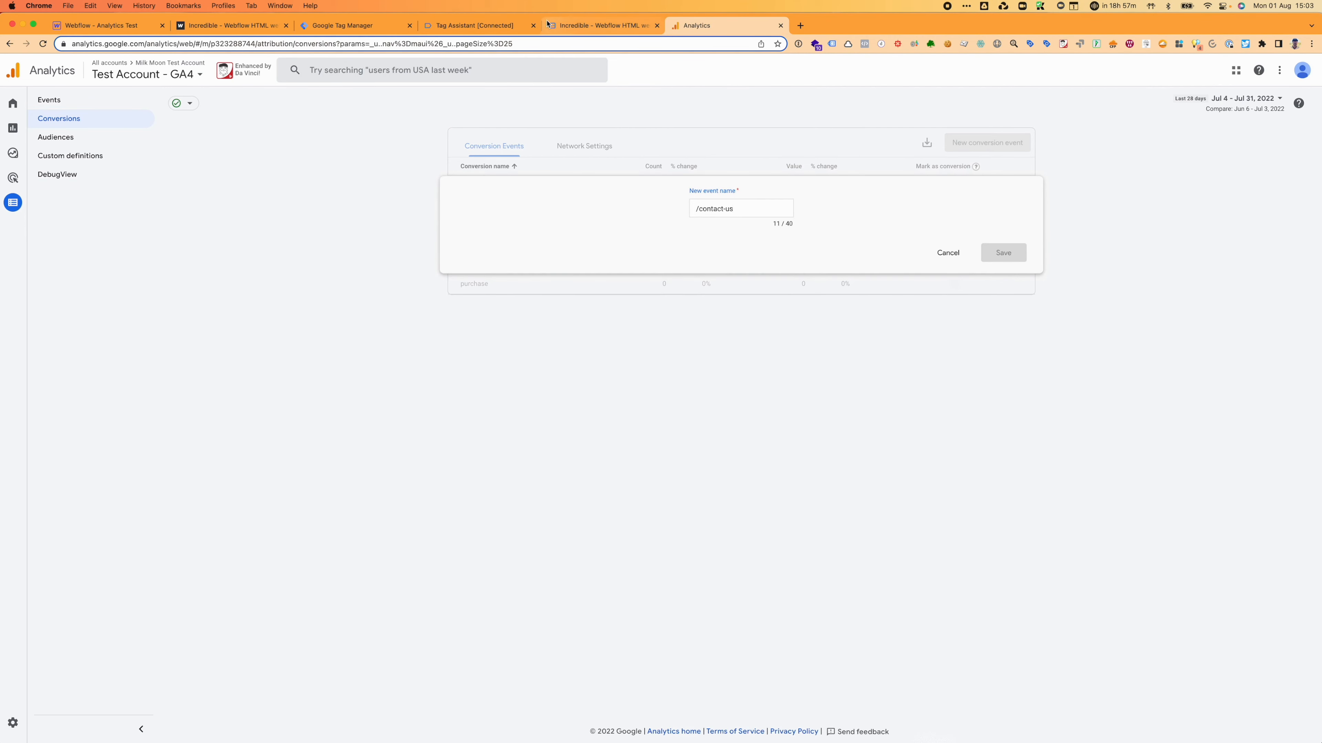
# Step: Copy landingpage_form from the GTM tag's Event Name and save it as a new GA4 conversion event
pyautogui.click(462, 27)
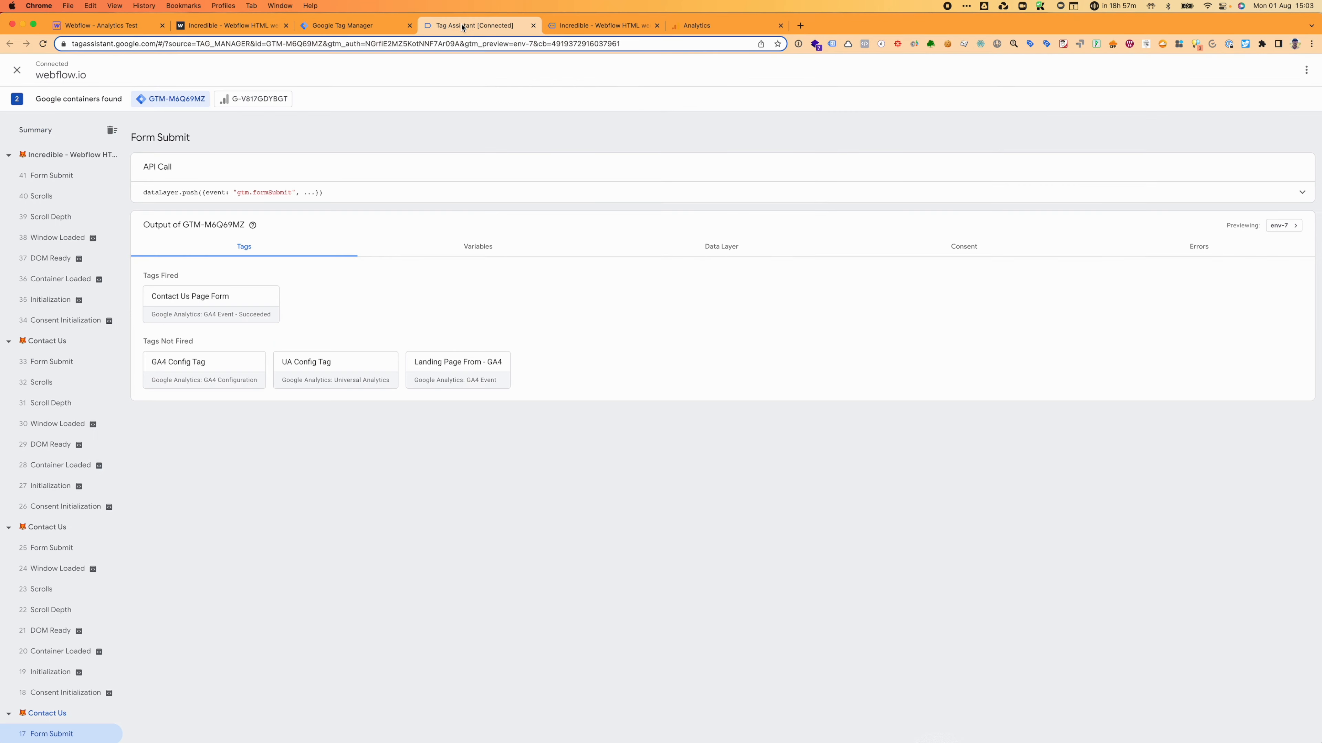
pyautogui.click(372, 32)
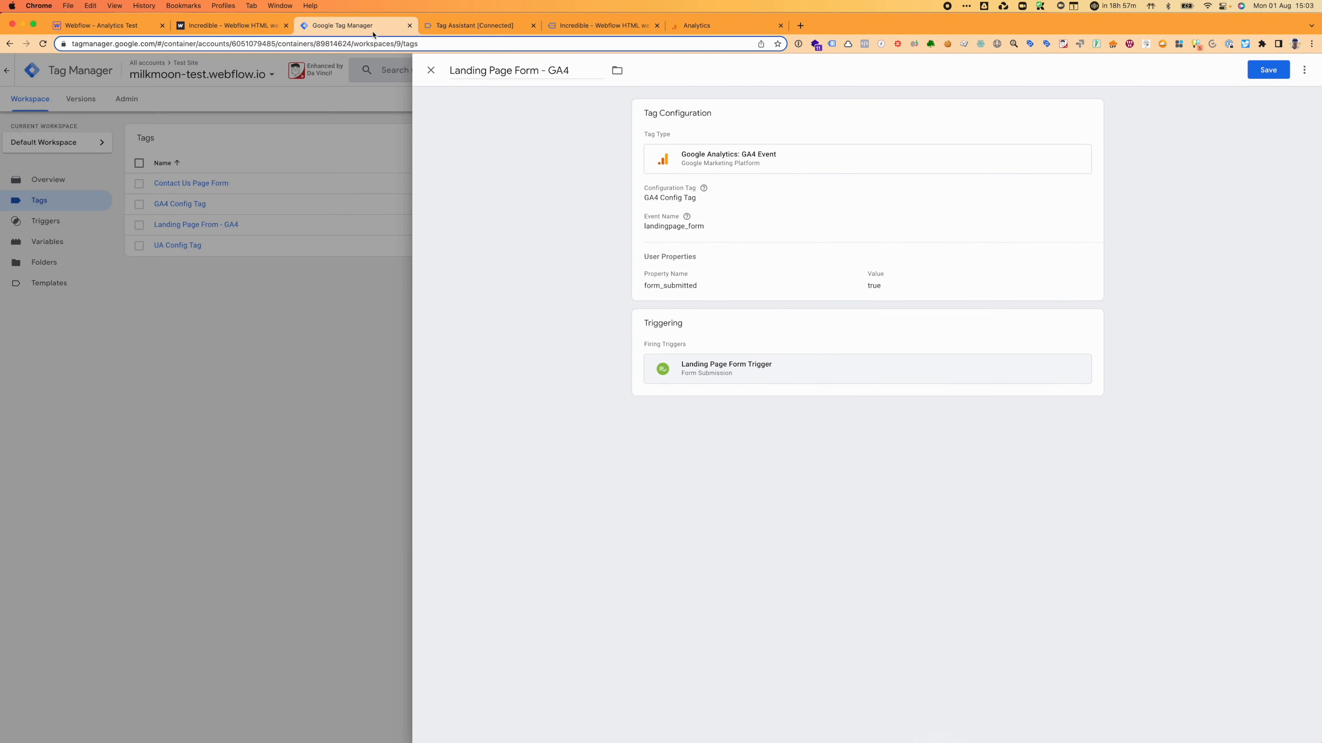
pyautogui.click(717, 236)
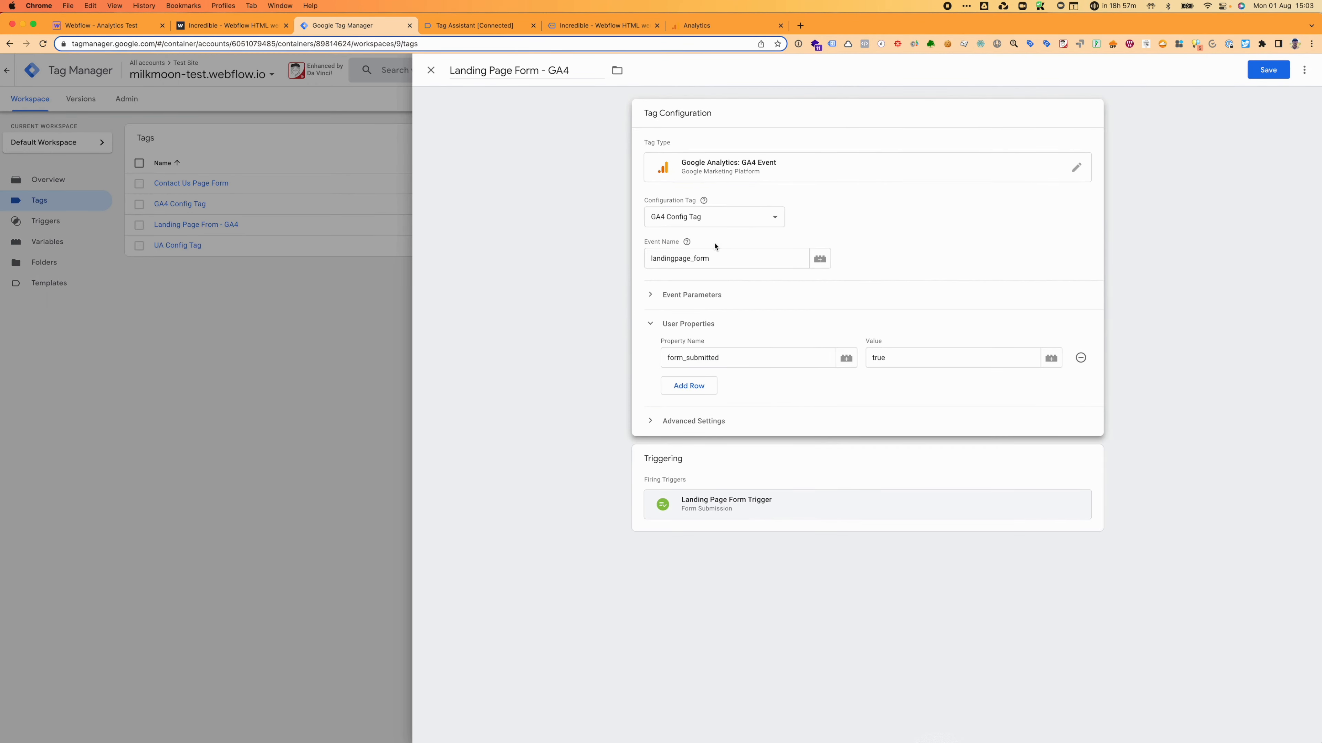
pyautogui.moveTo(714, 257); pyautogui.dragTo(634, 262)
pyautogui.press('super+c')
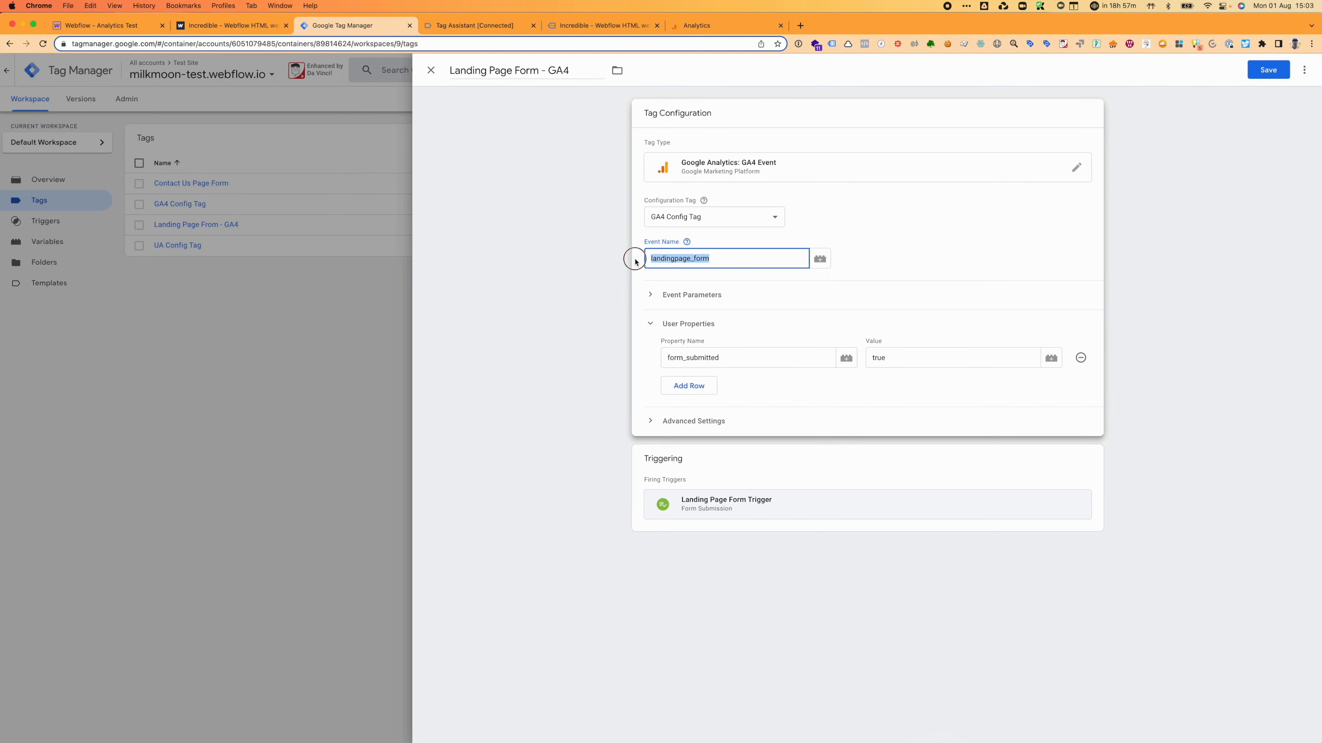
pyautogui.click(744, 30)
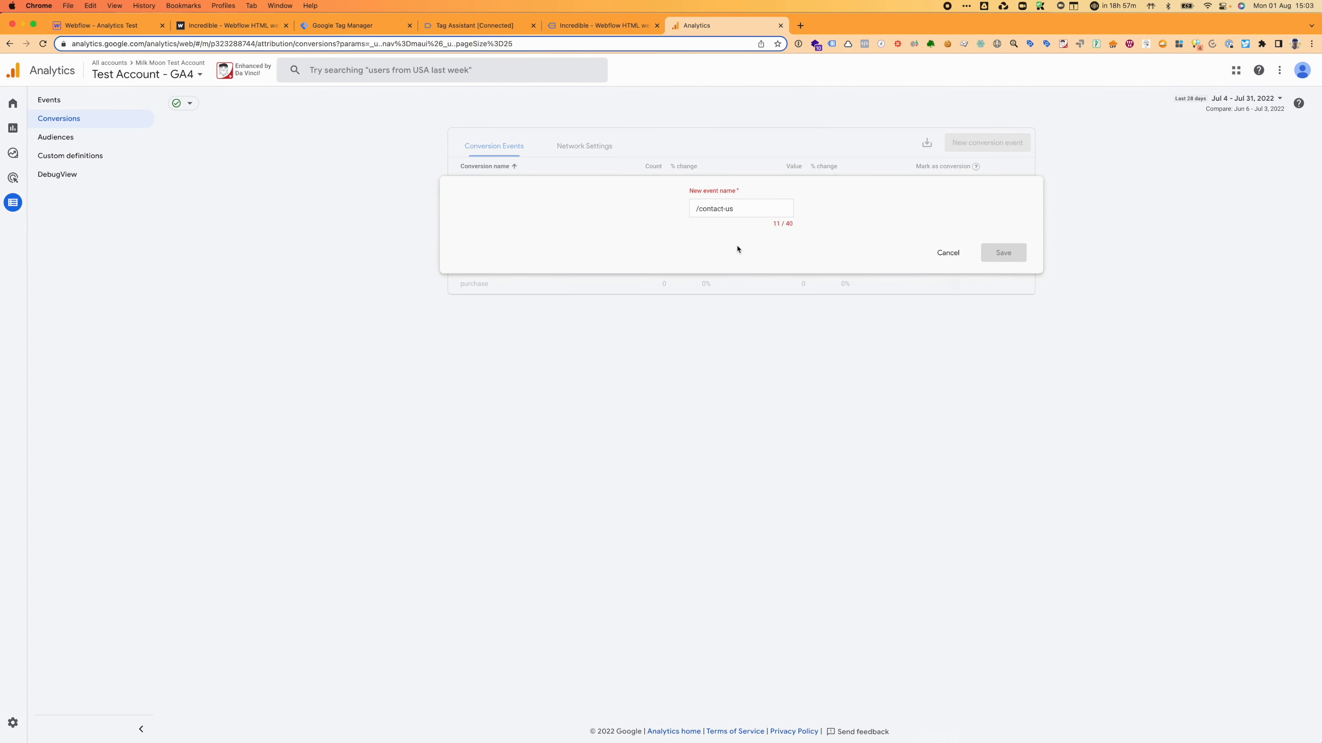
pyautogui.moveTo(750, 207); pyautogui.dragTo(665, 209)
pyautogui.press('super+v')
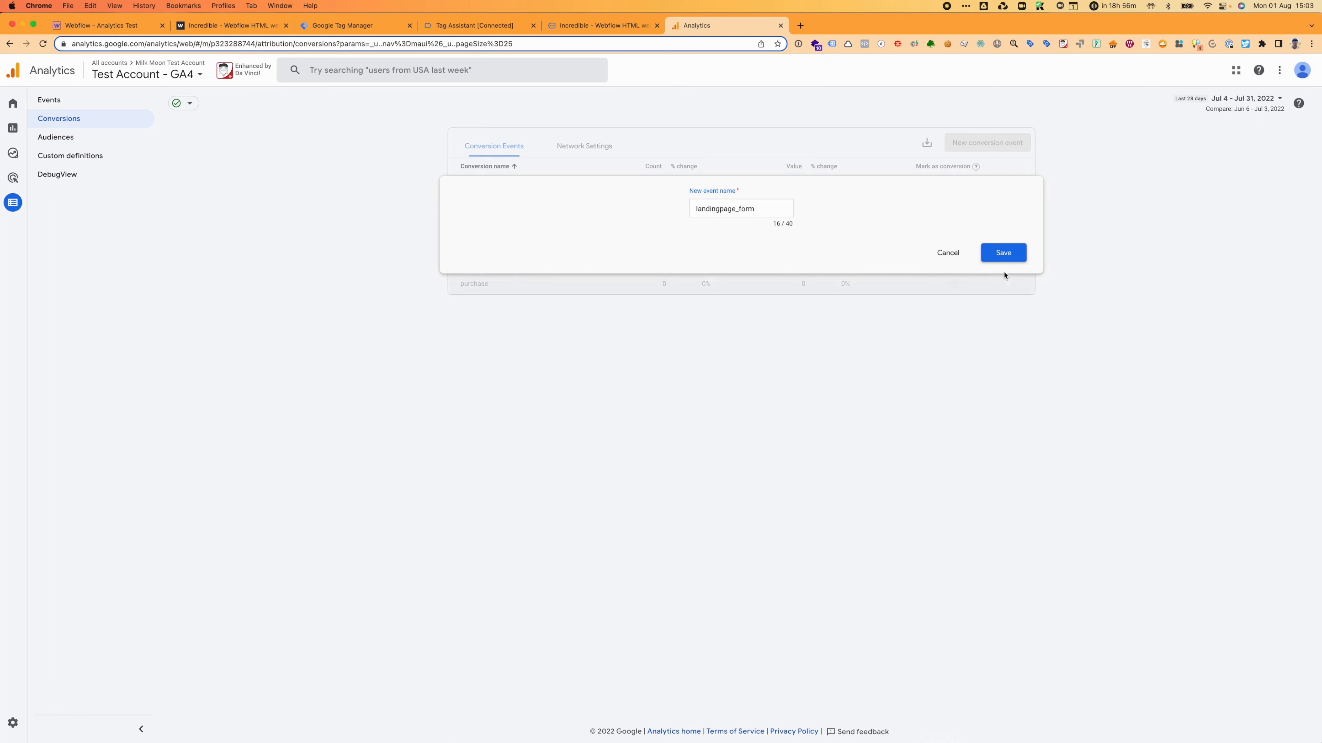
pyautogui.click(1004, 254)
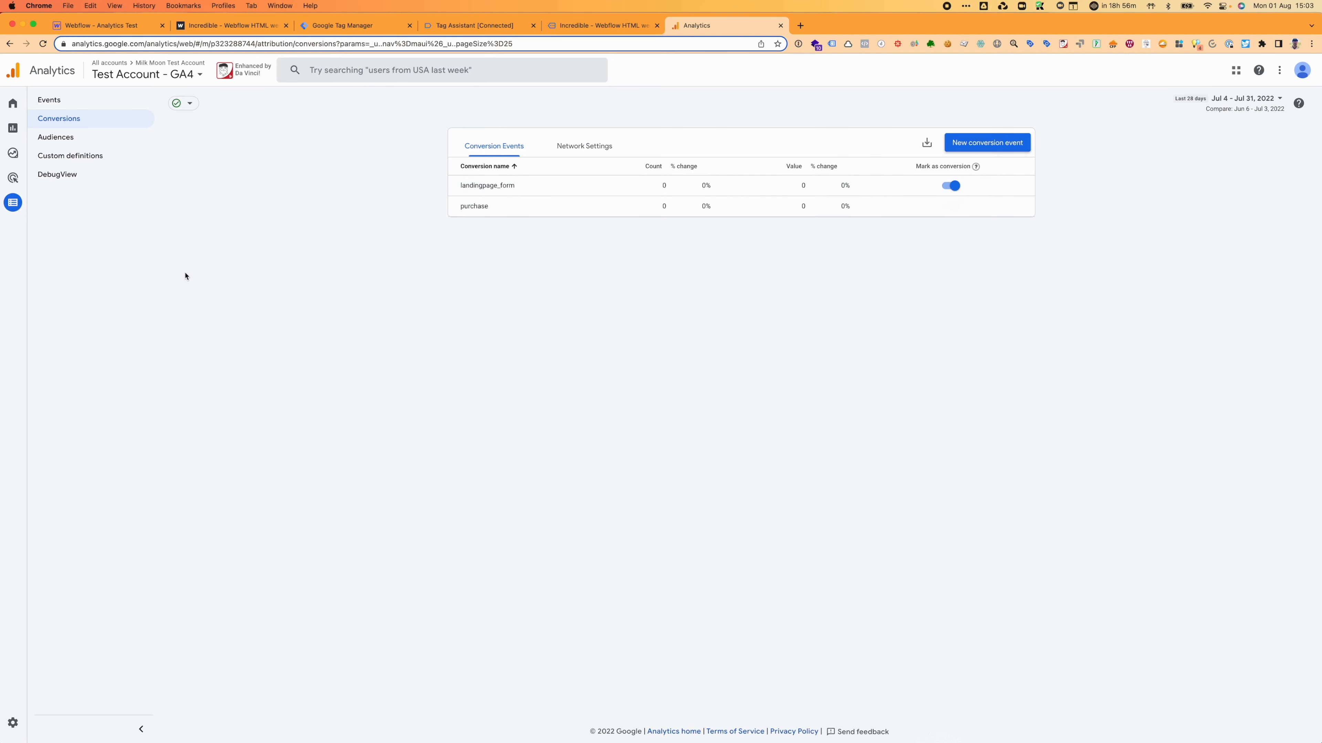
# Step: Check the GA4 Realtime overview, close the Tag Assistant and extra site tabs, and return to Tag Manager
pyautogui.click(13, 128)
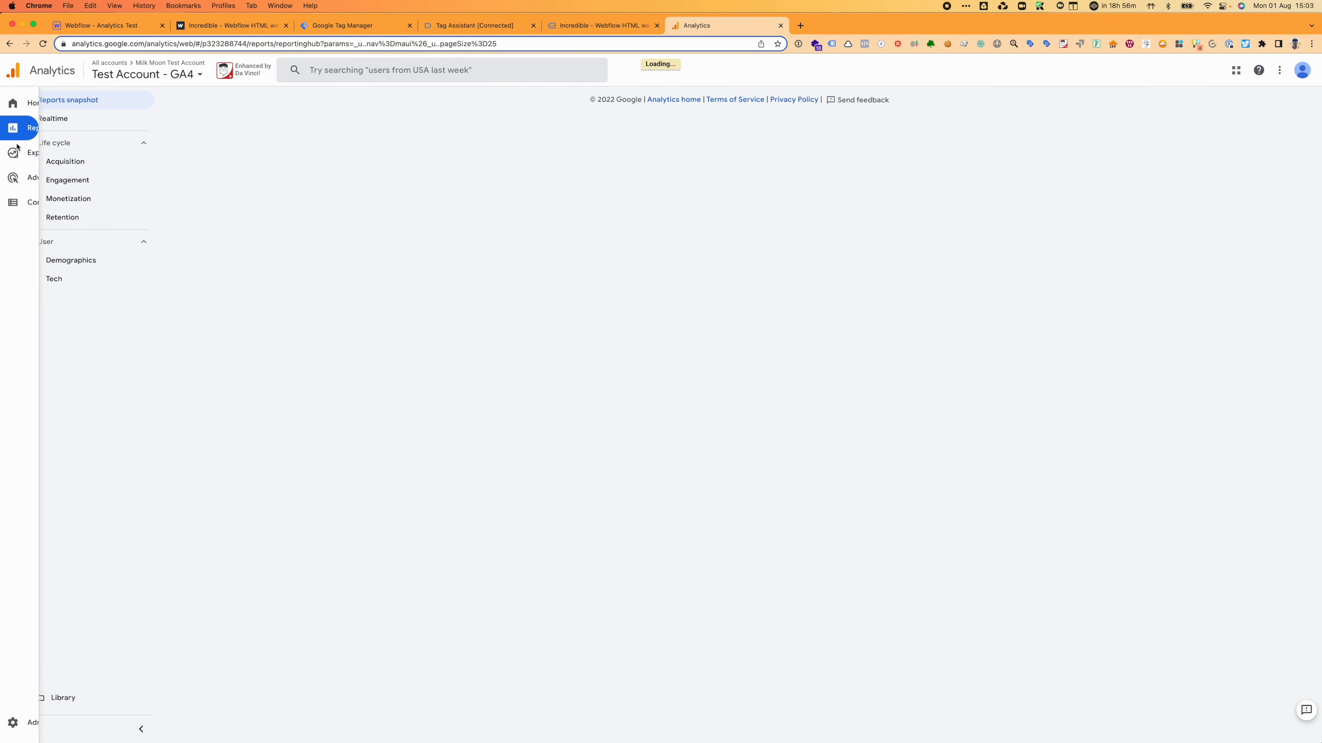
pyautogui.click(53, 118)
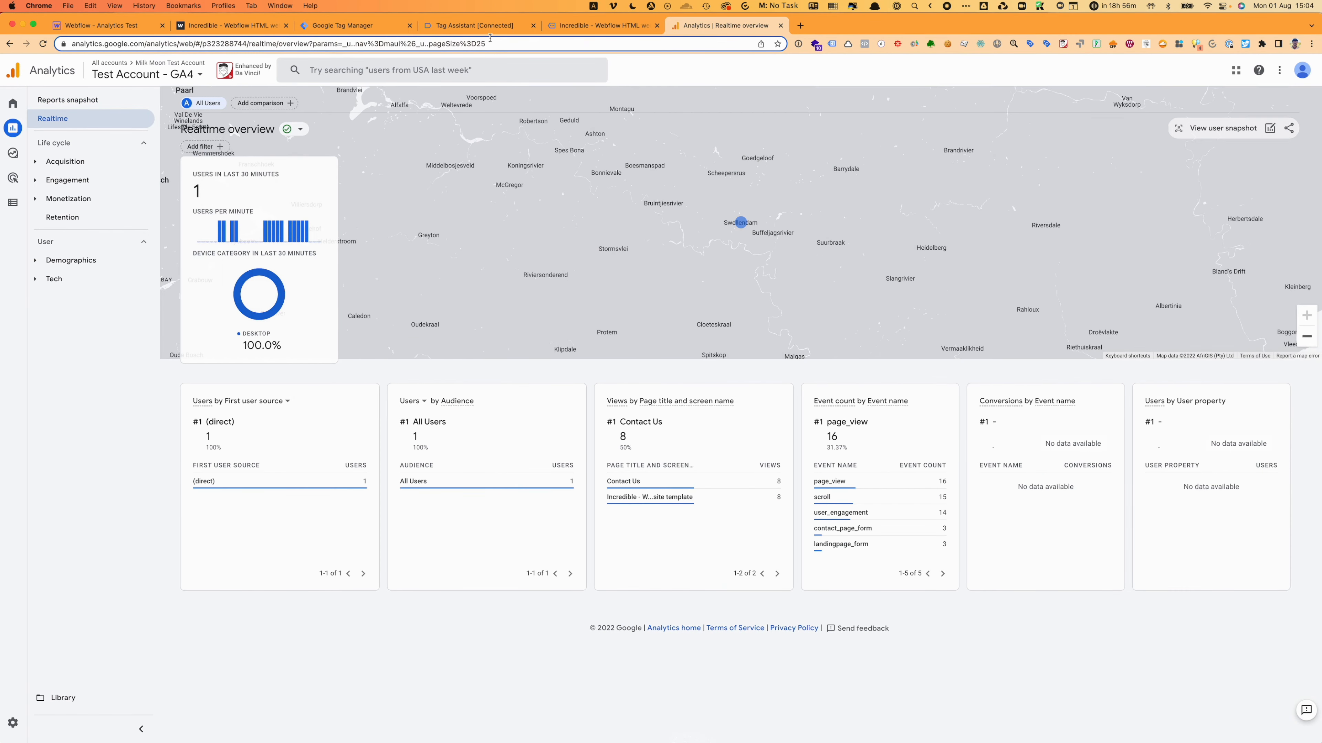
pyautogui.click(533, 25)
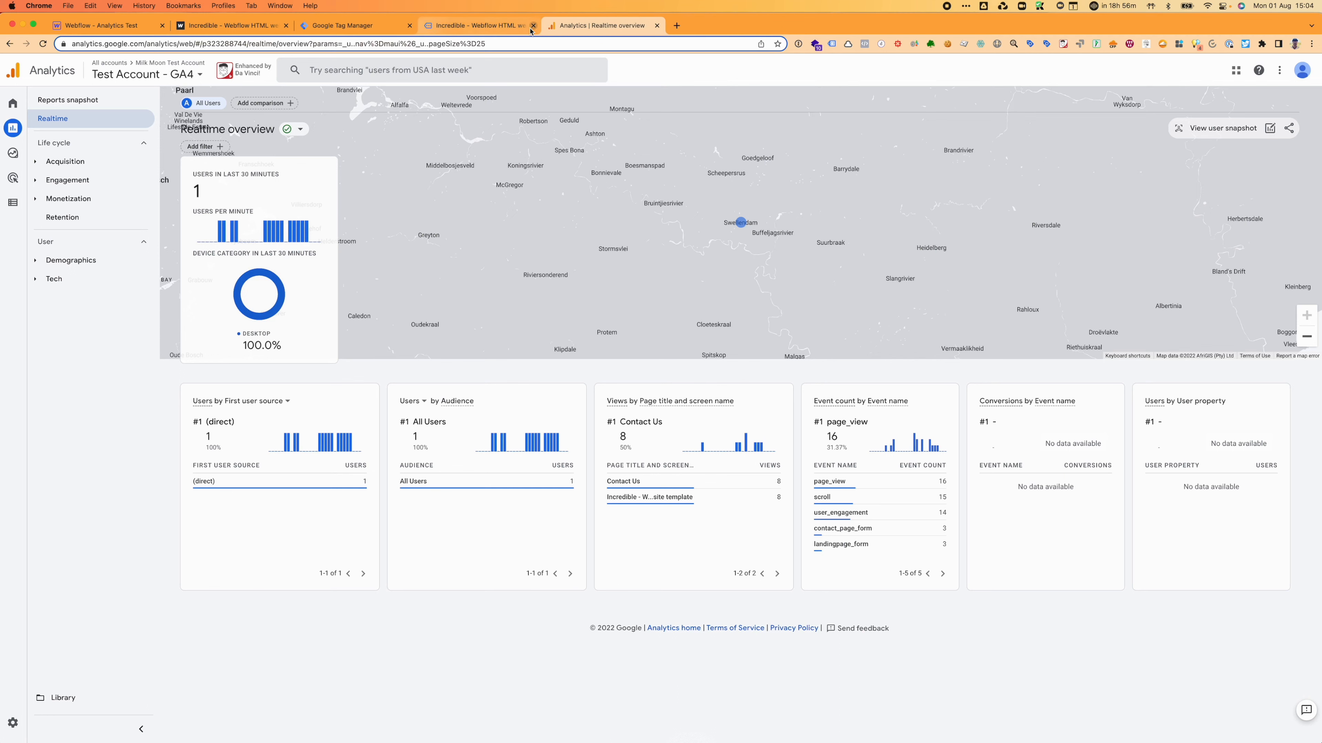
pyautogui.click(533, 25)
pyautogui.hotkey('ctrl', 'shift', 'Tab')
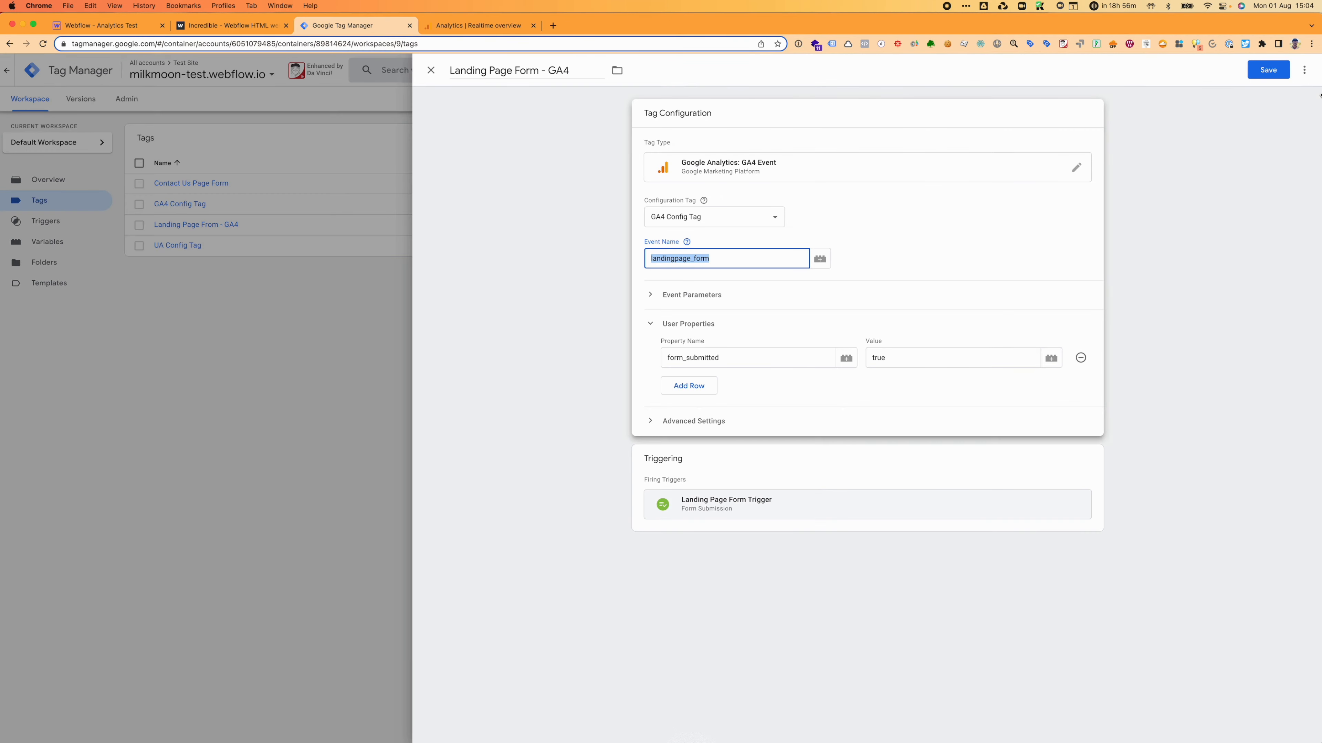
# Step: Save the edited Landing Page Form - GA4 tag
pyautogui.click(432, 71)
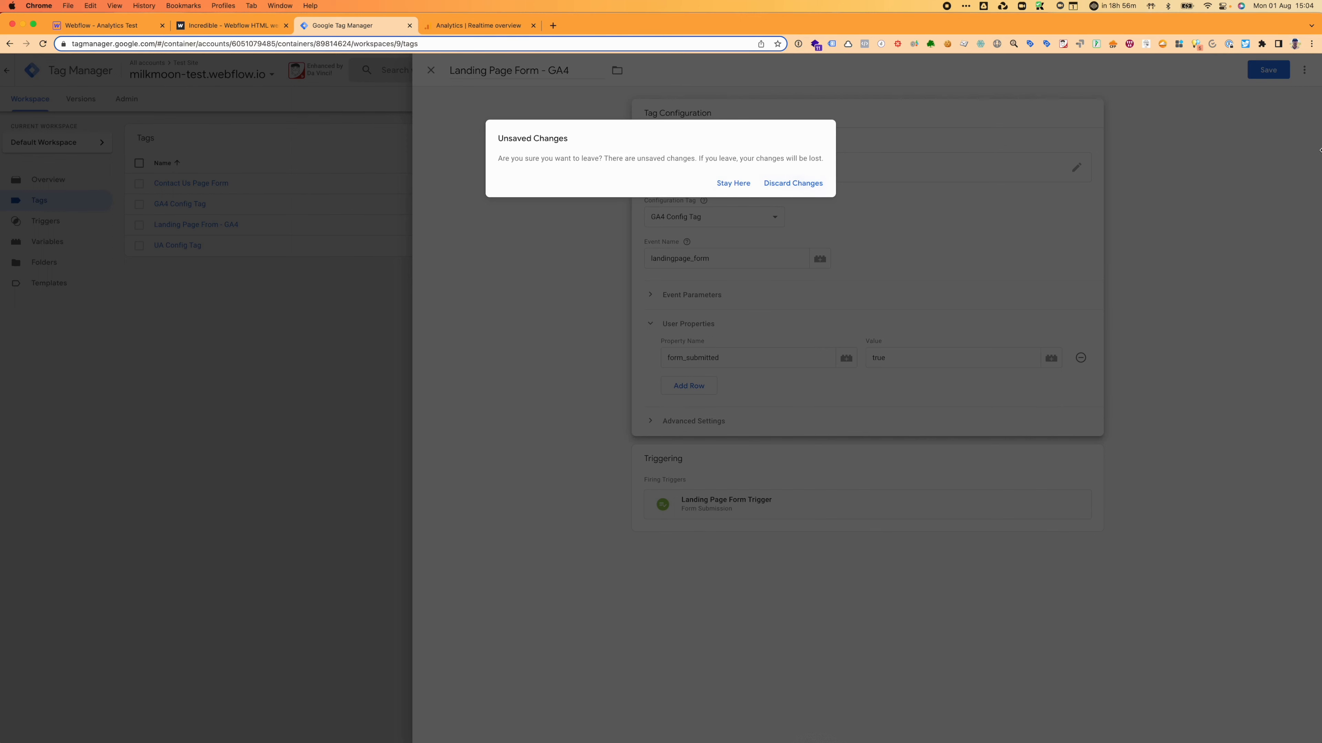
pyautogui.moveTo(1271, 76); pyautogui.dragTo(734, 178)
pyautogui.click(734, 182)
pyautogui.click(1280, 70)
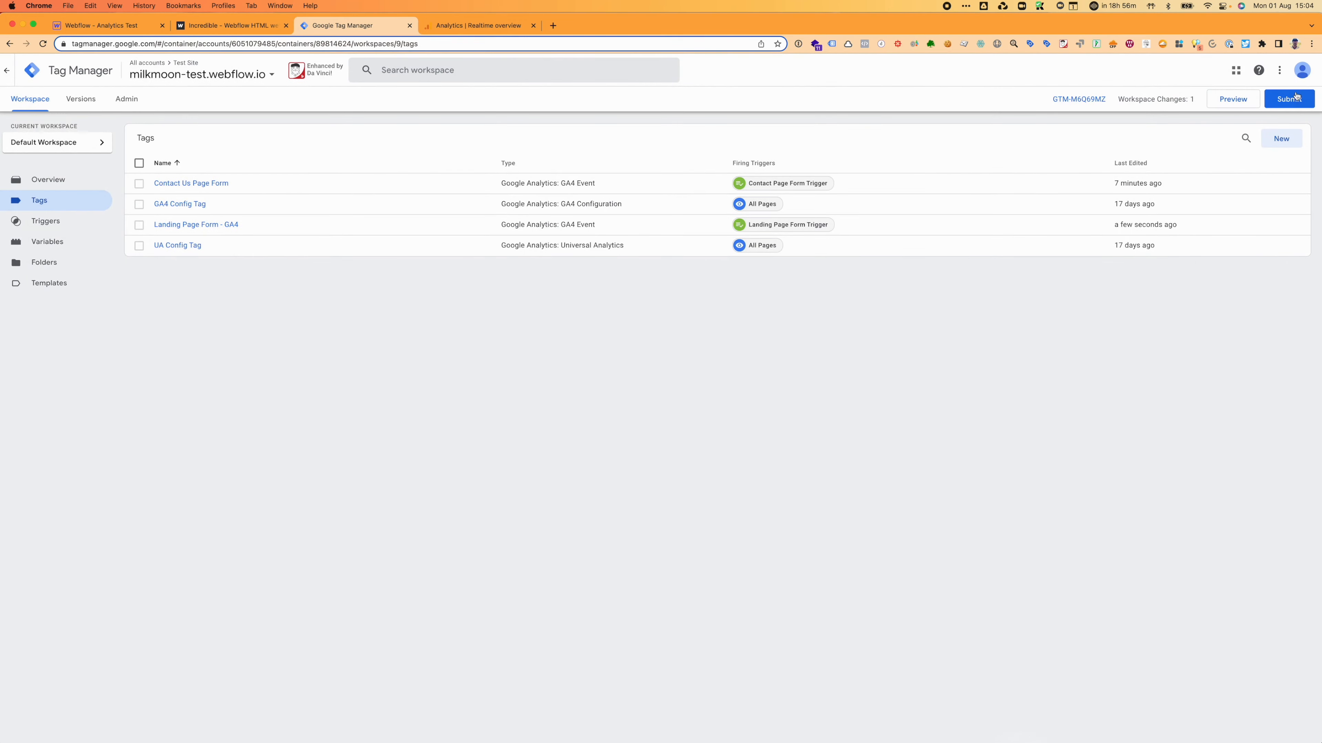
# Step: Submit and publish the container as Version 9 without a description
pyautogui.click(1286, 98)
pyautogui.click(1286, 71)
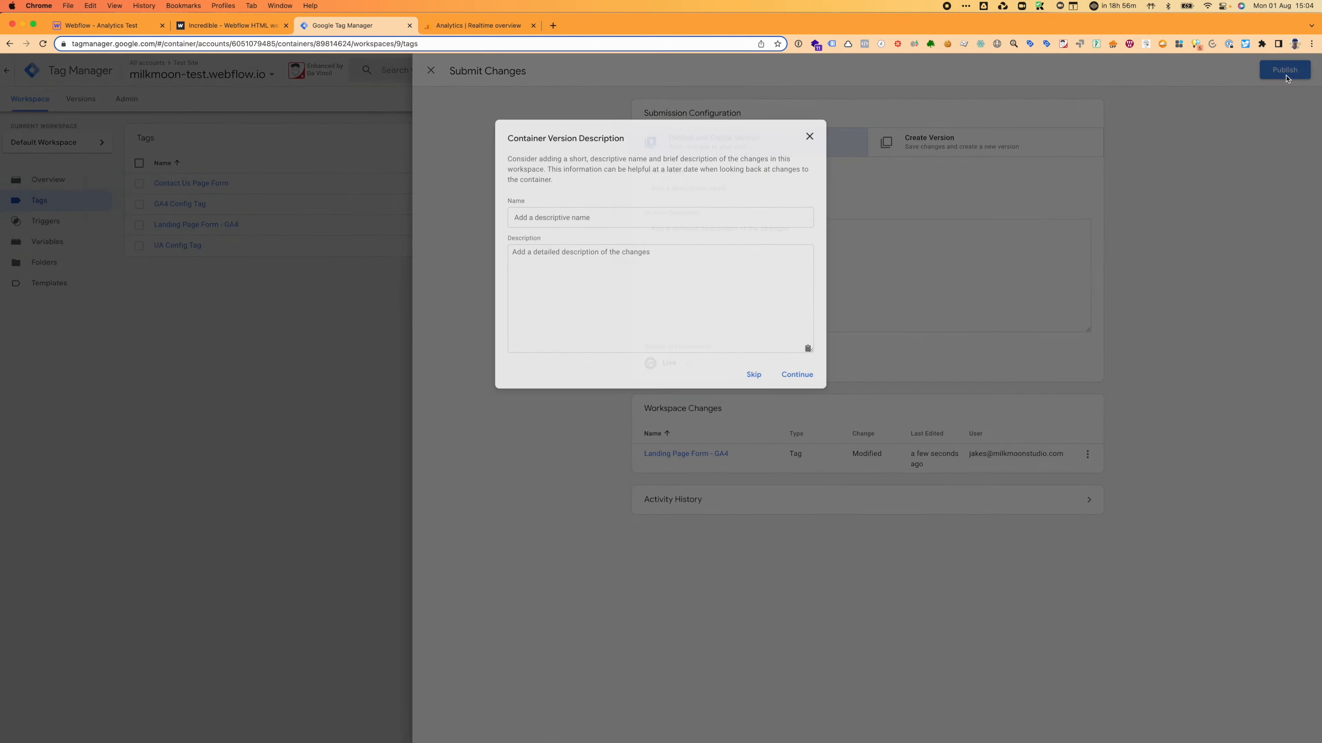
pyautogui.click(796, 375)
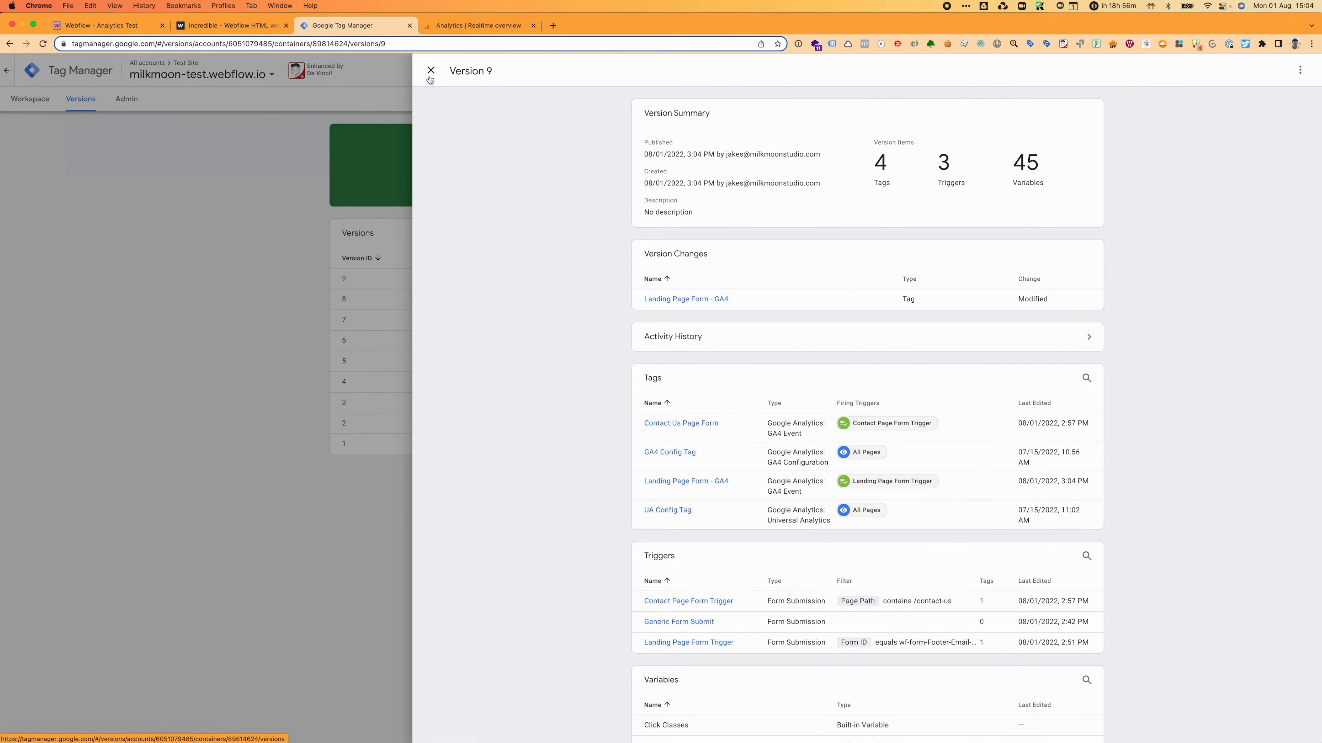
pyautogui.click(431, 71)
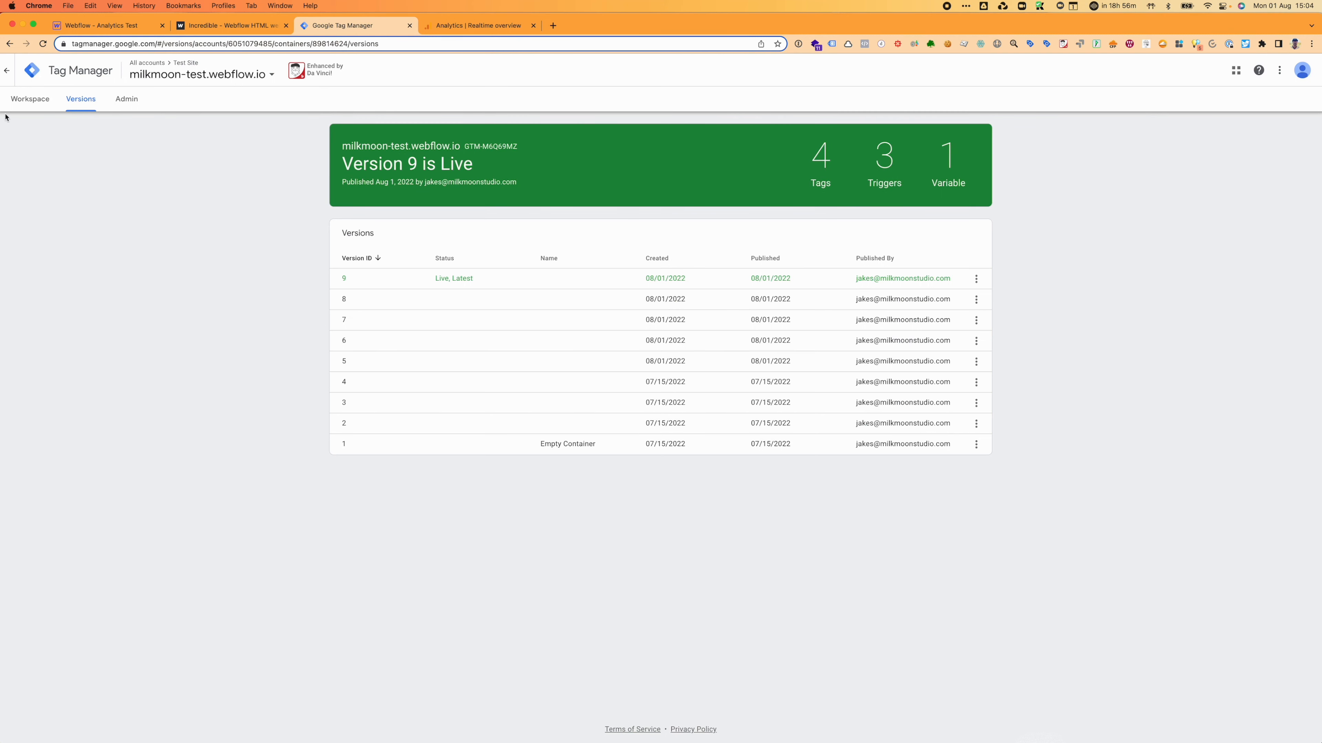
# Step: Start Preview mode from the workspace and connect it to the website
pyautogui.click(23, 102)
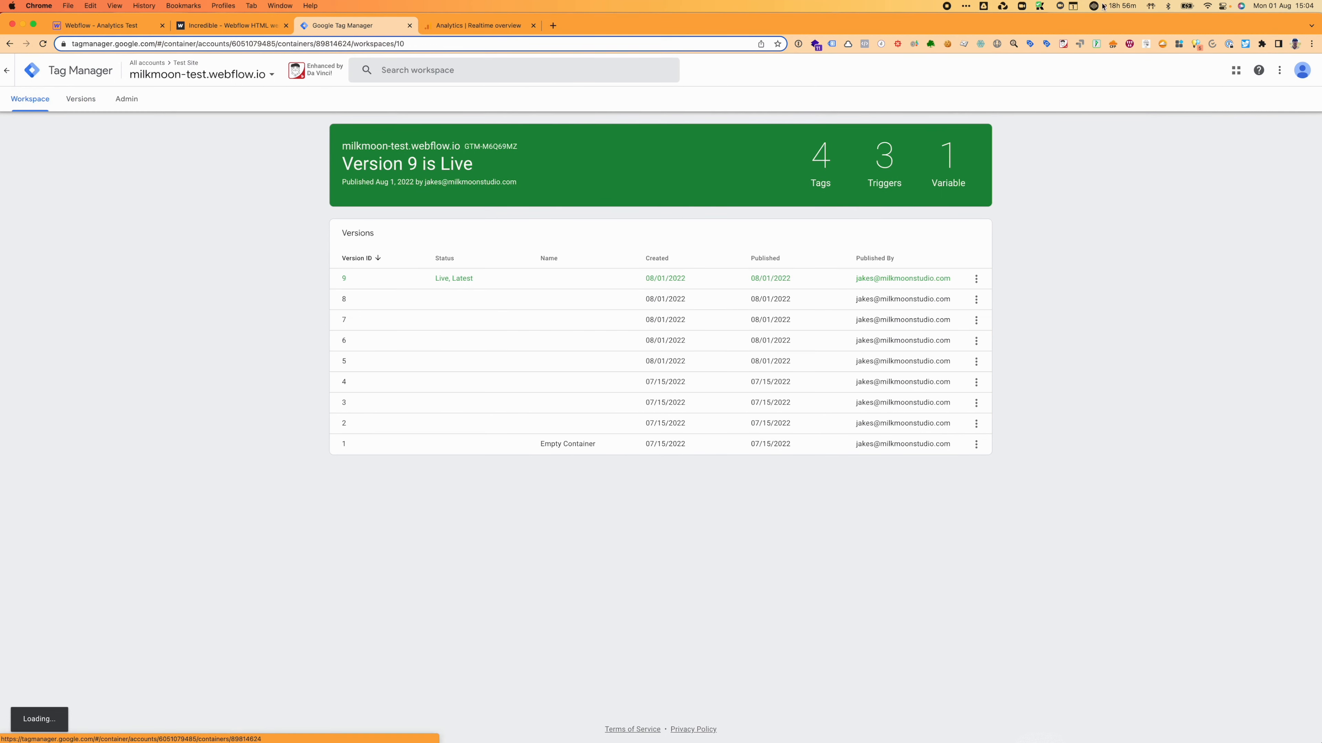
pyautogui.click(1235, 103)
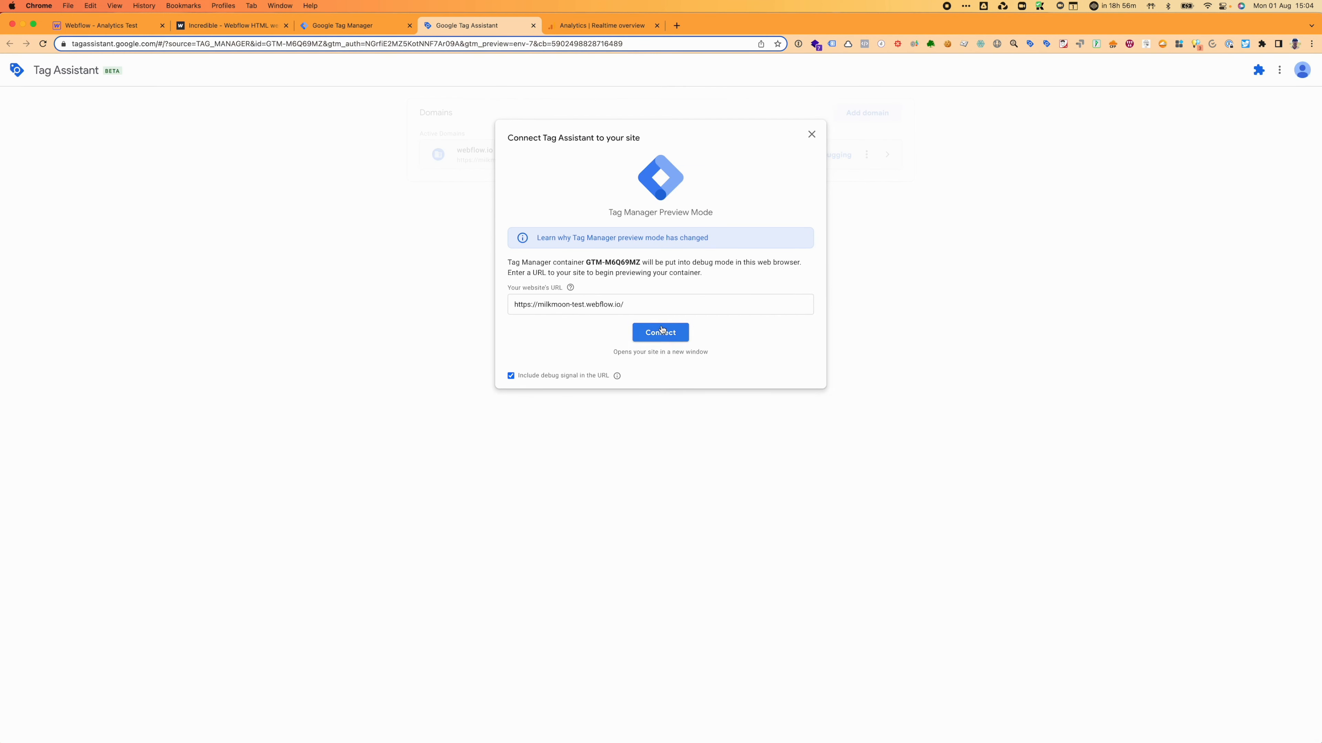
pyautogui.click(661, 331)
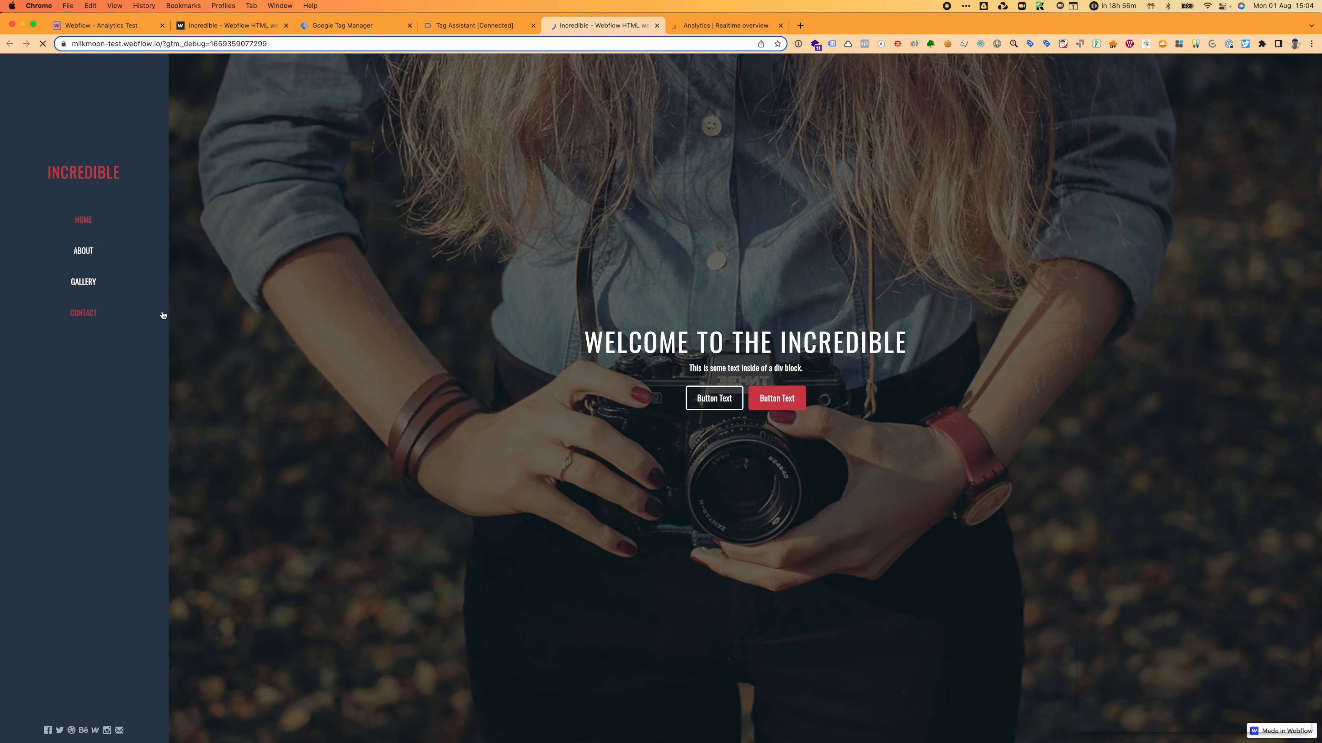
# Step: Fill the contact form with a test name, email and message 'ADfDAZ', and send it
pyautogui.scroll(-15, 416, 521)
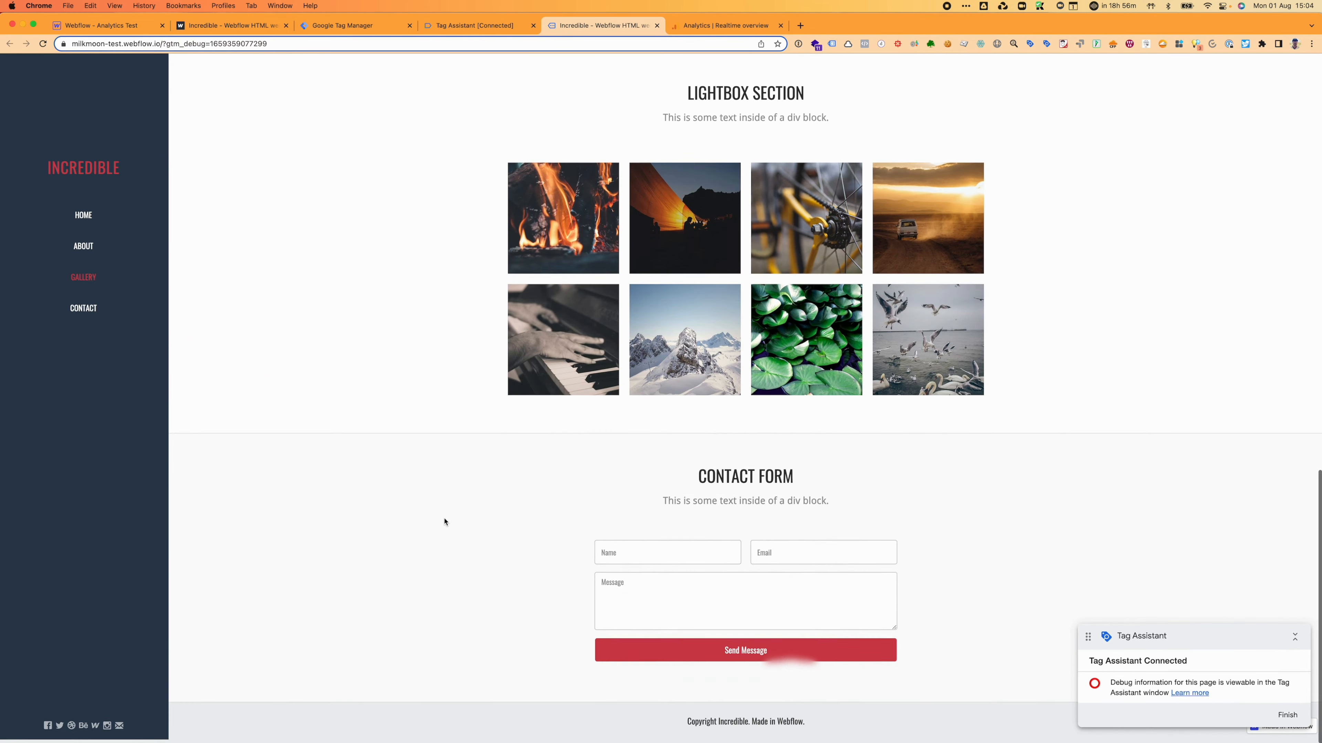
pyautogui.click(670, 551)
pyautogui.write('Jakes')
pyautogui.press('Tab')
pyautogui.write('ka')
pyautogui.press('BackSpace')
pyautogui.write('jak')
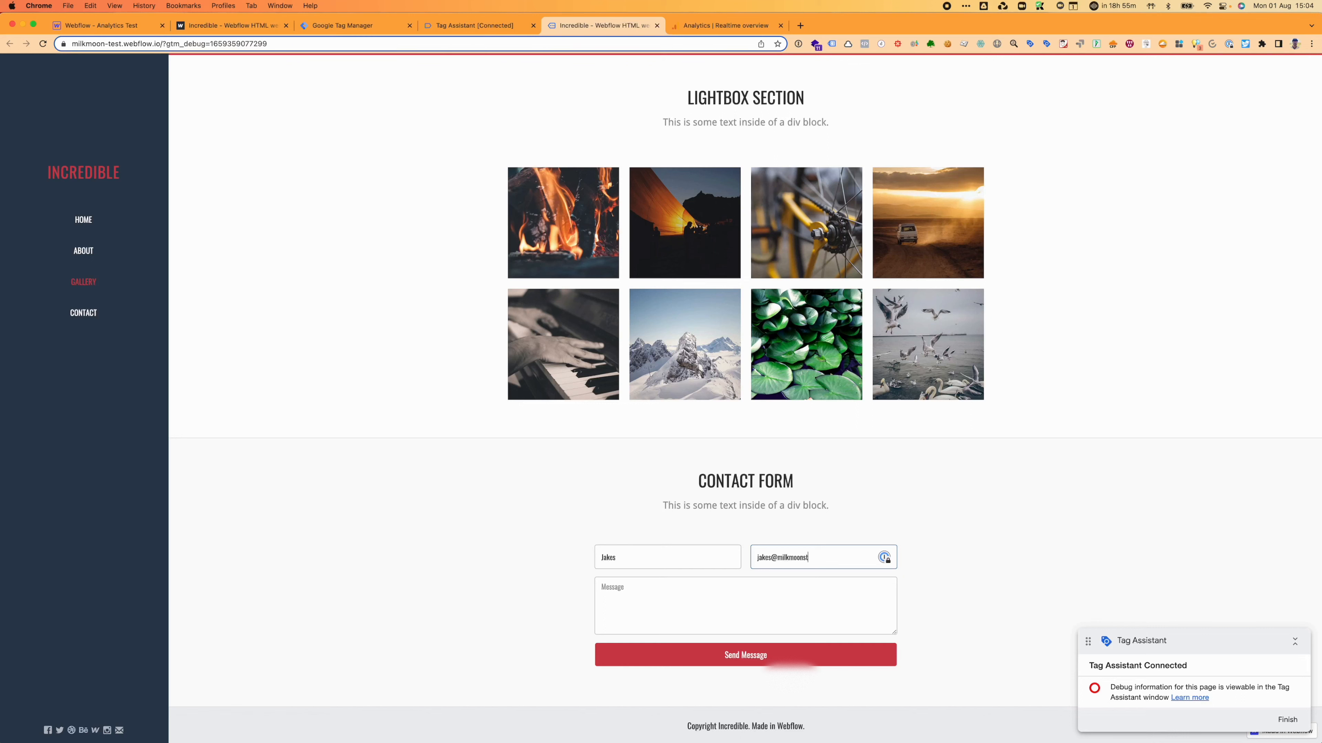
pyautogui.press('Tab')
pyautogui.write('ADfDAZ')
pyautogui.click(694, 653)
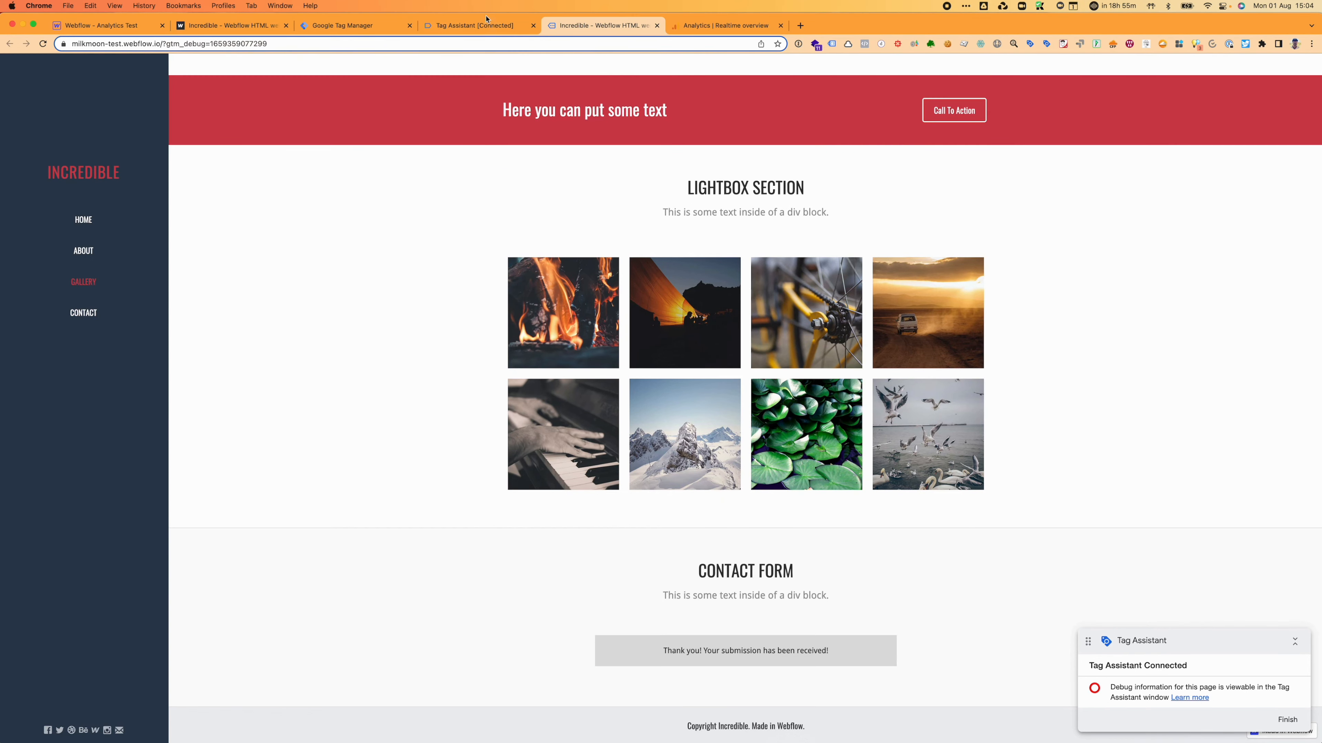
pyautogui.click(474, 25)
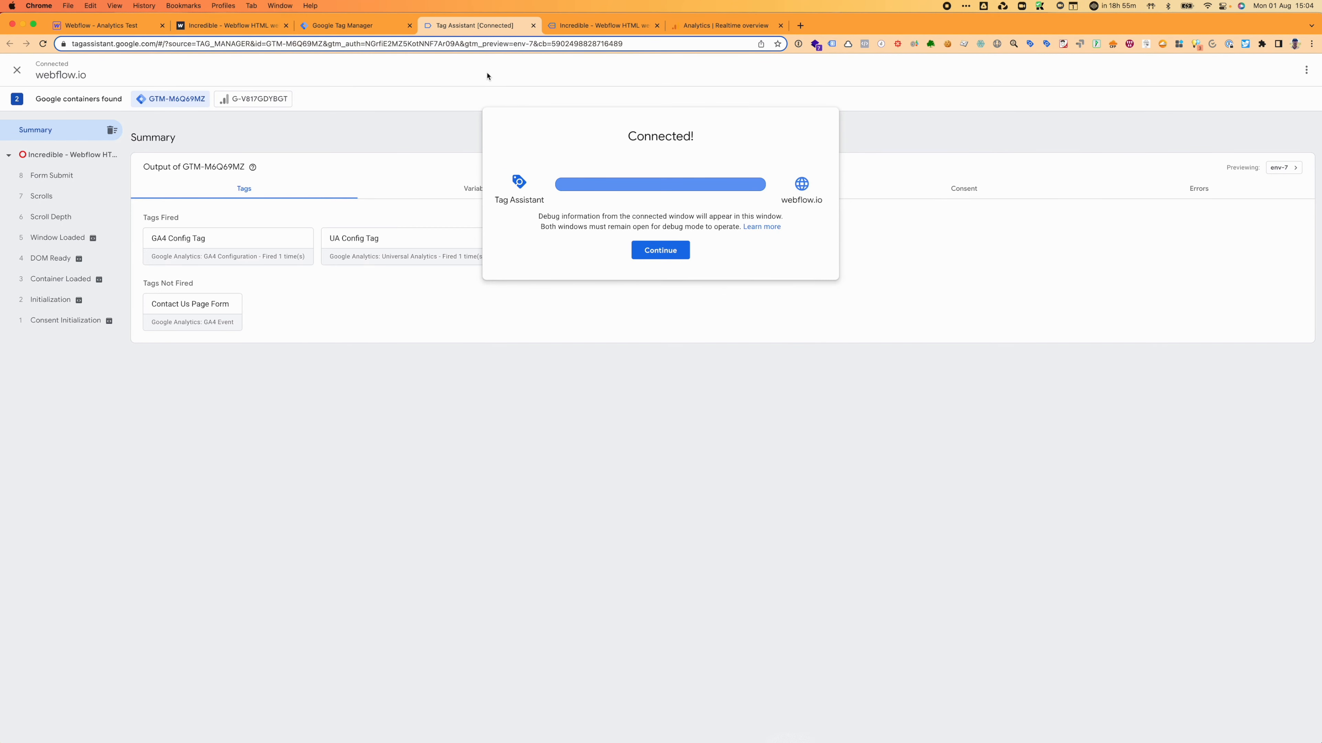
# Step: In Tag Assistant, confirm the Landing Page Form - GA4 tag fired on Form Submit, then return to GA4 Realtime
pyautogui.click(656, 249)
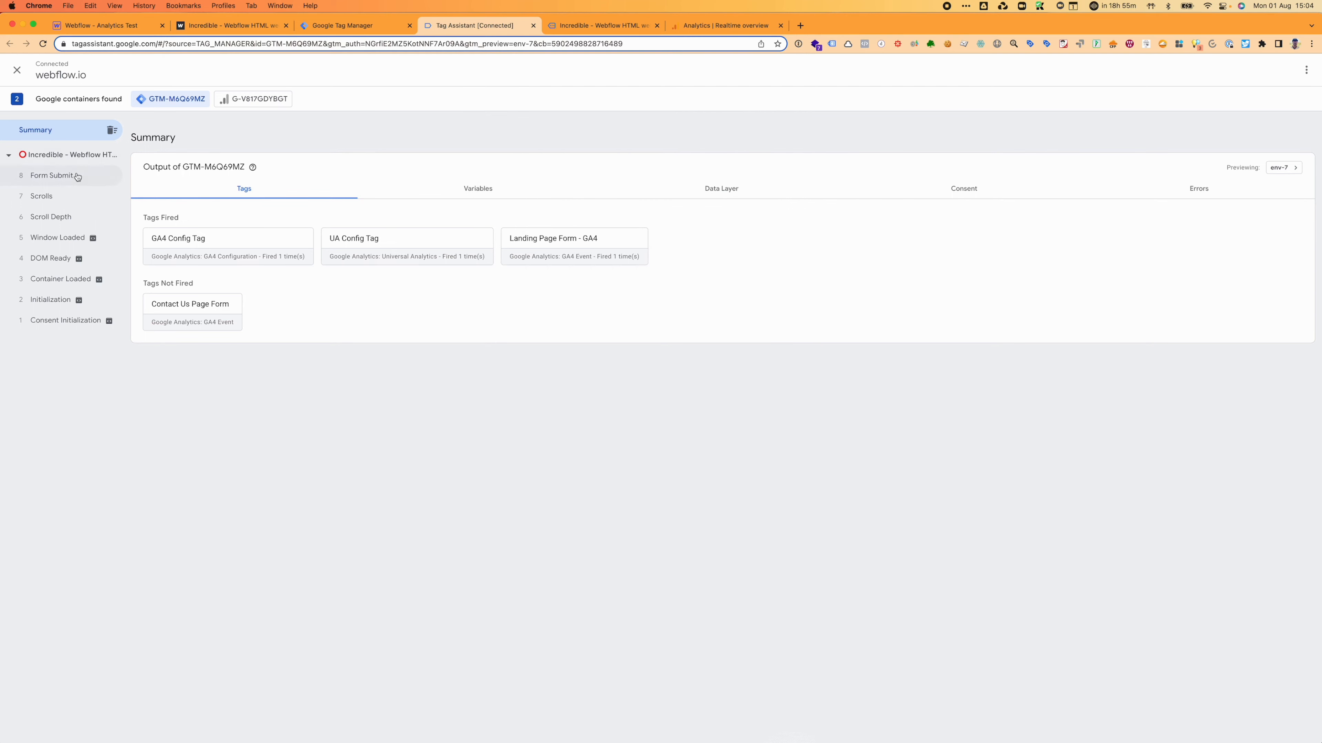
pyautogui.click(76, 176)
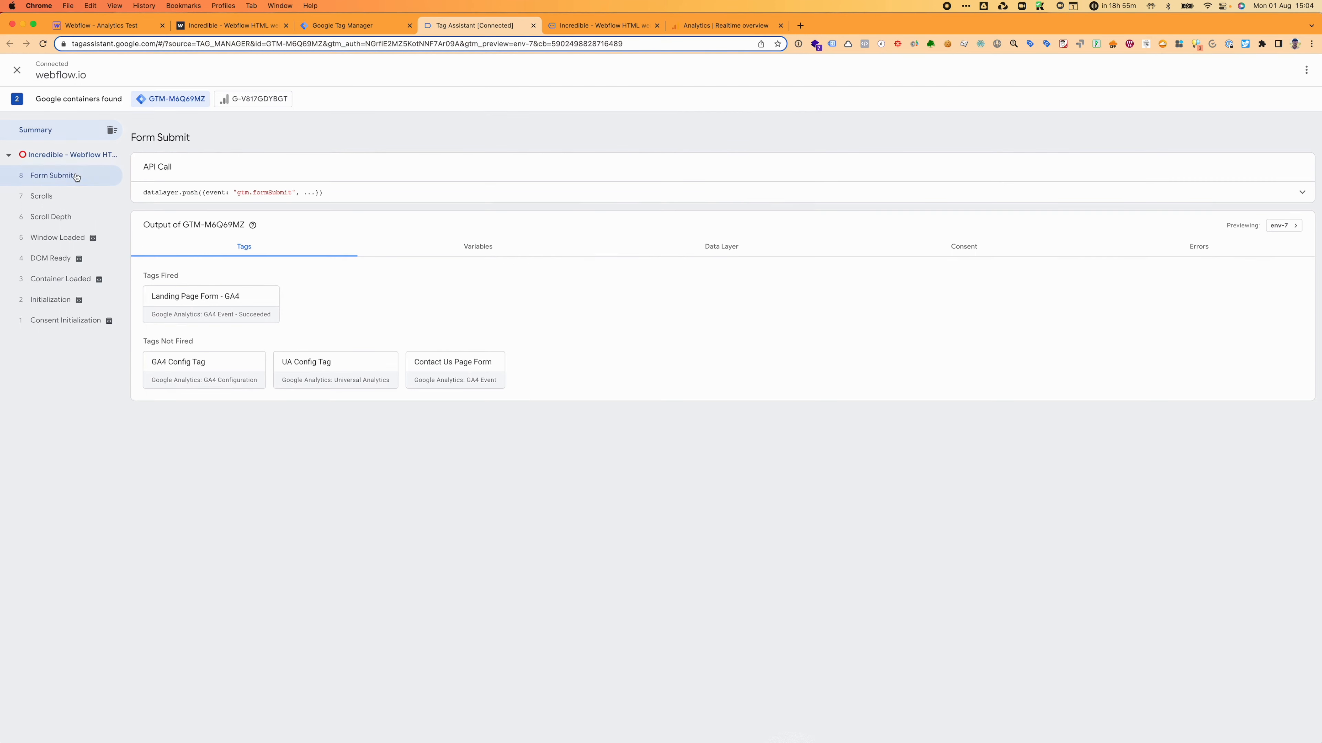
pyautogui.click(174, 297)
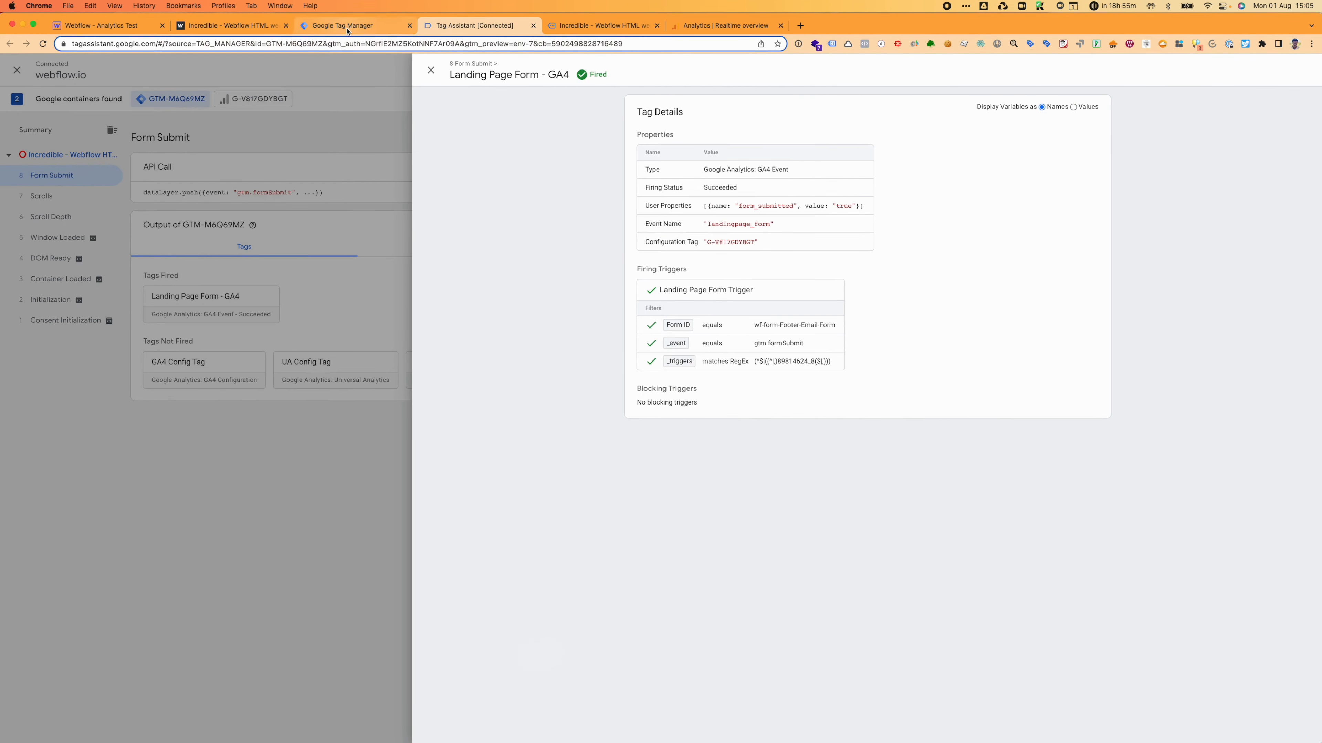
pyautogui.click(741, 30)
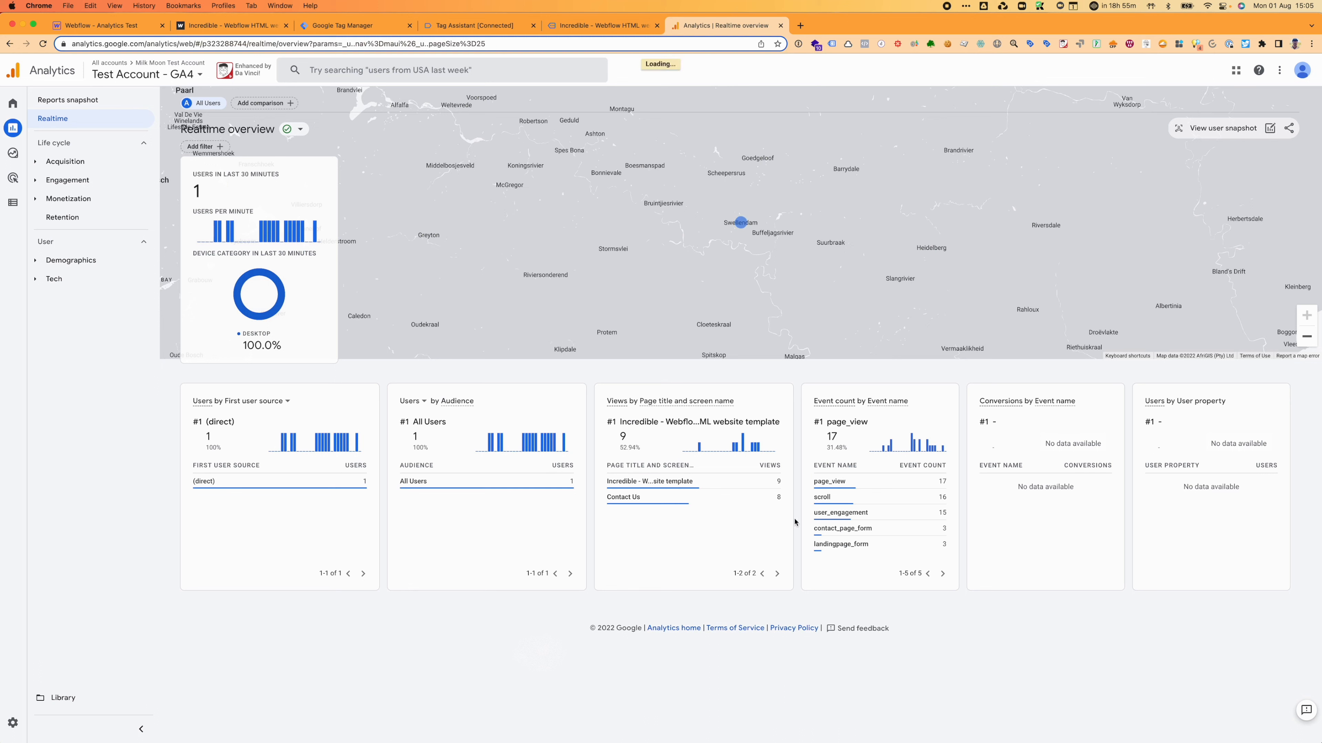
# Step: Check the conversions report, then find the landingpage_form conversion in the Realtime overview's Conversions card
pyautogui.click(50, 105)
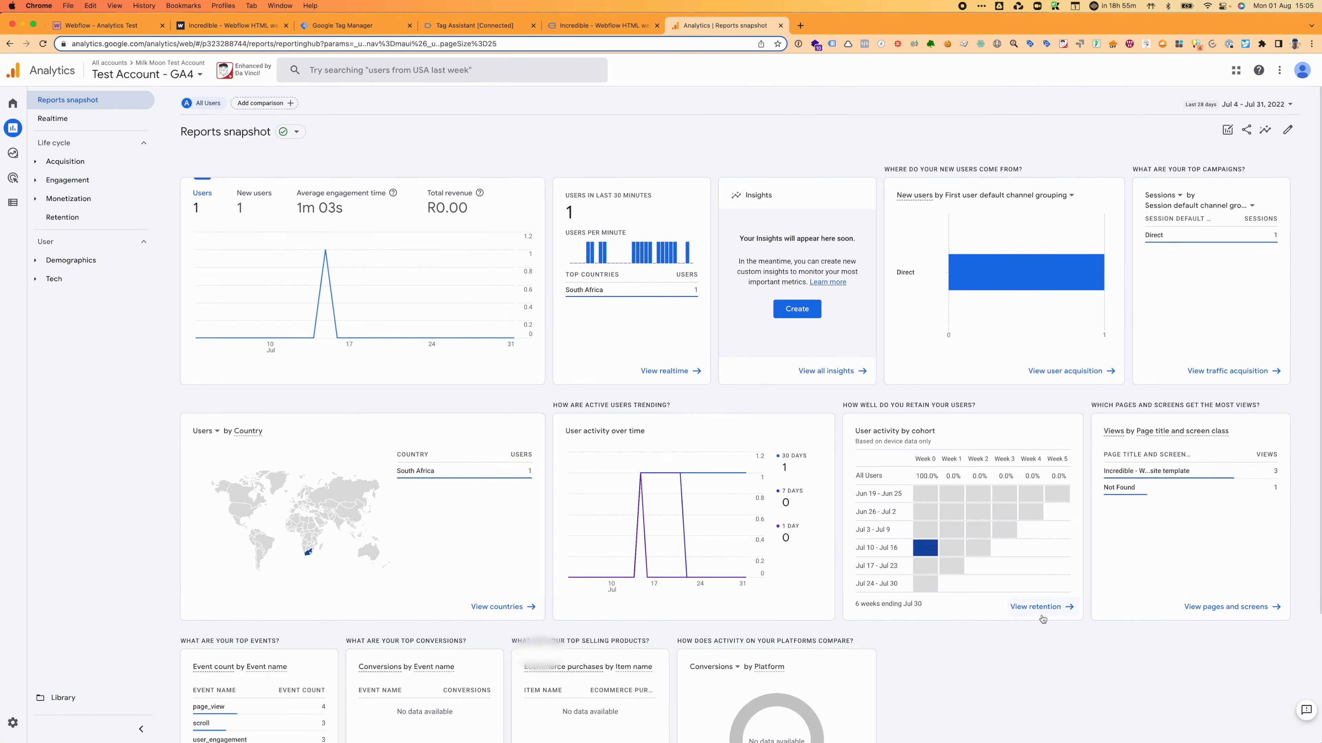
pyautogui.scroll(-3, 1042, 619)
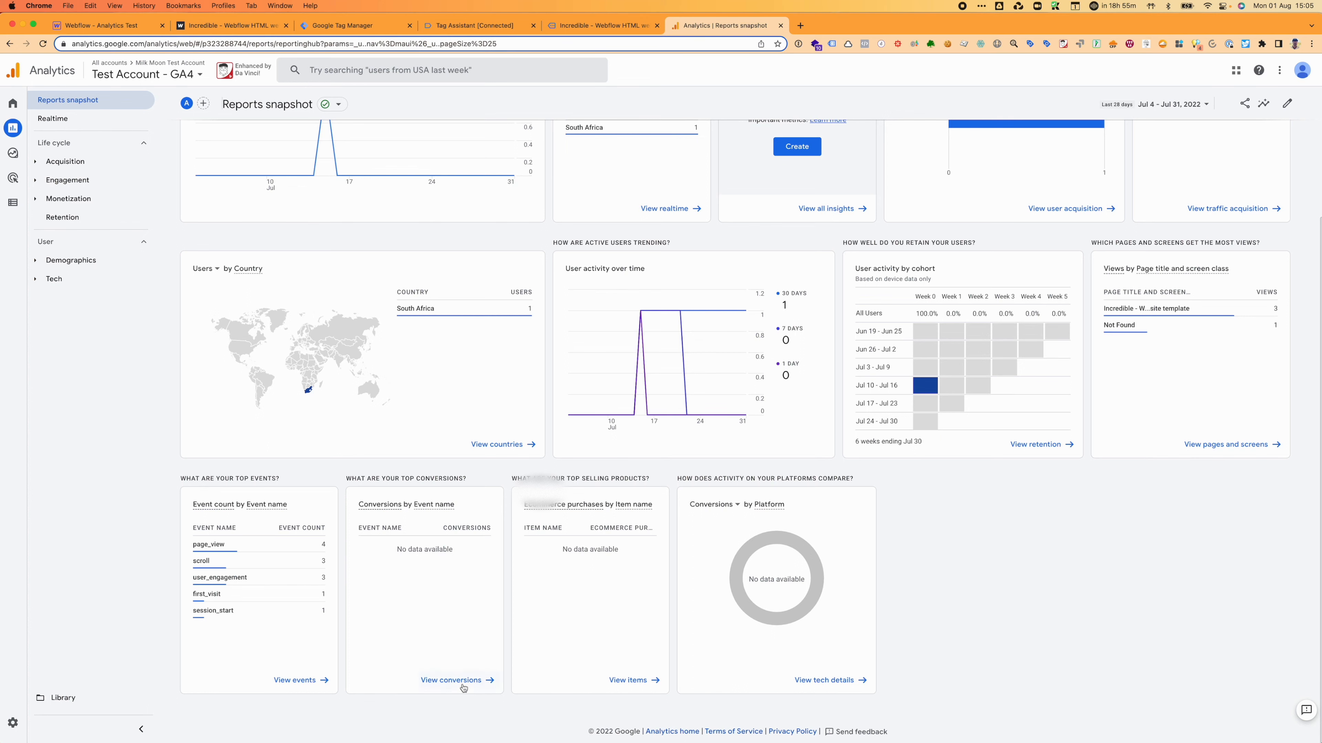
pyautogui.click(458, 680)
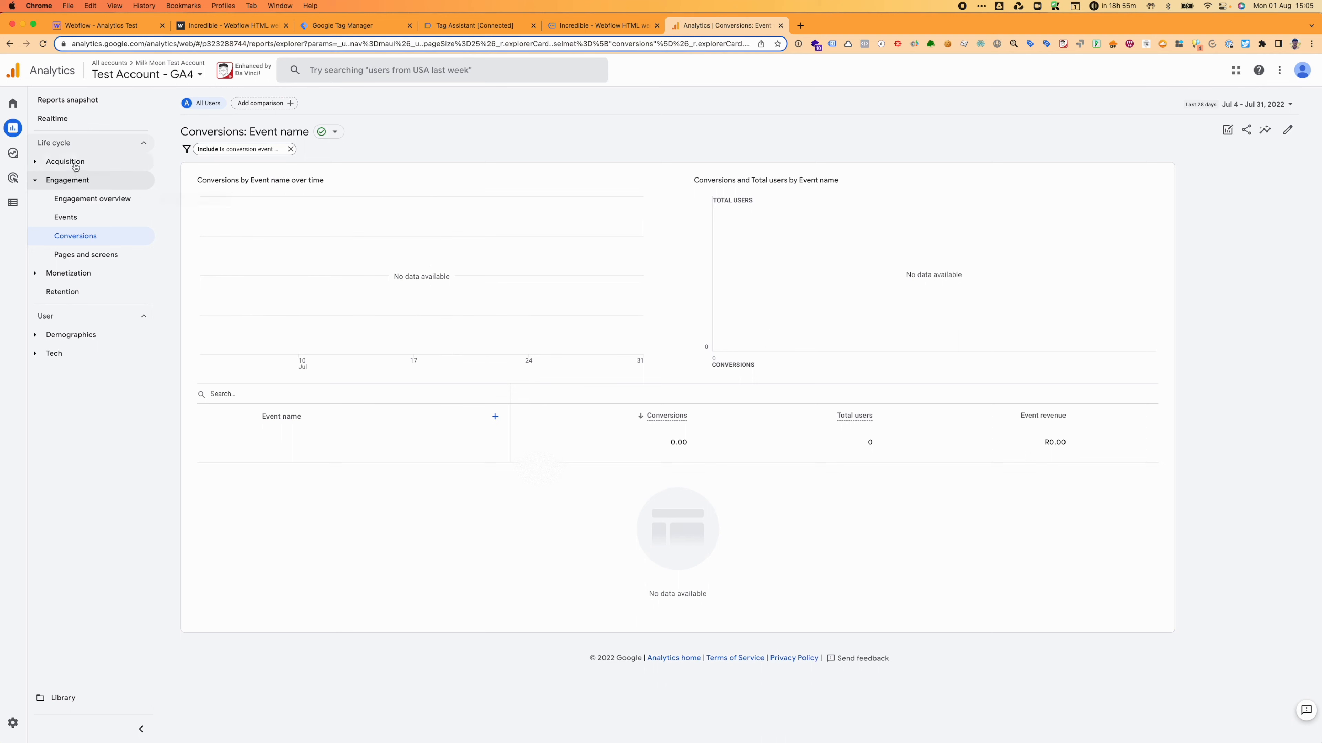
pyautogui.click(60, 119)
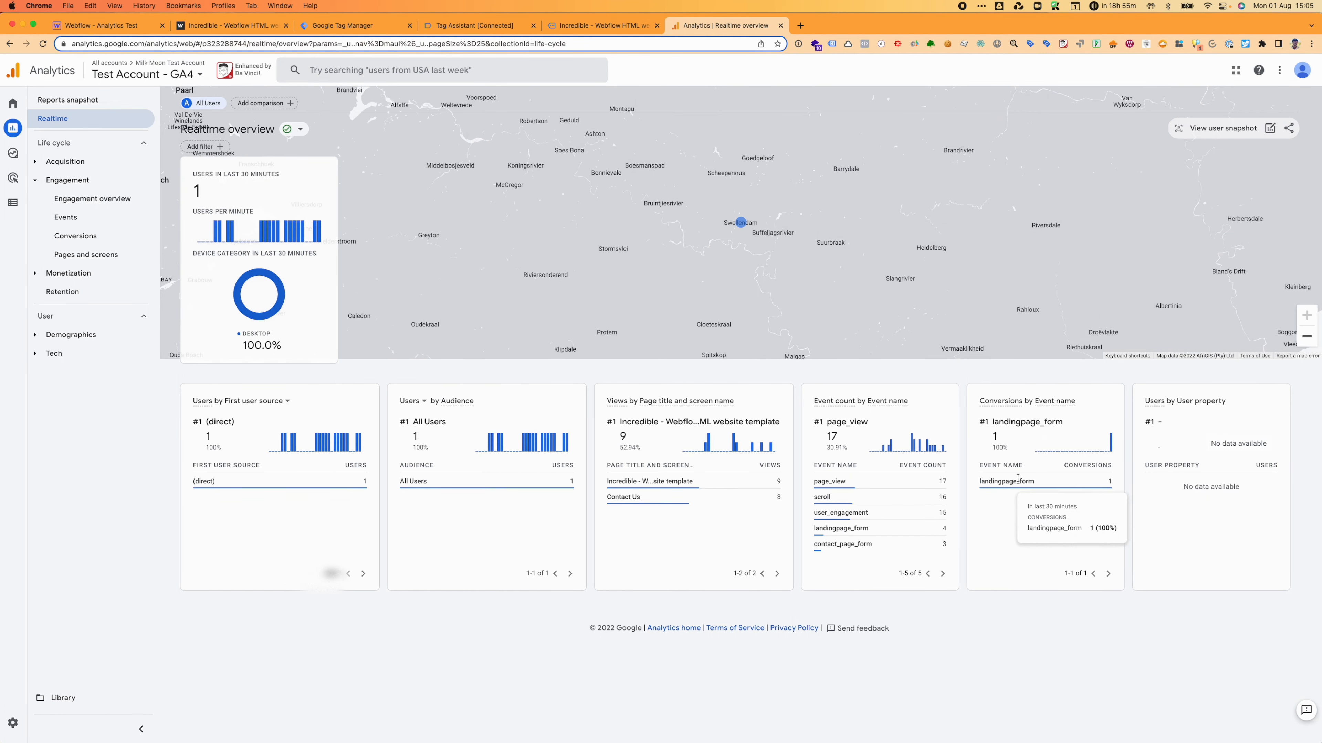
pyautogui.moveTo(963, 481); pyautogui.dragTo(1039, 505)
pyautogui.click(1091, 510)
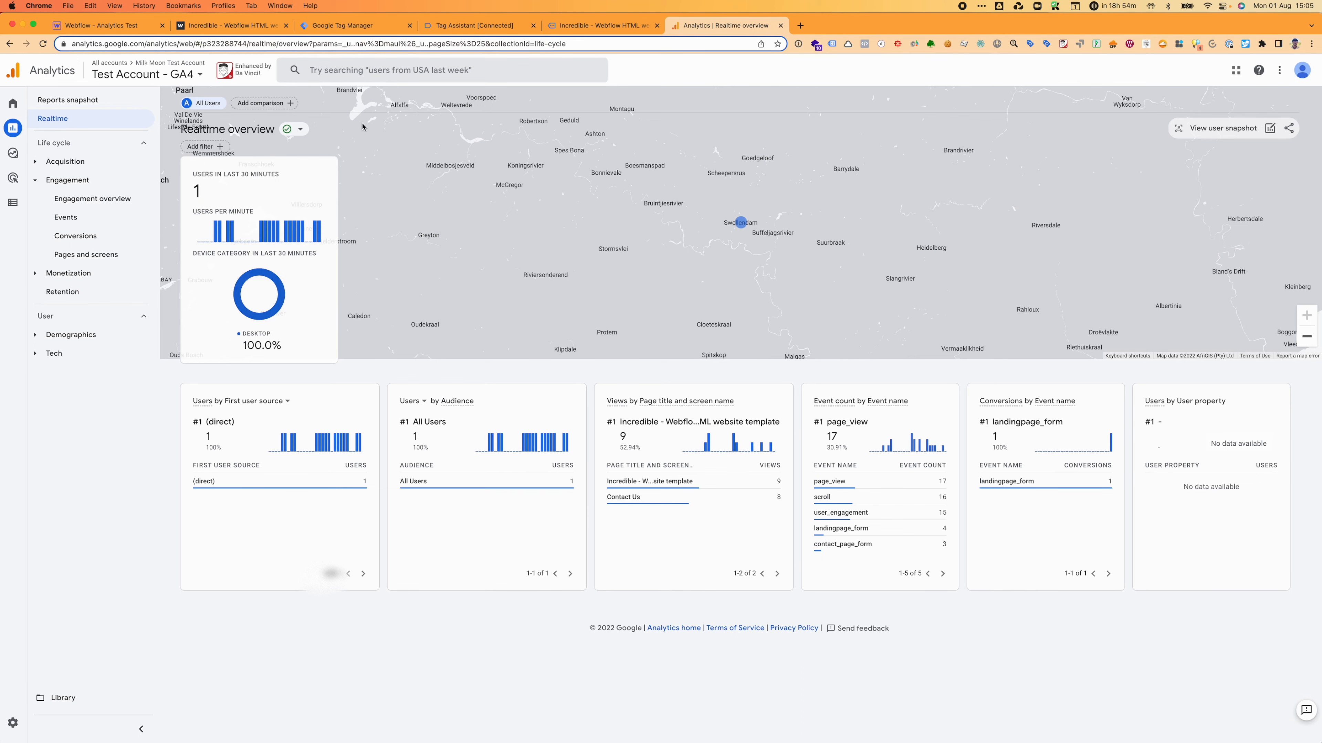
# Step: Back in Tag Assistant, review the fired Landing Page Form - GA4 tag details and close them
pyautogui.click(494, 25)
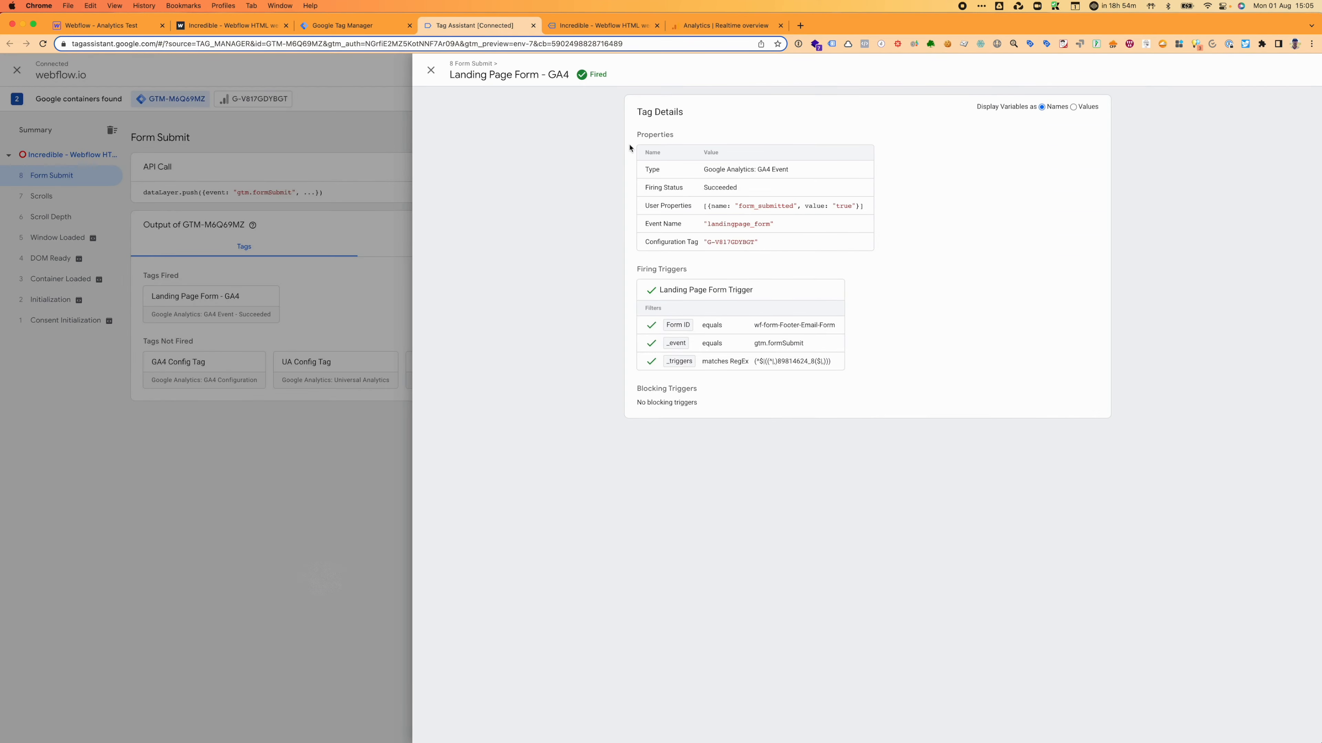
pyautogui.click(431, 70)
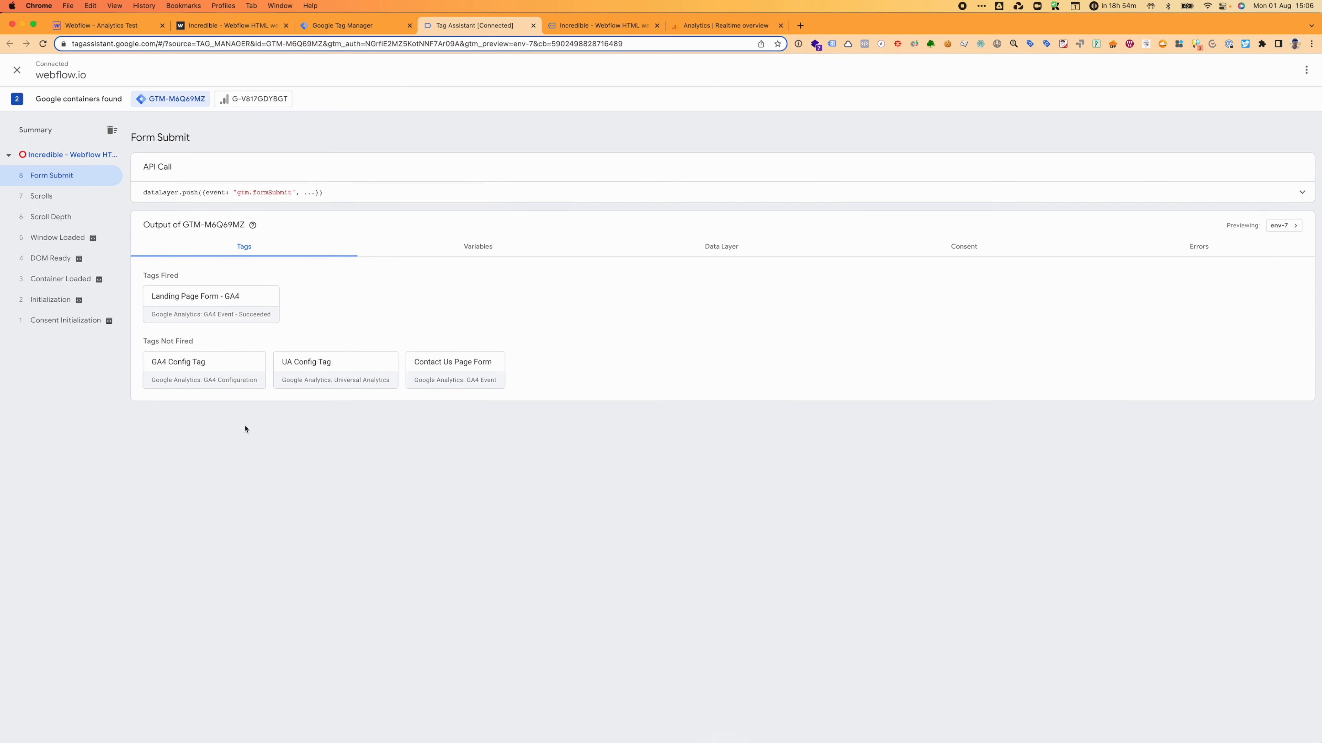
pyautogui.click(269, 305)
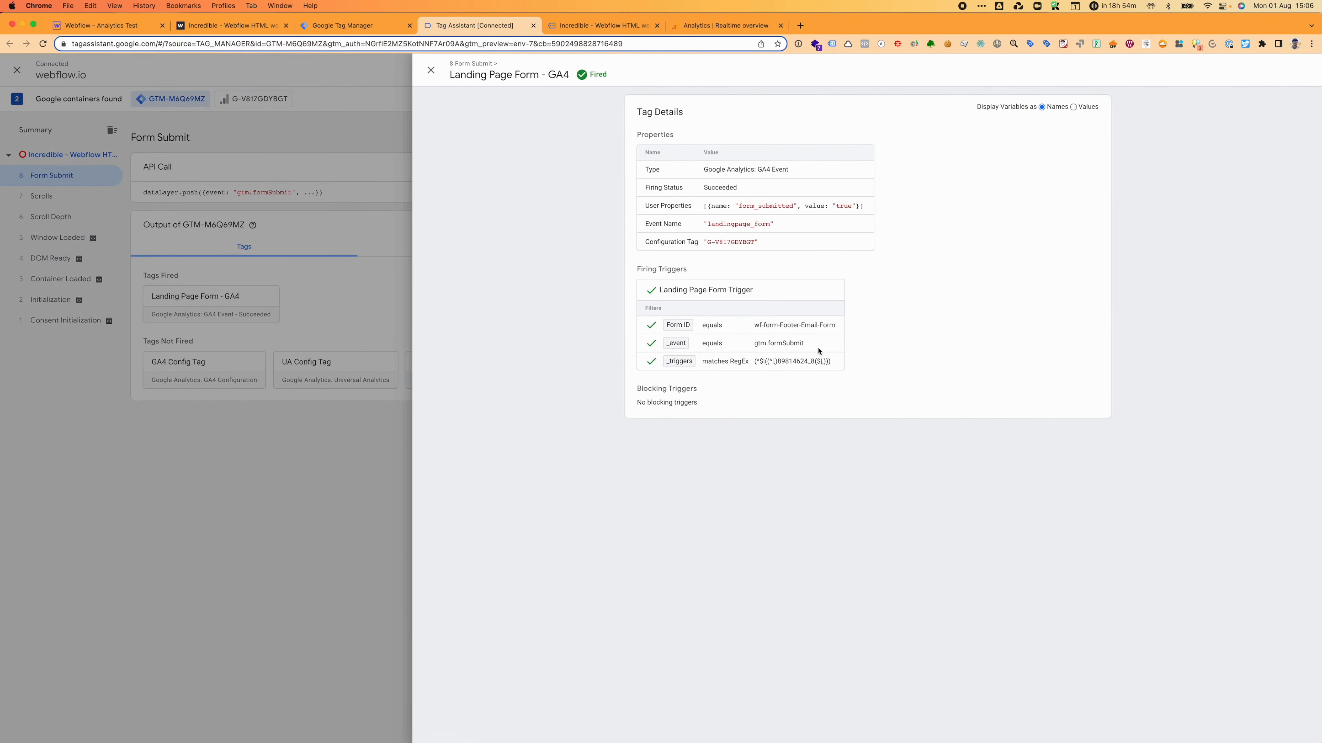
pyautogui.click(431, 71)
# Step: Inspect the Form Submit variables, including Form ID wf-form-Footer-Email-Form, keeping the debug session running
pyautogui.click(478, 250)
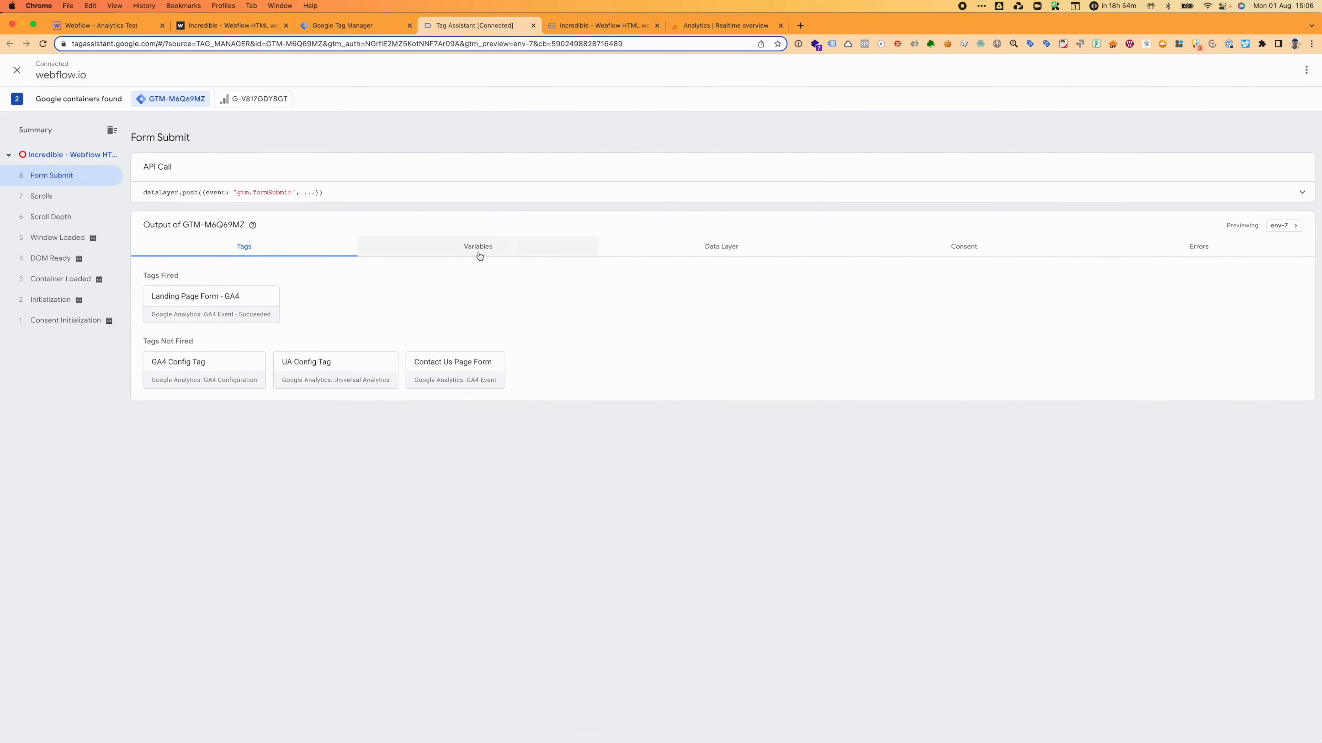
pyautogui.scroll(-6, 544, 468)
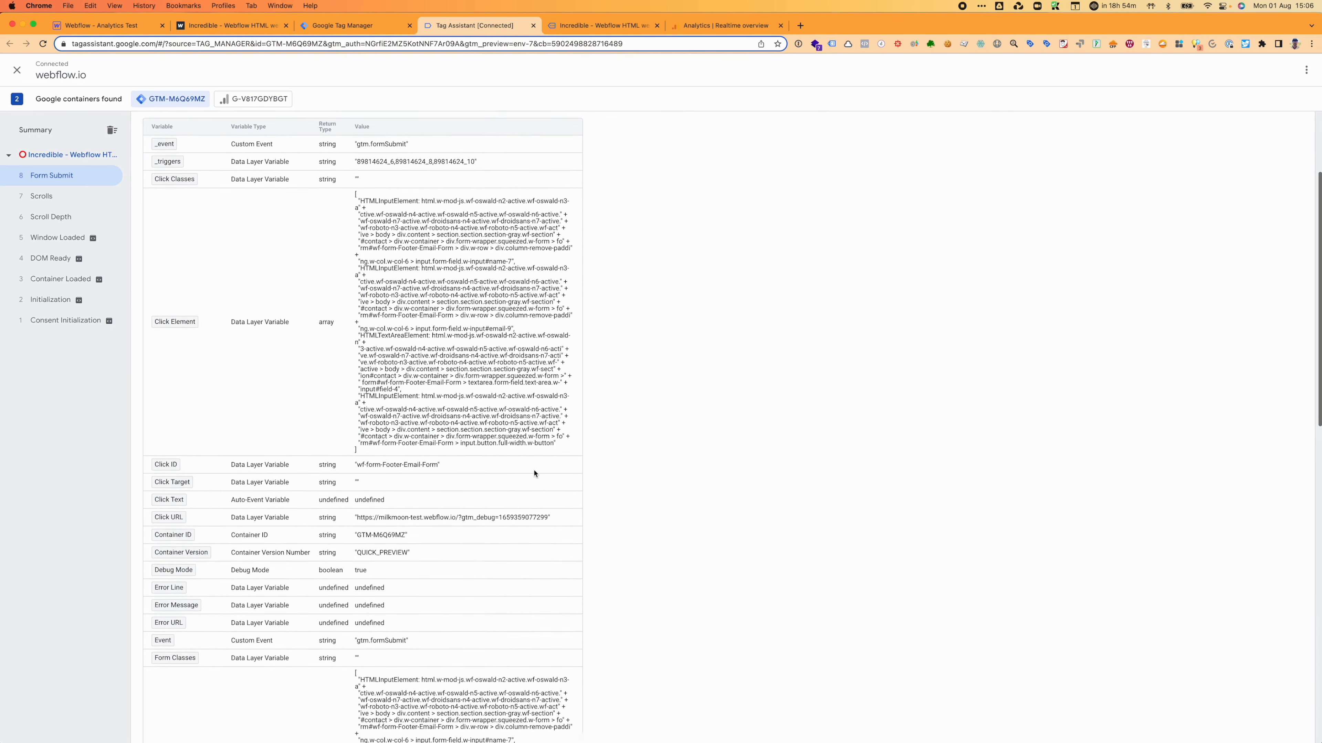
pyautogui.scroll(-1, 534, 473)
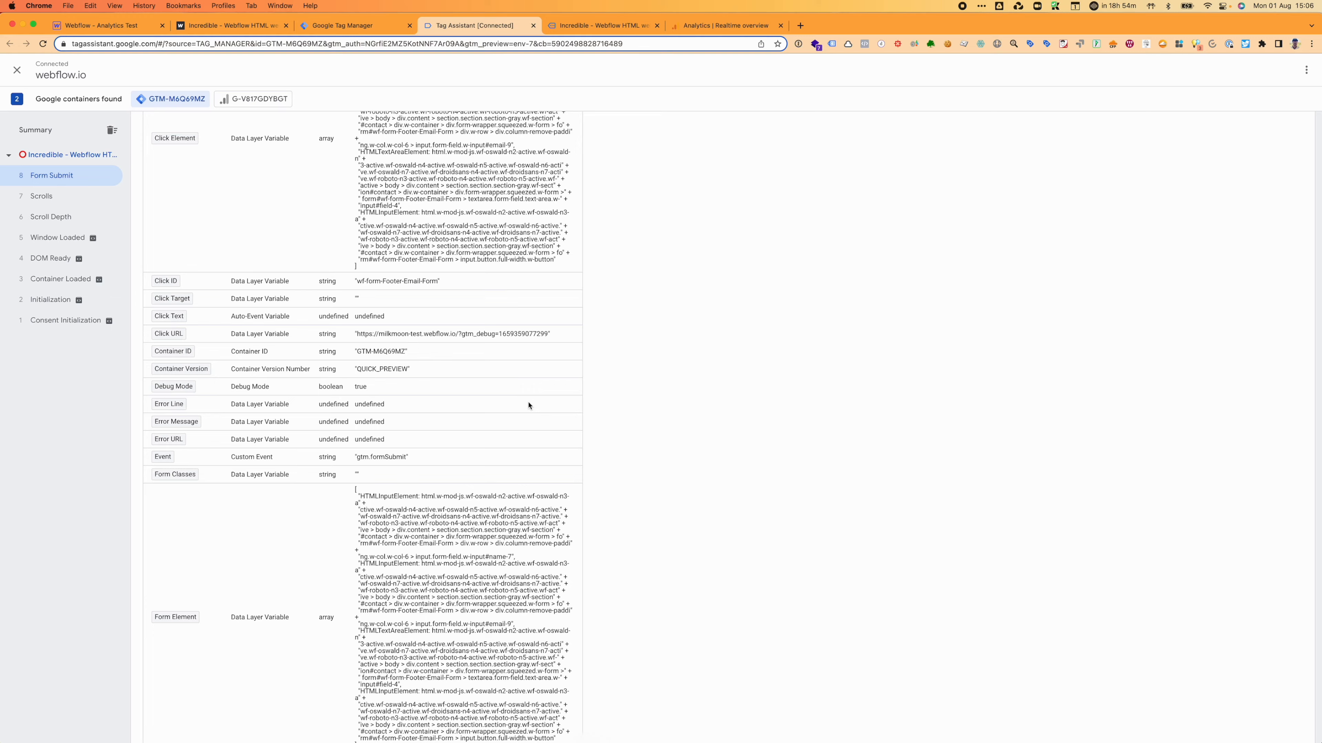
pyautogui.scroll(-10, 528, 406)
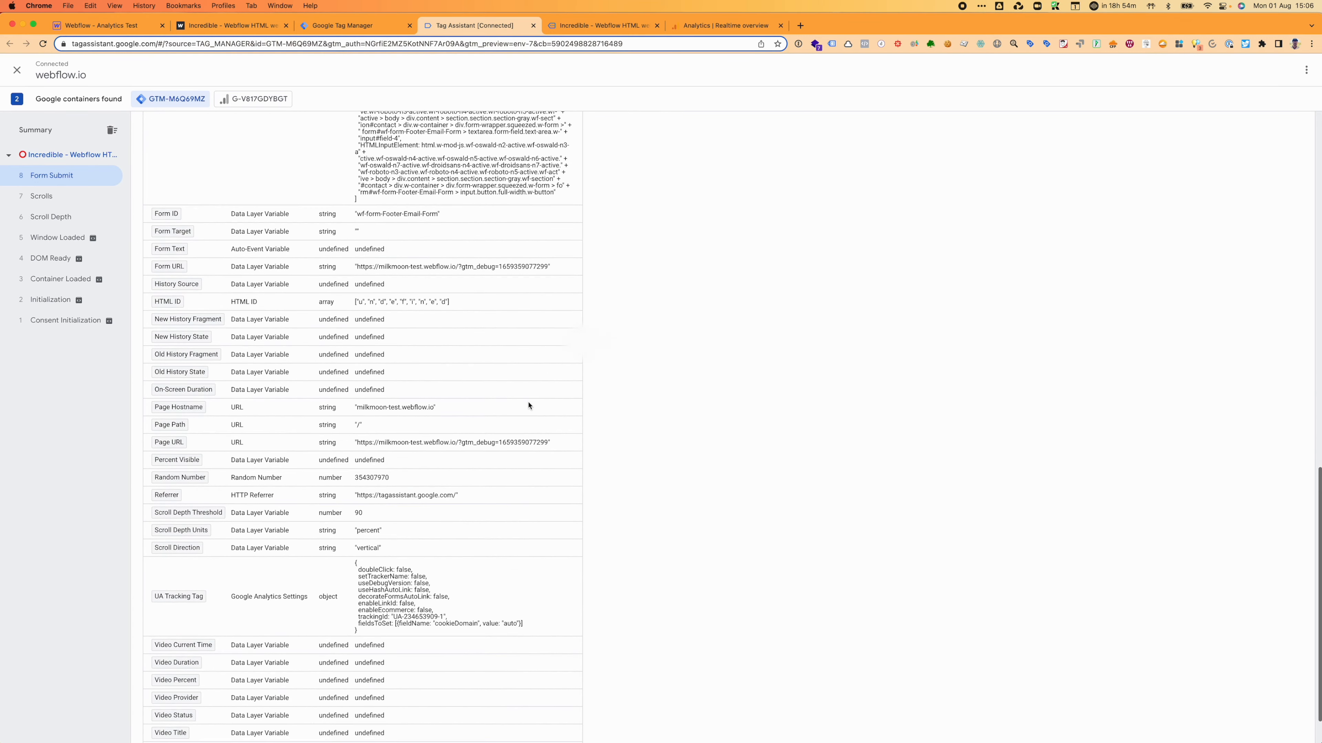
pyautogui.scroll(-2, 528, 405)
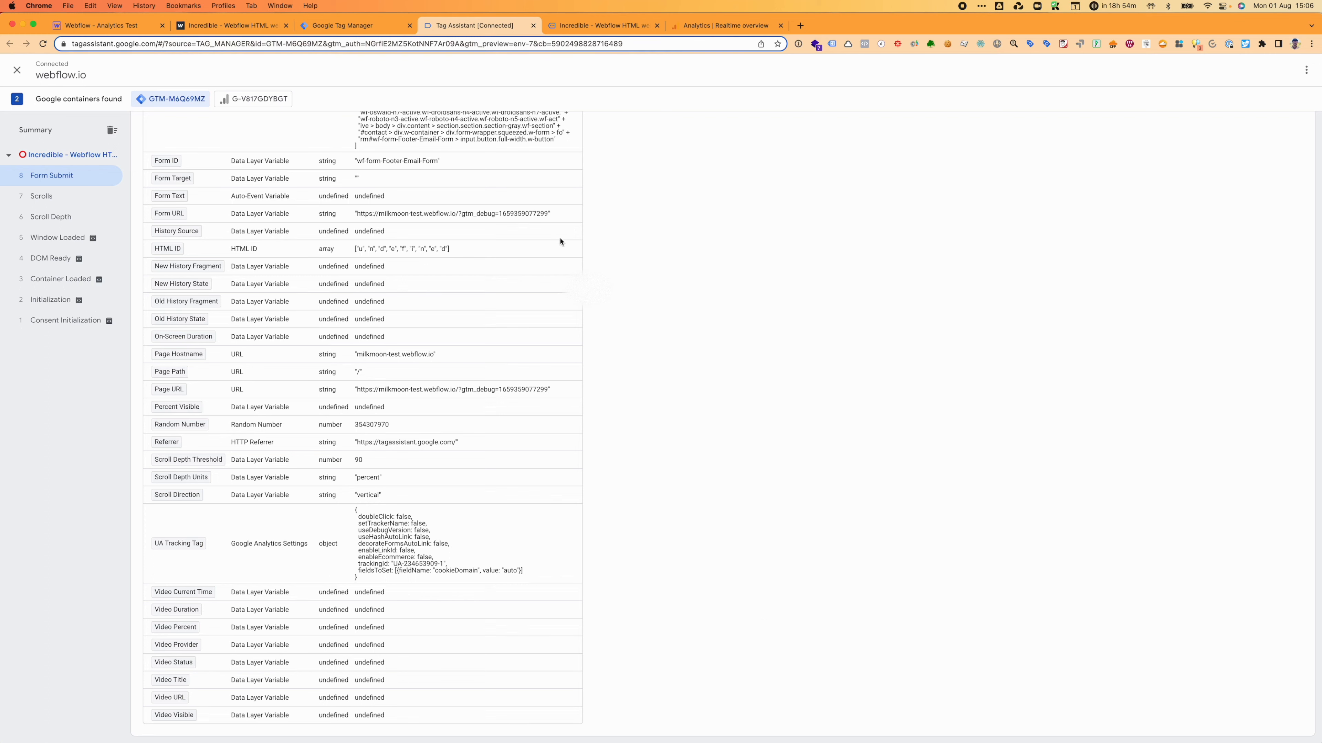
pyautogui.click(18, 70)
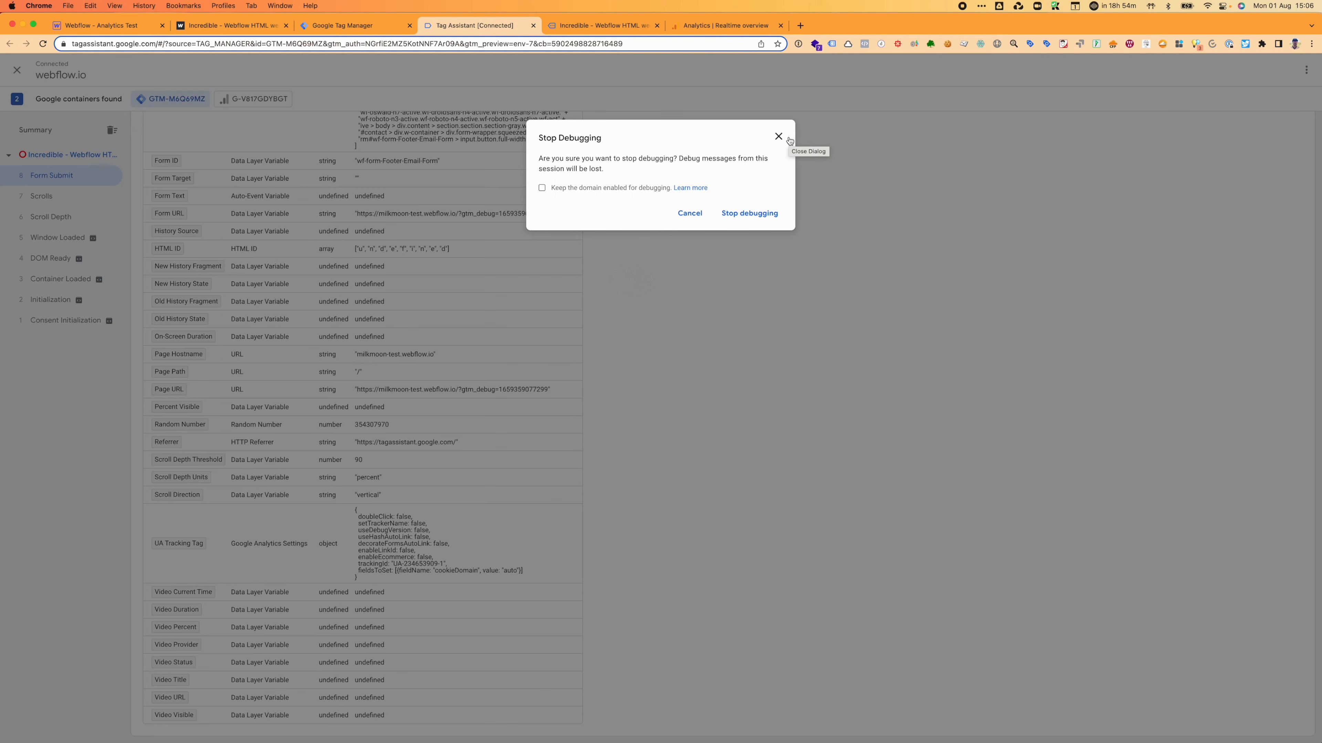
pyautogui.click(779, 136)
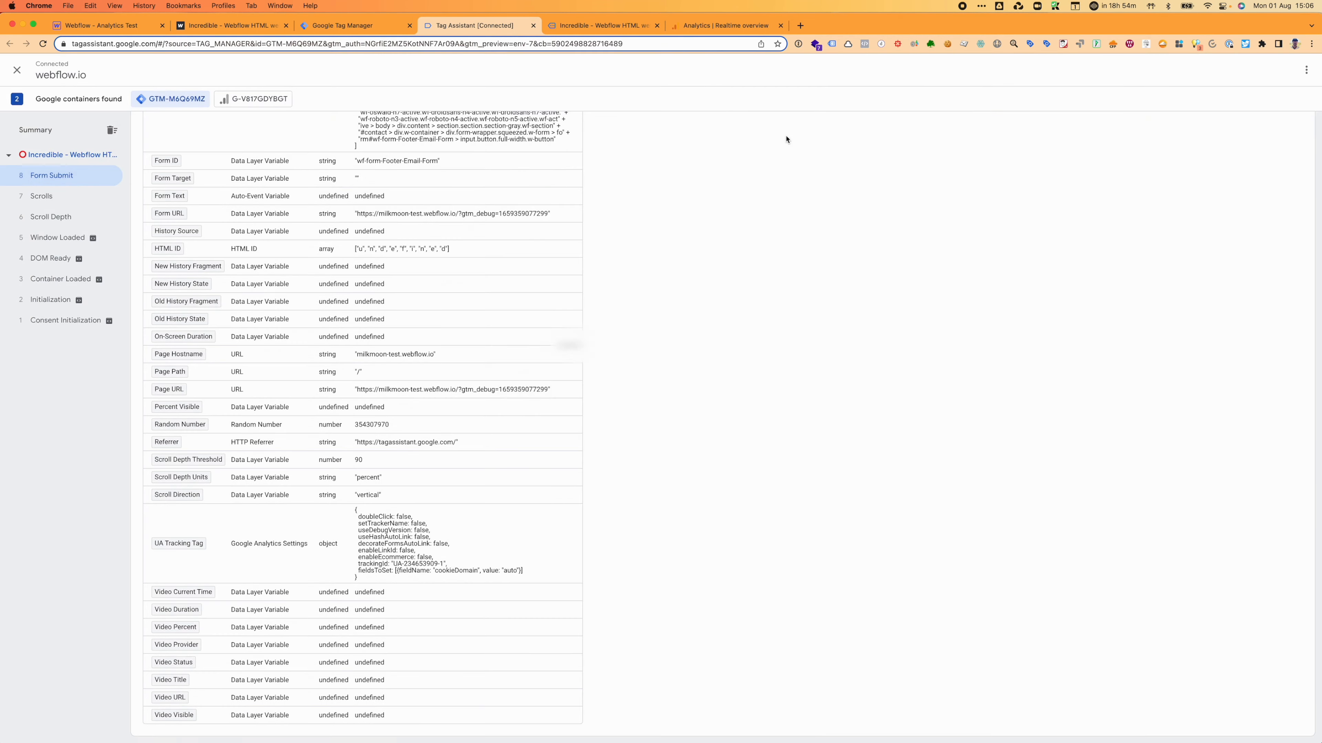
# Step: Open the Contact Page Form Trigger and check the Contact Us Page Form tag that uses it
pyautogui.click(354, 25)
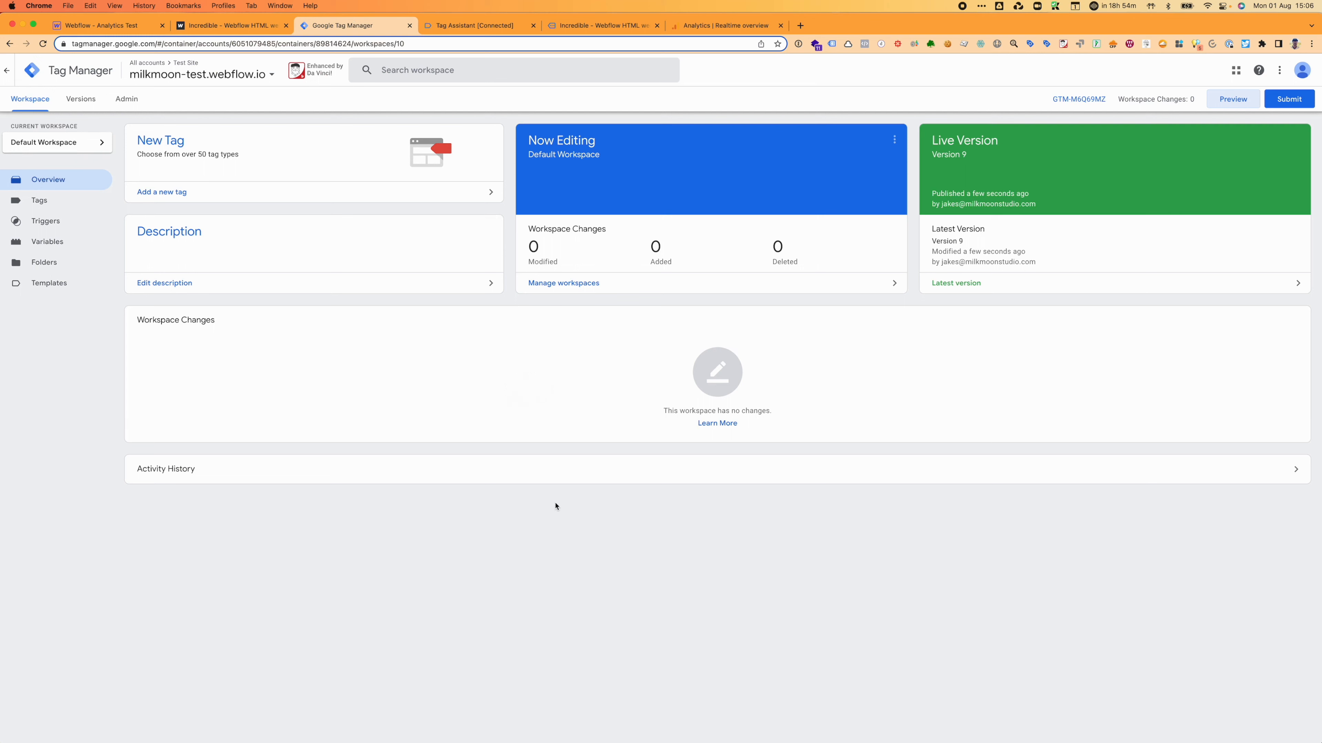
pyautogui.click(51, 224)
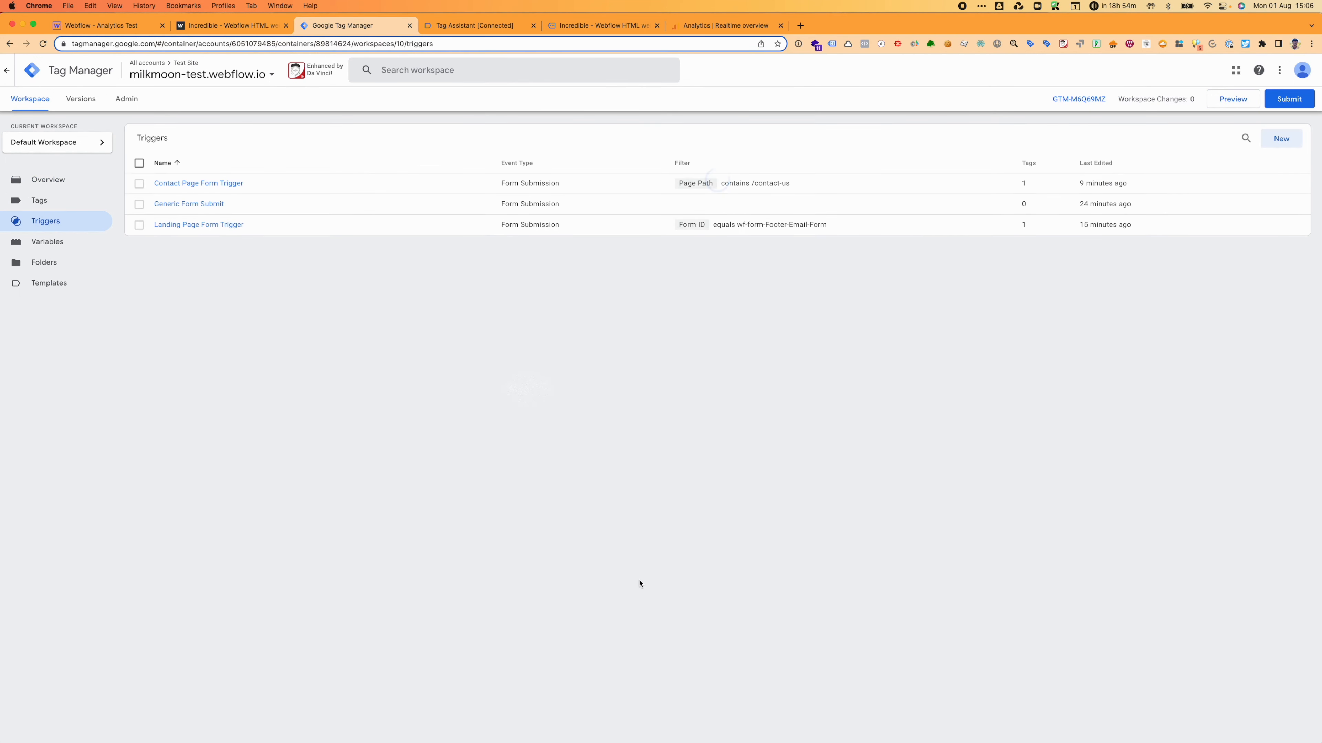
pyautogui.click(229, 183)
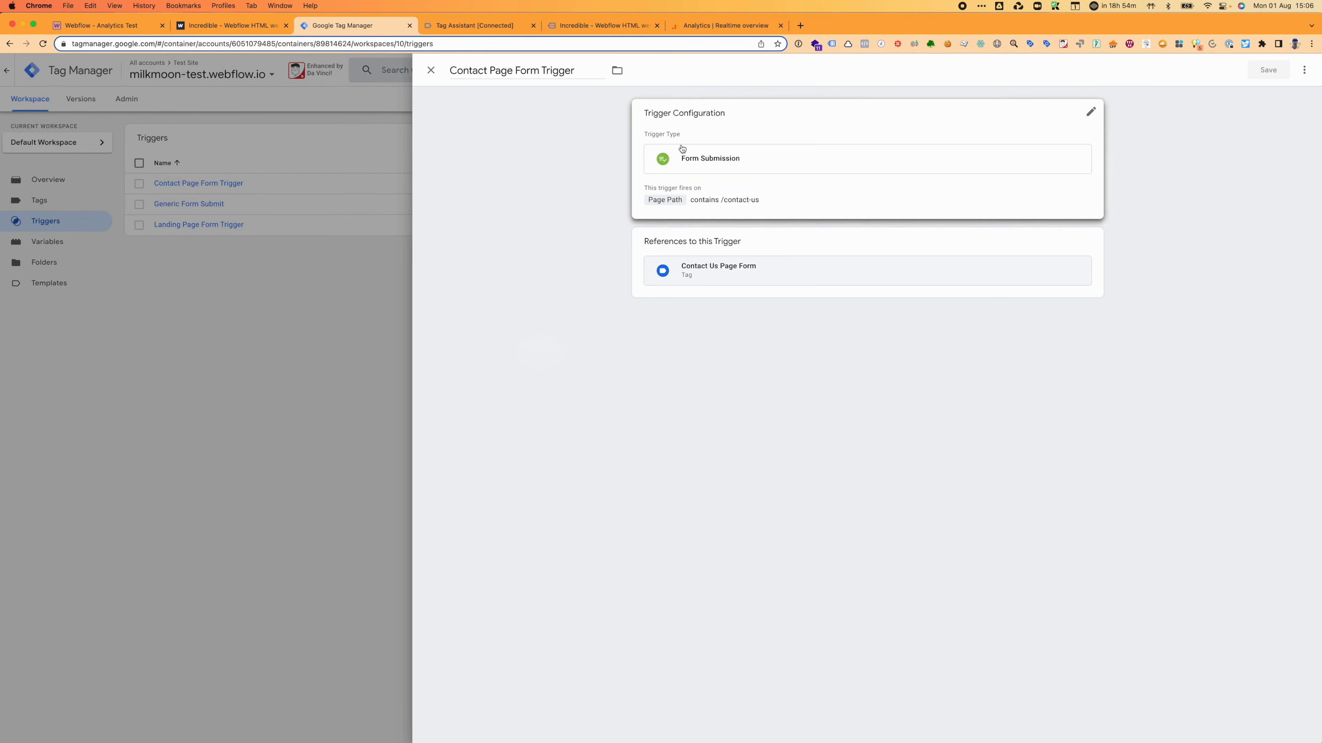
pyautogui.click(814, 271)
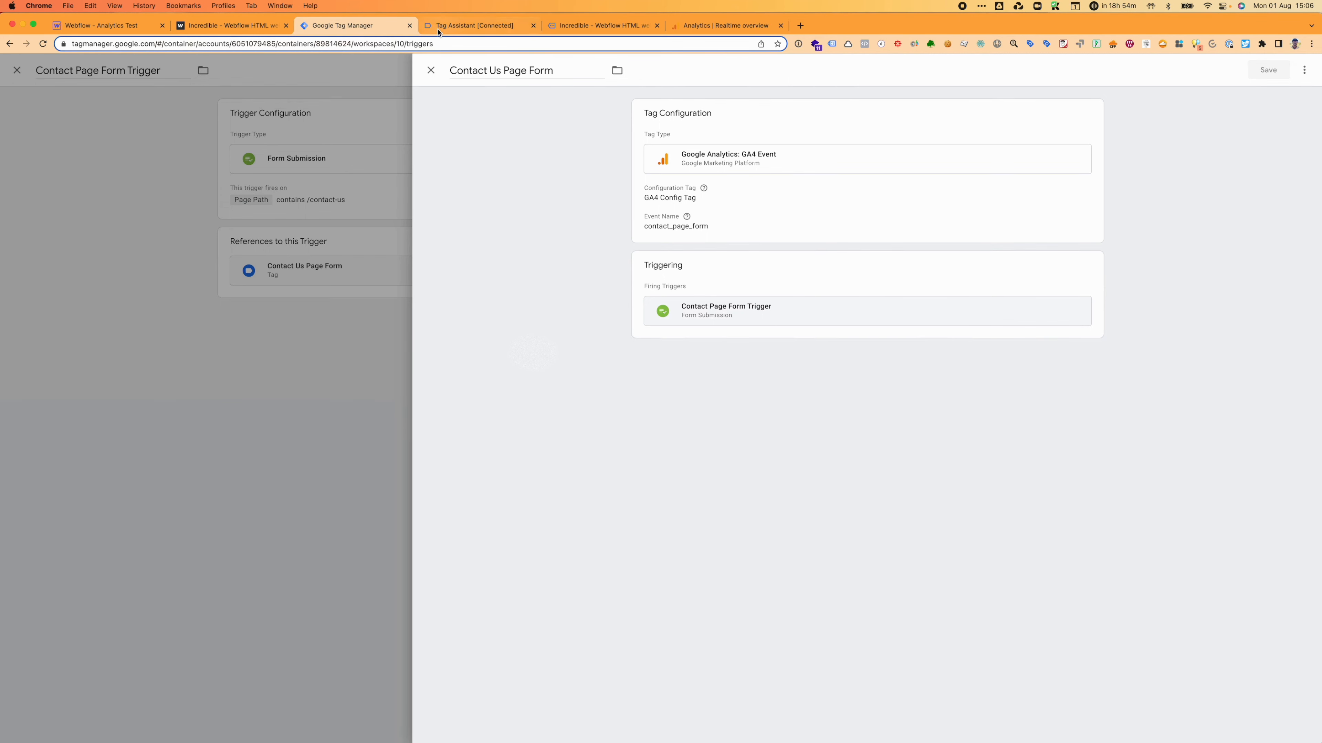
pyautogui.click(431, 70)
# Step: Add a Form ID contains VADFS condition to the trigger, then try leaving without saving
pyautogui.click(789, 200)
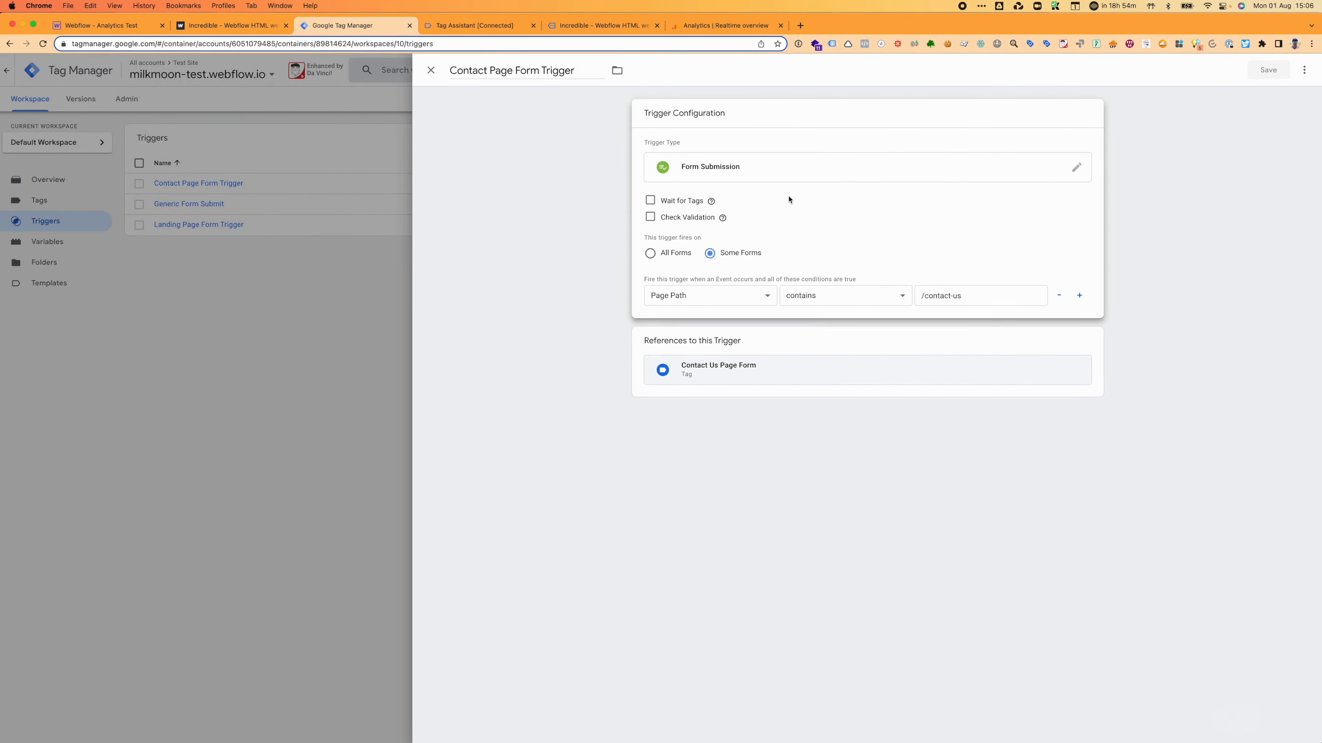
pyautogui.click(1079, 294)
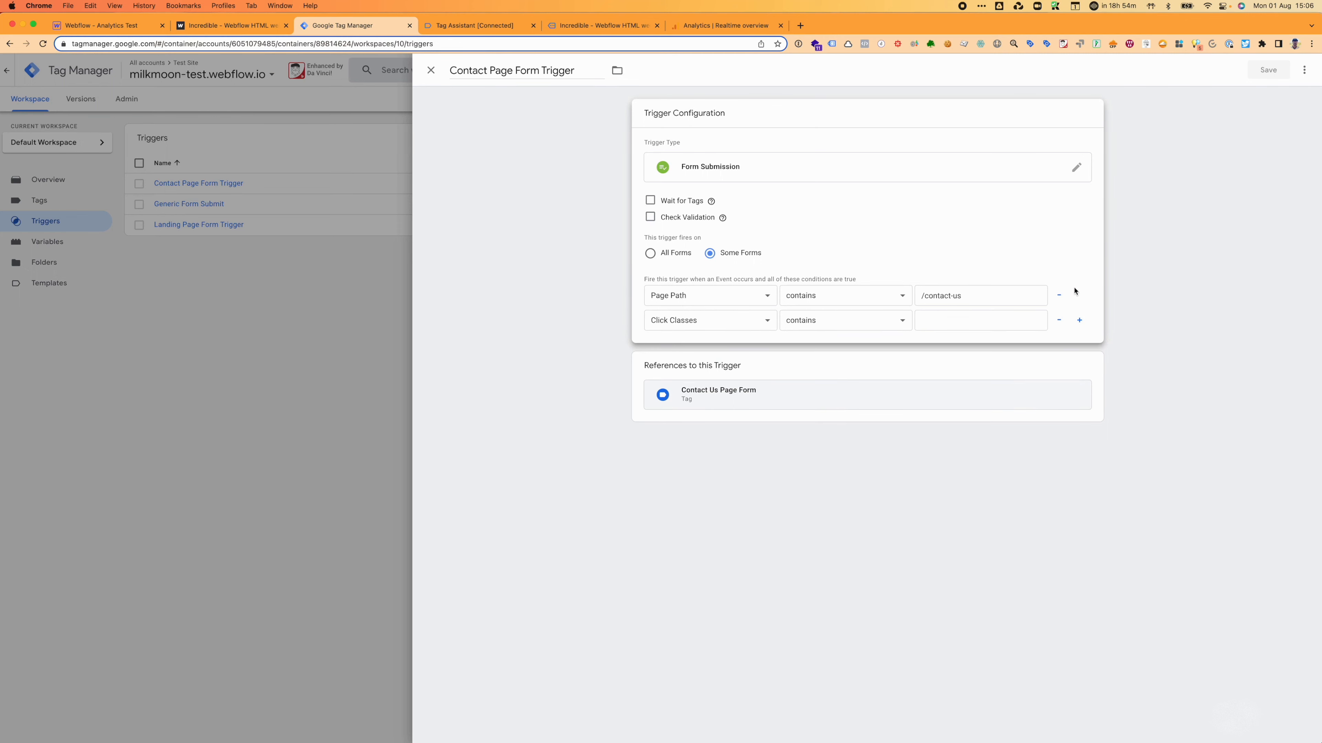
pyautogui.click(767, 320)
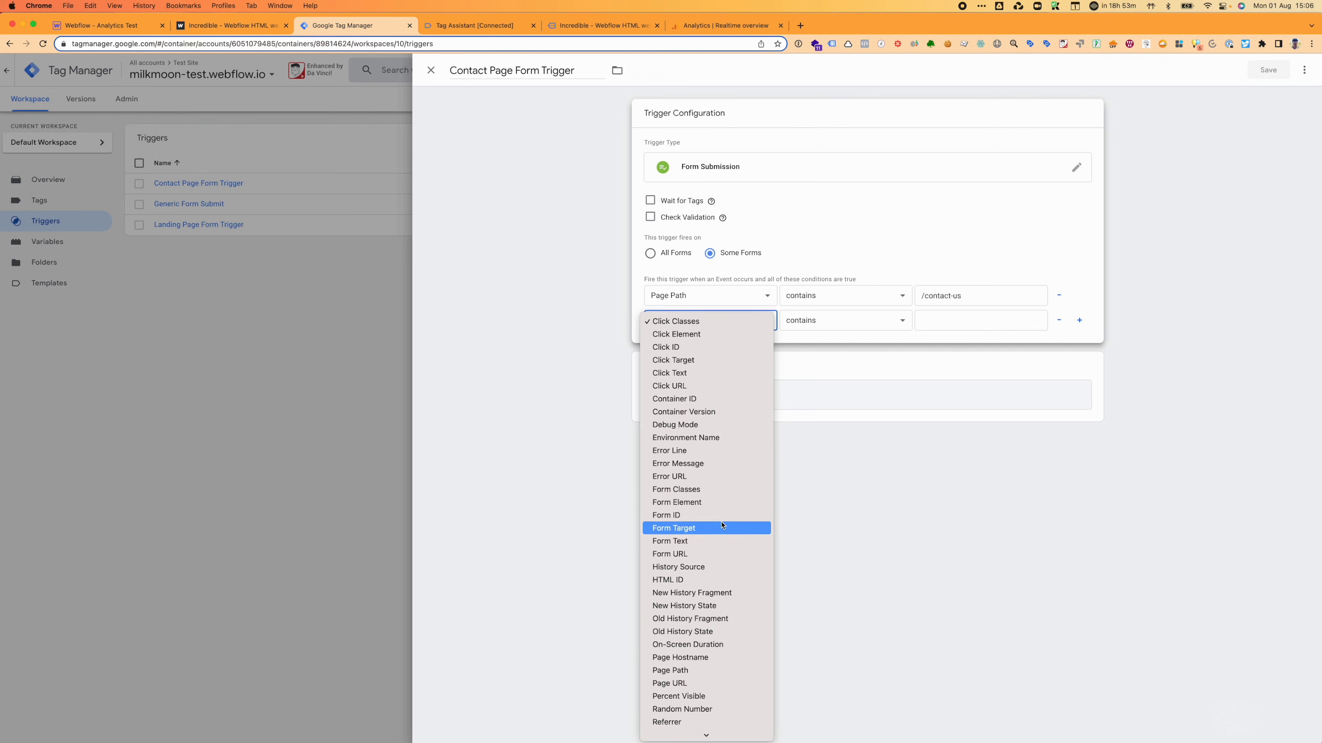
pyautogui.click(692, 515)
pyautogui.click(947, 322)
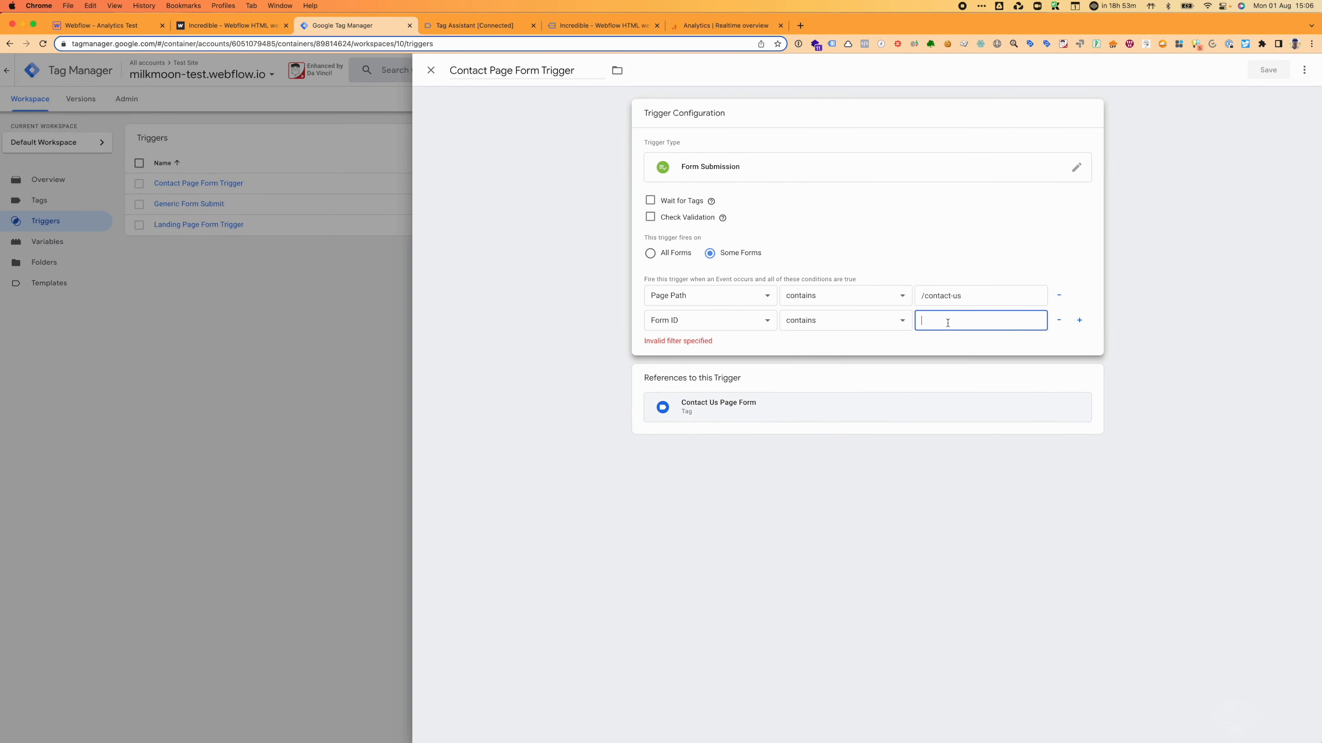
pyautogui.write('VADFS')
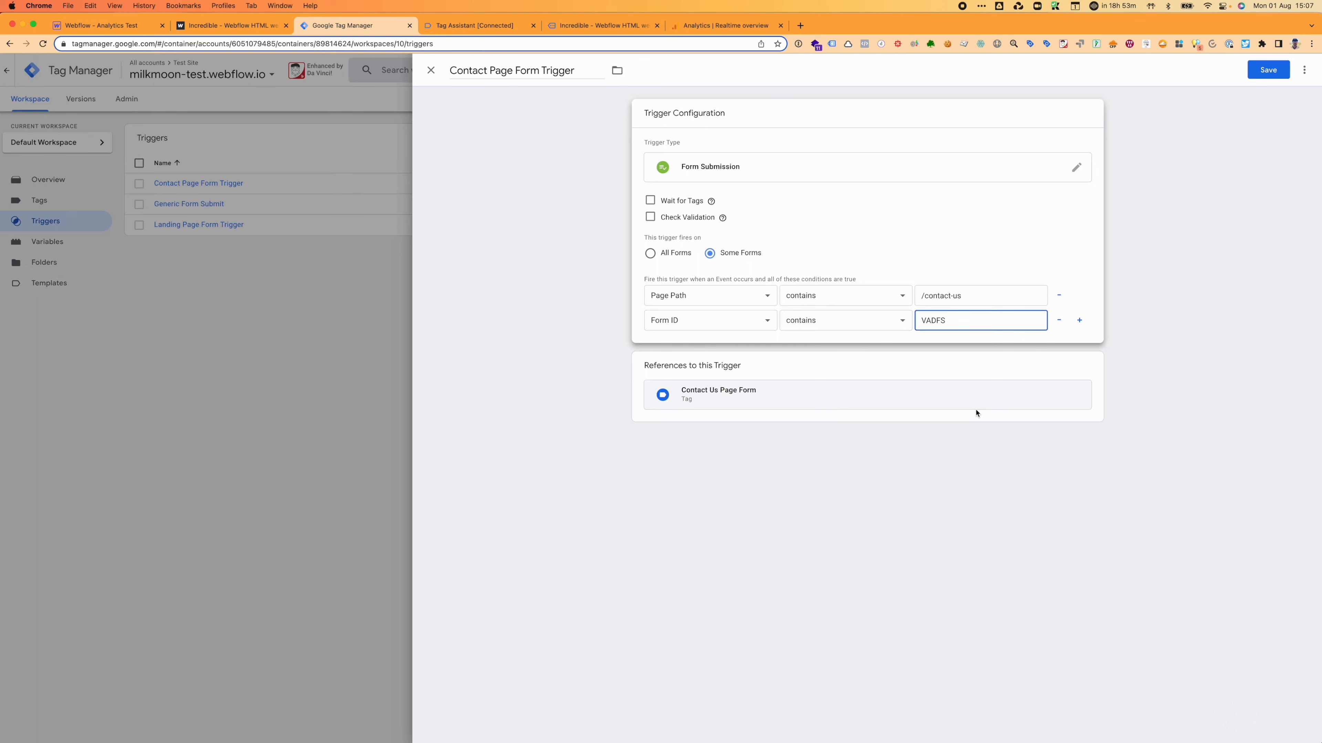
pyautogui.click(431, 71)
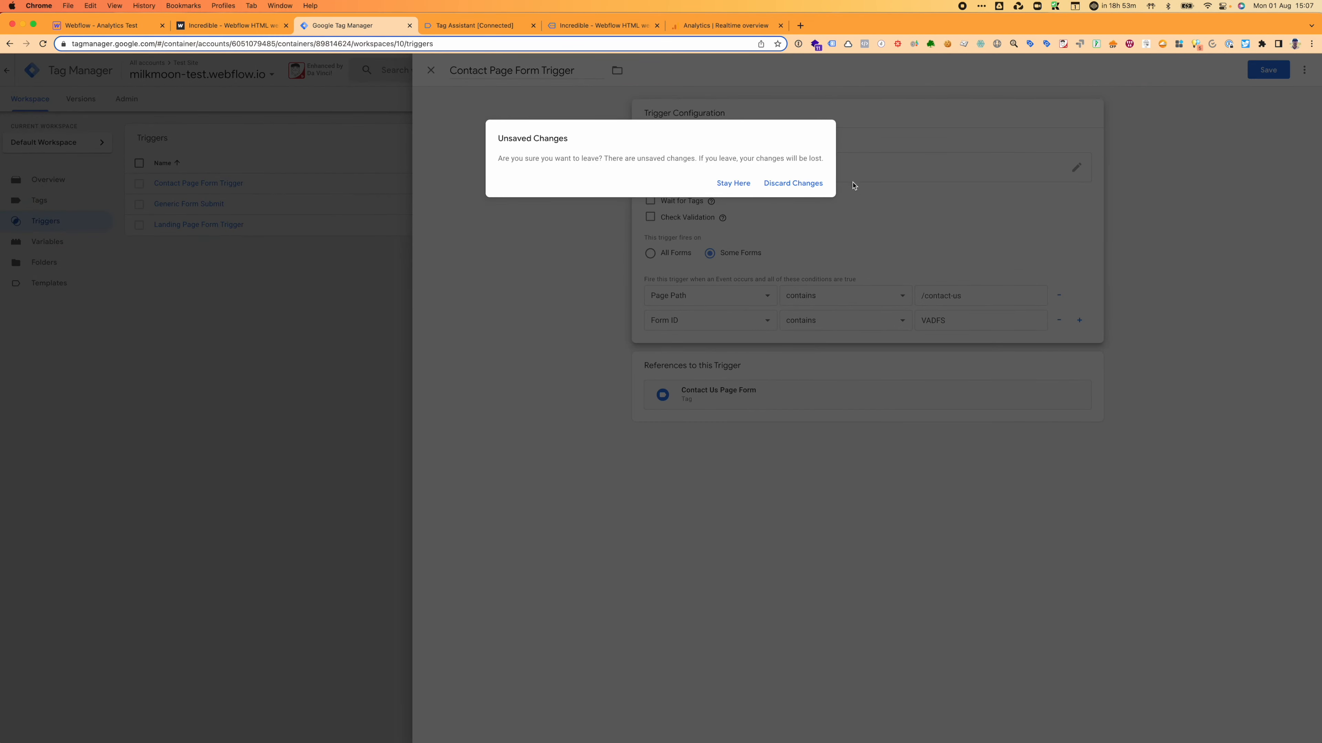